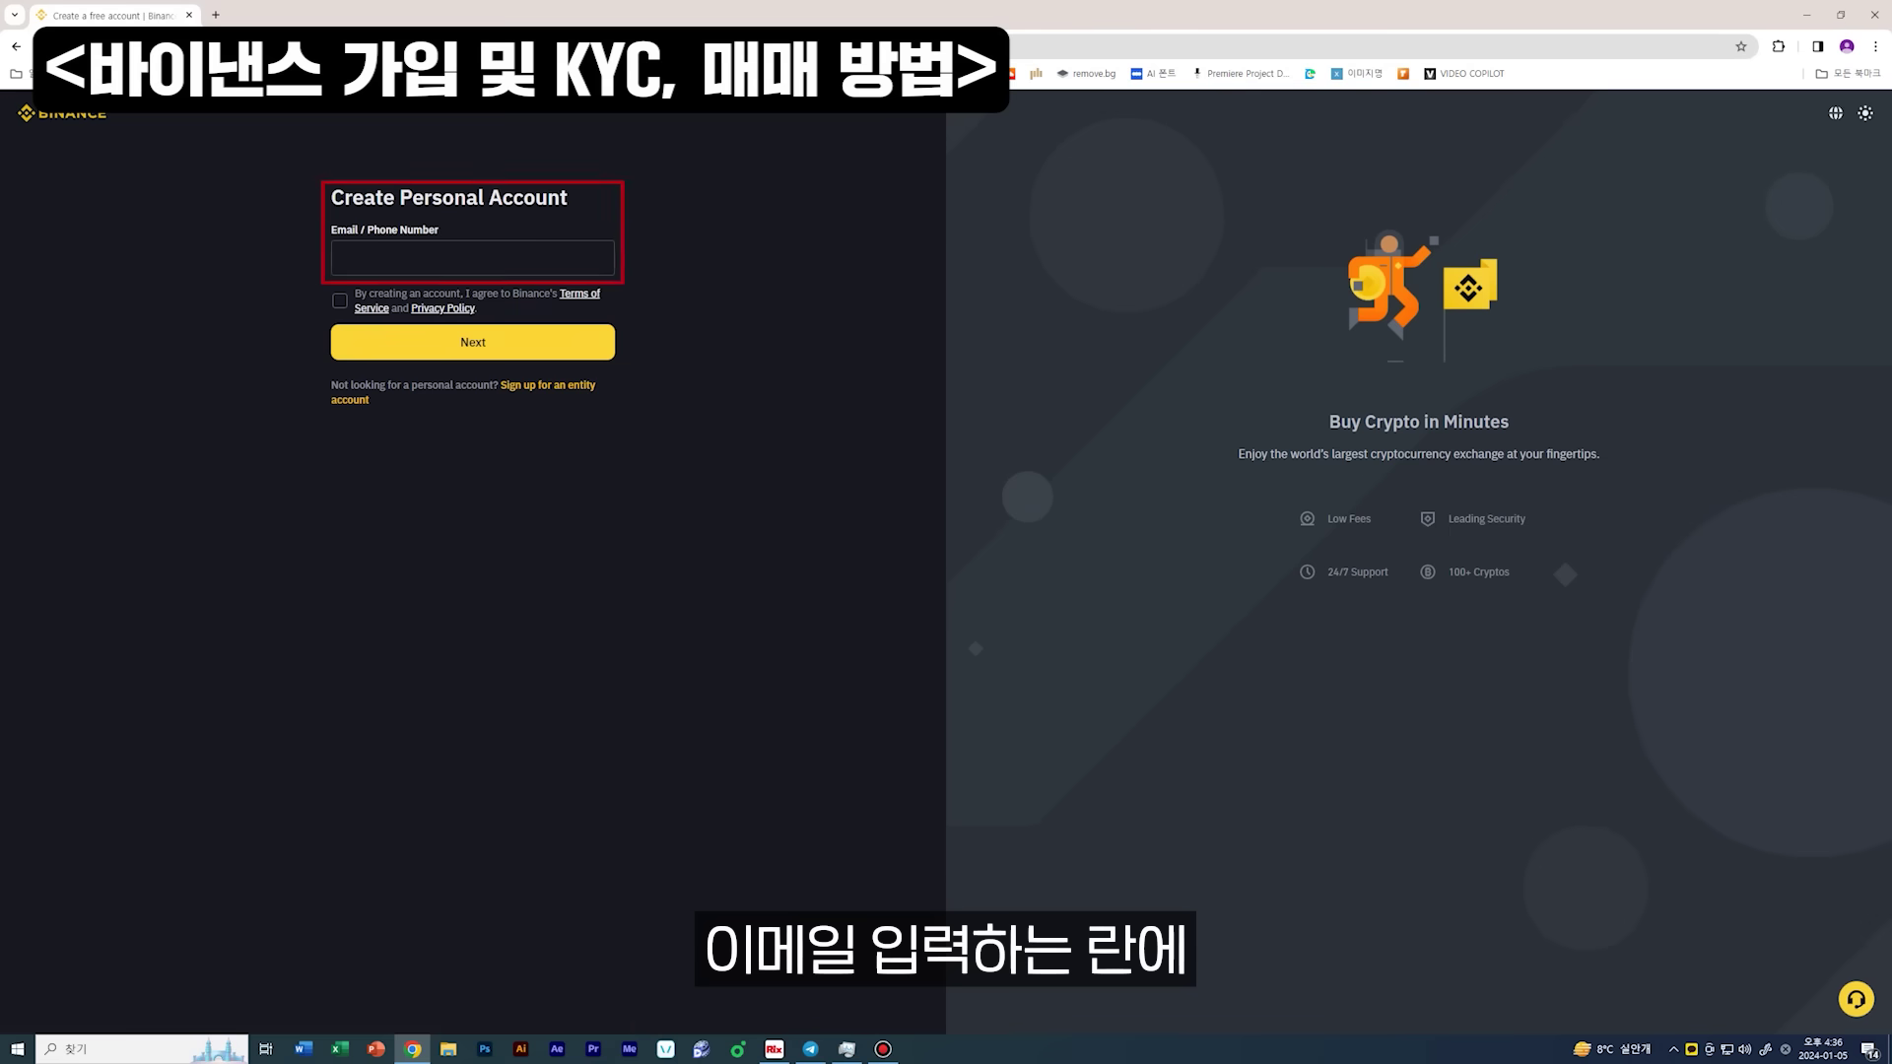
# - Enter the sign-up email and accept the terms of service
pyautogui.write('......')
pyautogui.click(340, 300)
pyautogui.click(473, 342)
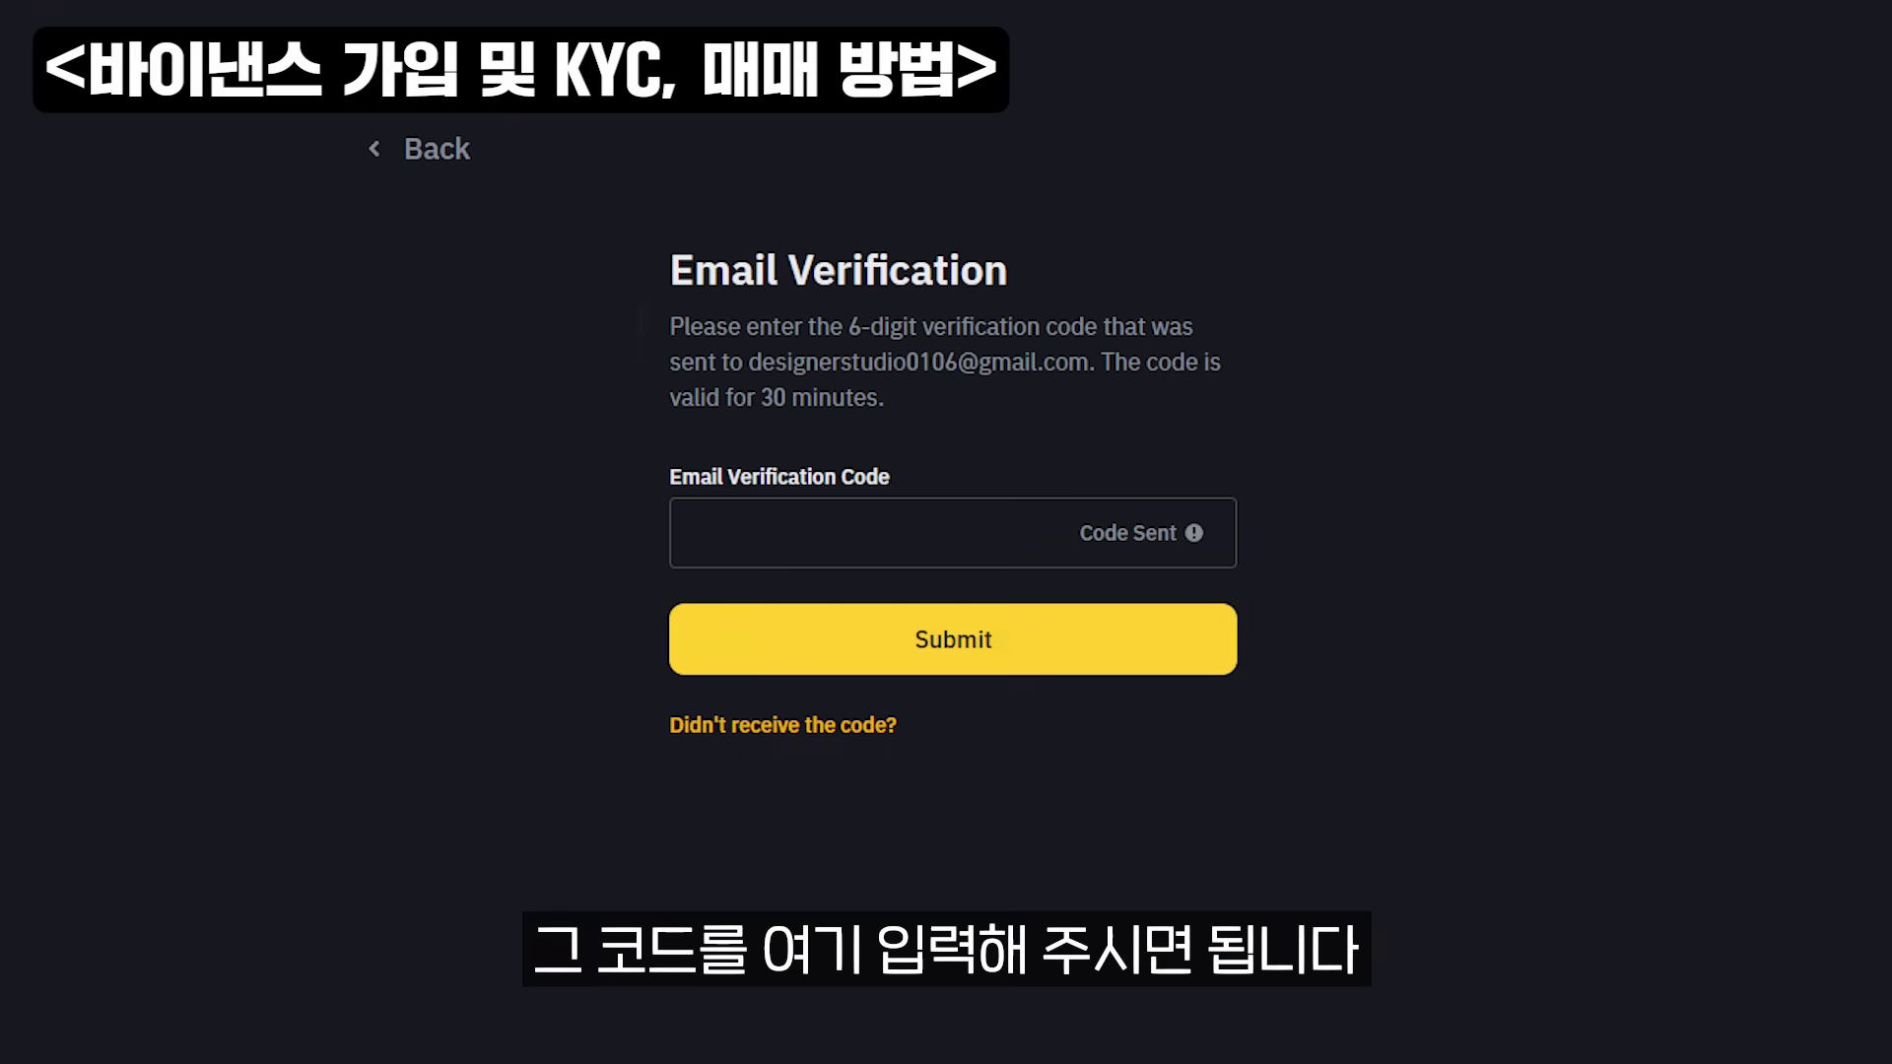
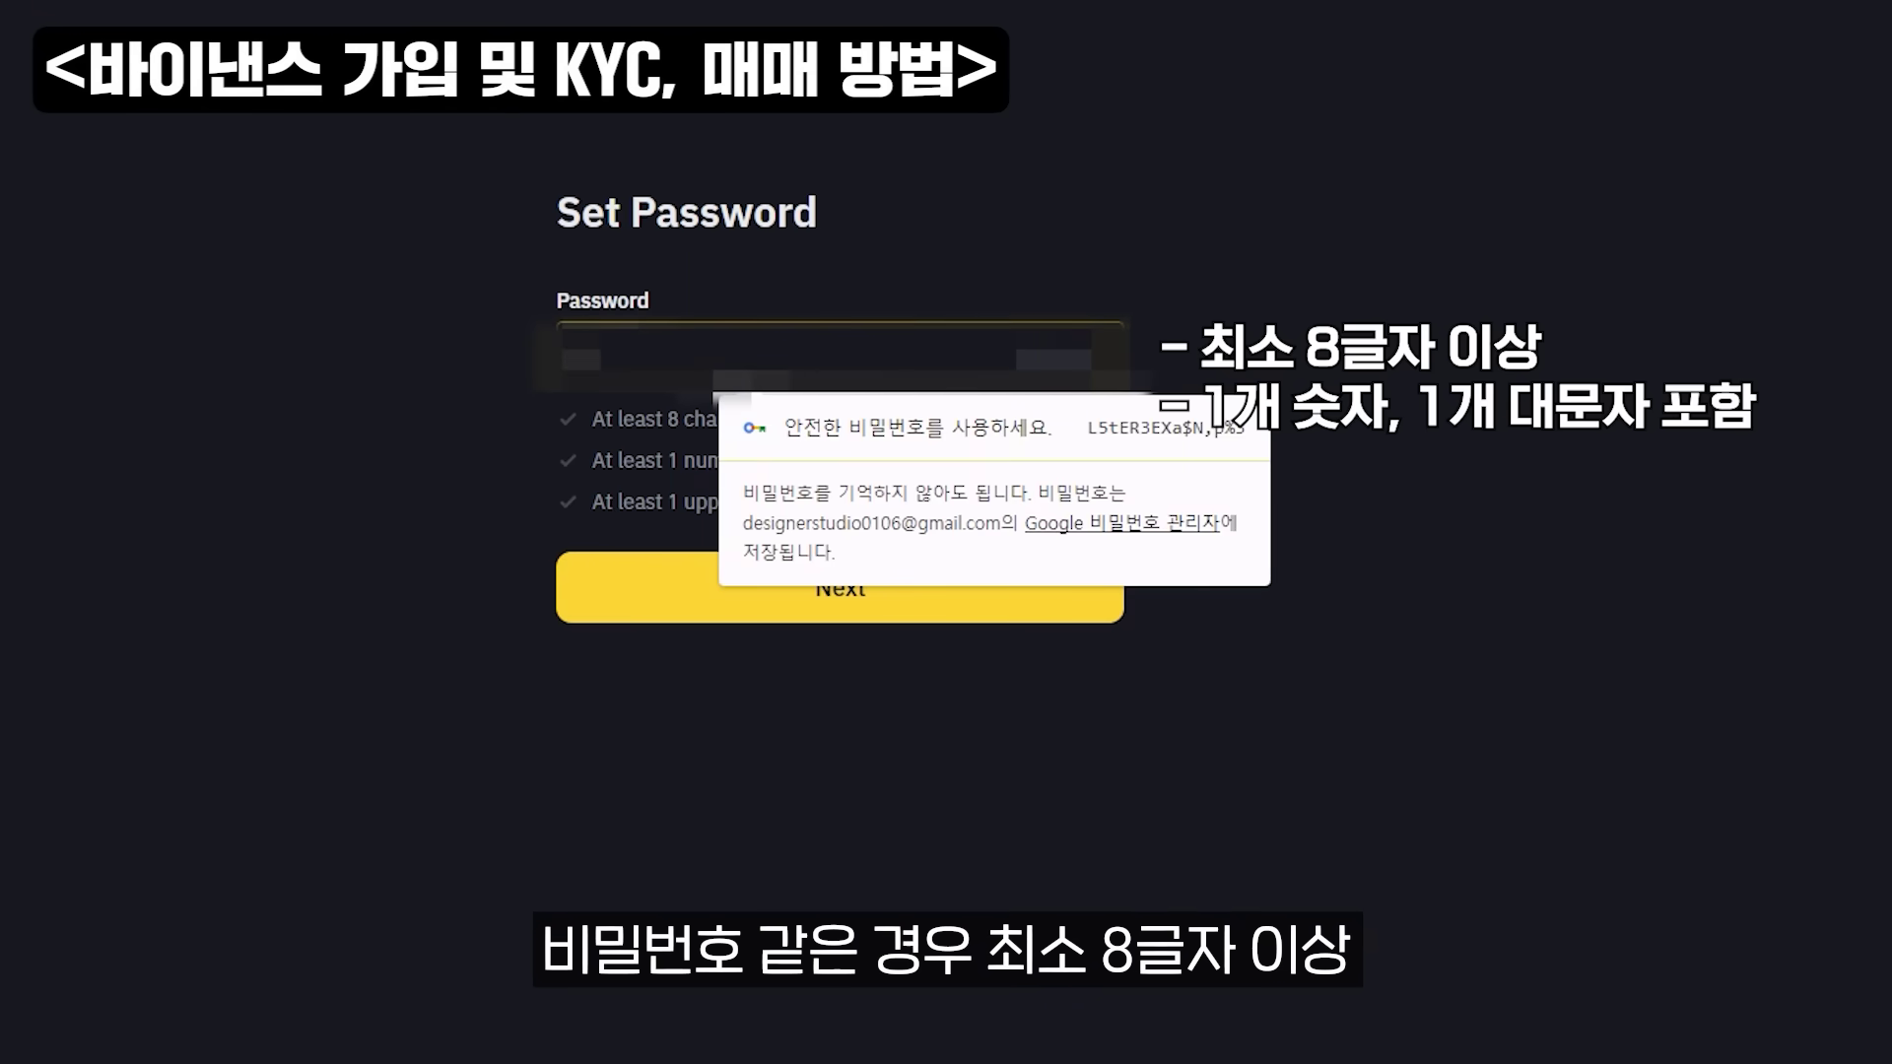
# - Enter the emailed activation code, set the account password, and create the account
pyautogui.click(1035, 359)
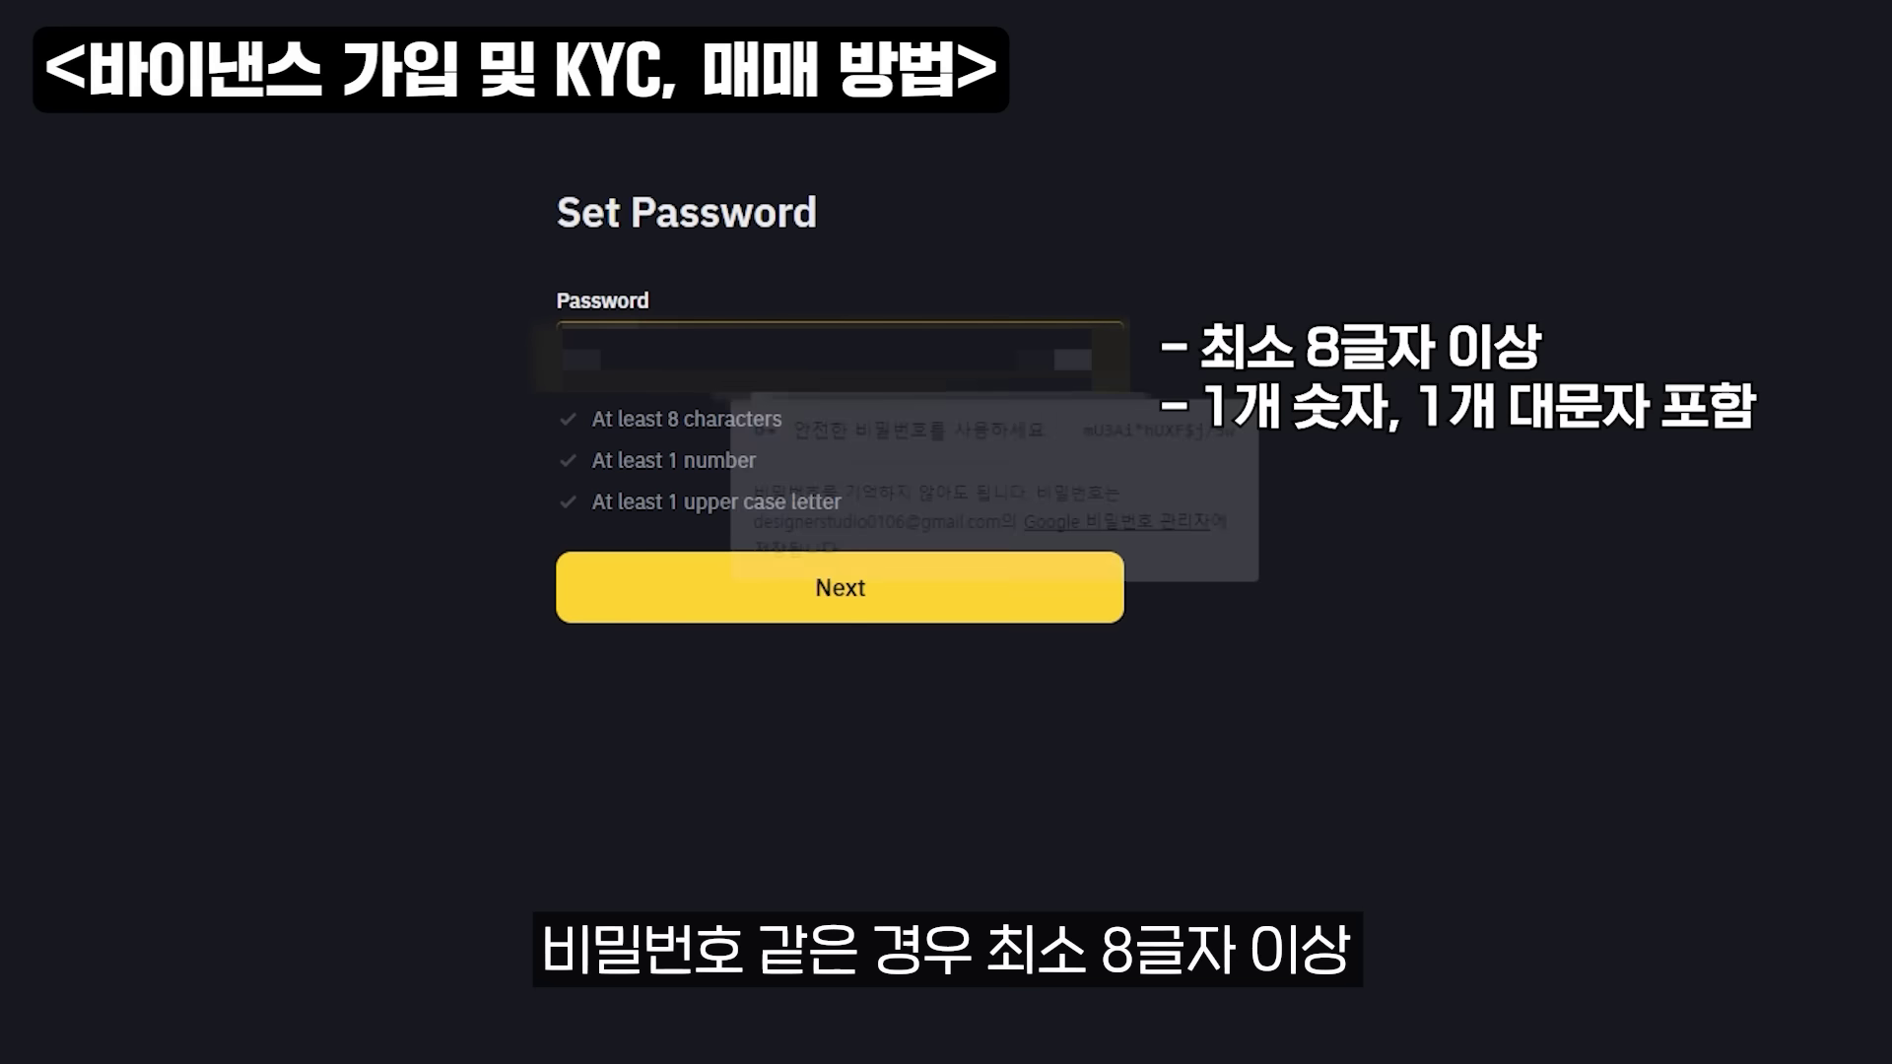
pyautogui.click(1035, 360)
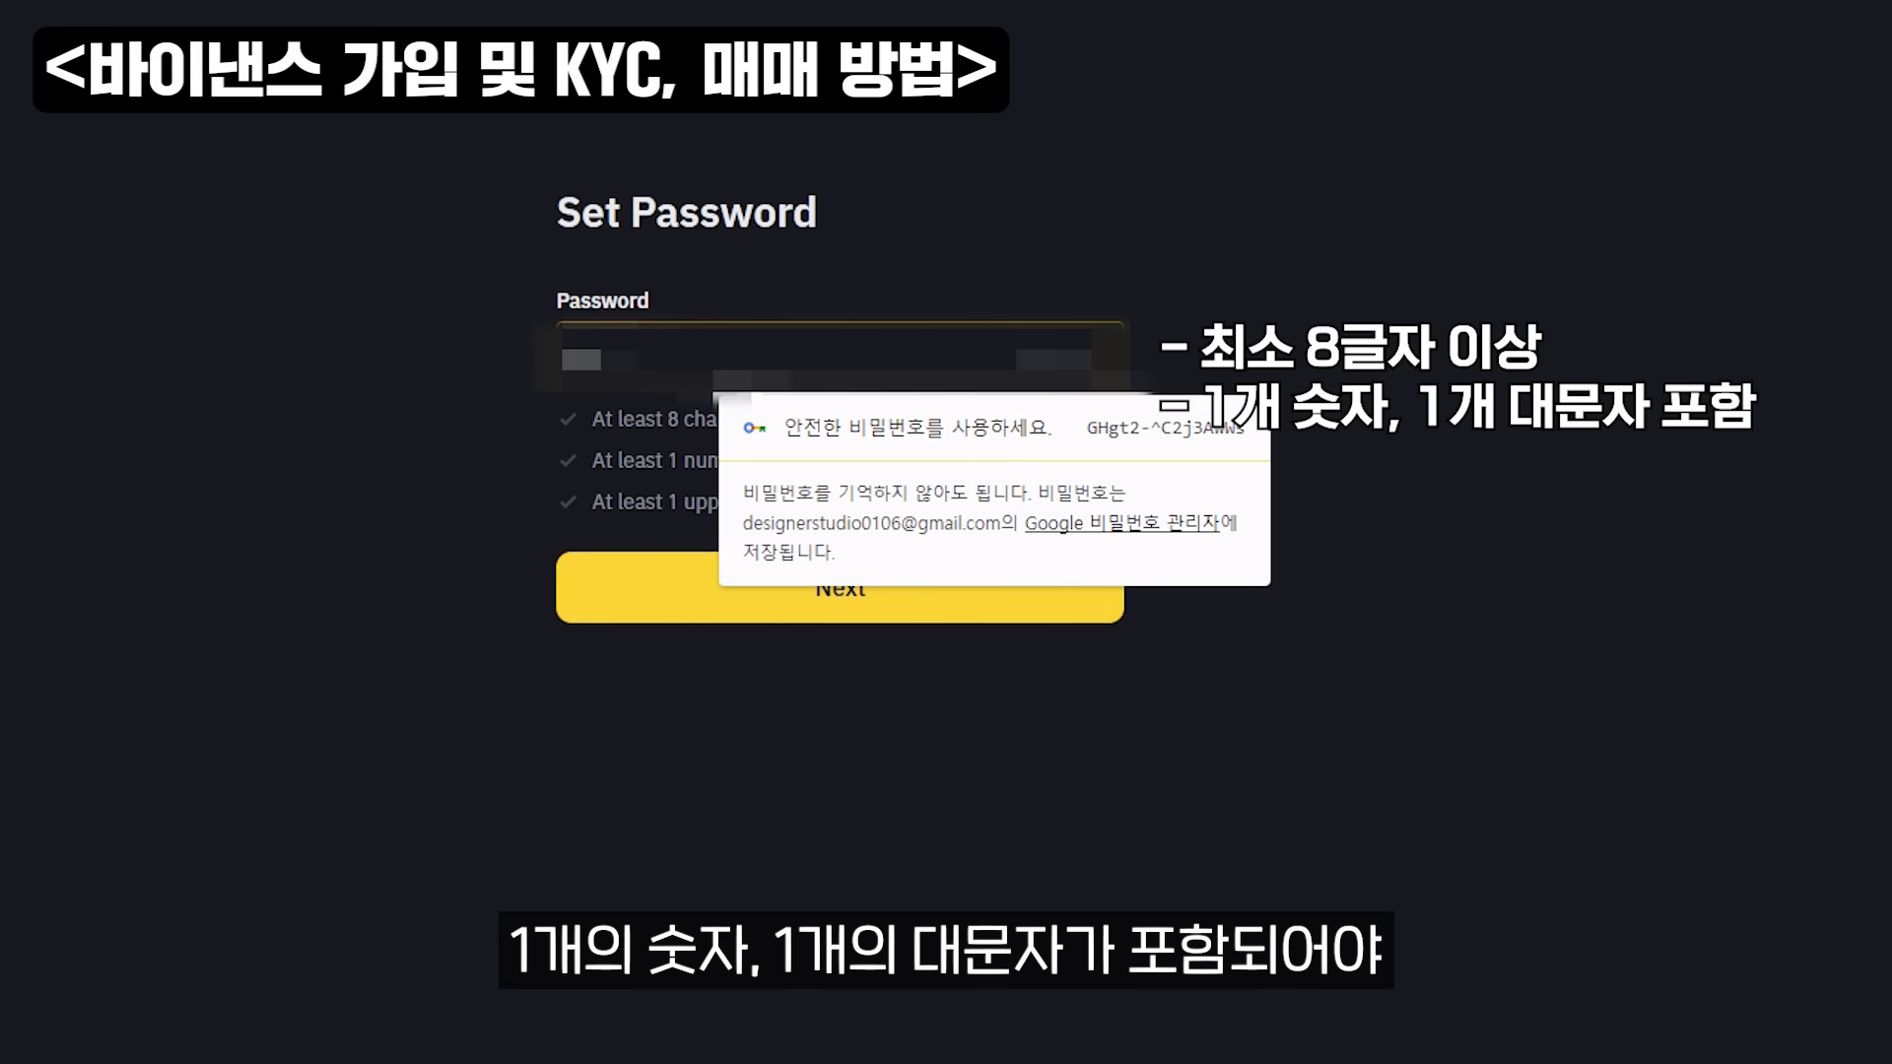
pyautogui.write('******')
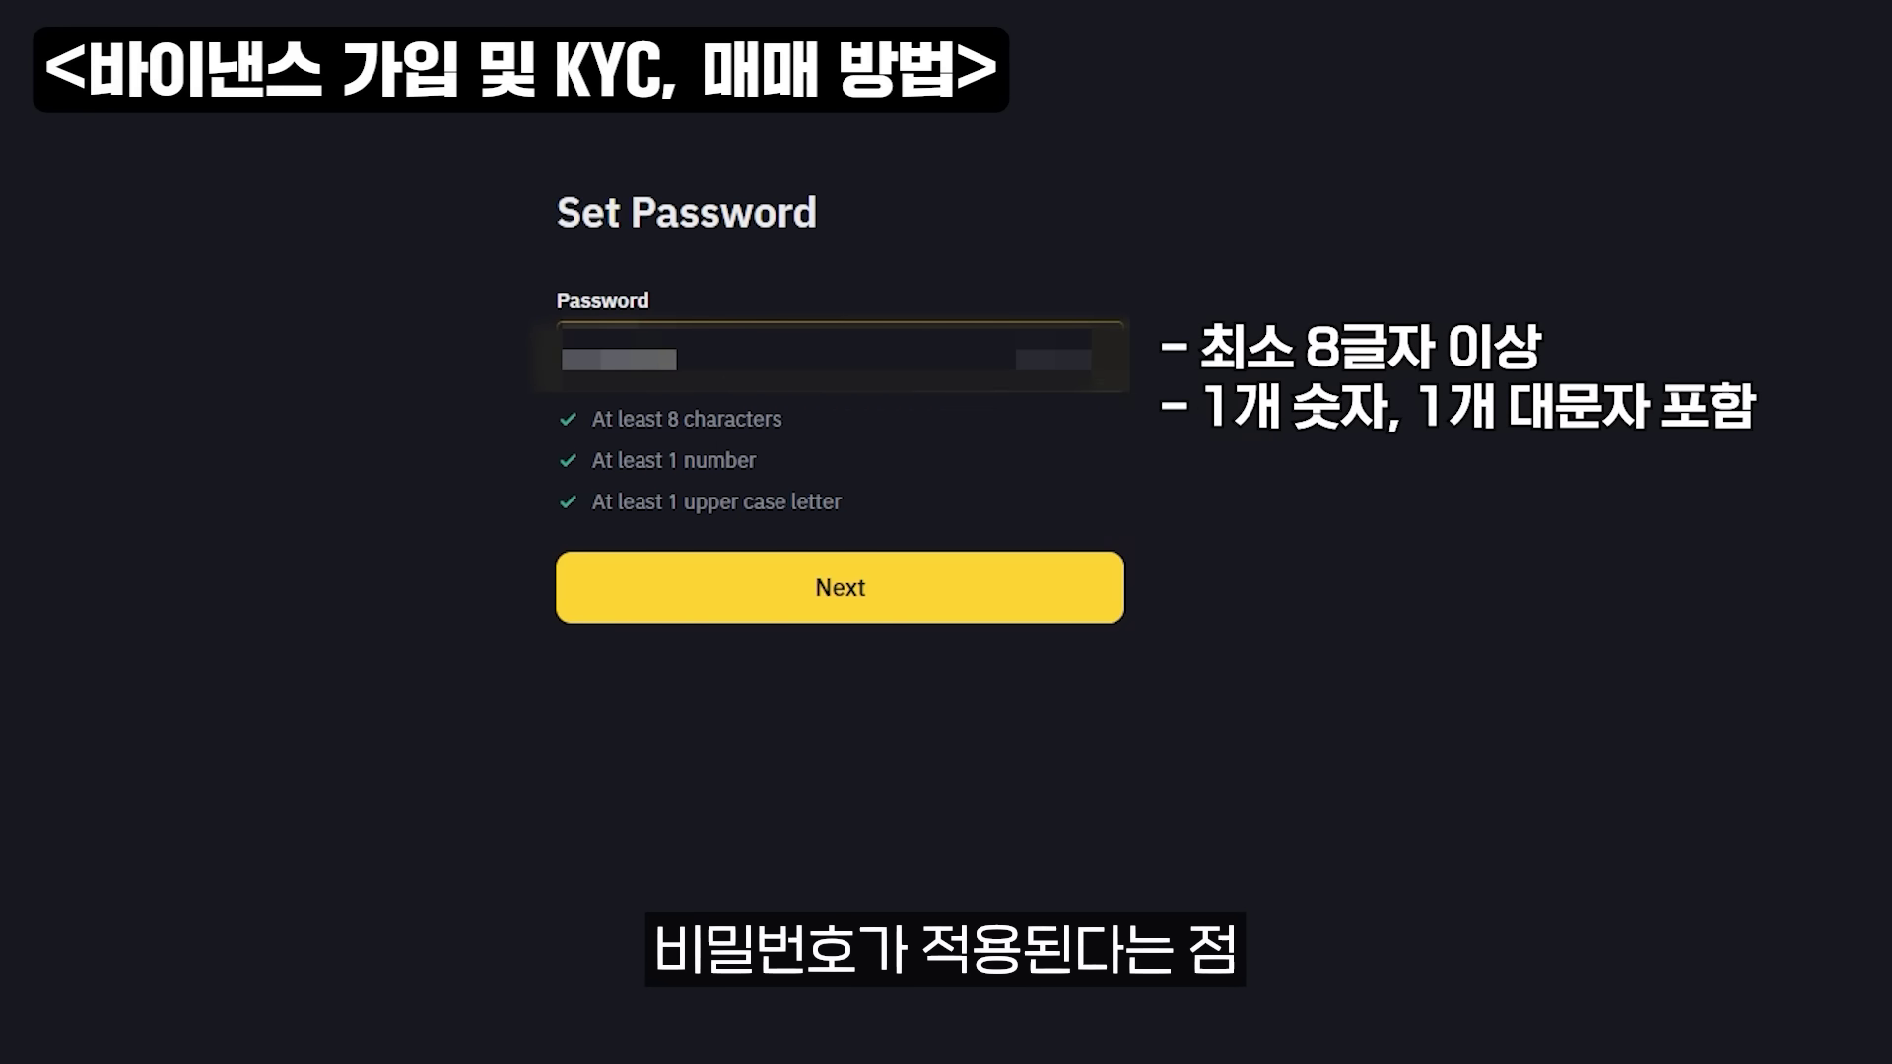
pyautogui.click(840, 588)
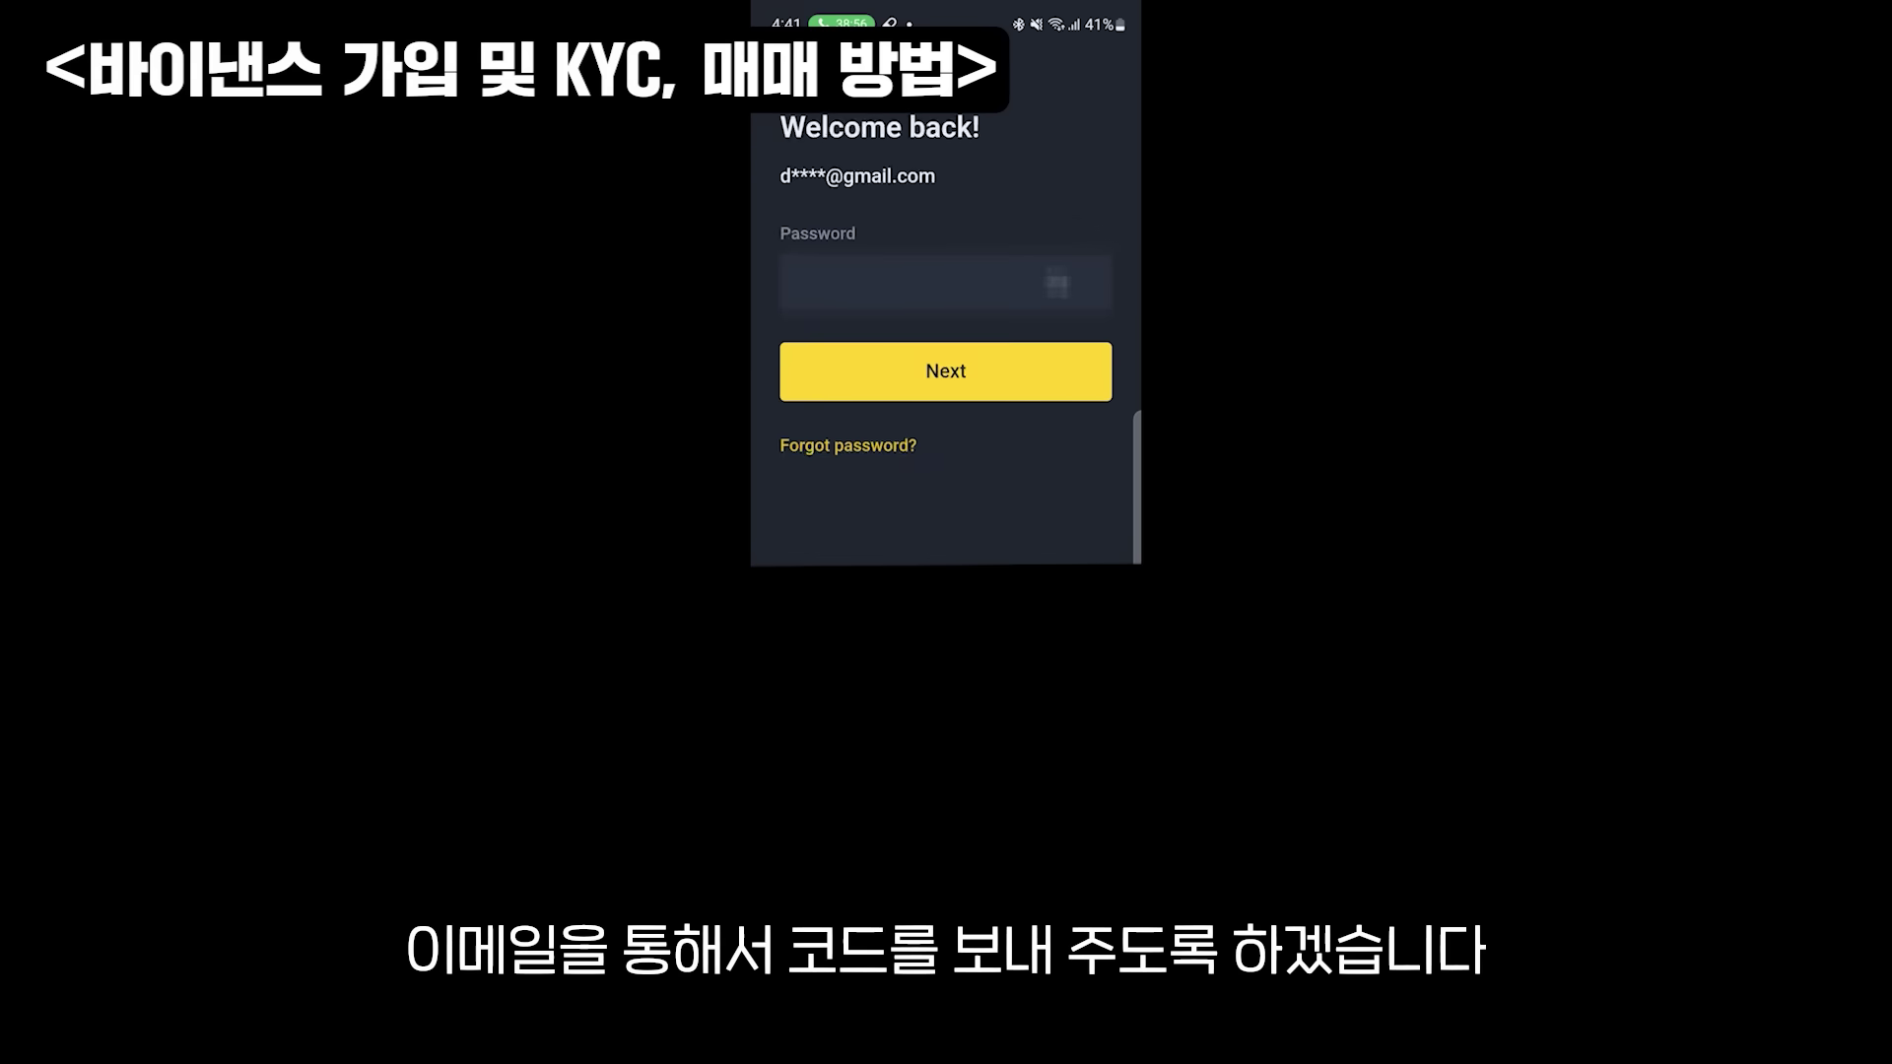
# - Sign in with the account password and enter the emailed verification code
pyautogui.write('*********')
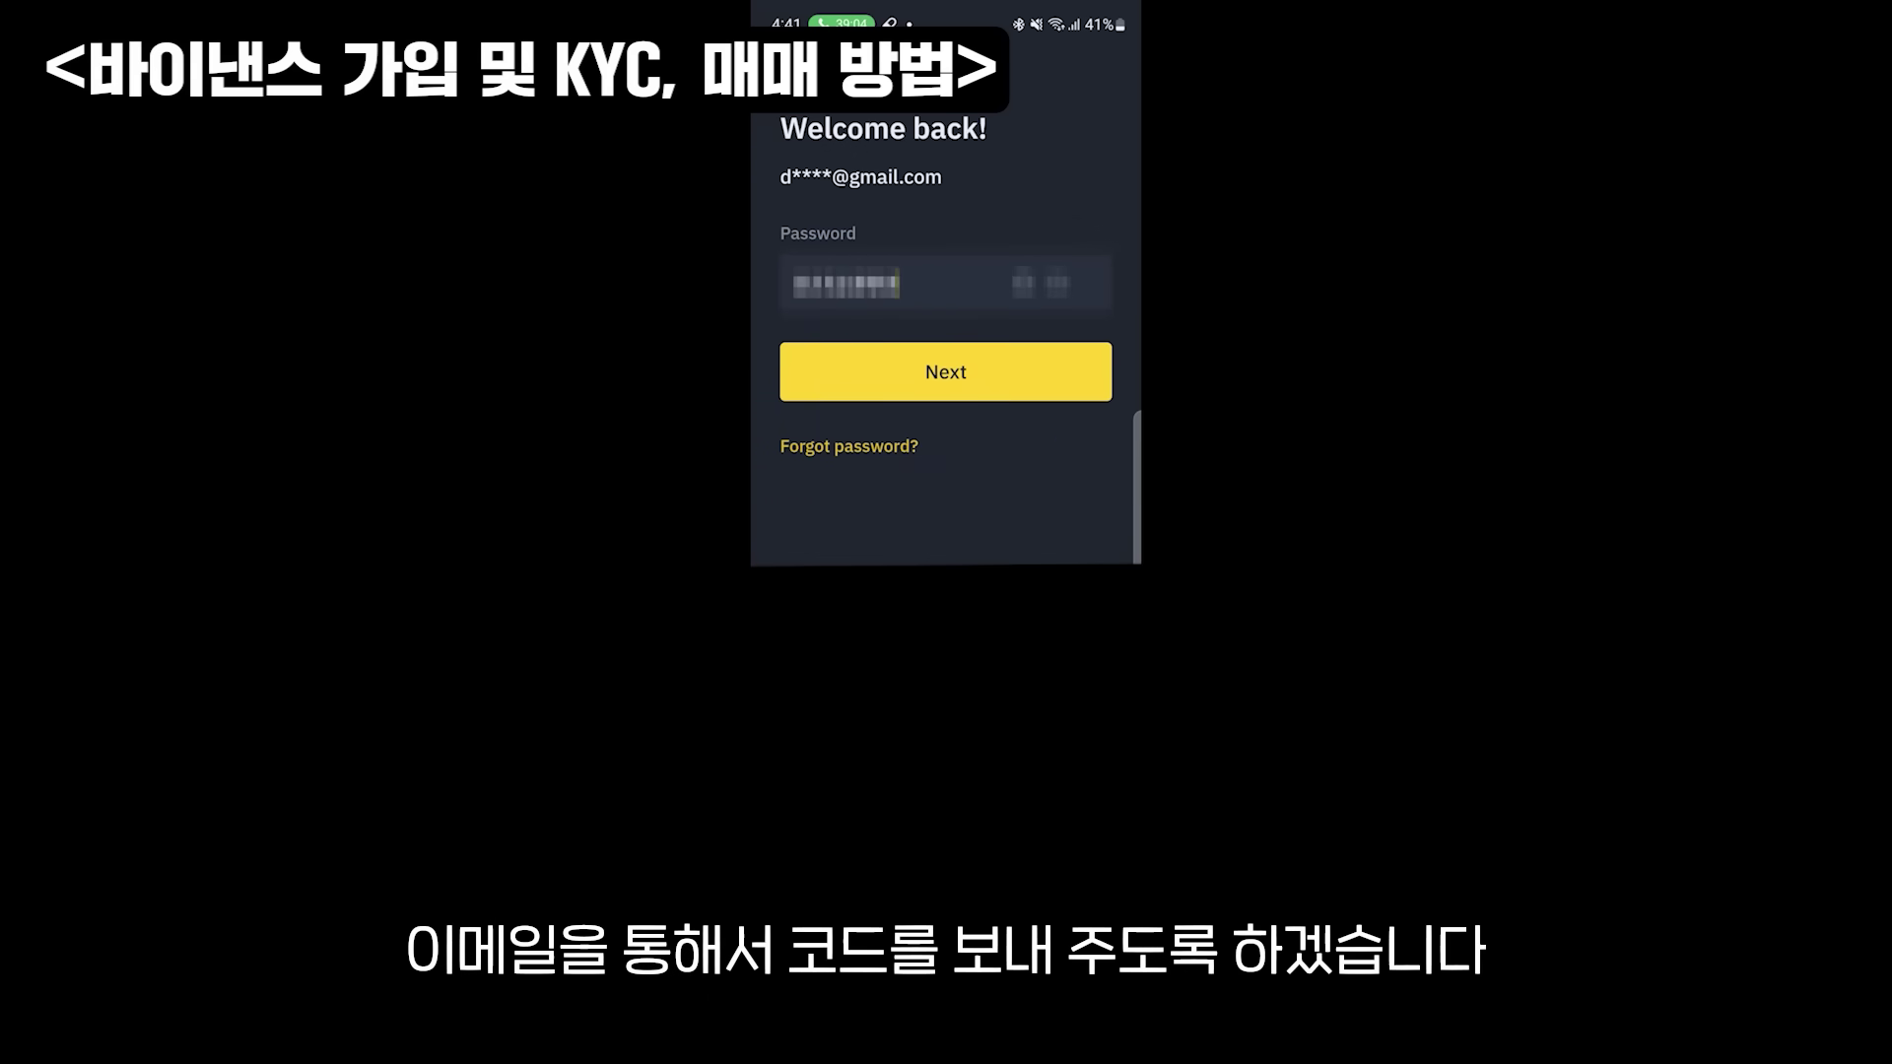
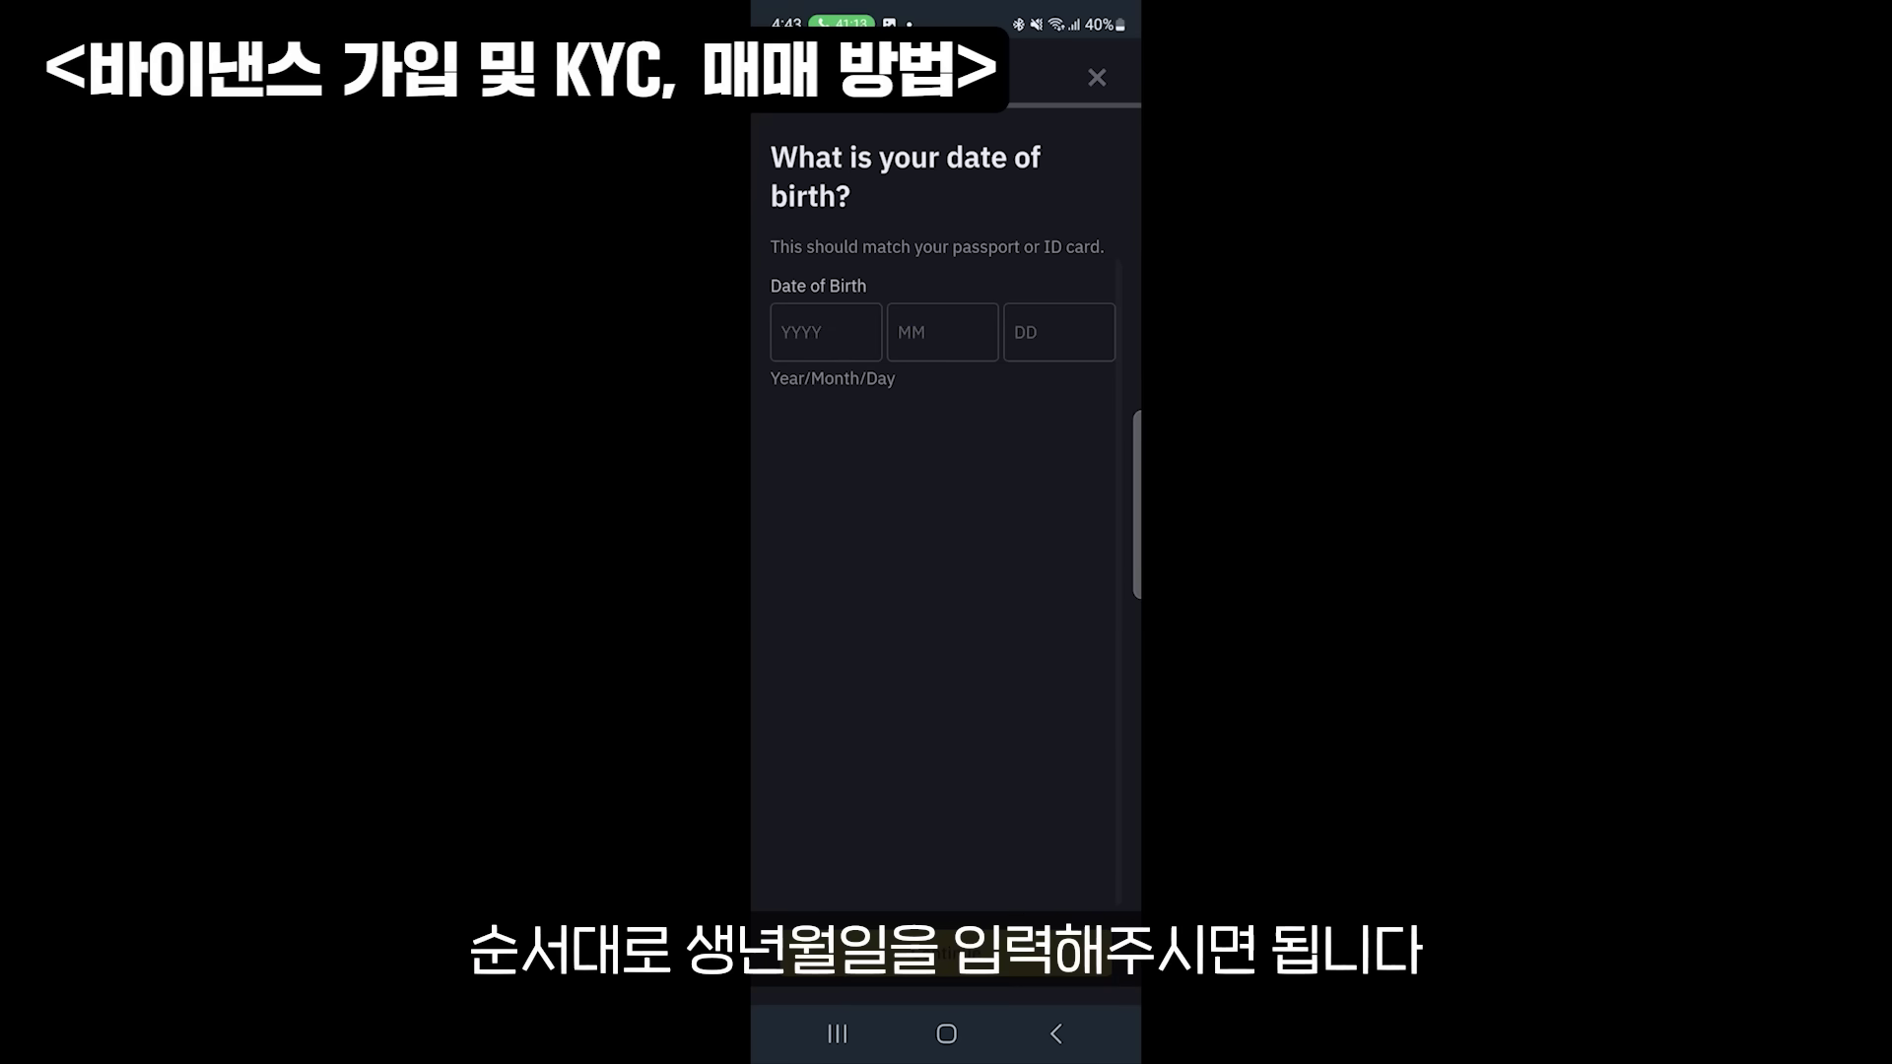
# - Fill in the date of birth and the residential street address
pyautogui.click(810, 340)
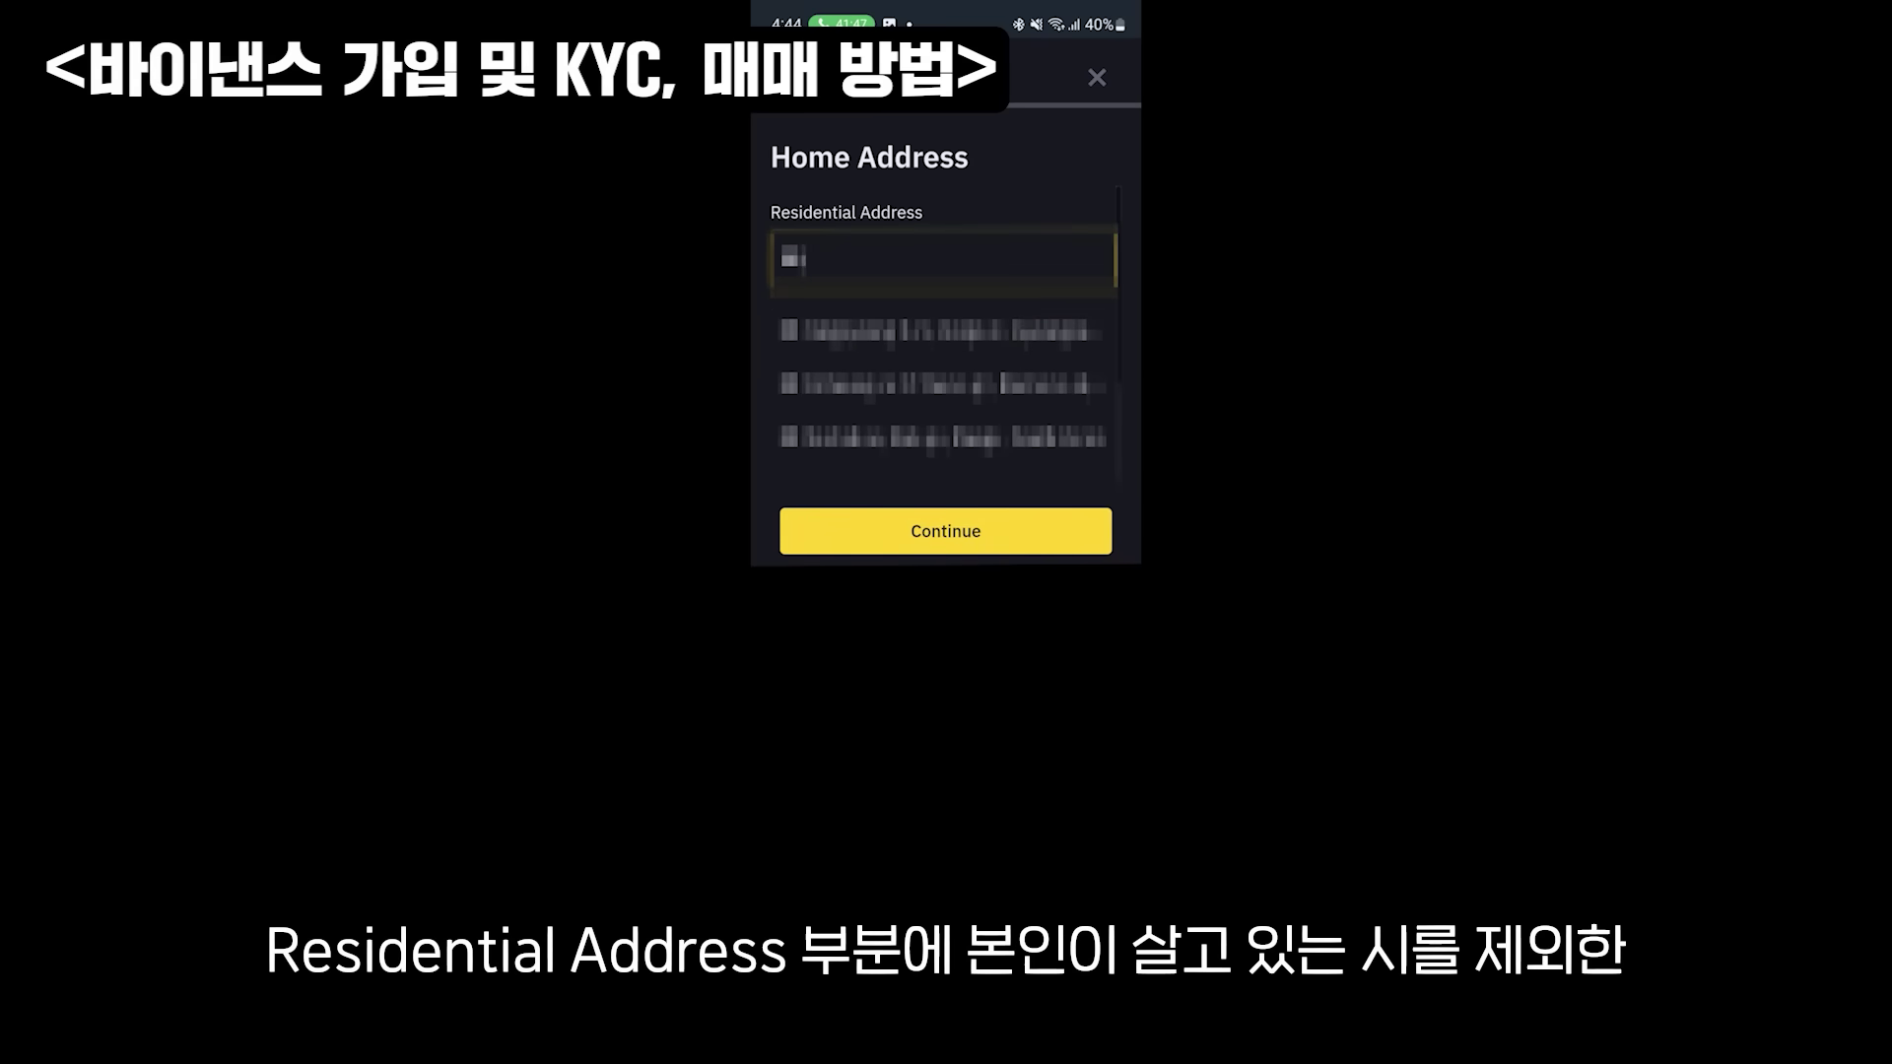
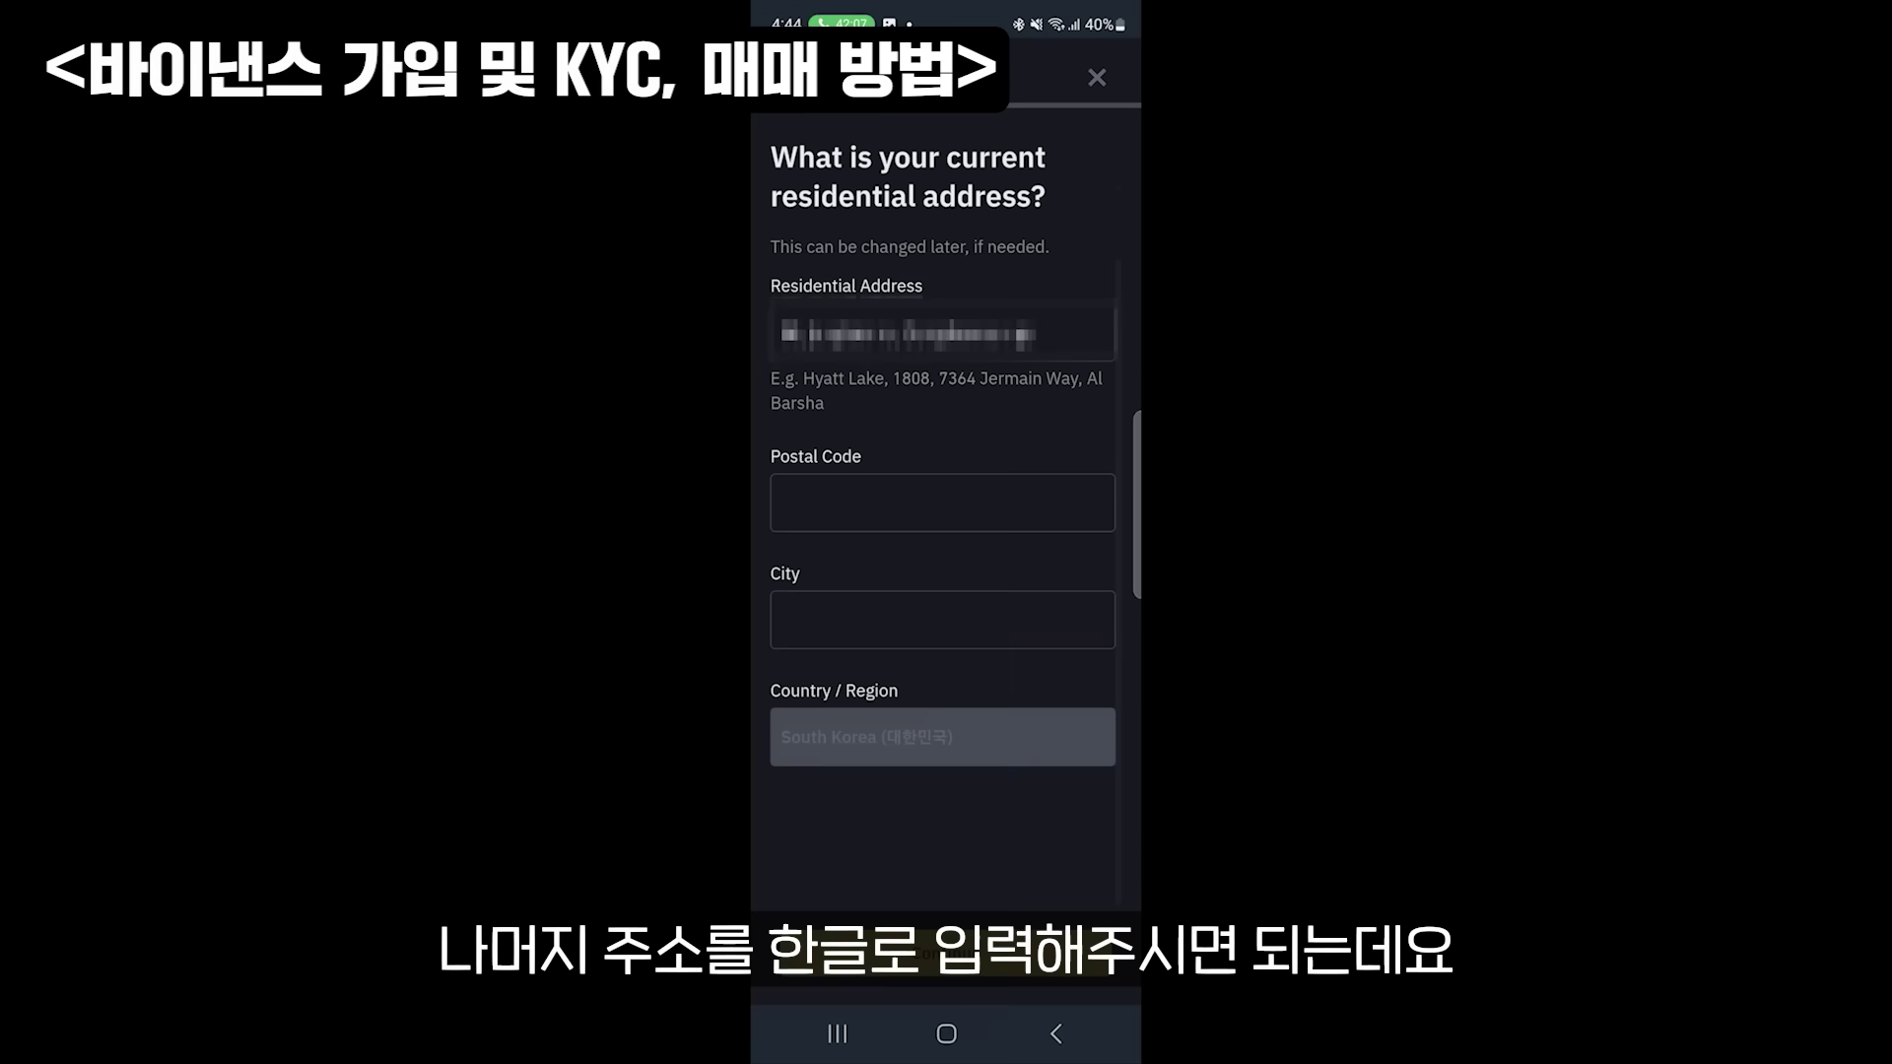
# - Add the postal code and city 'seoul', then select ID Card as the document type
pyautogui.click(831, 727)
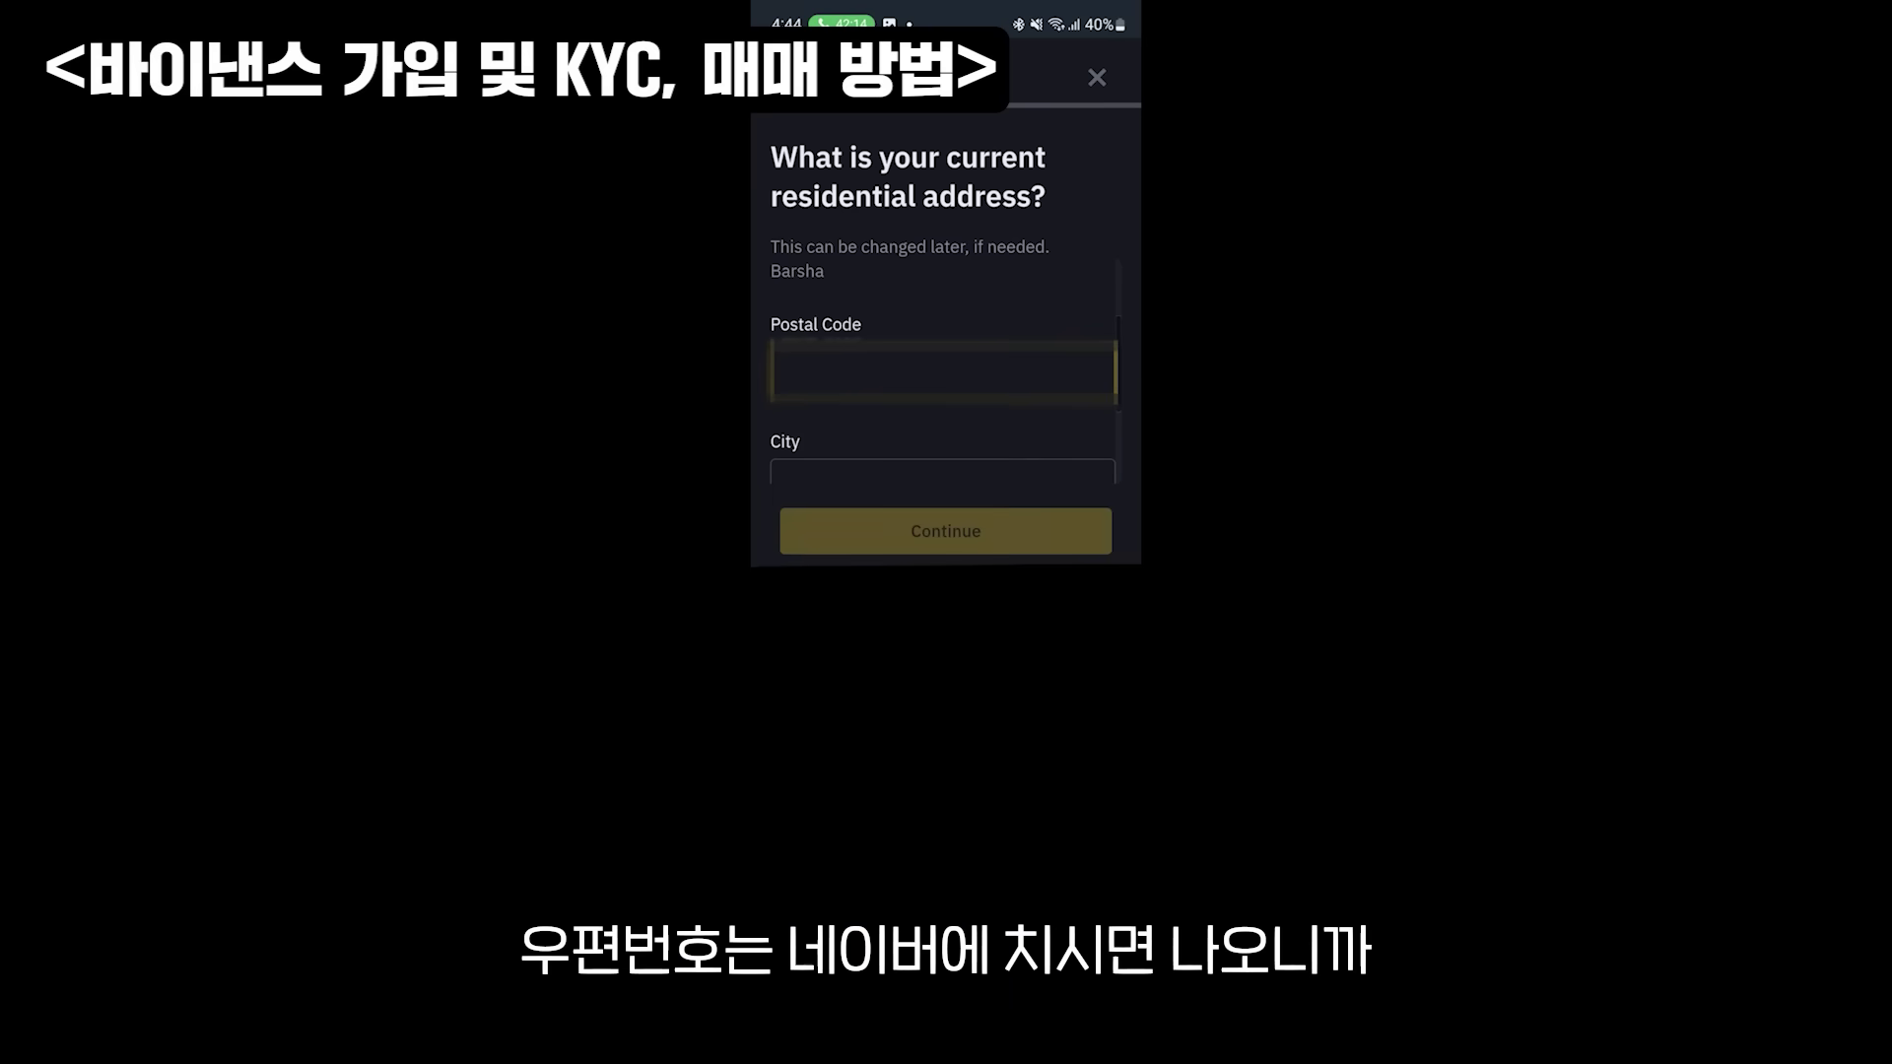
pyautogui.write('*****')
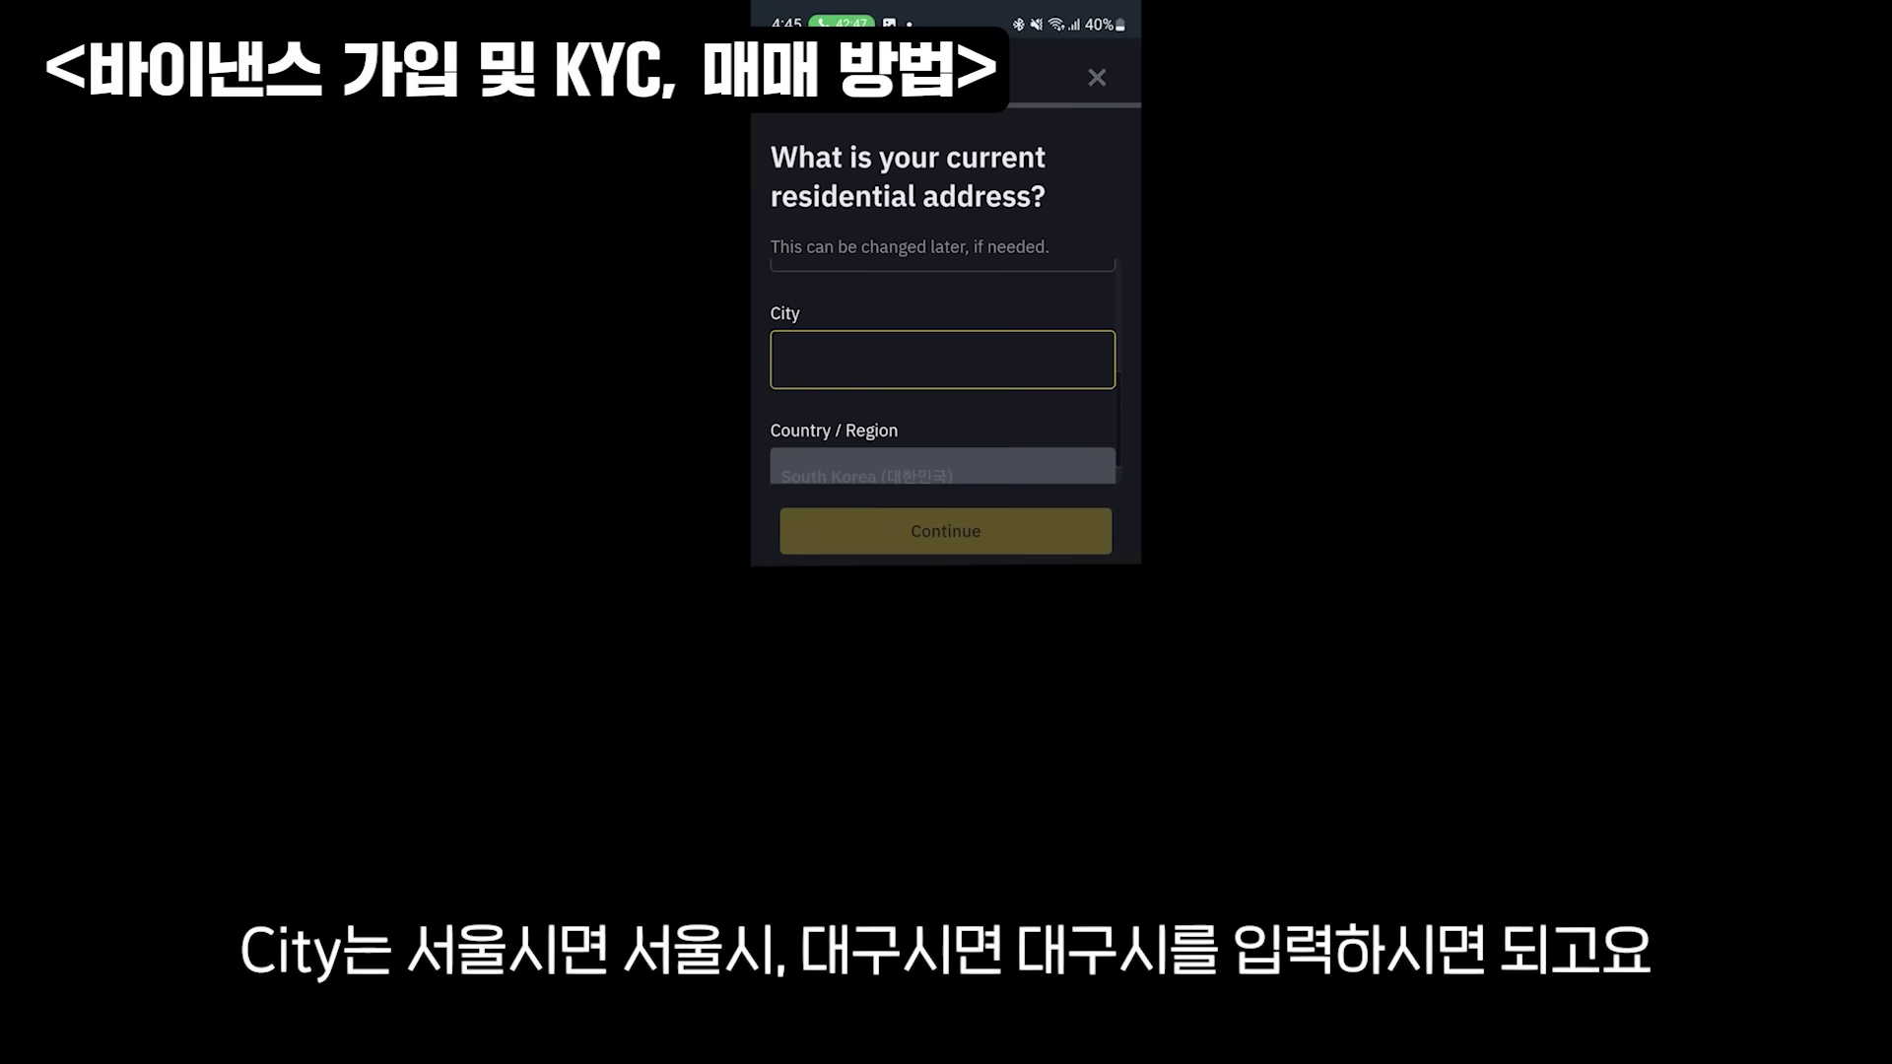
pyautogui.write('seoul')
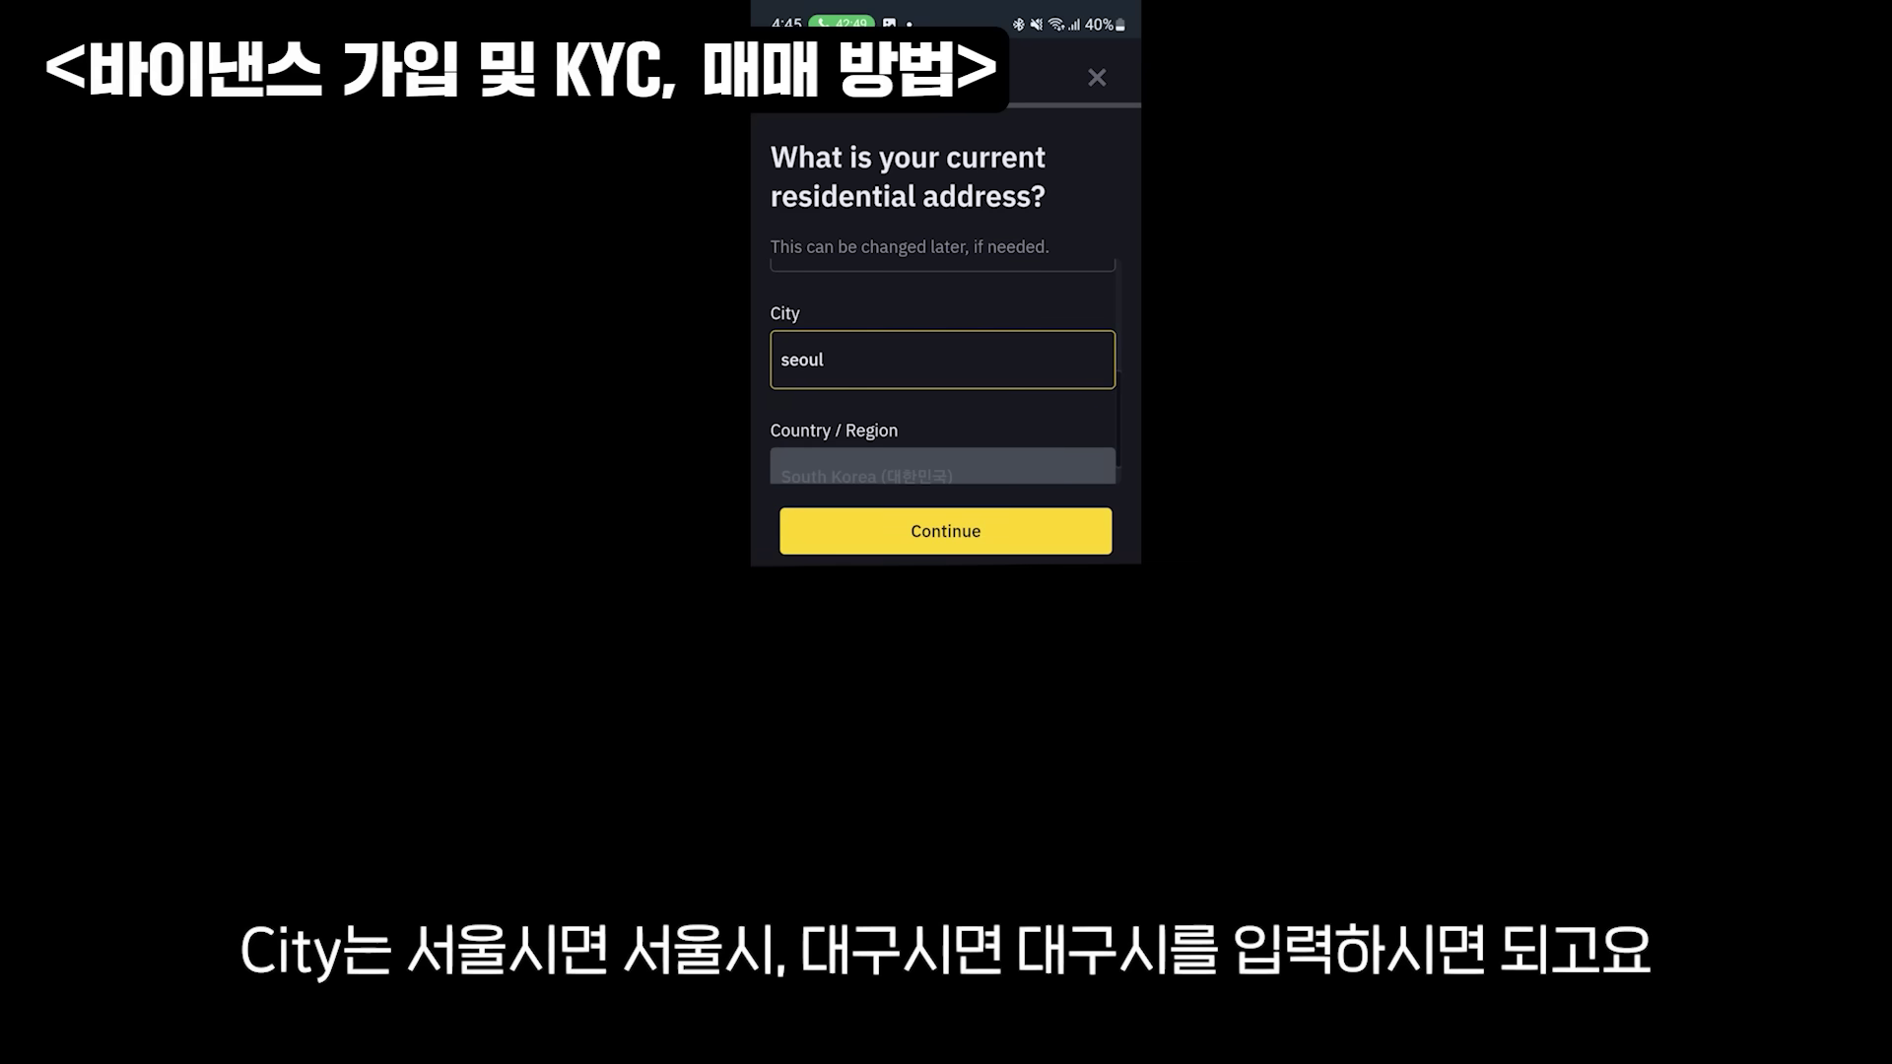
pyautogui.click(1055, 1034)
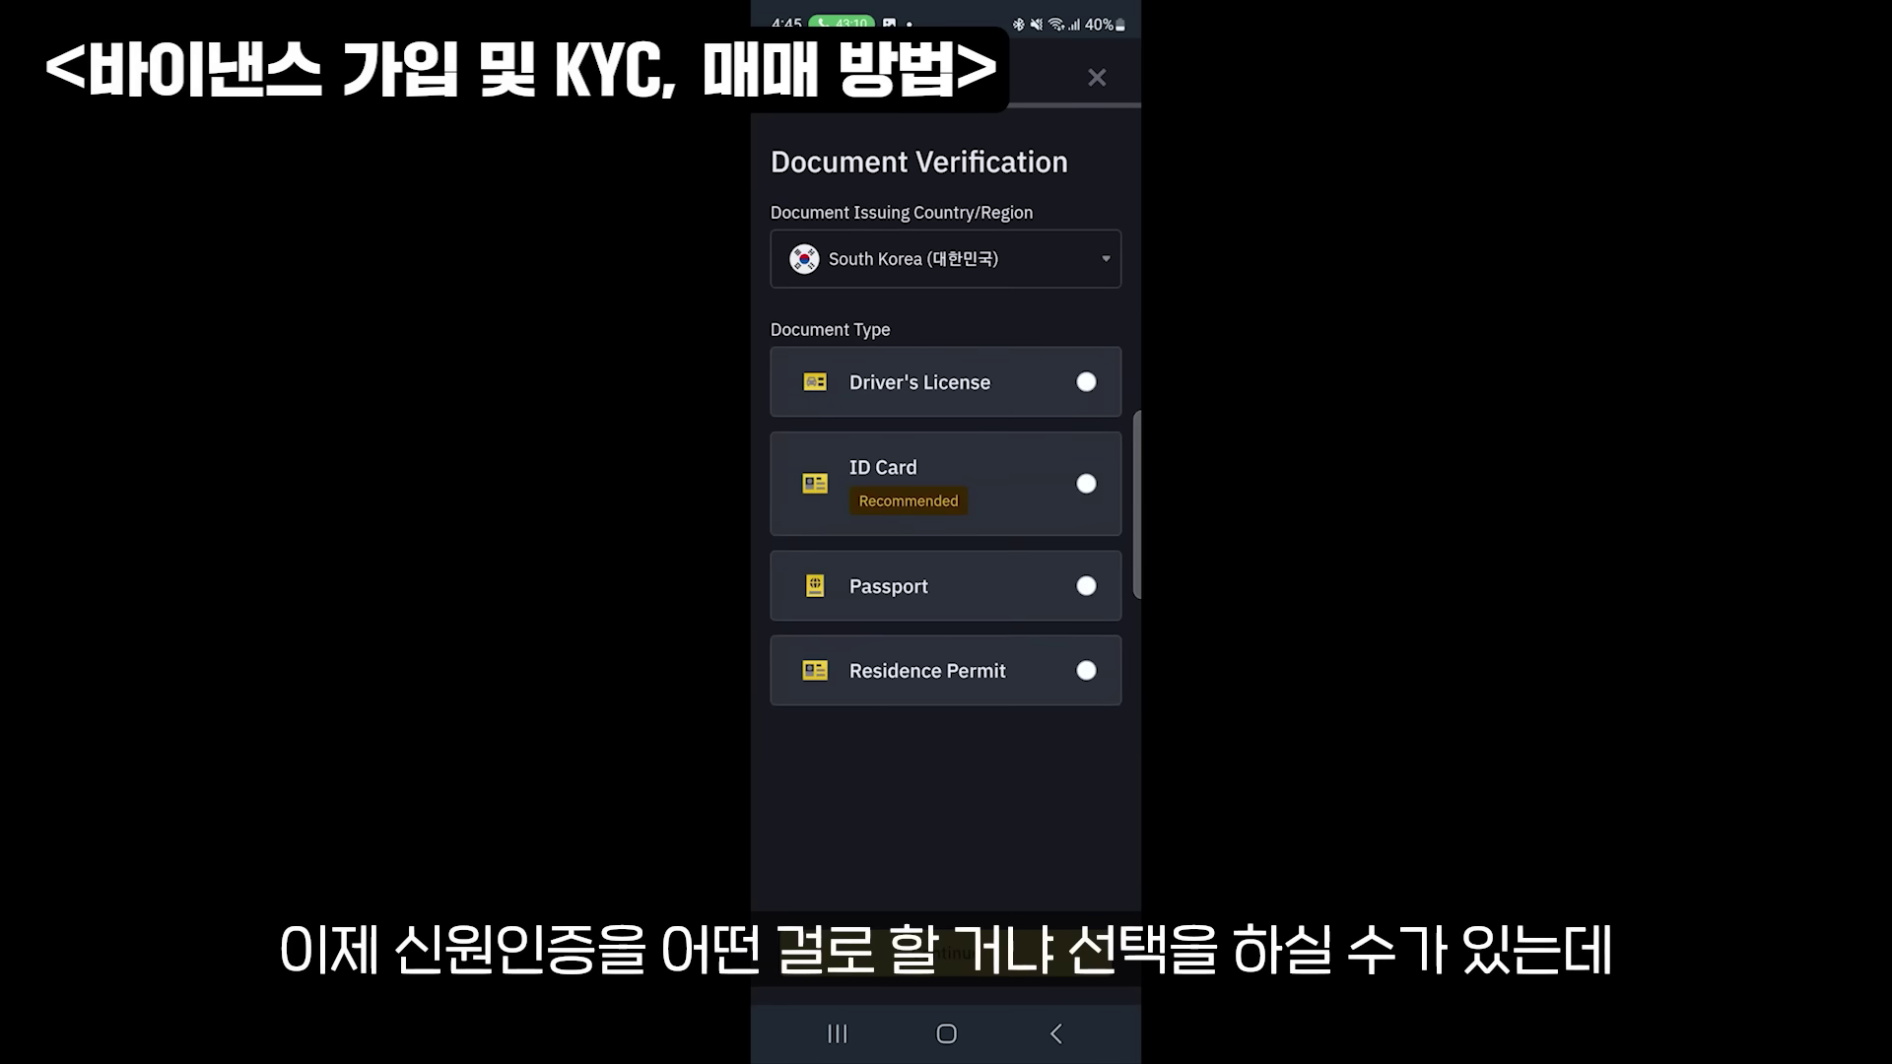
pyautogui.click(902, 470)
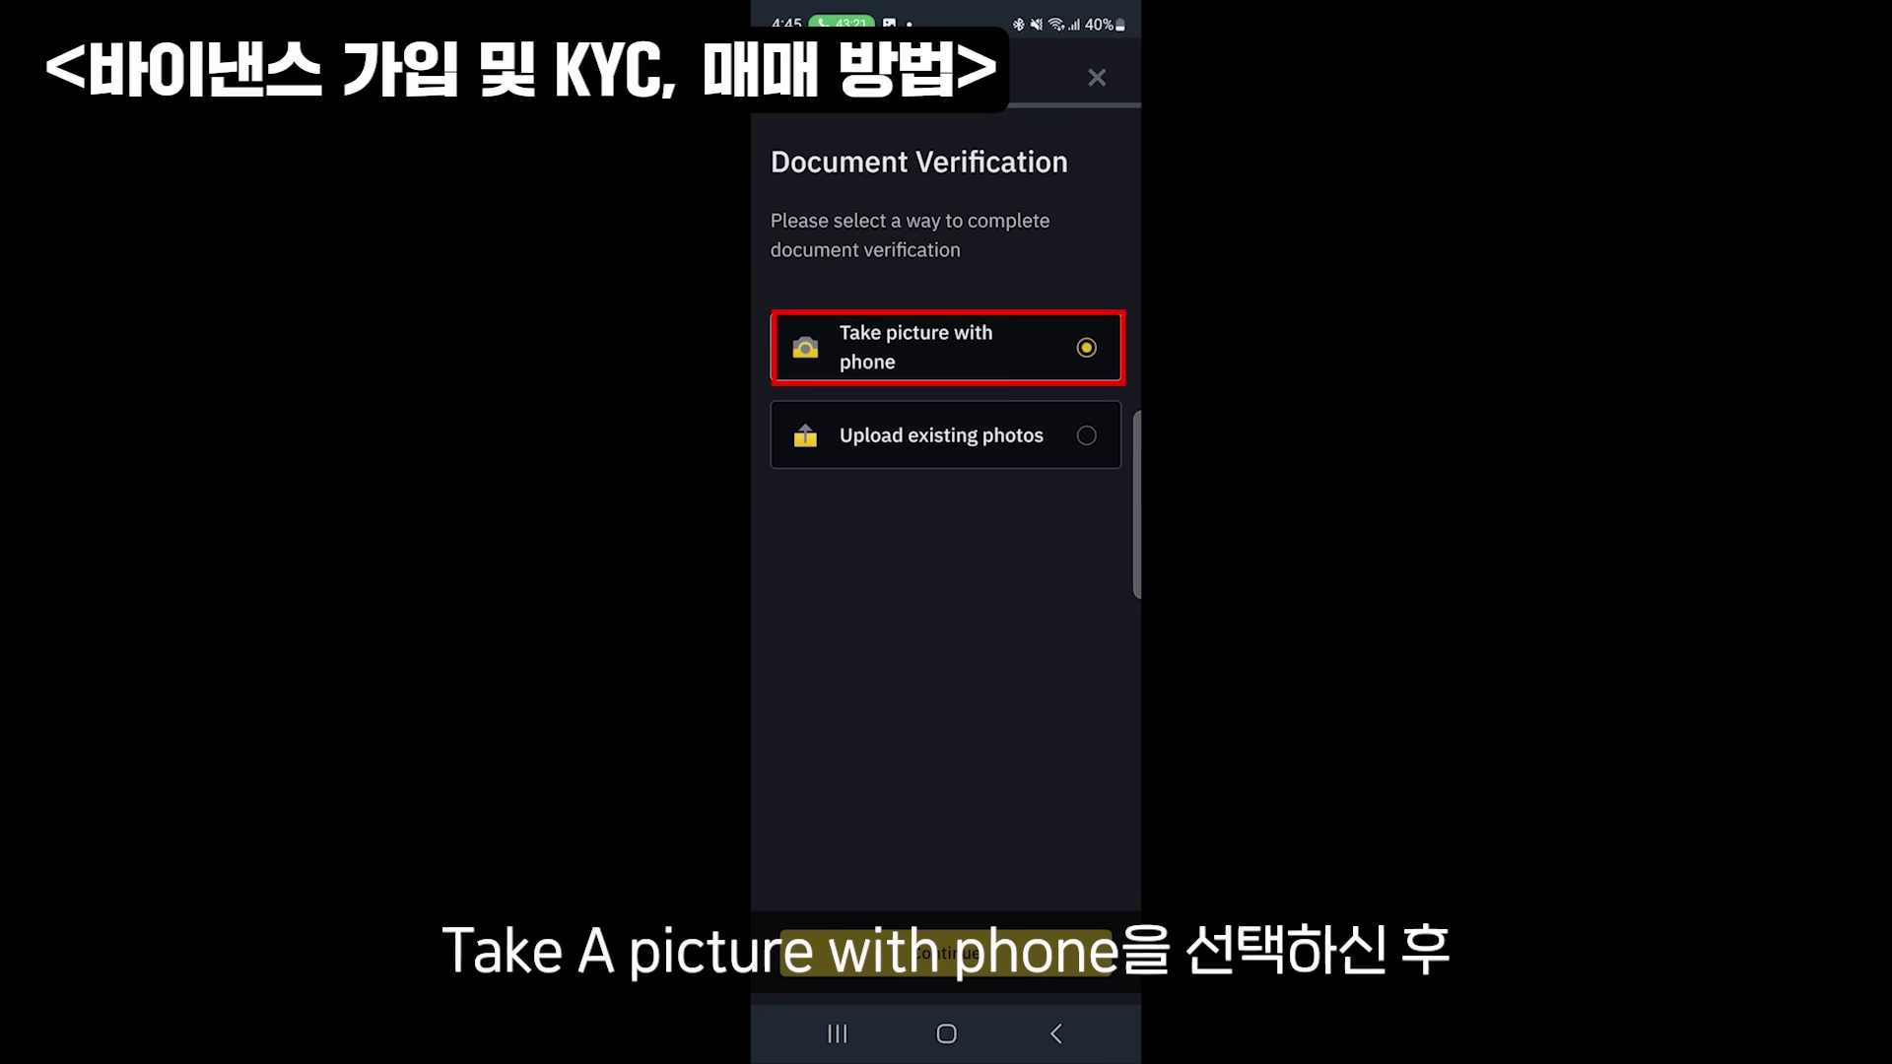
# - Capture the ID card with camera and photo access allowed, then close the completion screen
pyautogui.click(946, 953)
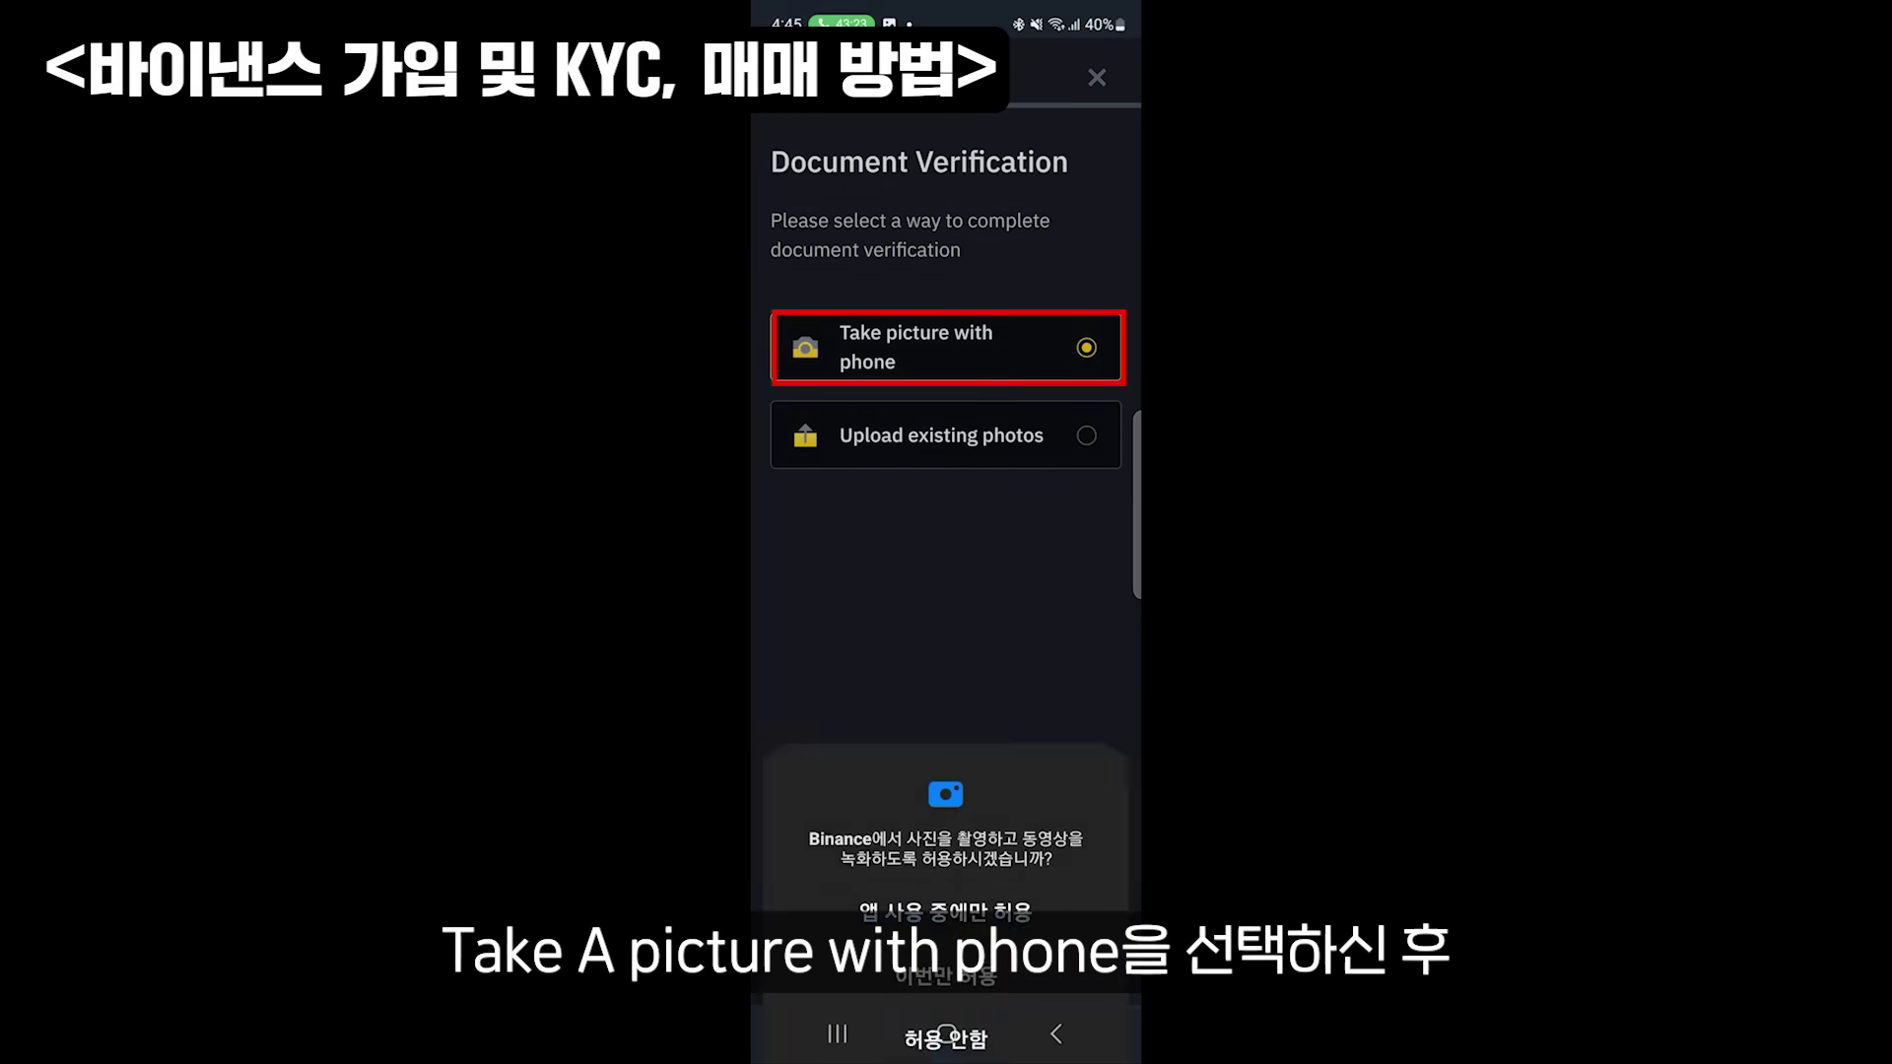
pyautogui.click(986, 782)
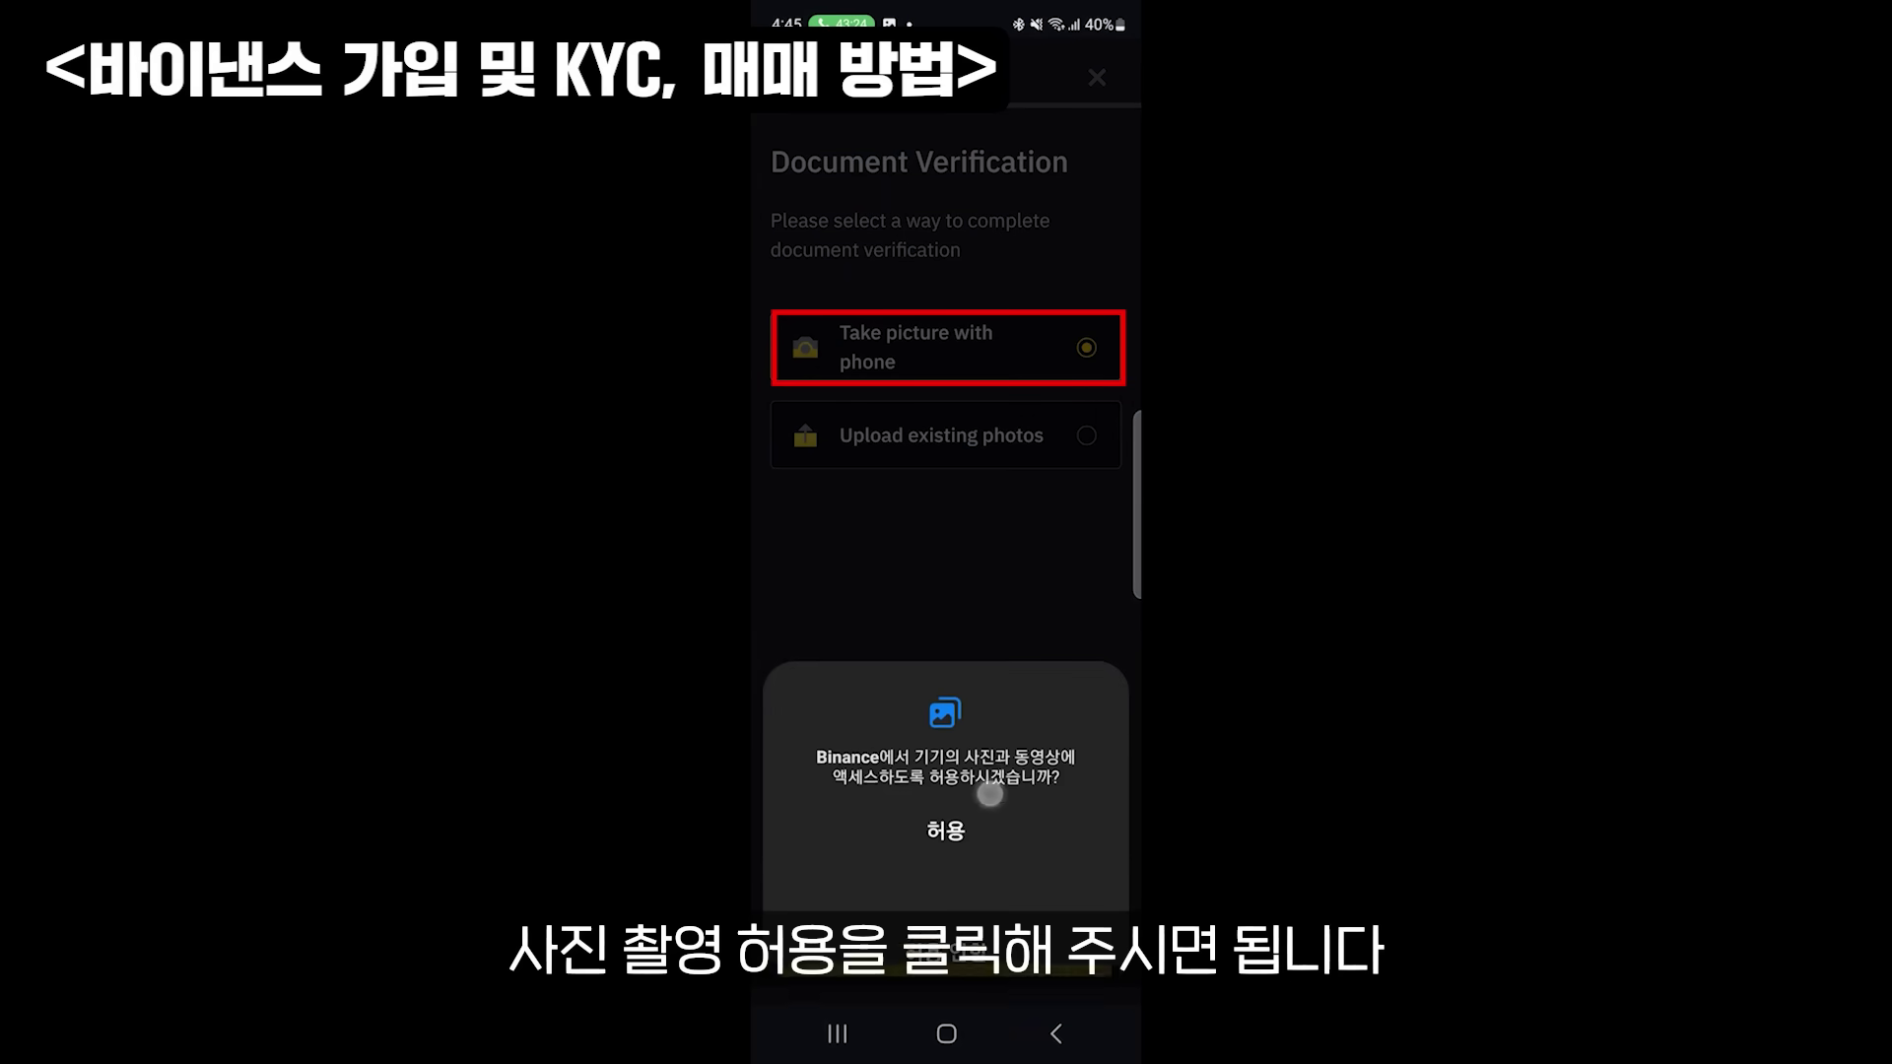
pyautogui.click(961, 868)
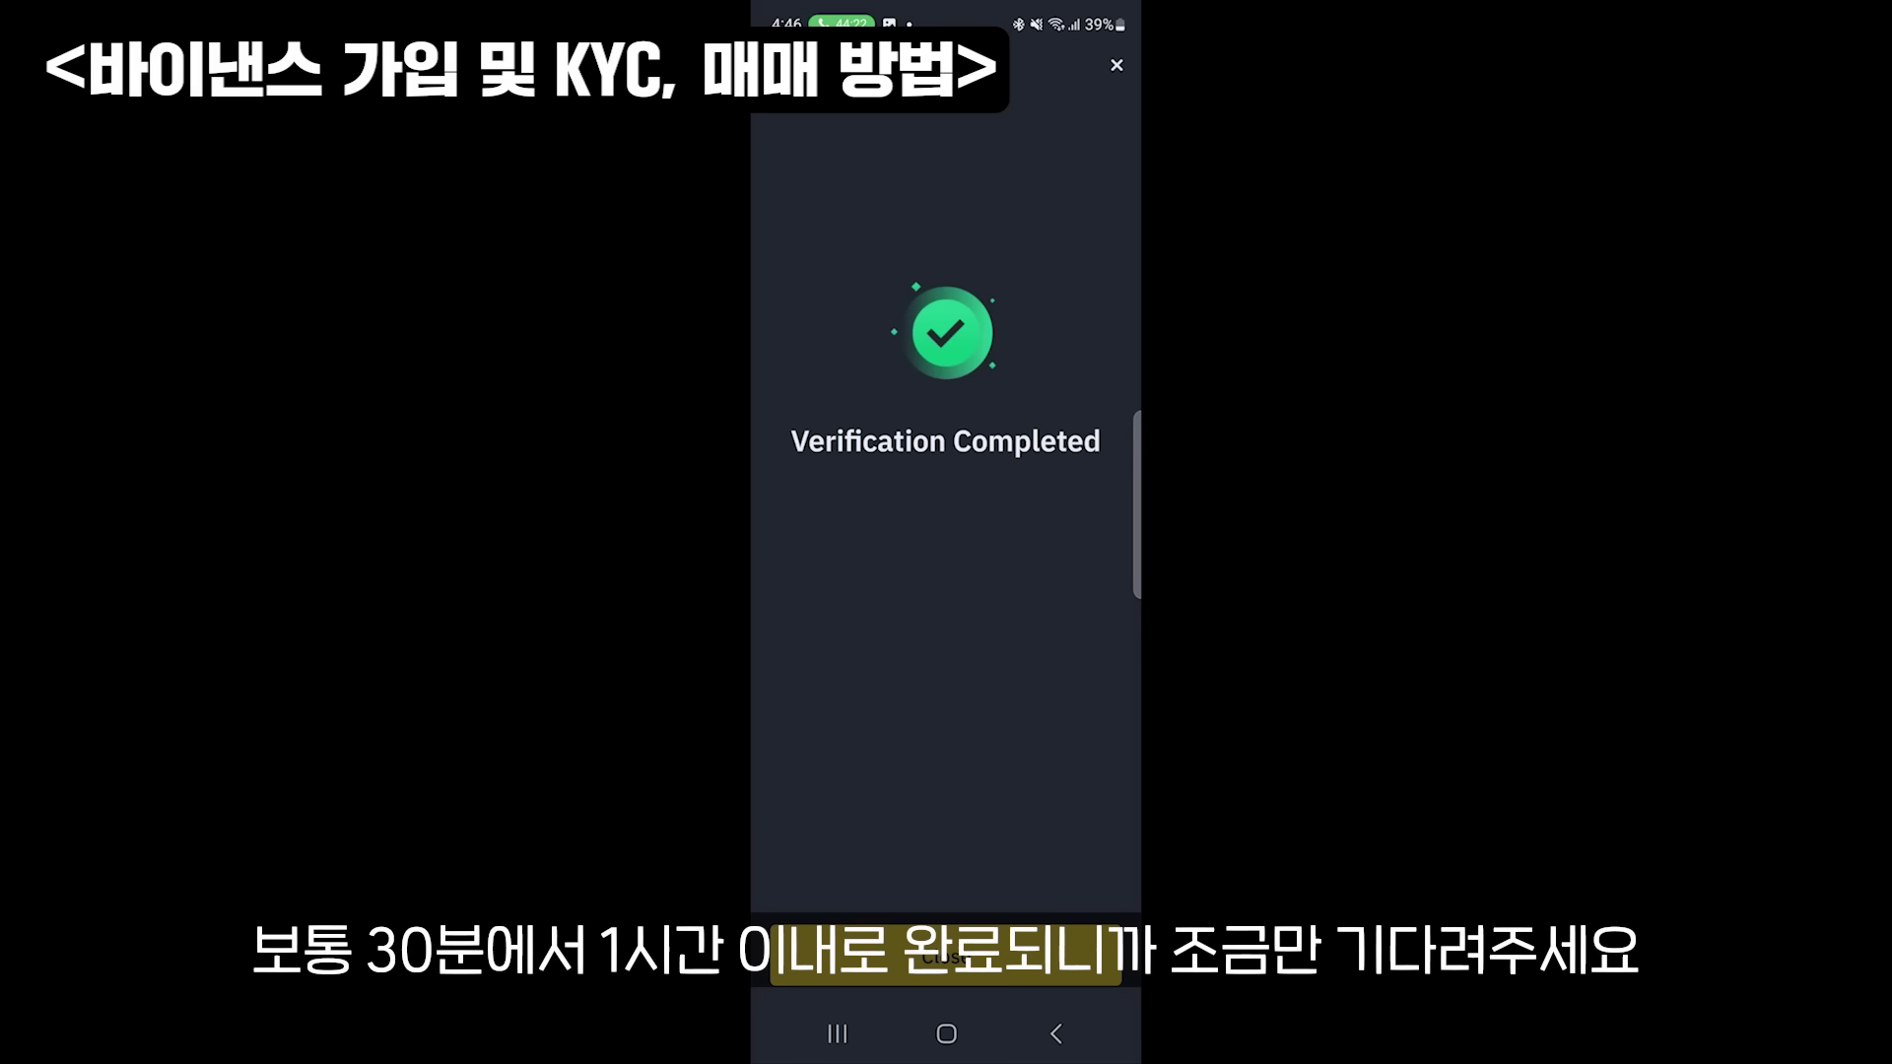
pyautogui.click(896, 964)
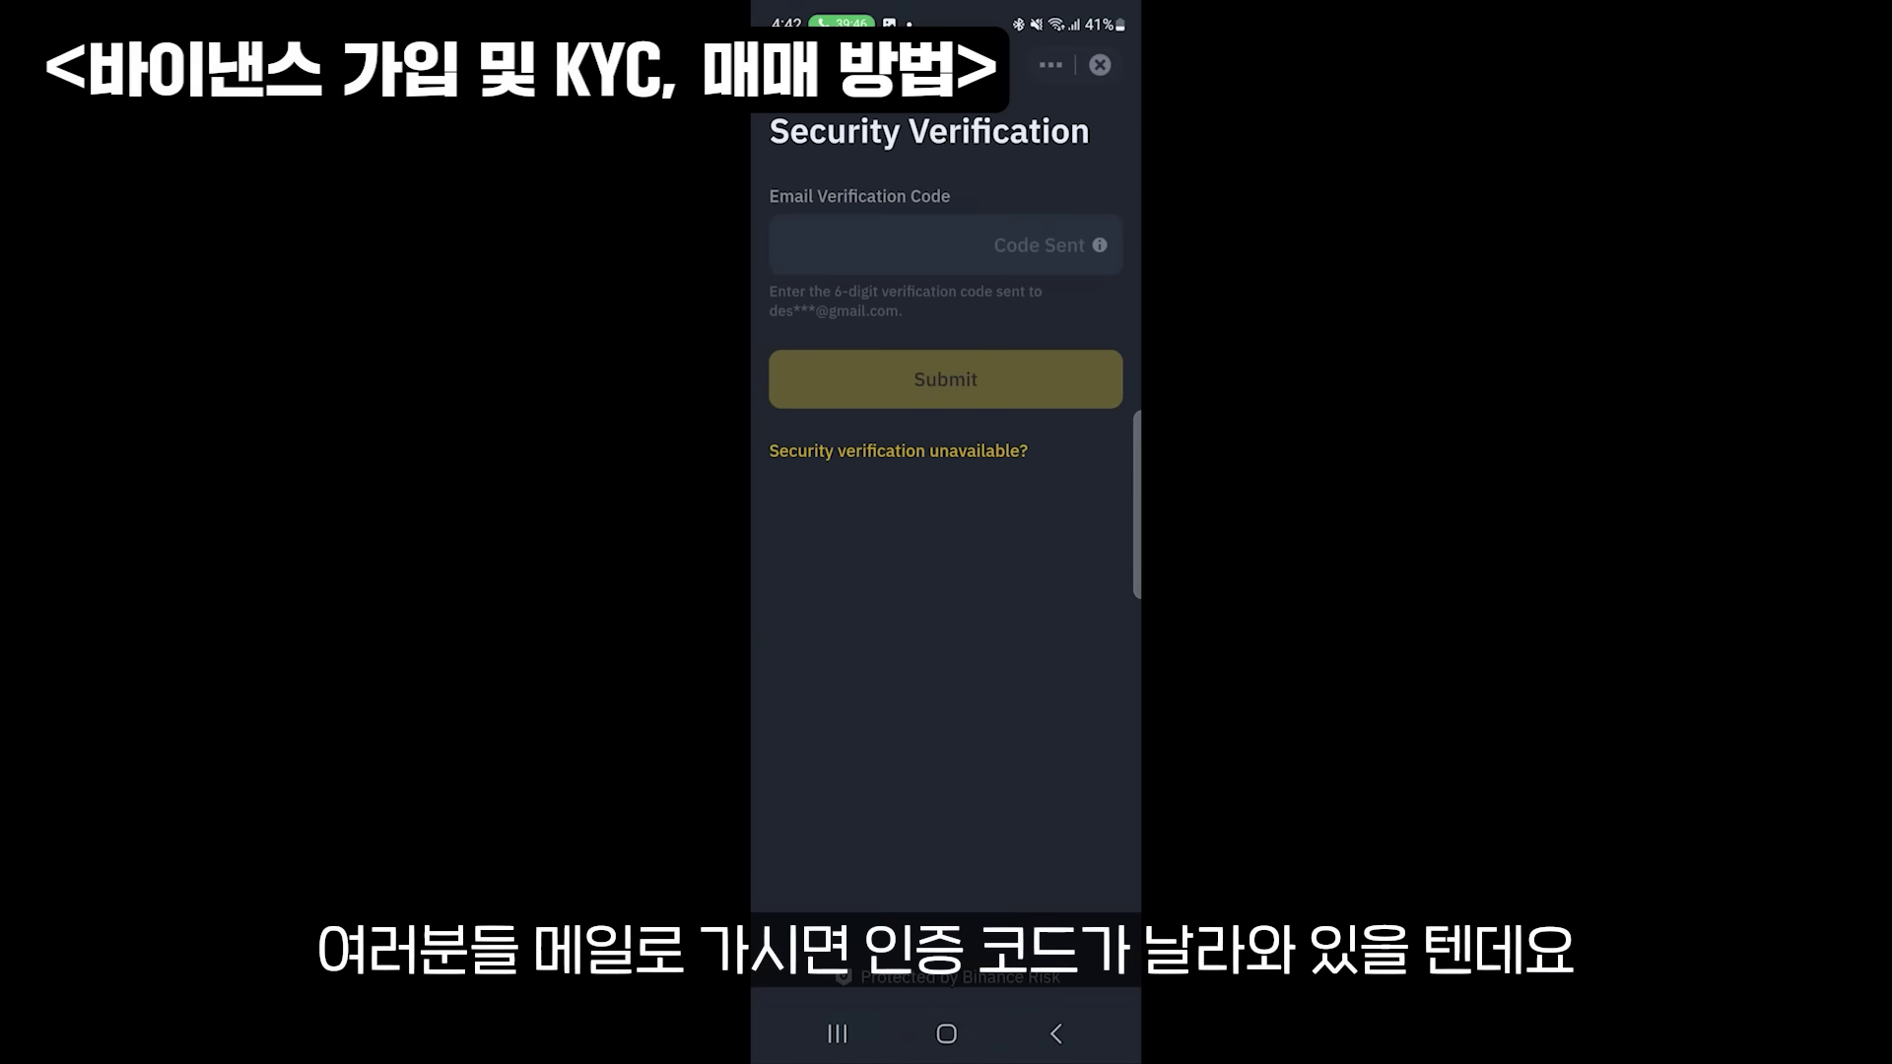
# - Enter the email verification code, copy the 16-digit setup key, and submit the authenticator code
pyautogui.click(881, 252)
pyautogui.click(1024, 253)
pyautogui.click(903, 252)
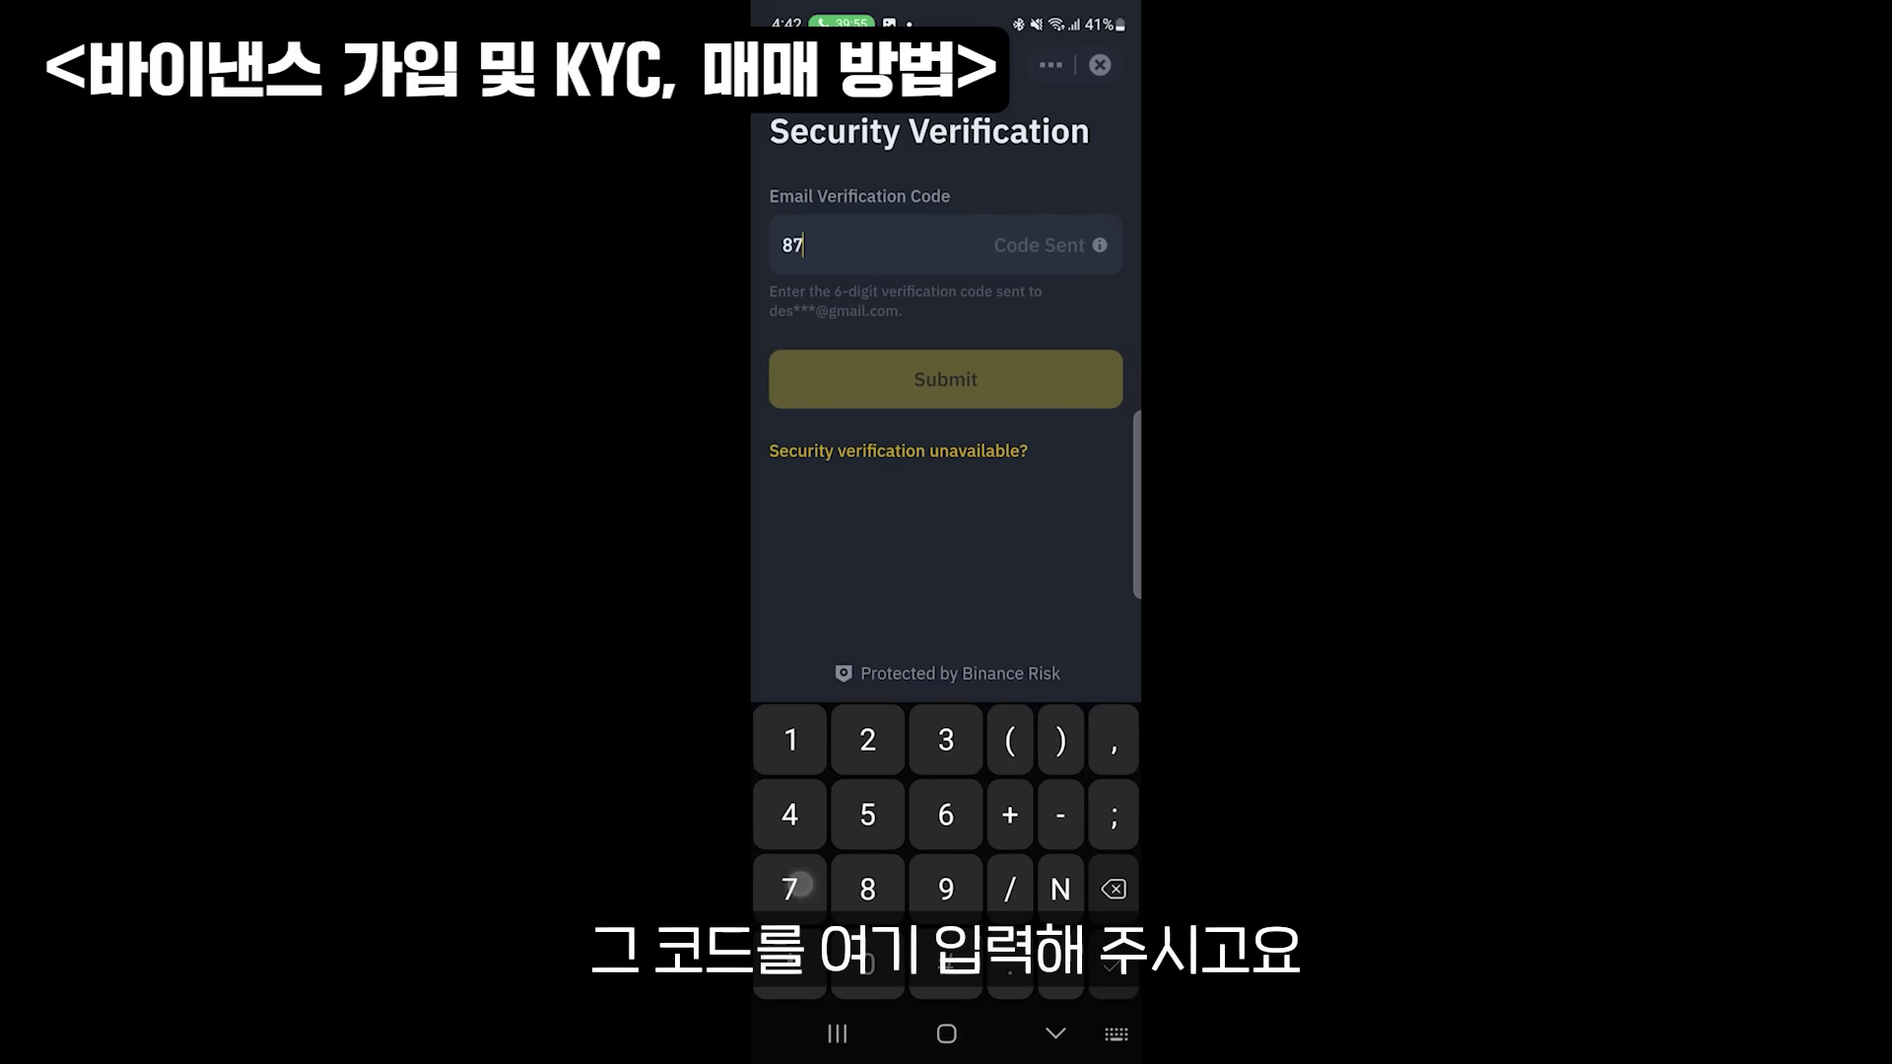
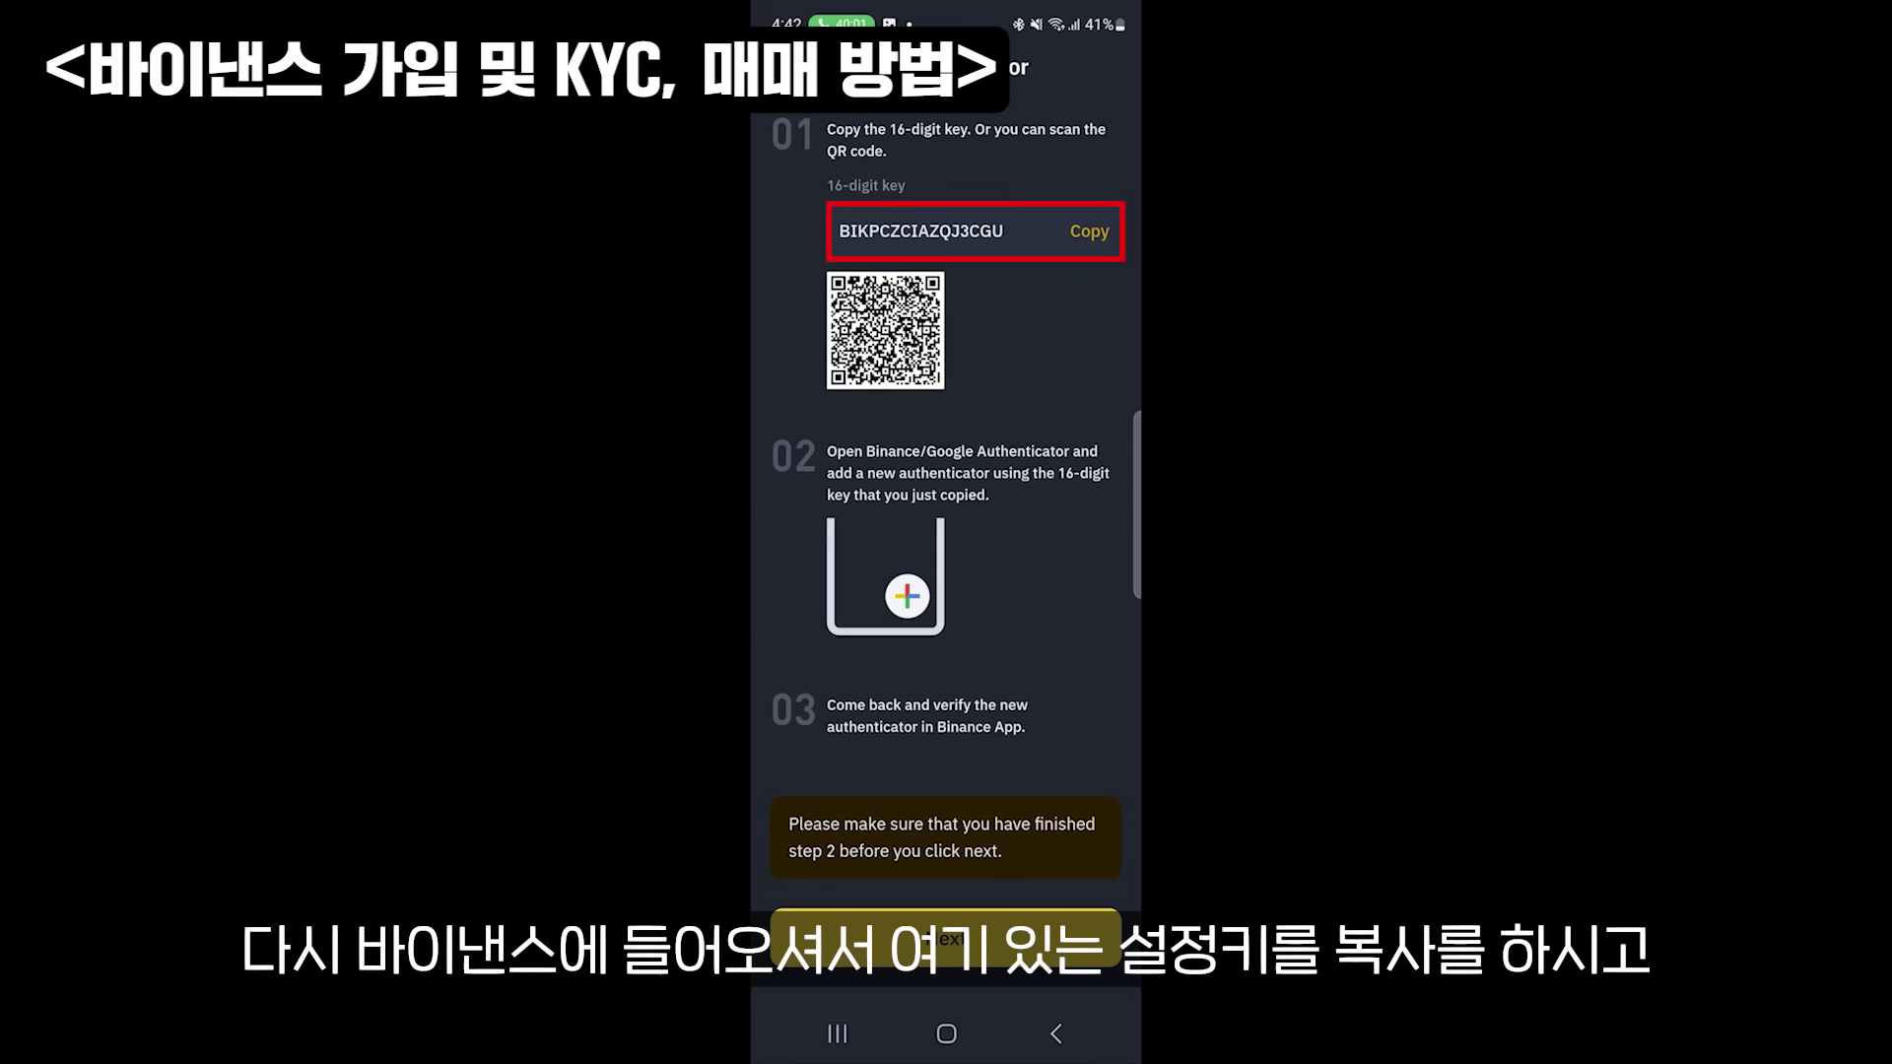
pyautogui.click(1088, 230)
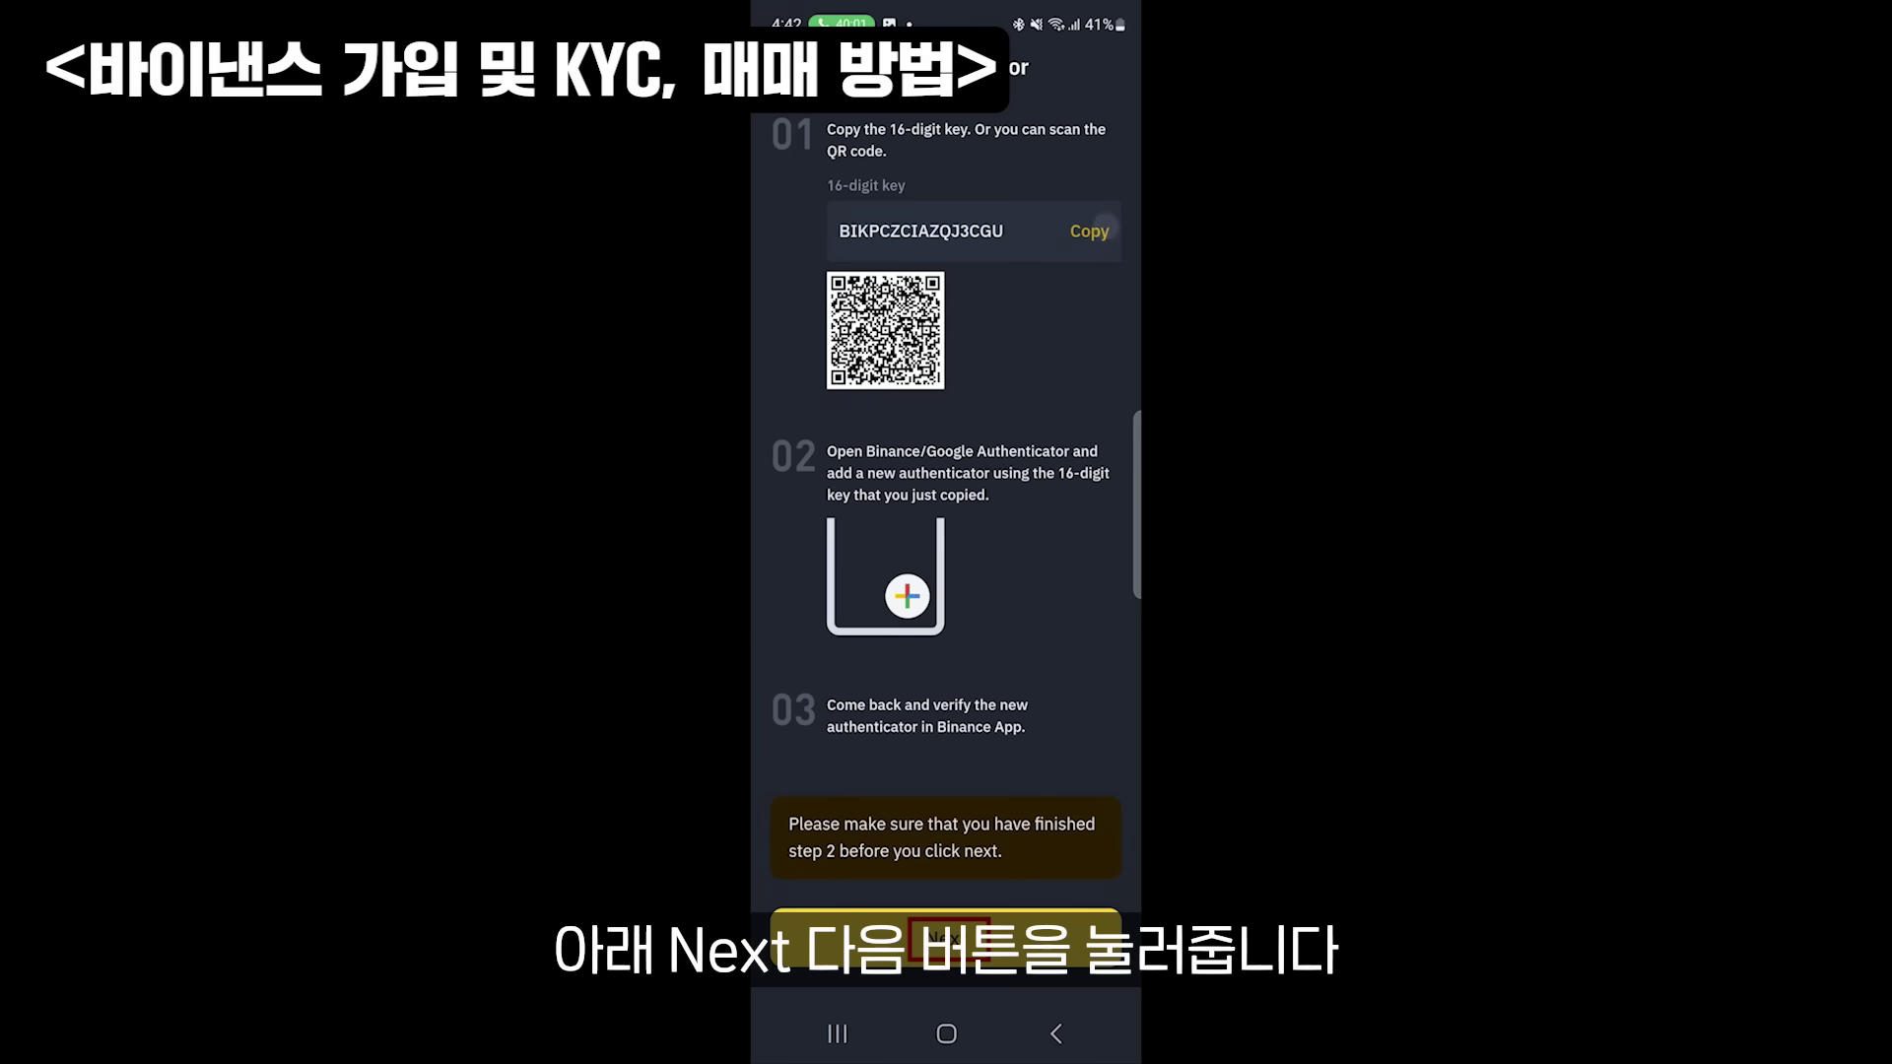
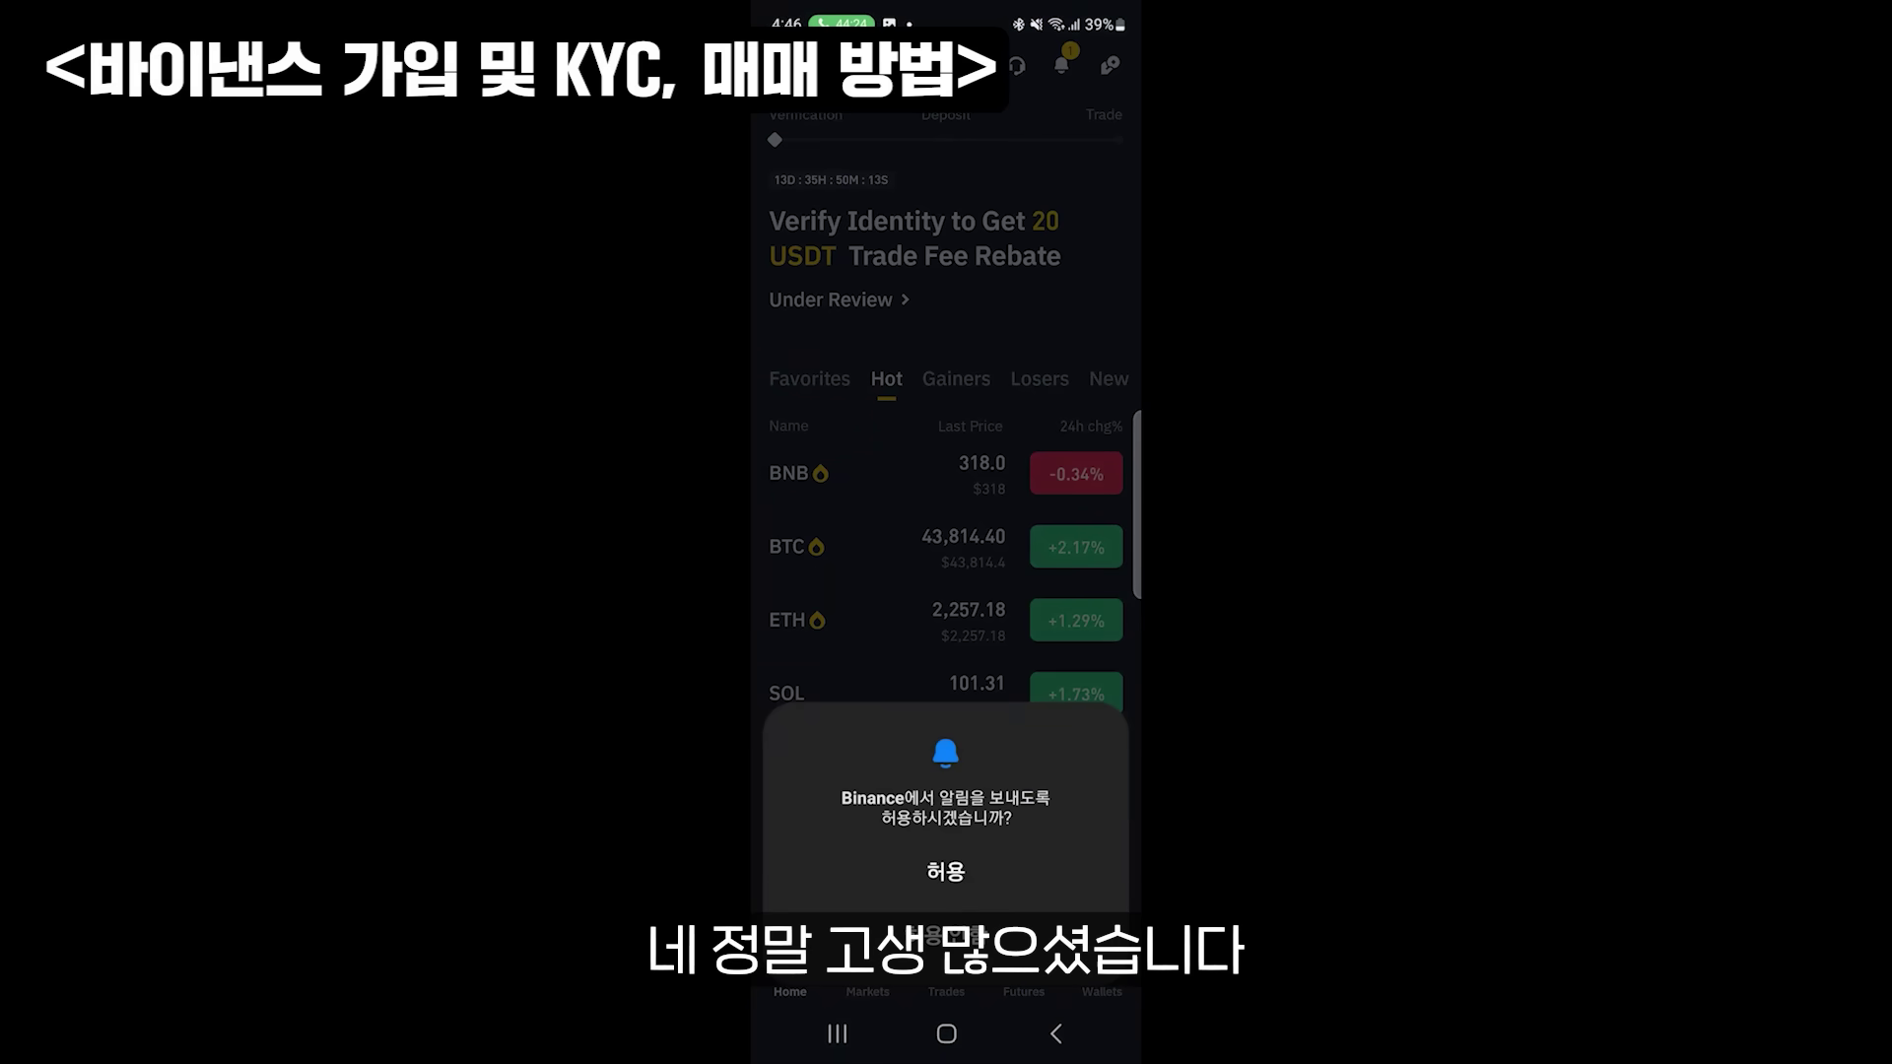
# - Allow notifications by choosing 허용 on the permission dialog
pyautogui.click(824, 579)
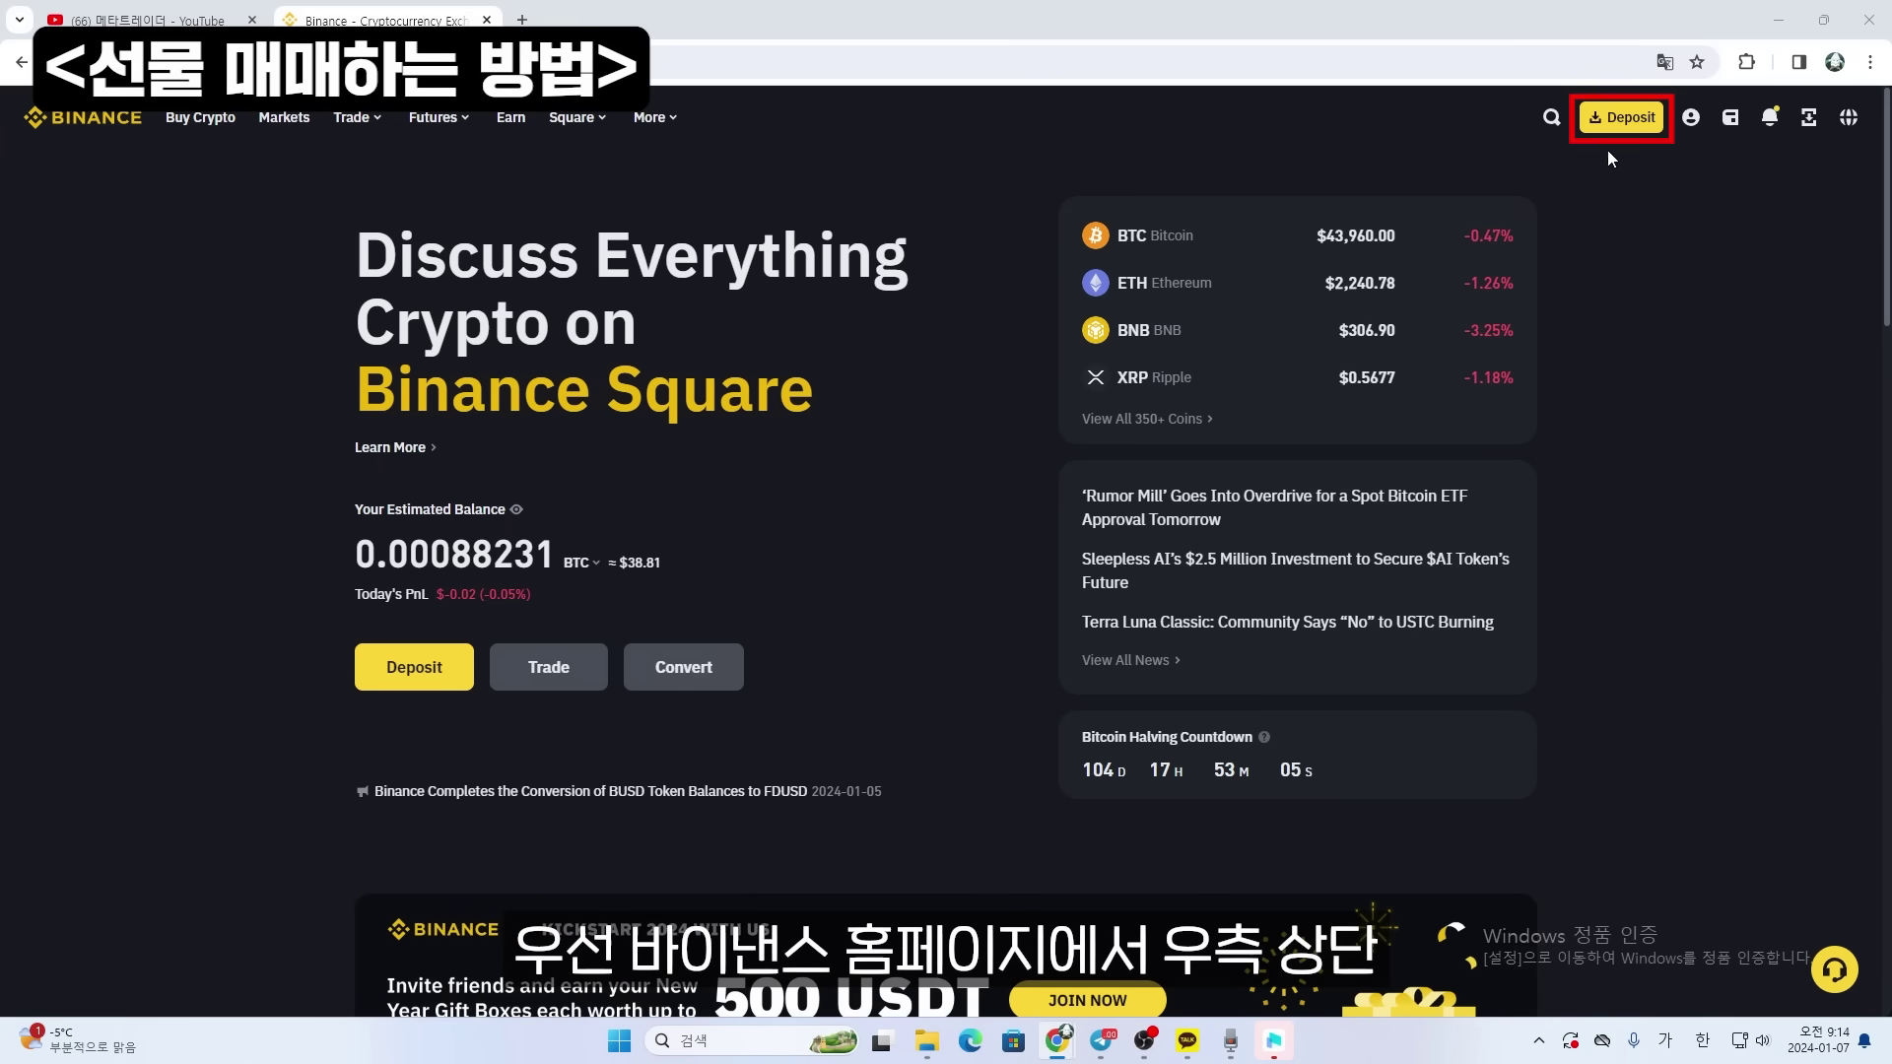
# - Copy the TRX deposit address for the Tron (TRC20) network from the Deposit Crypto page
pyautogui.click(1616, 119)
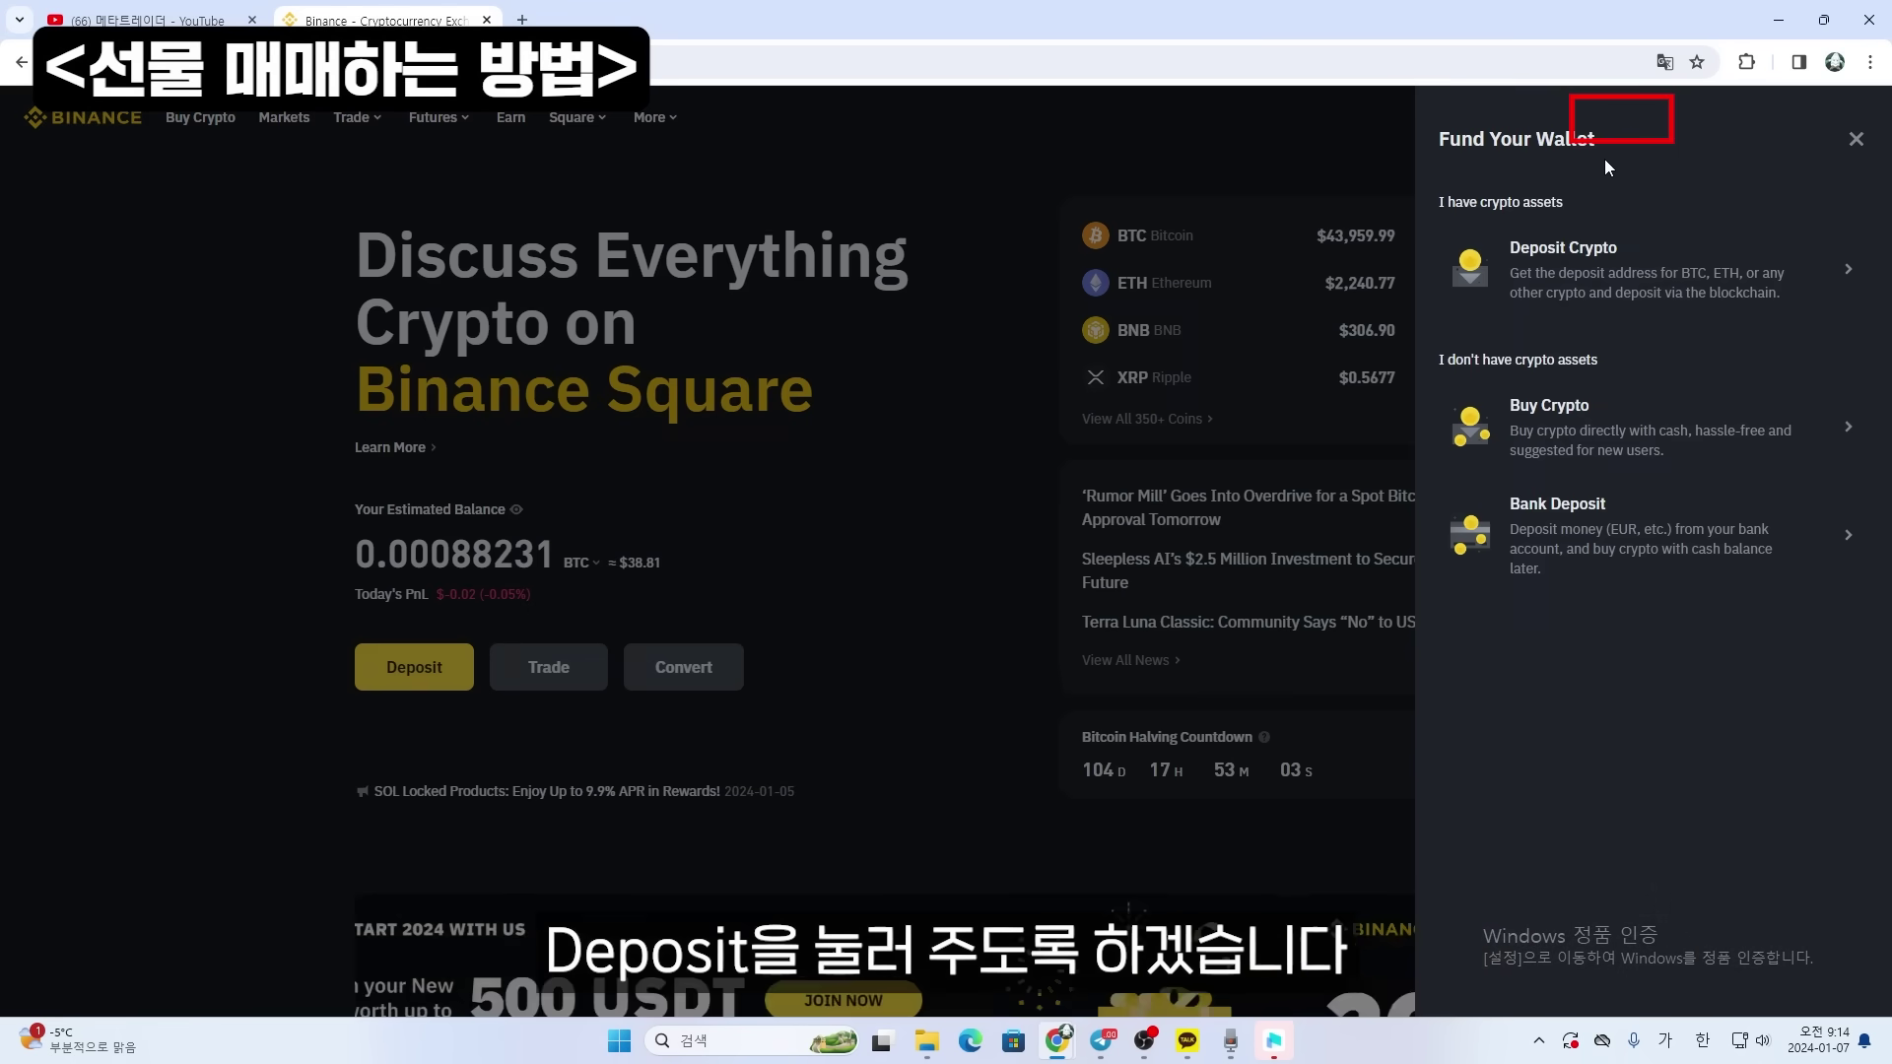
pyautogui.click(1608, 270)
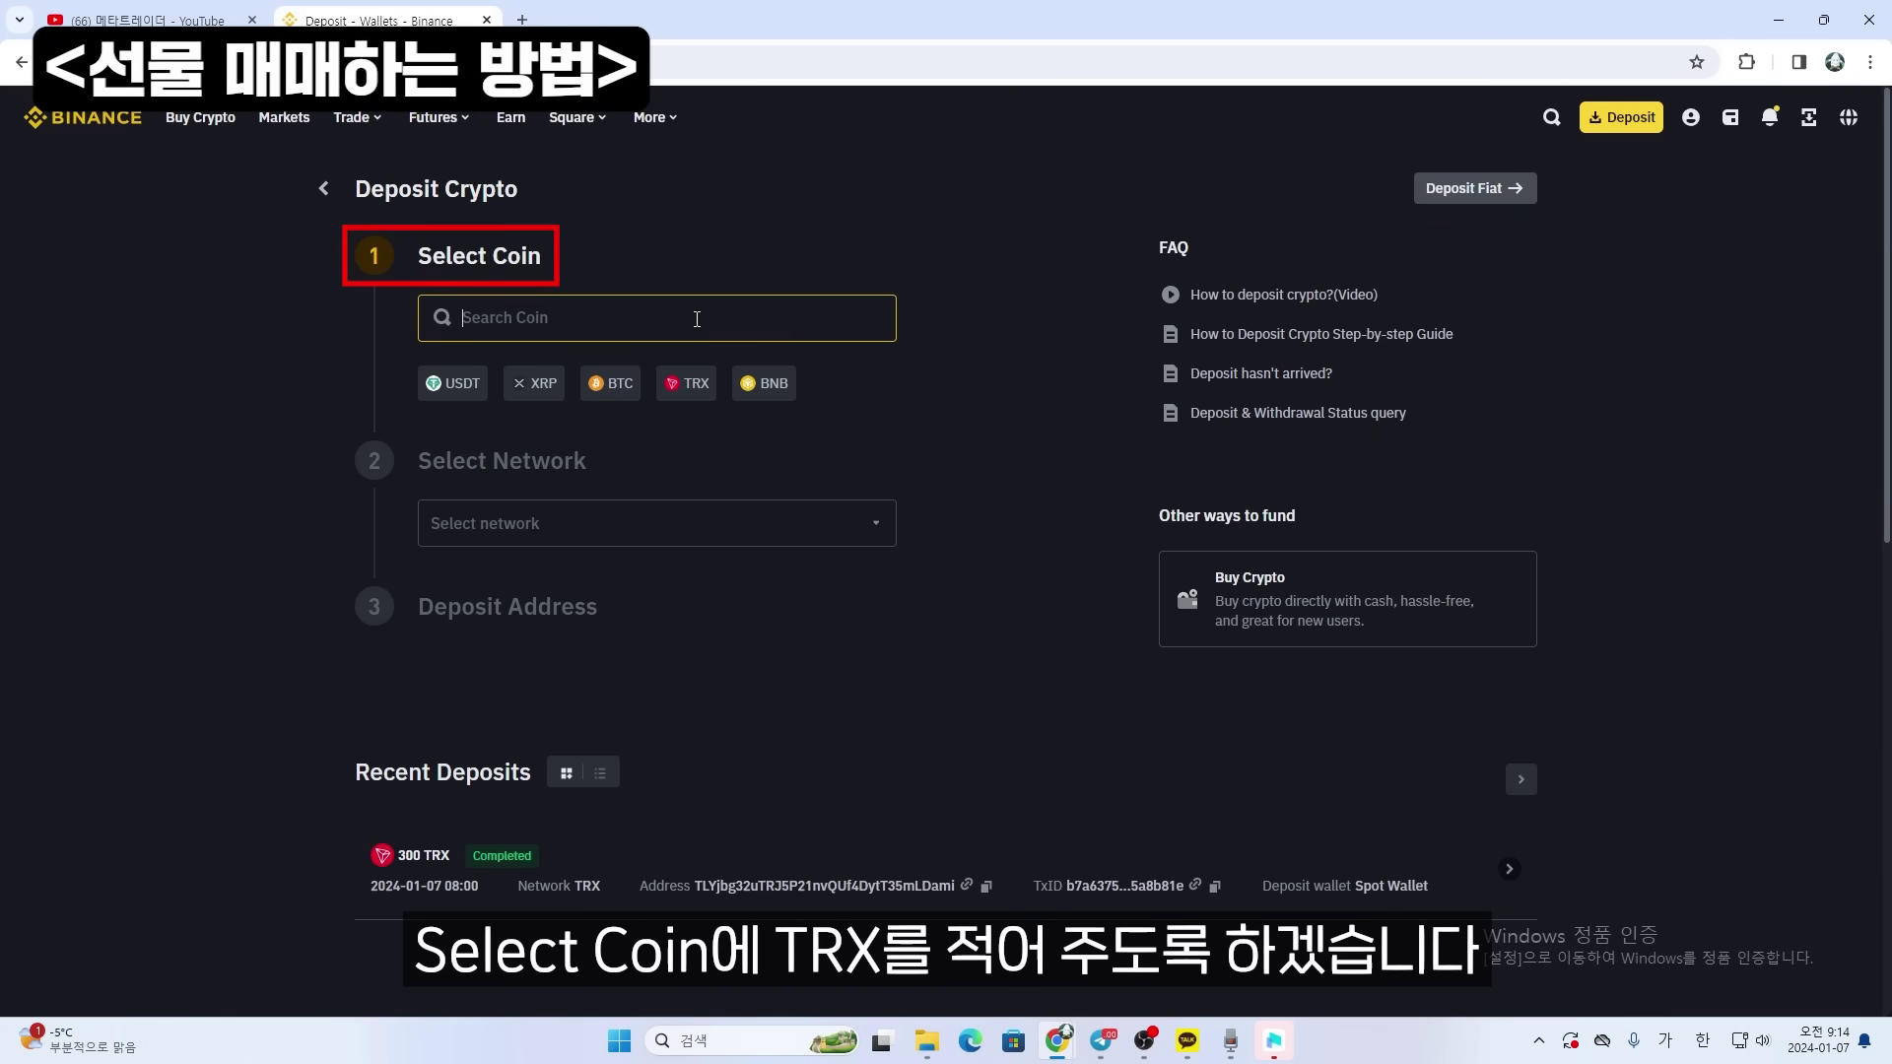
pyautogui.click(697, 319)
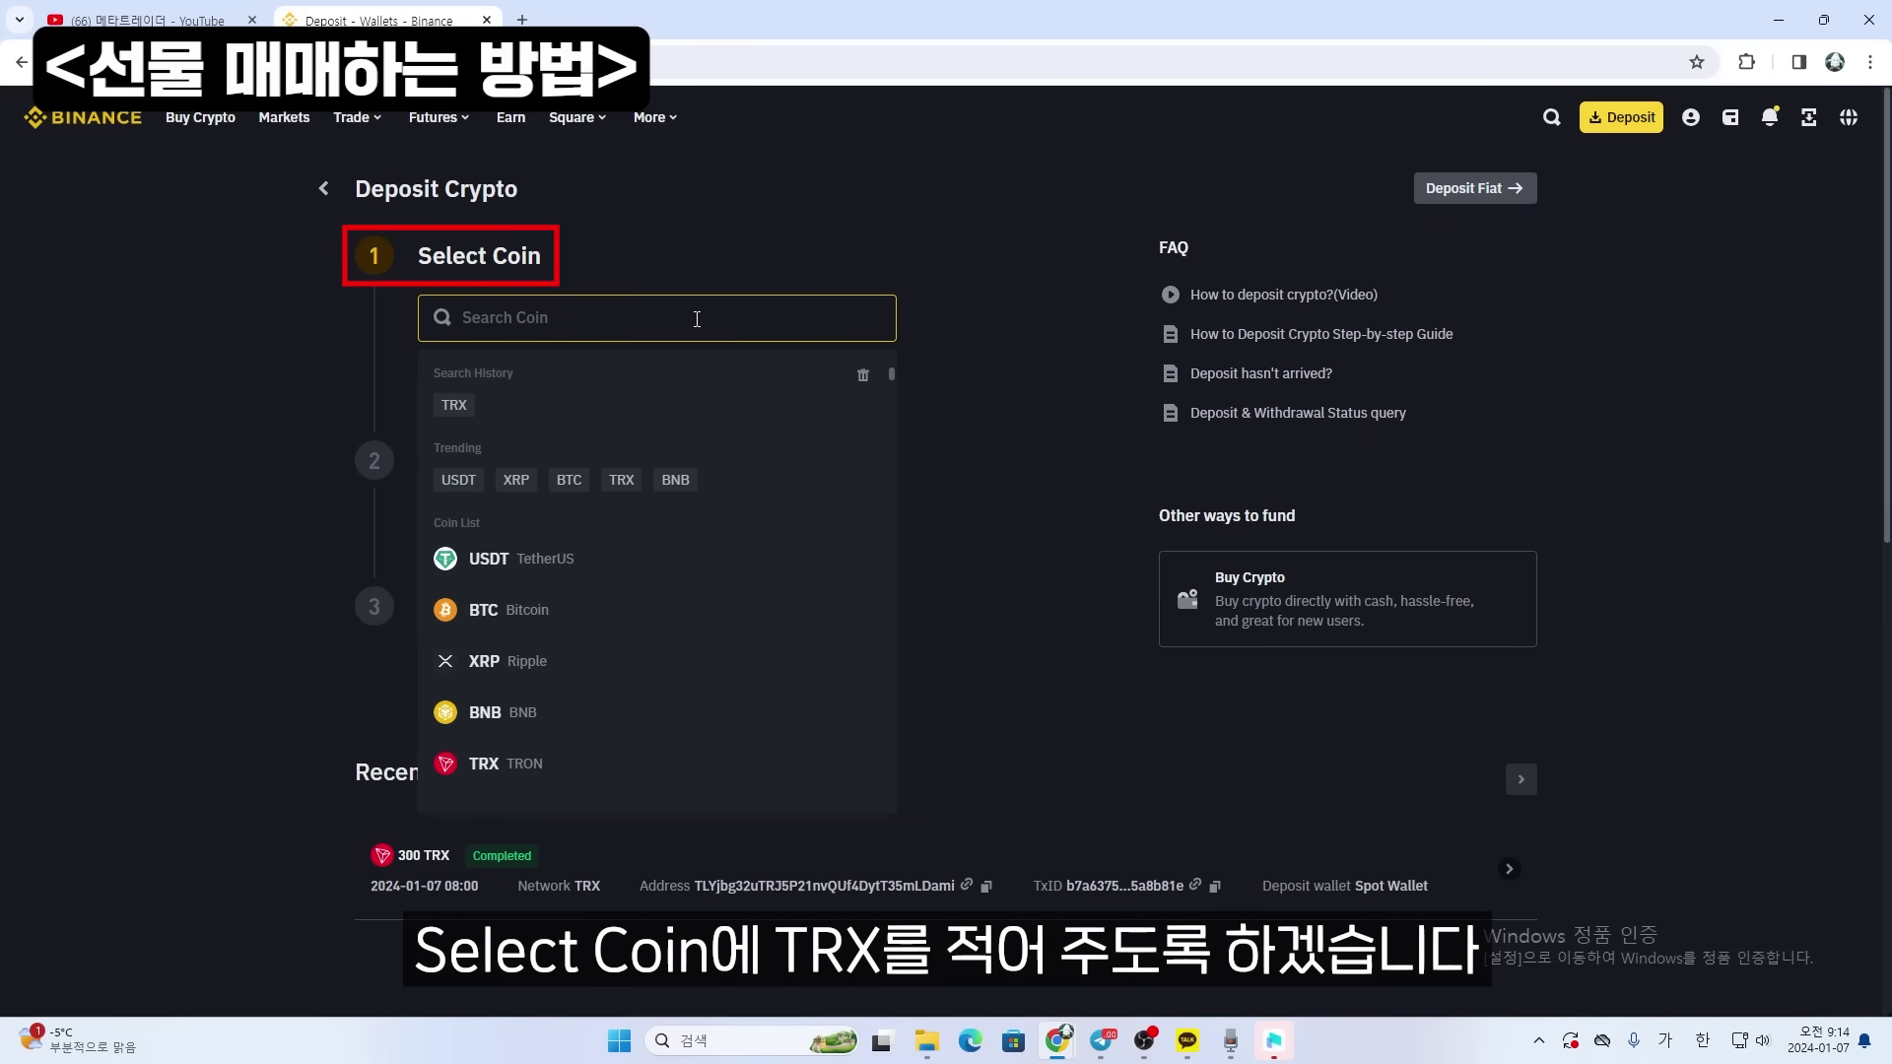
pyautogui.write('trx')
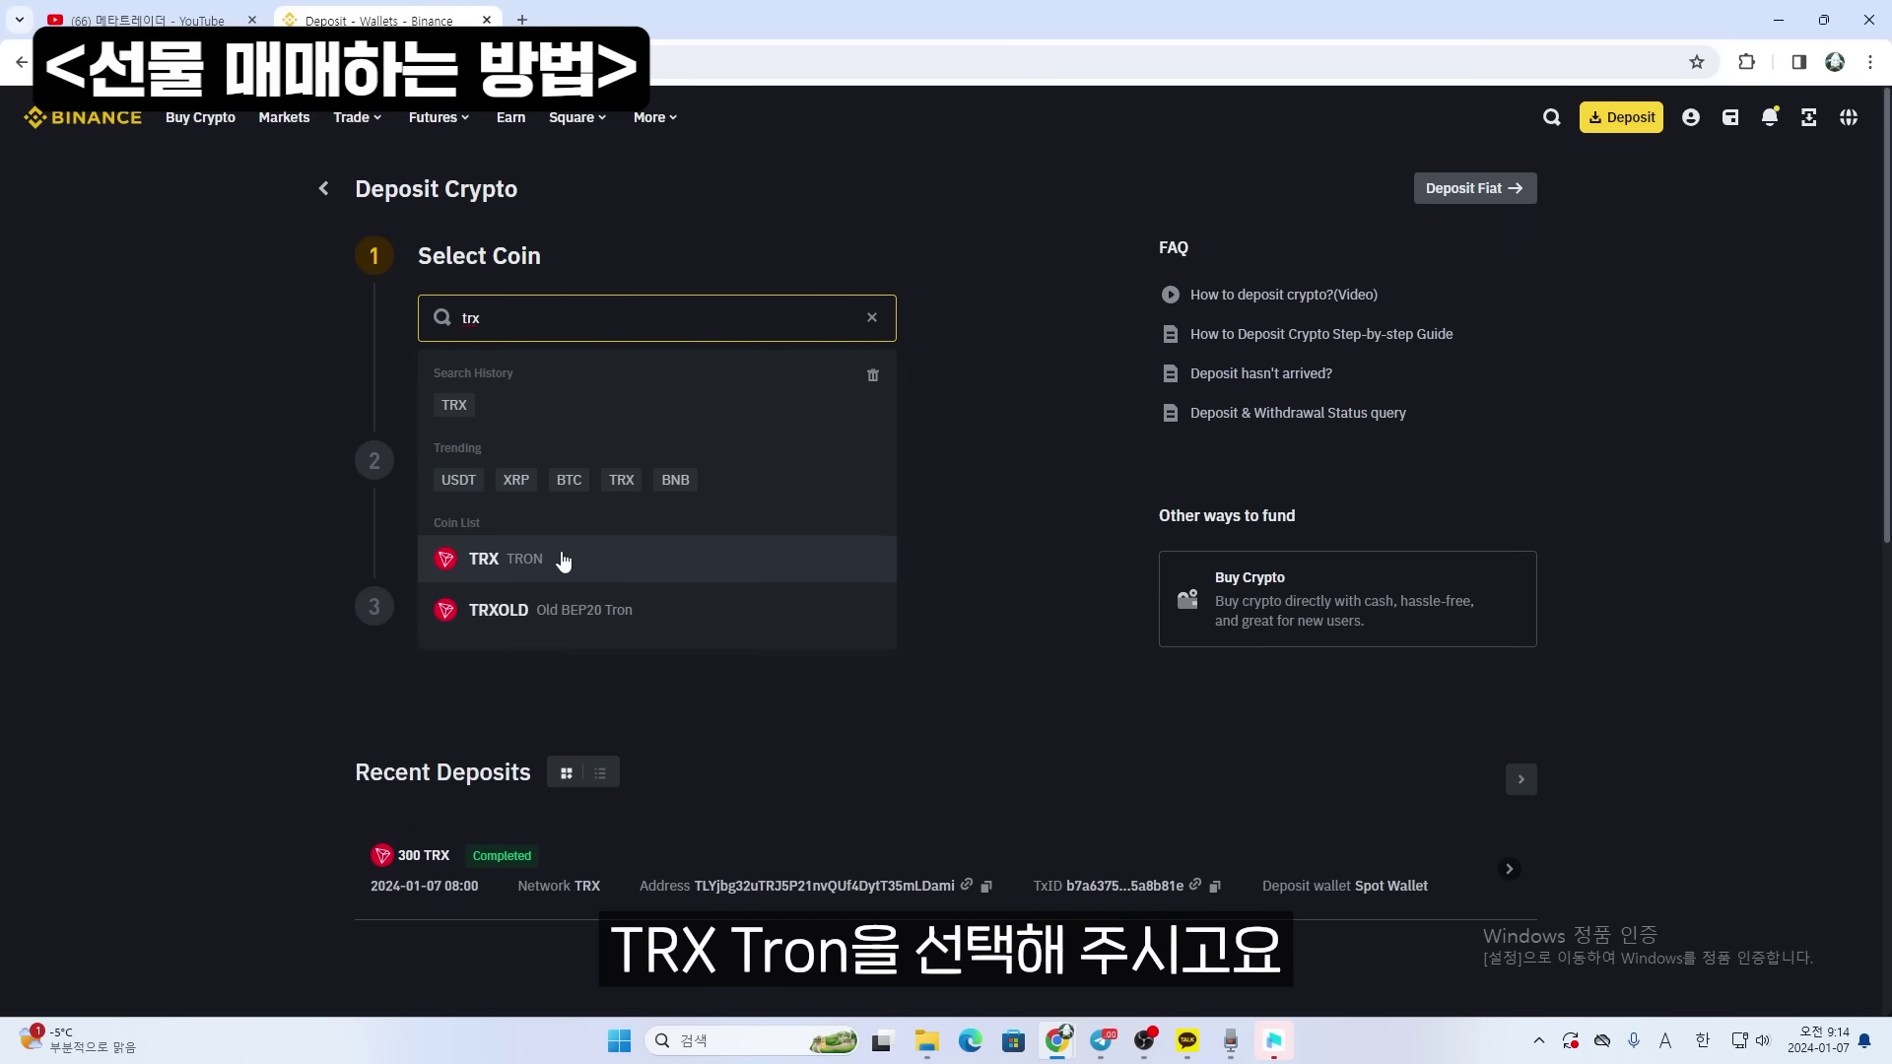
pyautogui.click(563, 561)
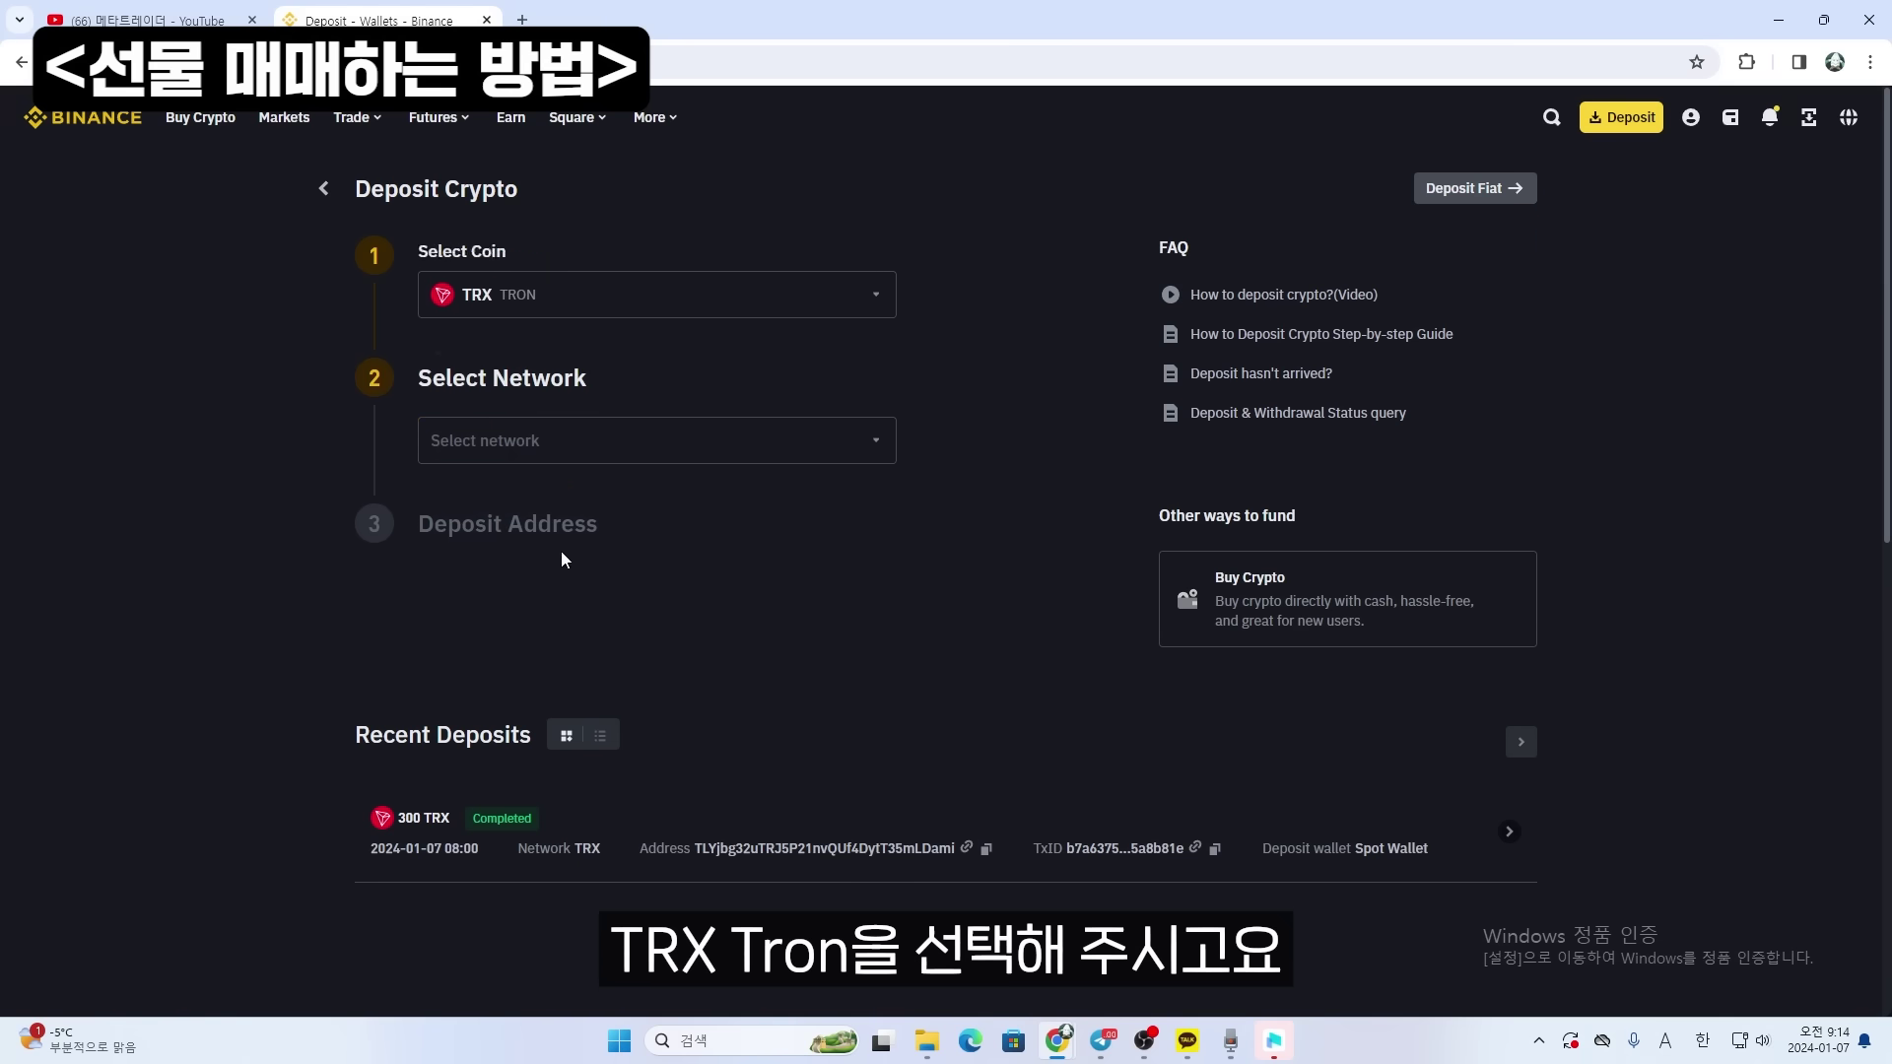
pyautogui.click(586, 446)
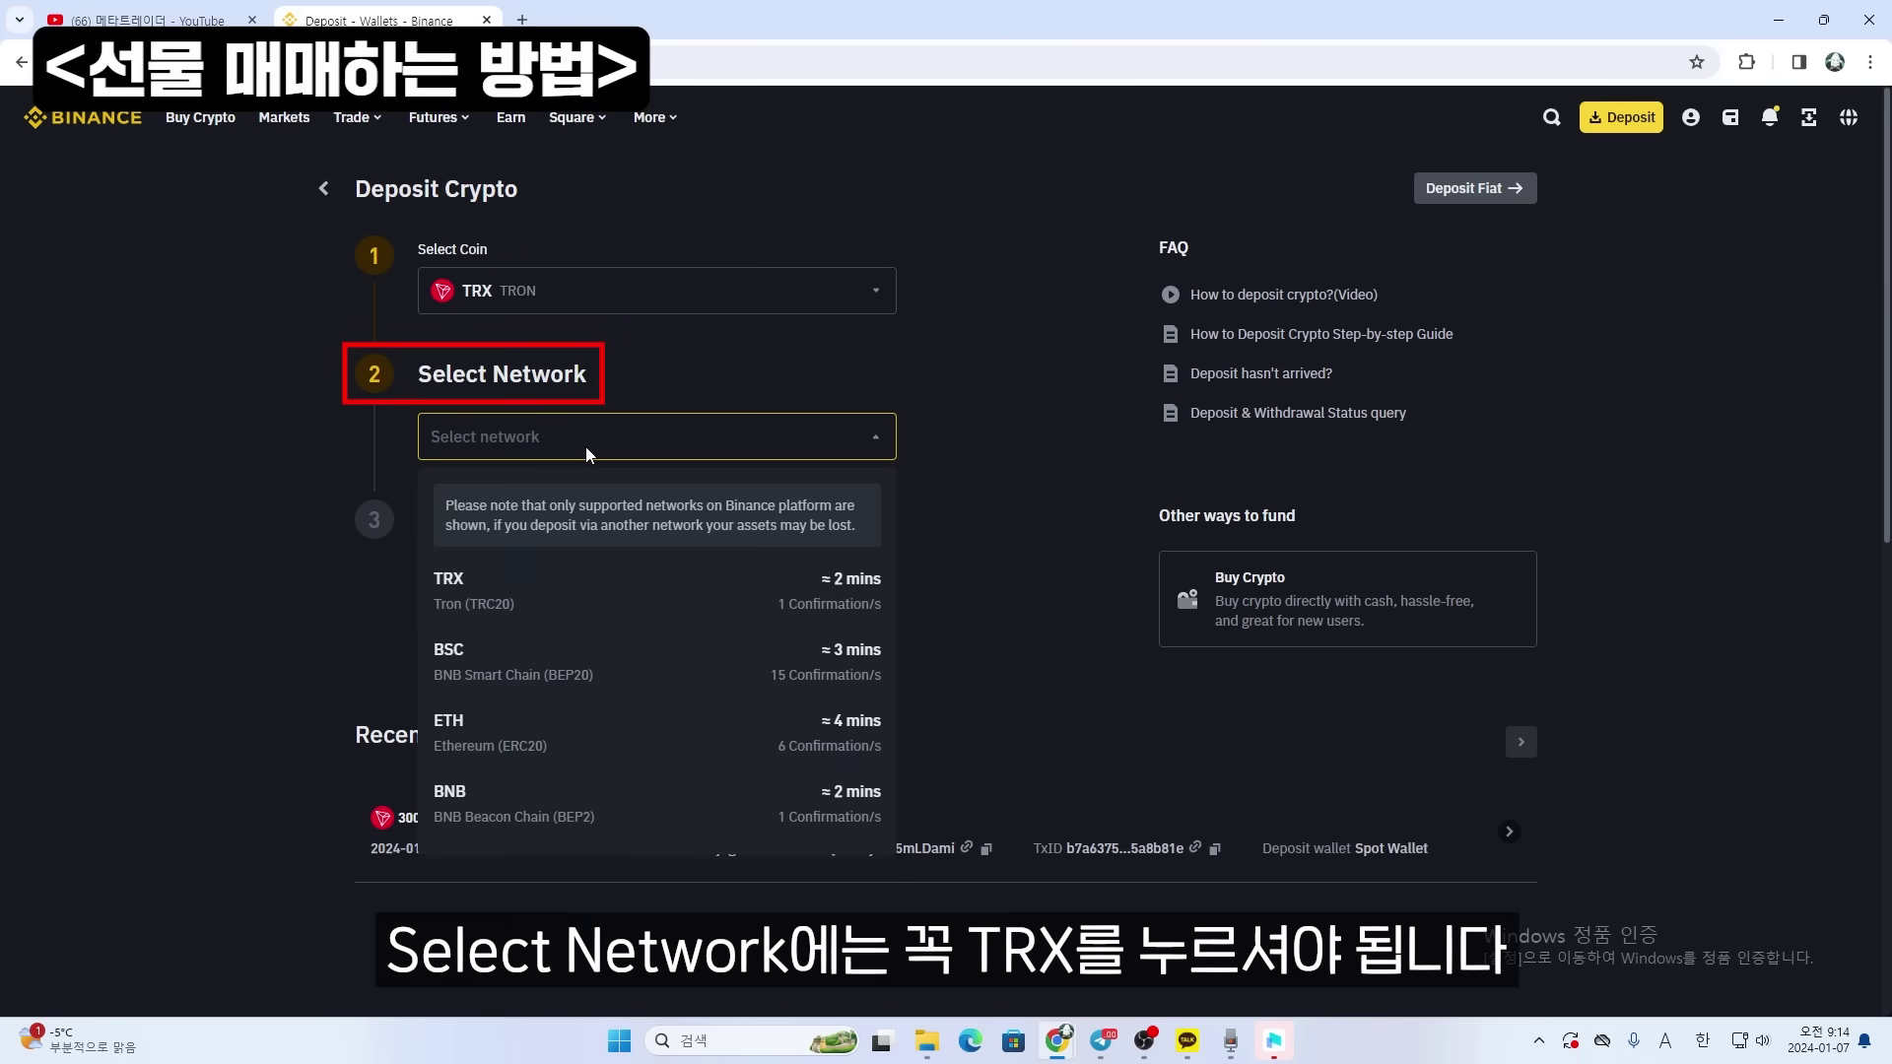
pyautogui.click(592, 599)
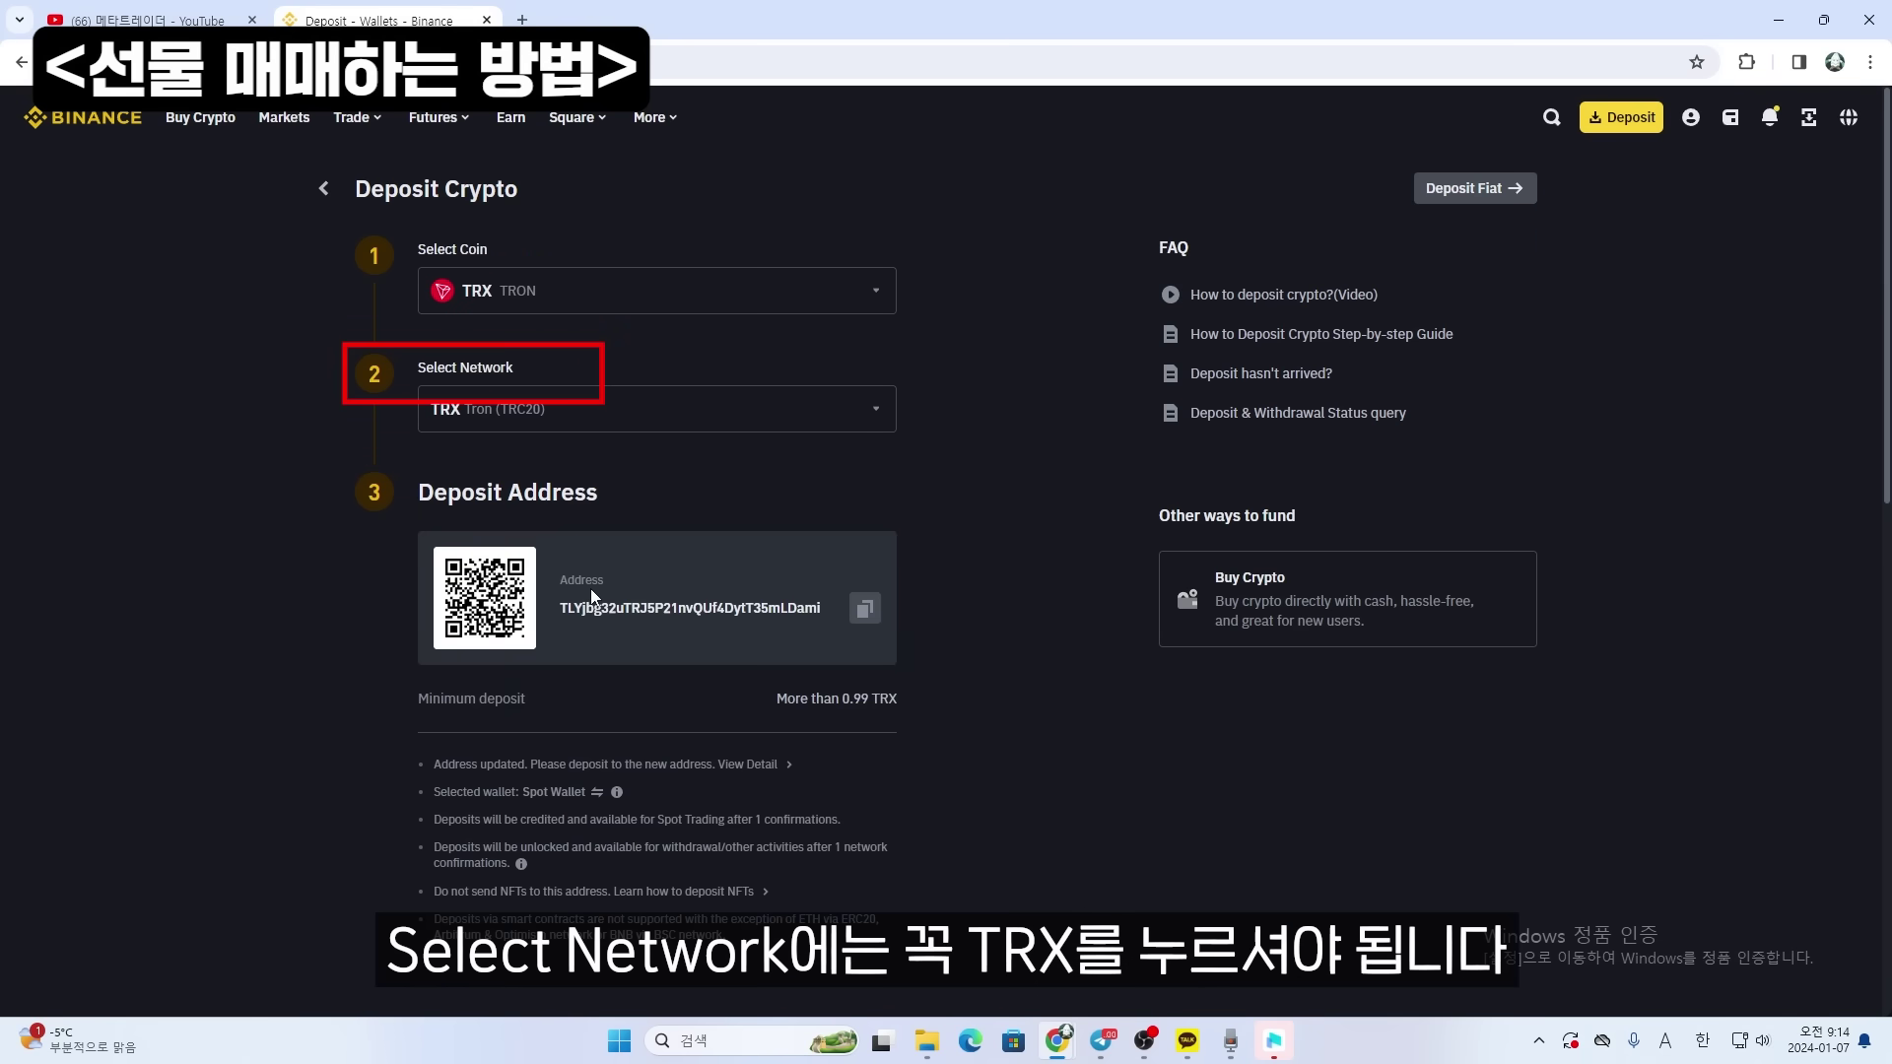
pyautogui.click(862, 616)
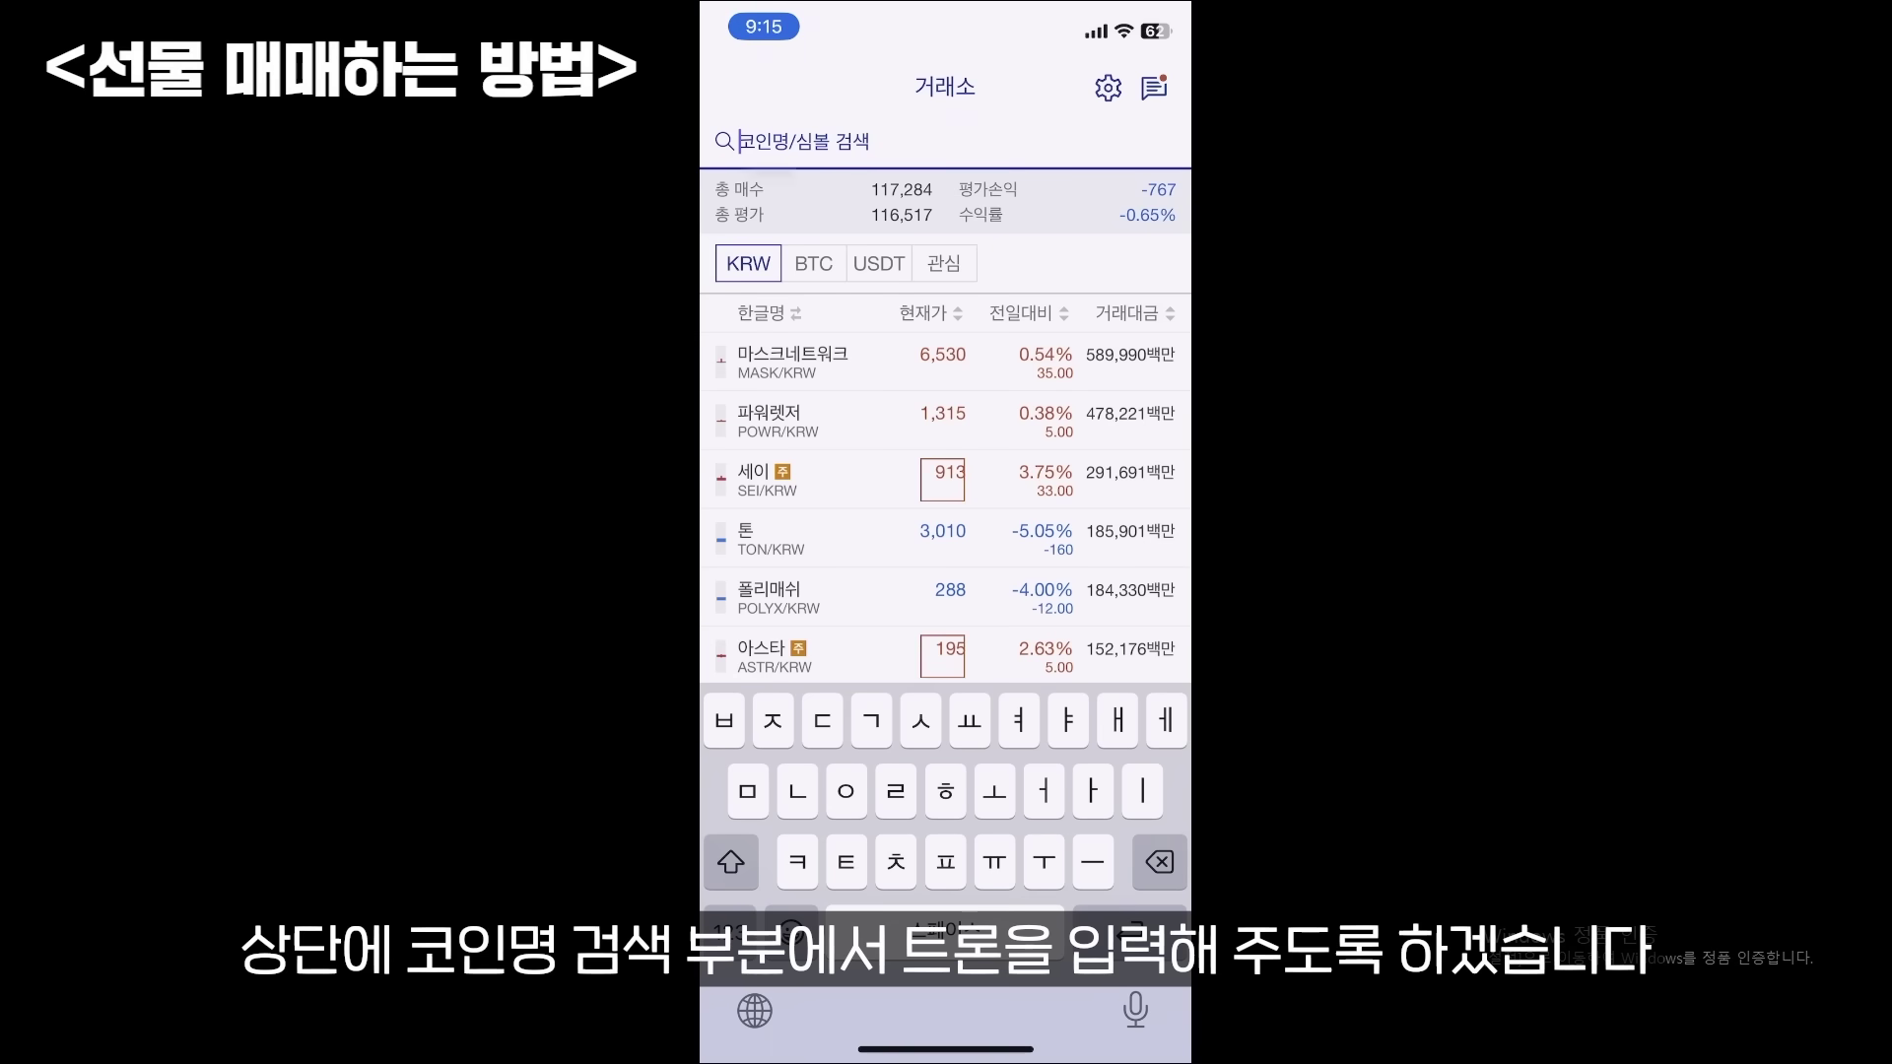
# - Search for 트론 and open the TRX/KRW trading page
pyautogui.write('토ㅗㄴ')
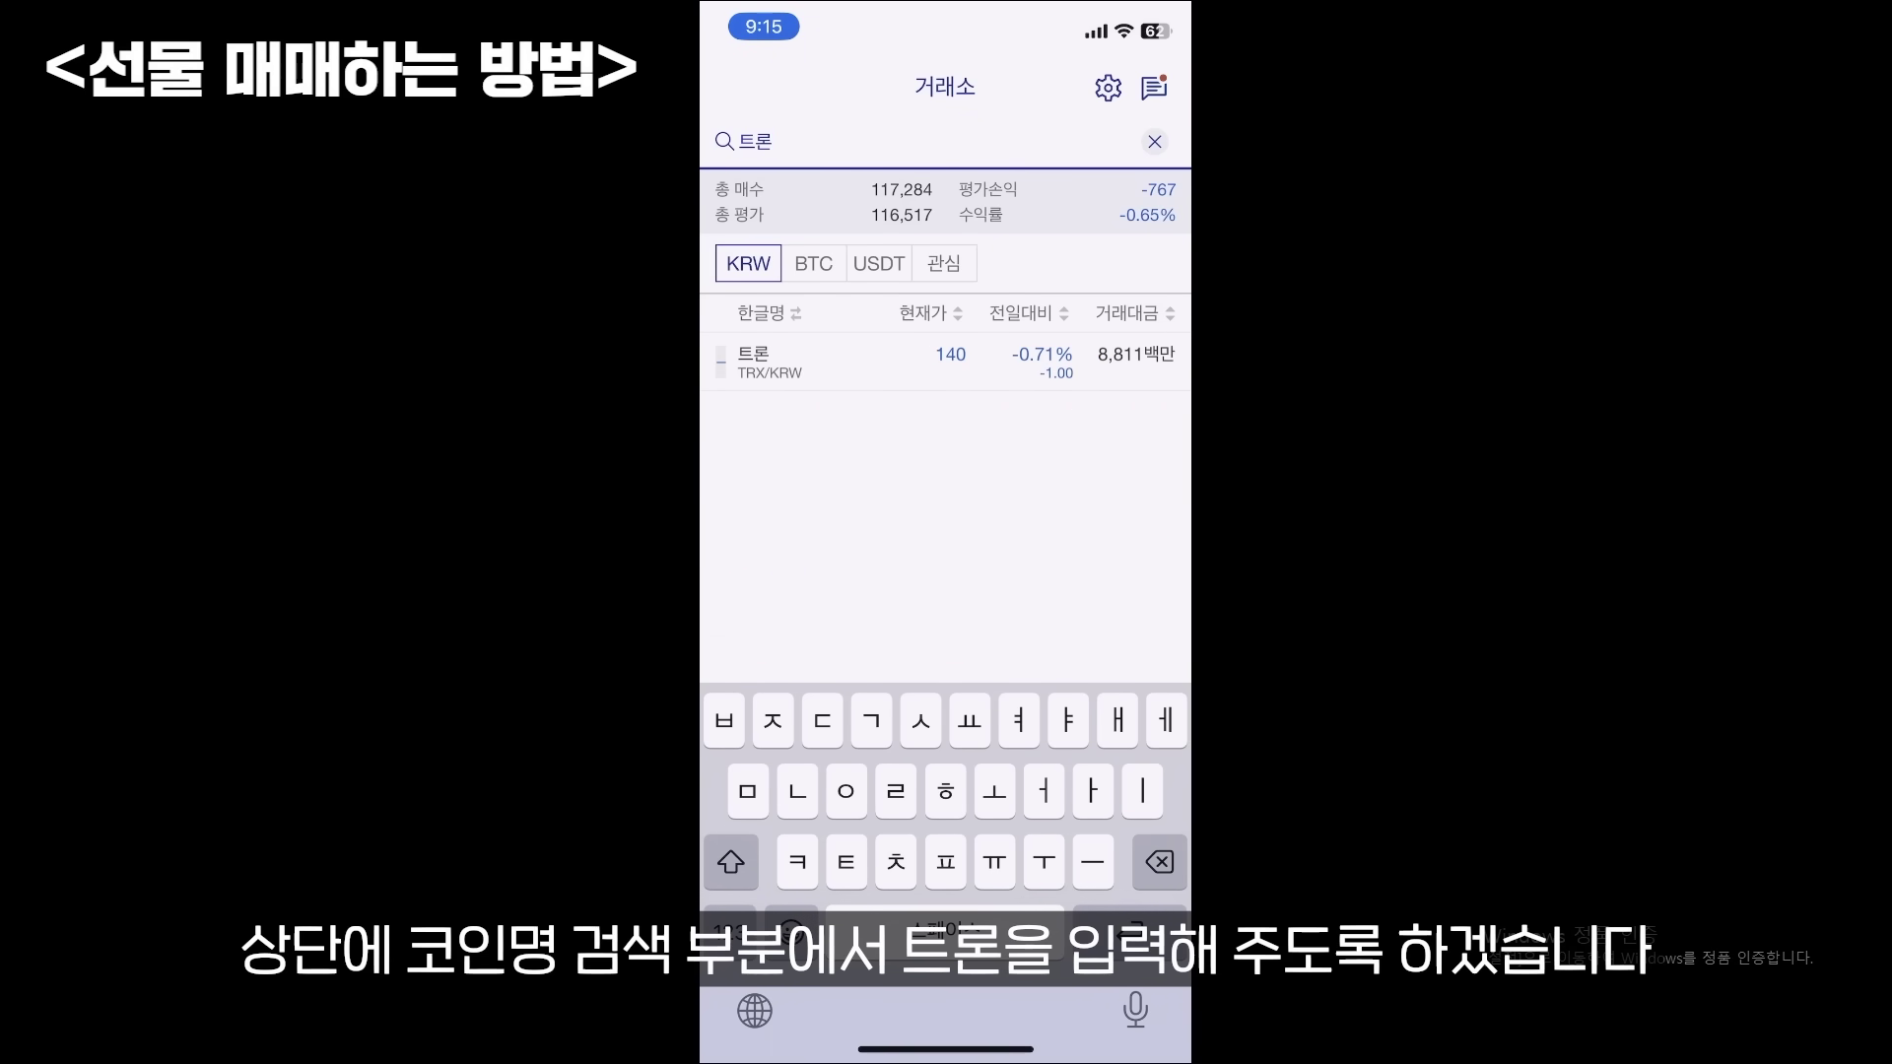
pyautogui.press('Return')
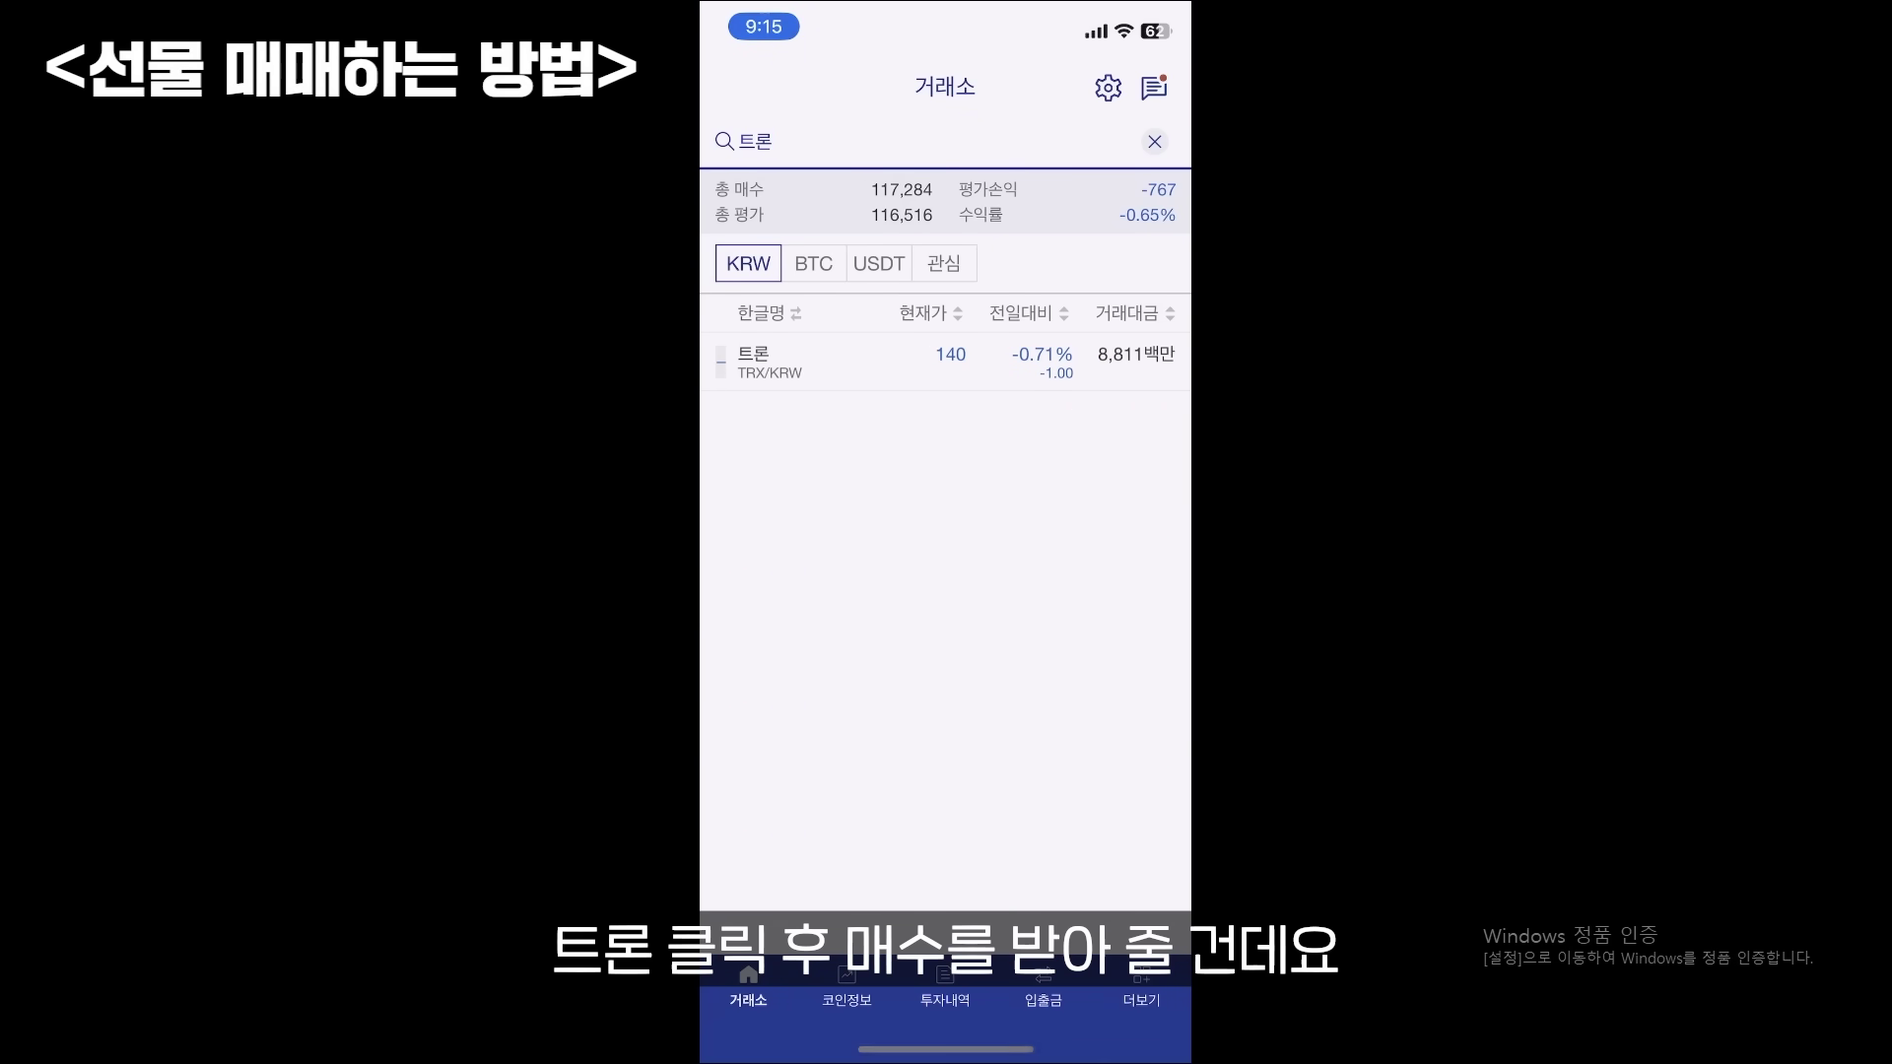
pyautogui.click(828, 362)
# - Place a TRX buy order with a 100,000 KRW total and confirm it
pyautogui.click(1036, 568)
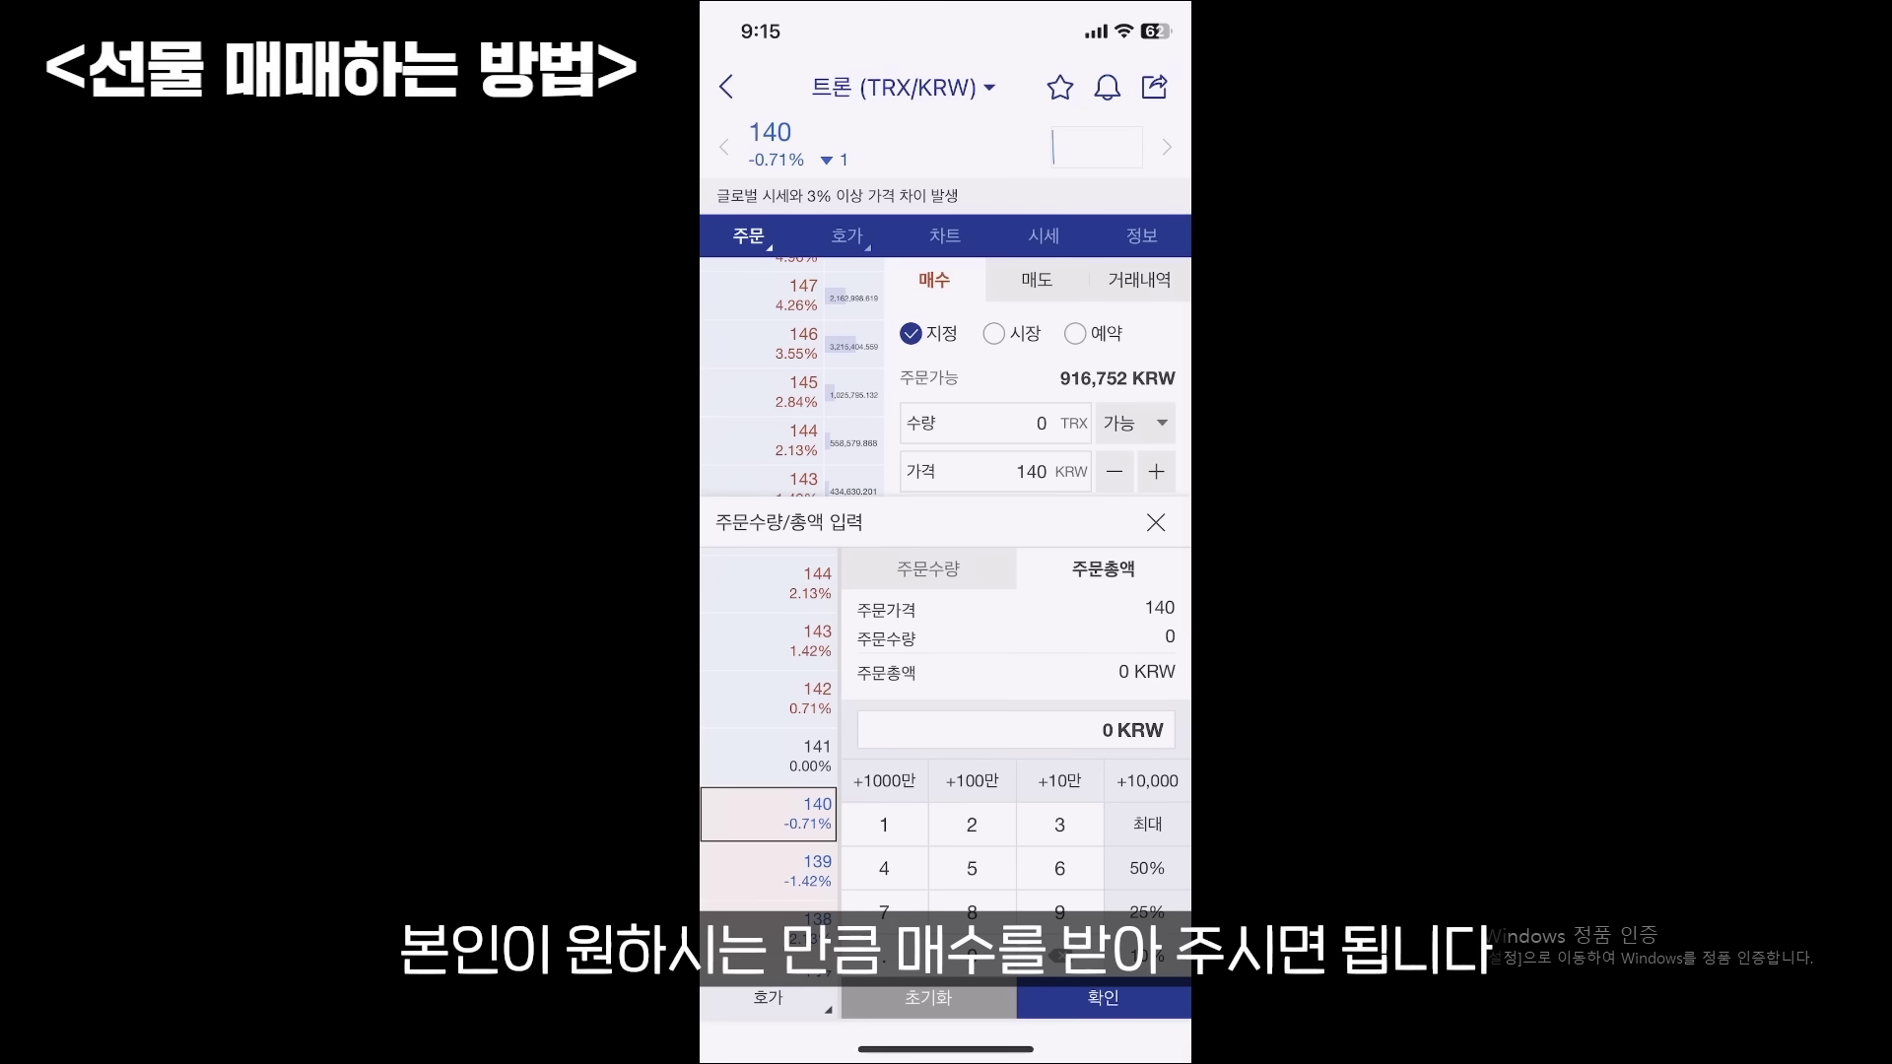
pyautogui.click(1059, 780)
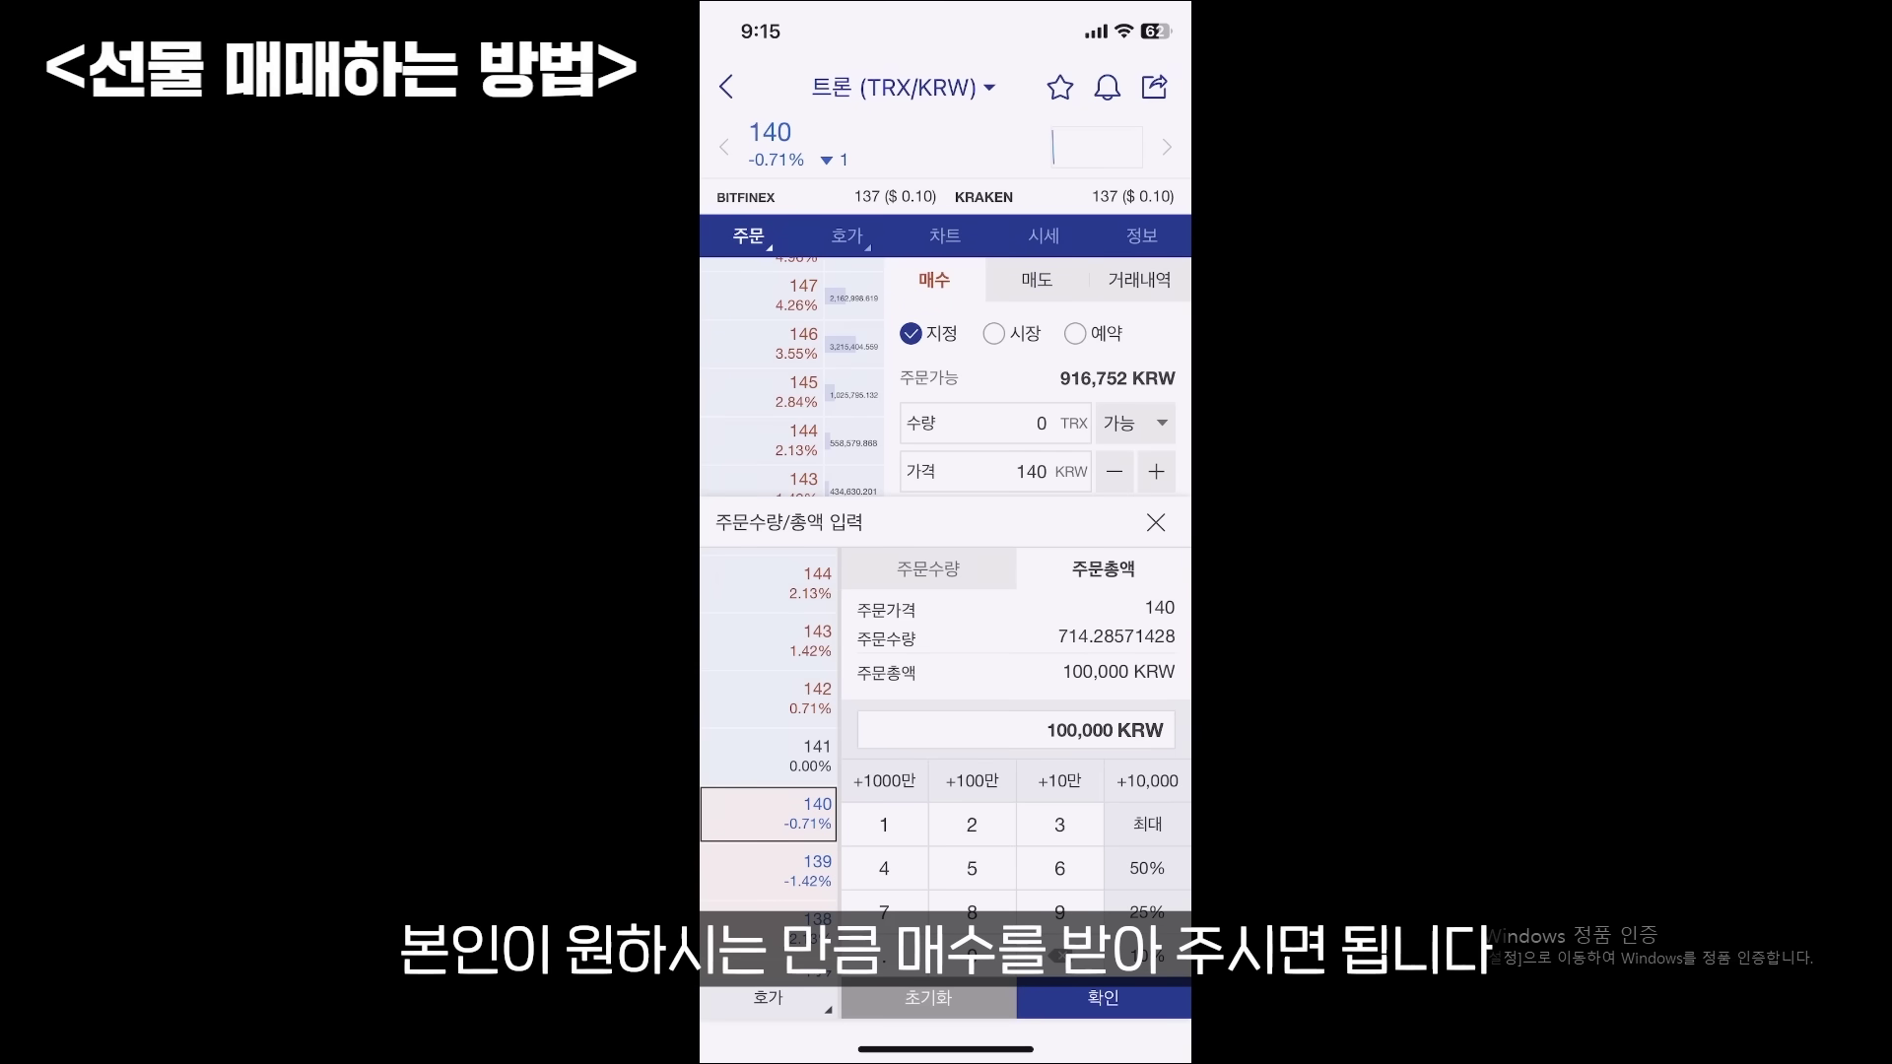
pyautogui.click(1103, 997)
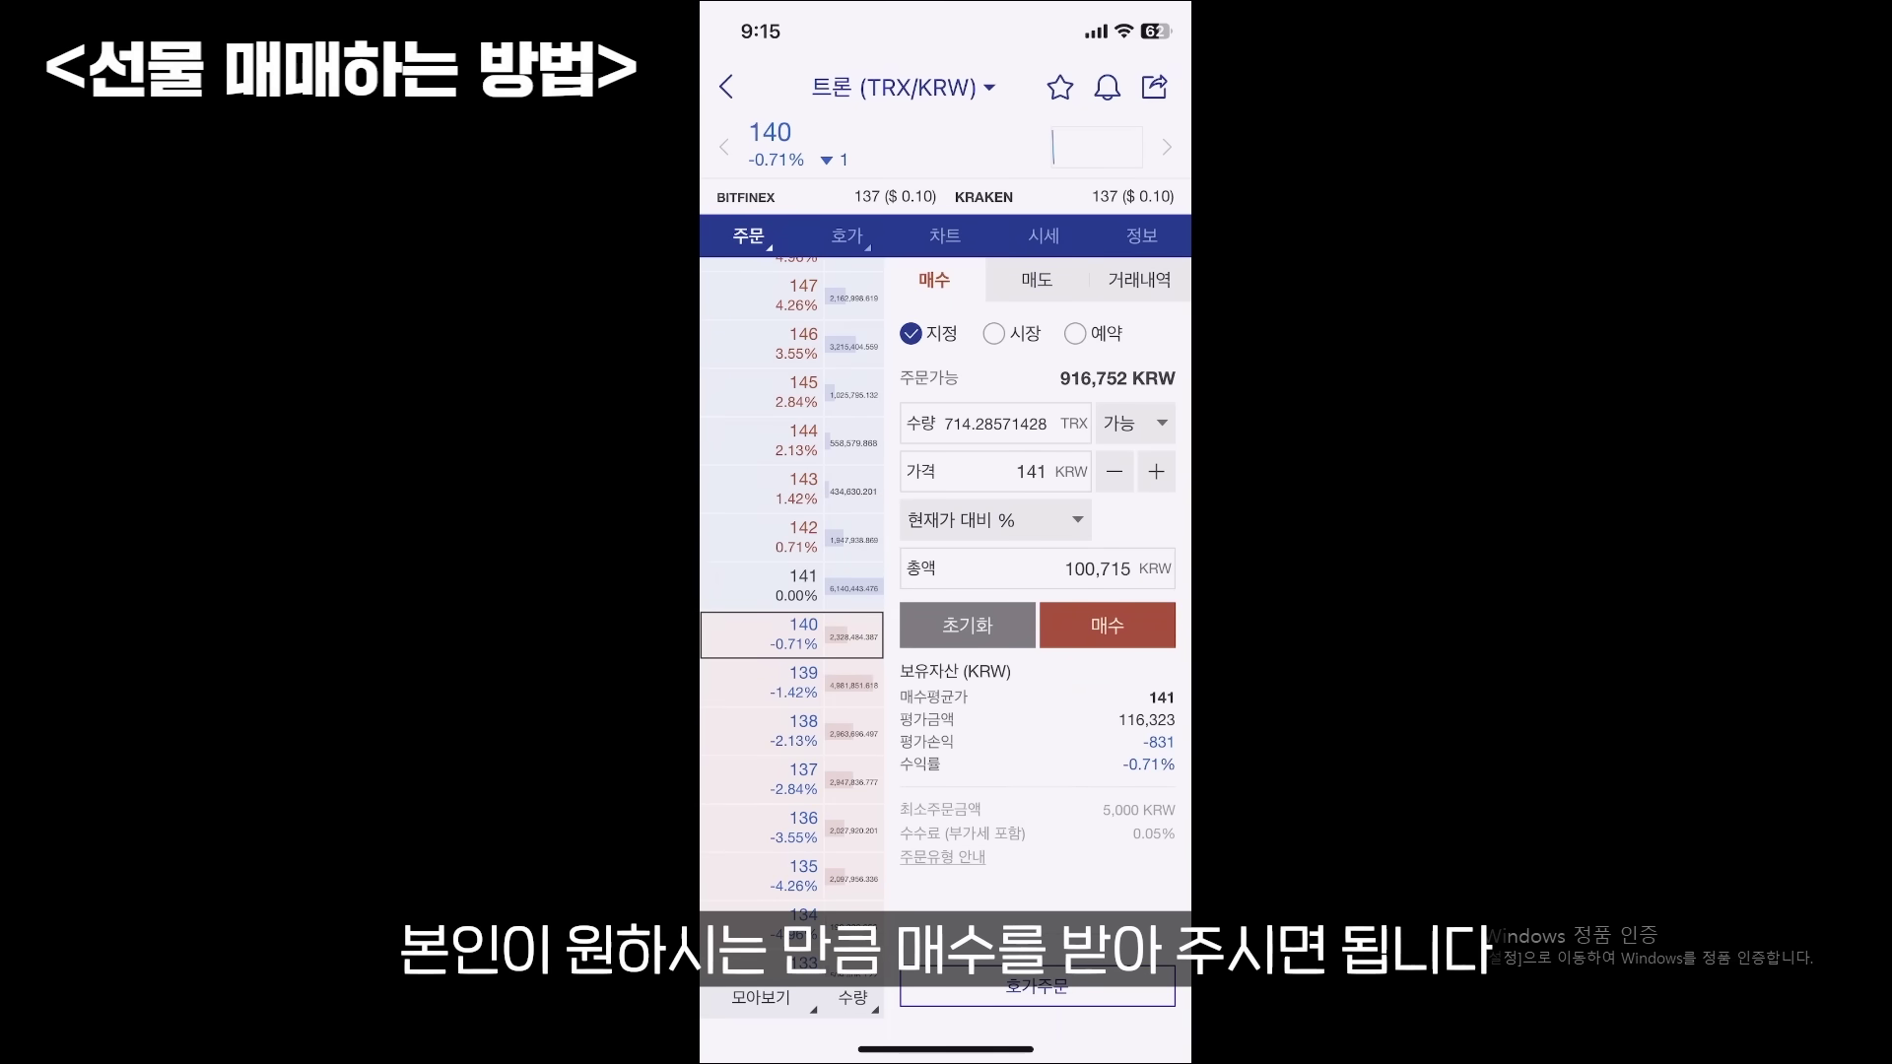
pyautogui.click(1107, 625)
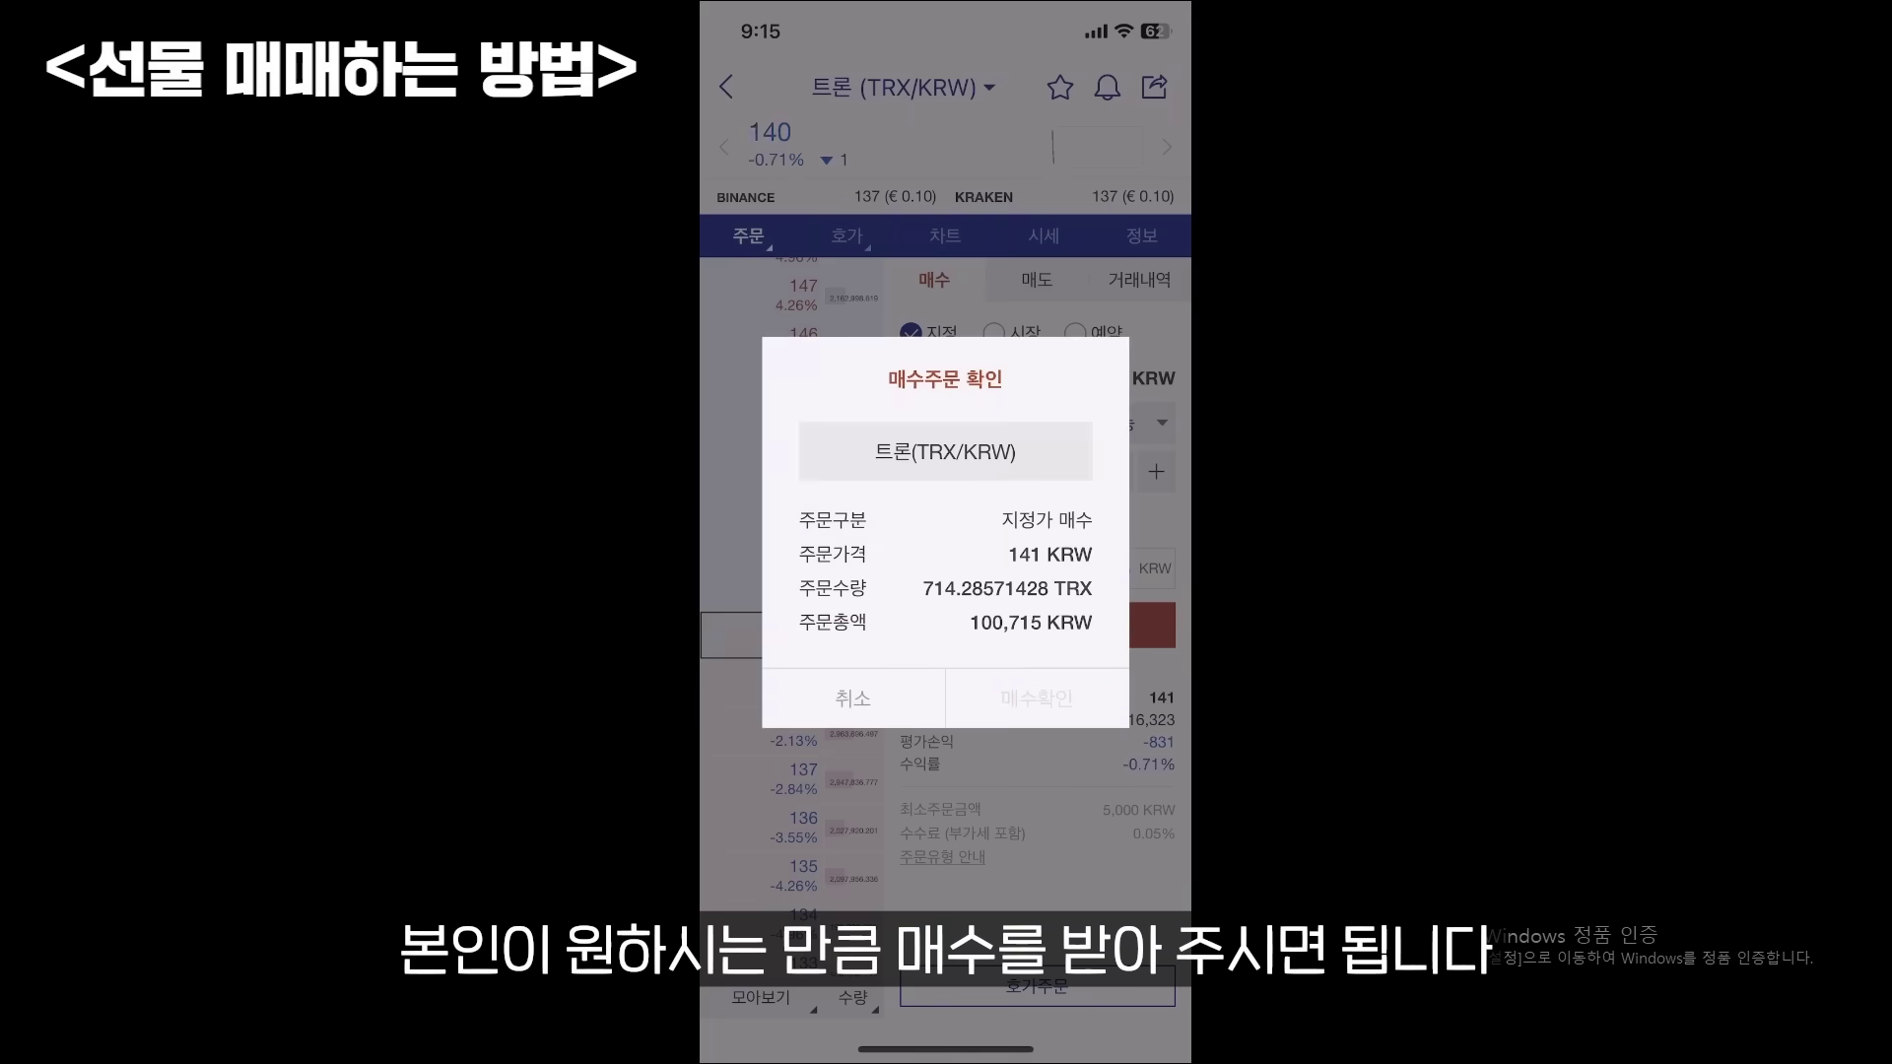
pyautogui.click(1037, 699)
pyautogui.click(946, 604)
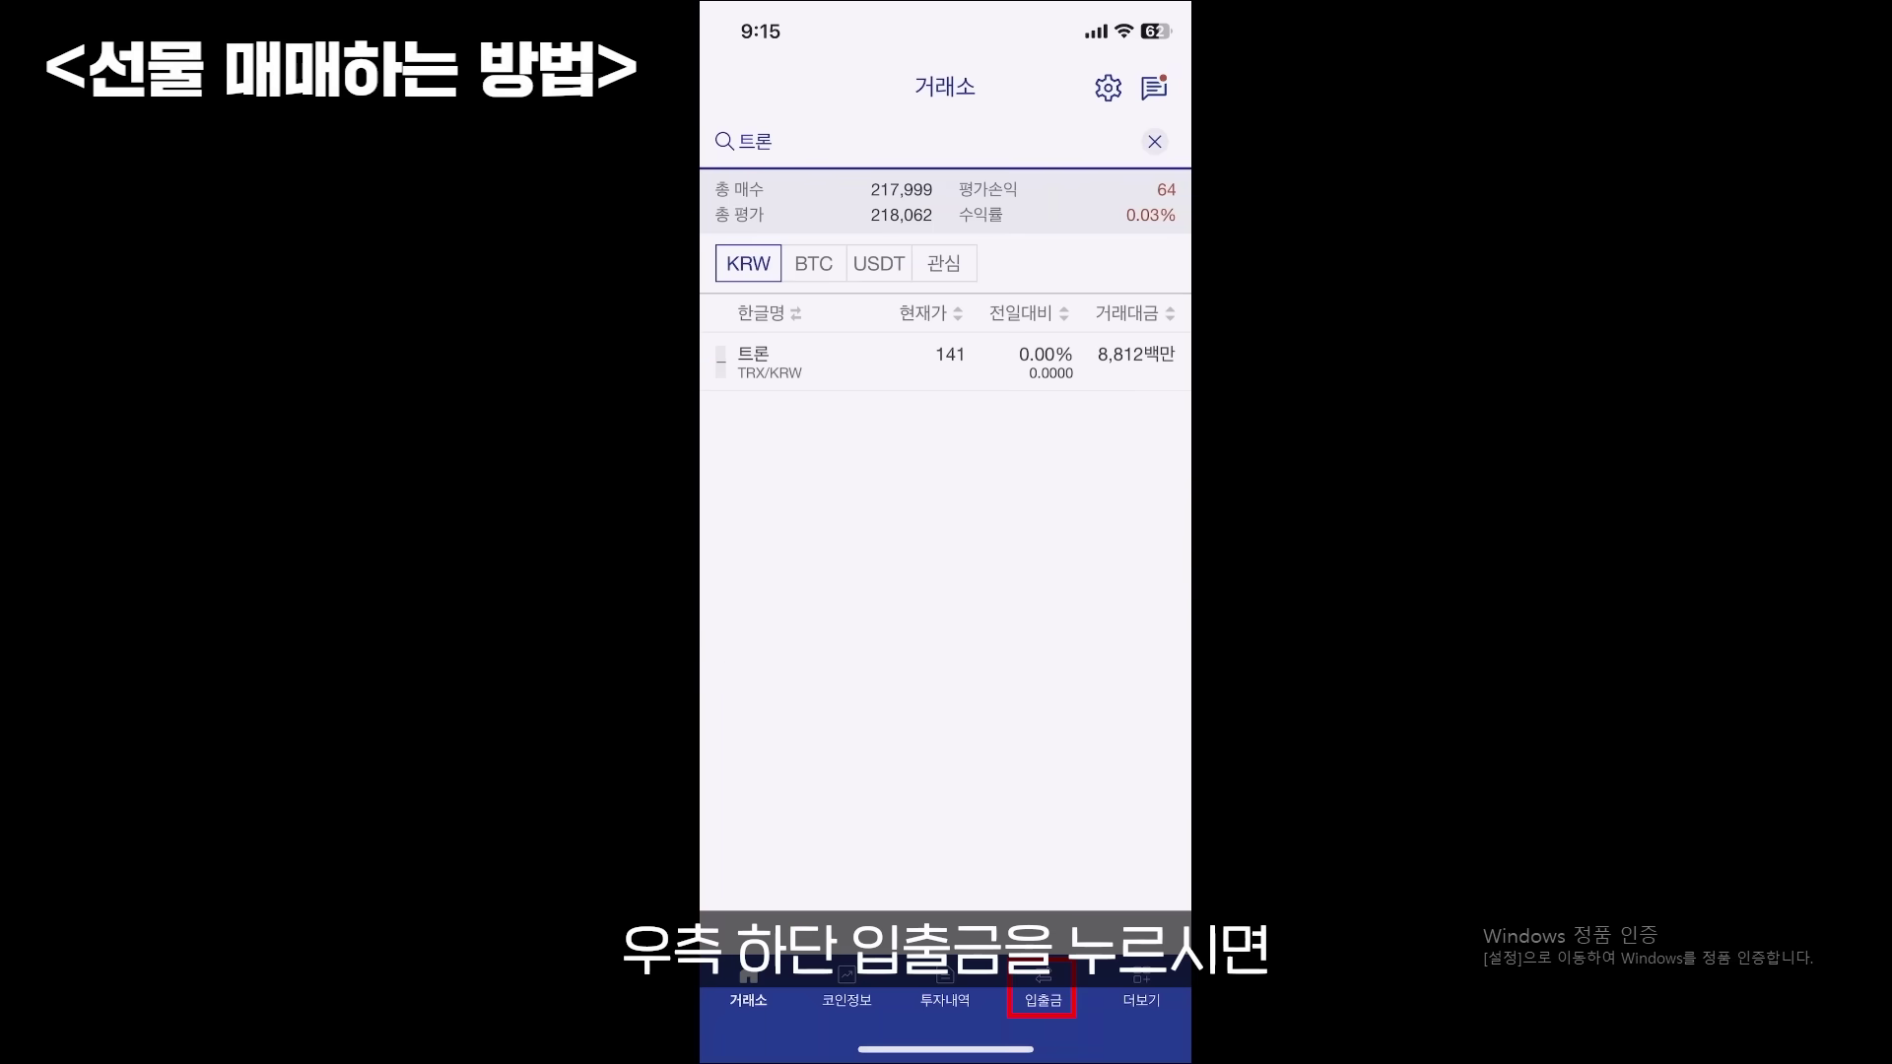
# - Start a withdrawal from the 트론 holding under 입출금, acknowledging the caution notice
pyautogui.click(1043, 995)
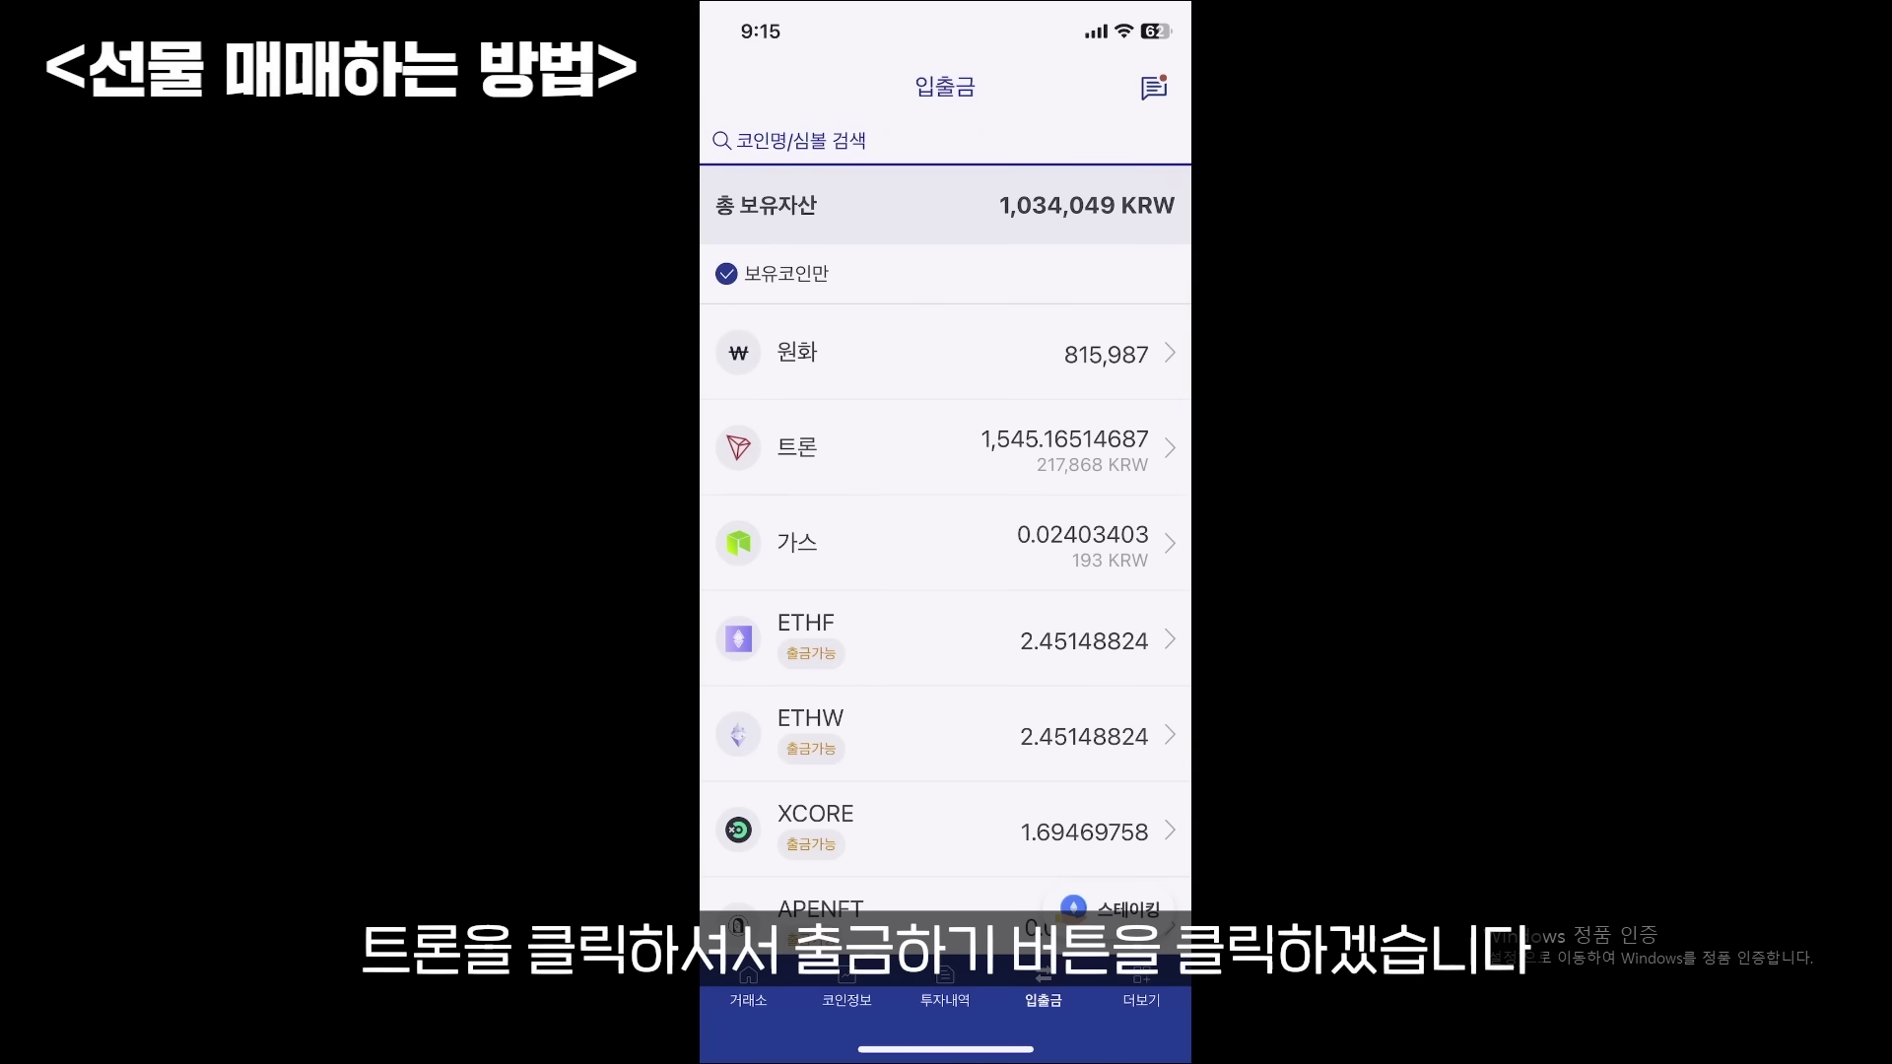
pyautogui.click(944, 447)
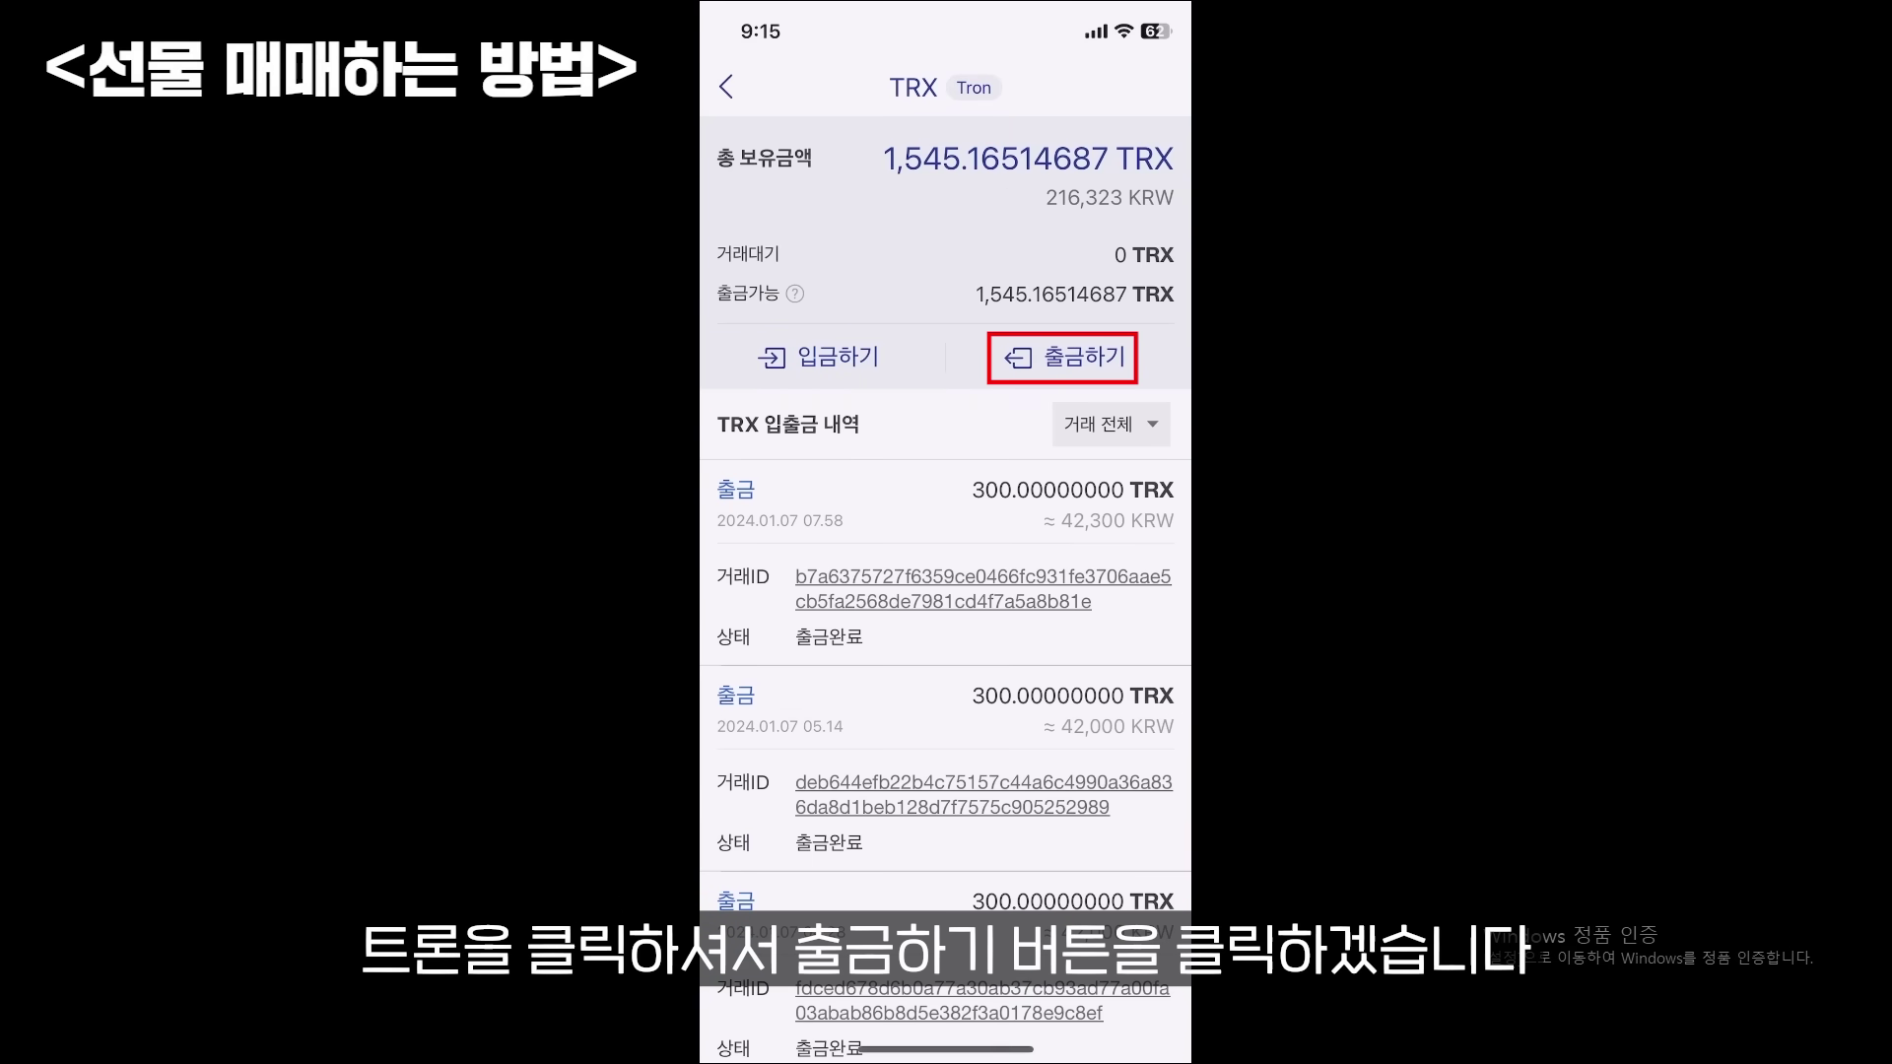
pyautogui.click(1064, 357)
pyautogui.click(944, 654)
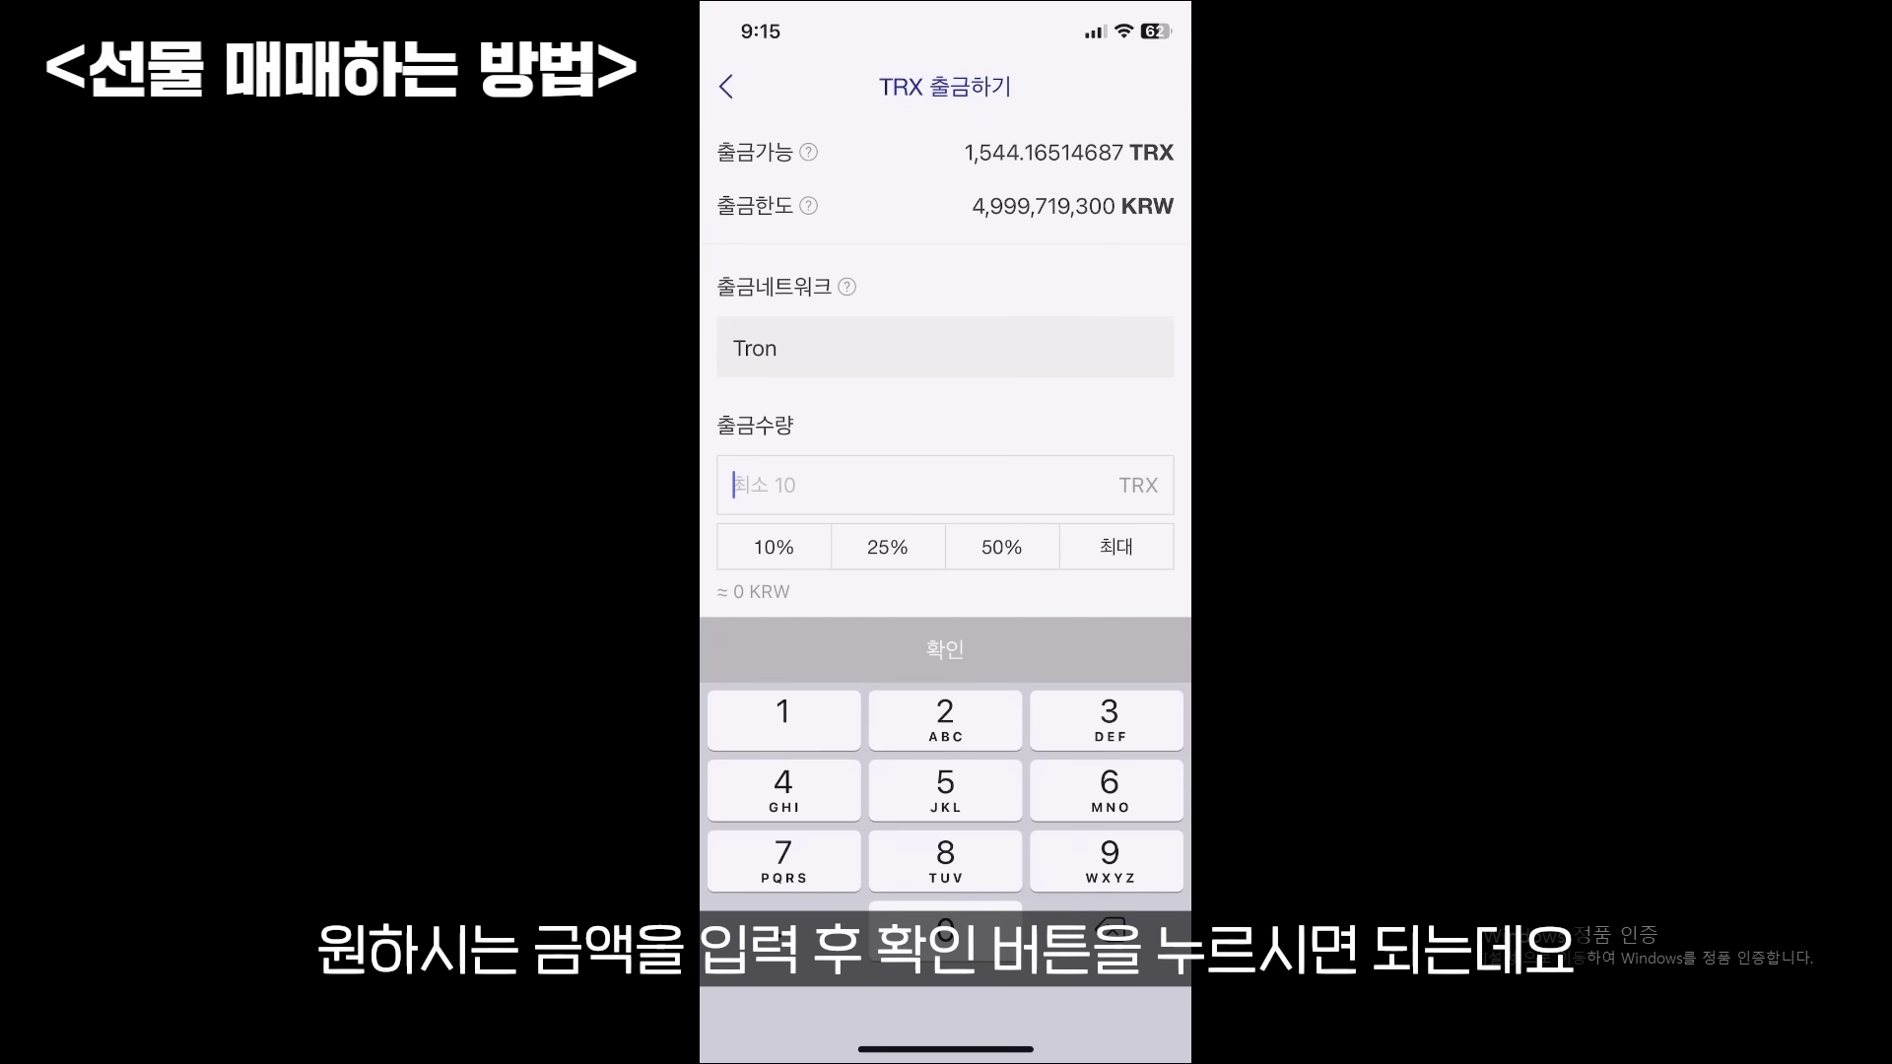
# - Set the withdrawal amount to 300 TRX and confirm the Tron network
pyautogui.write('300')
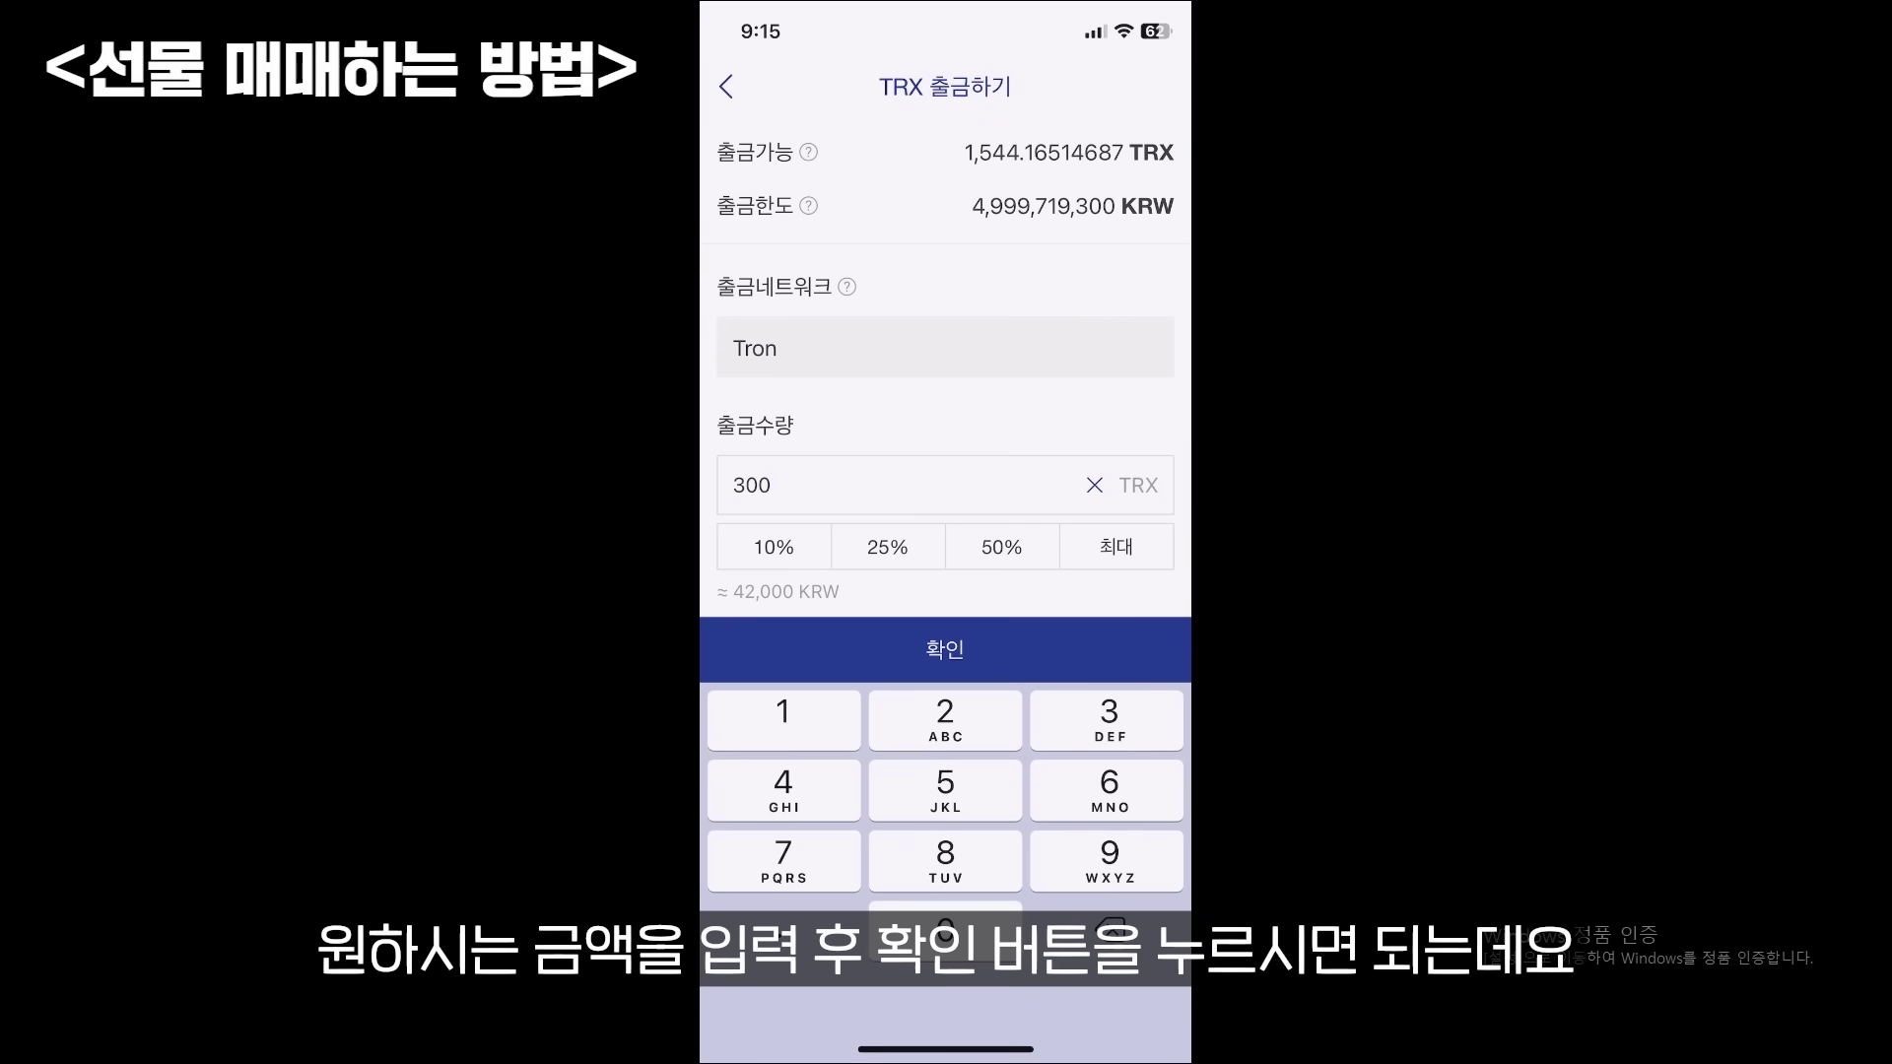
pyautogui.click(944, 650)
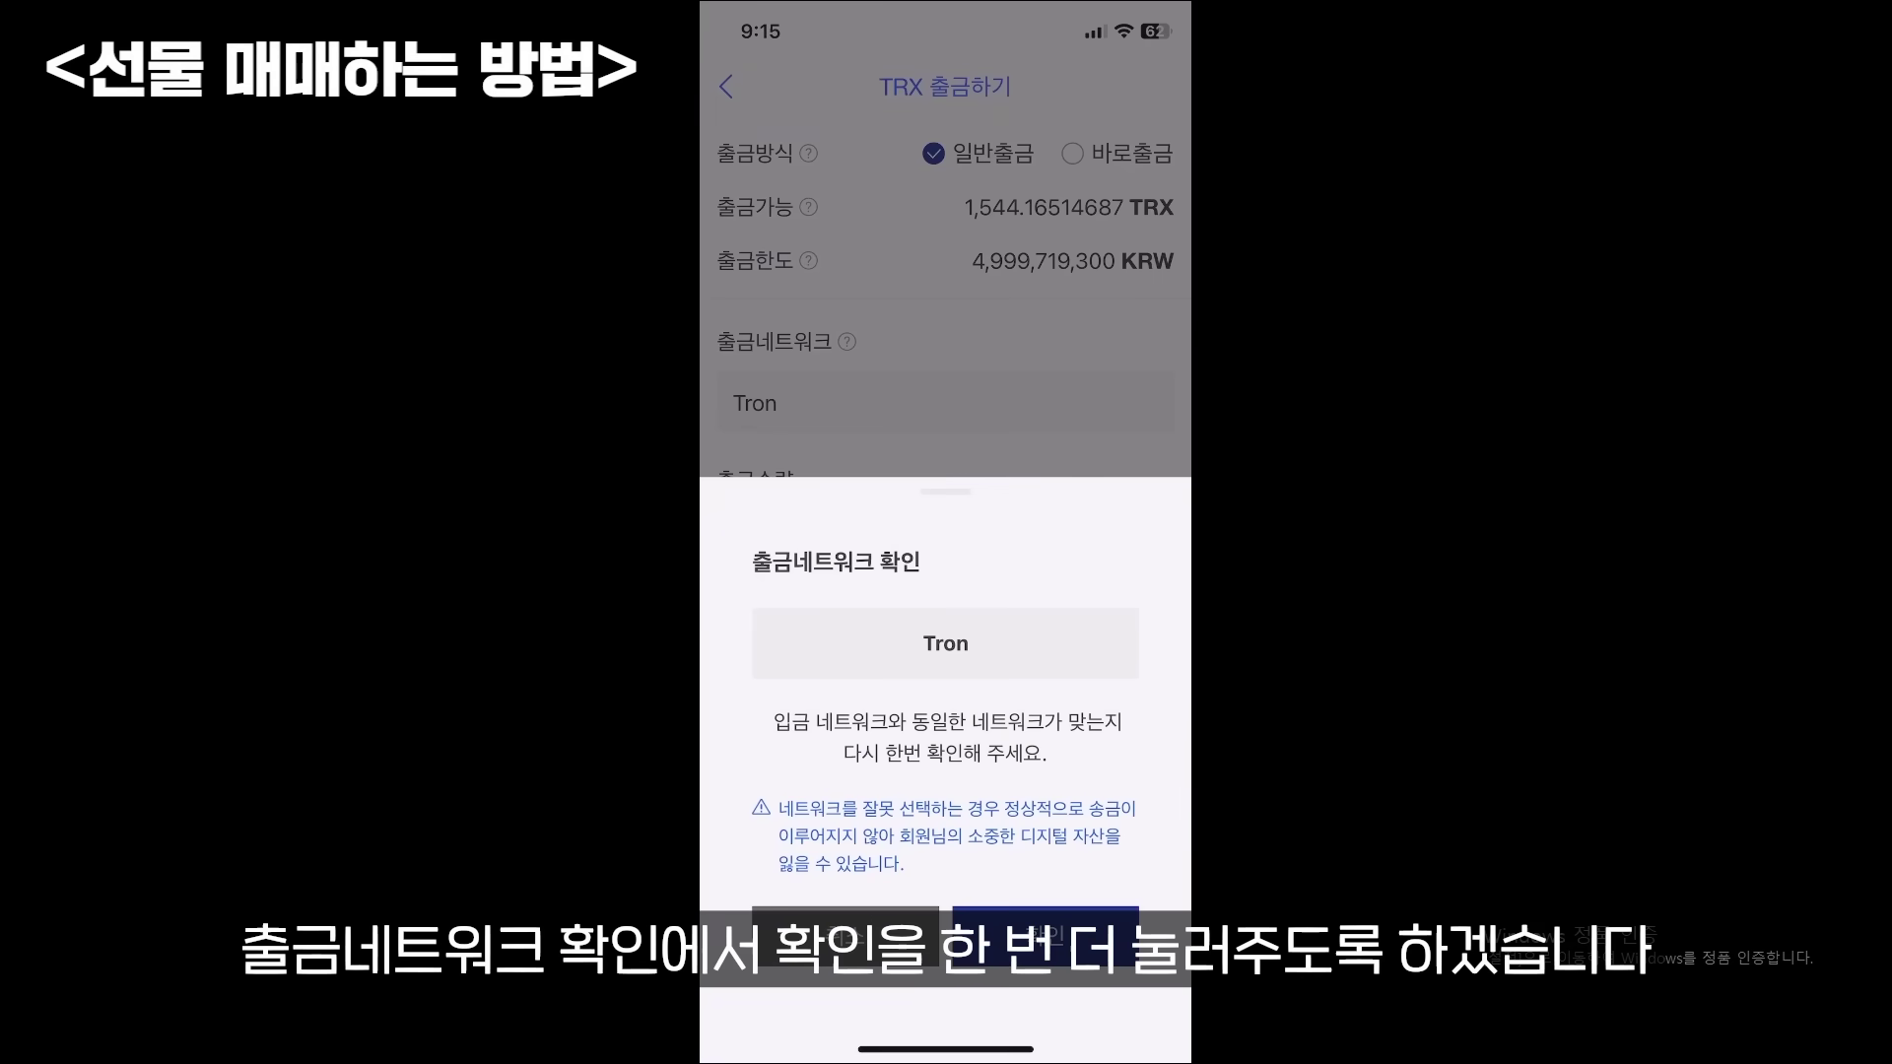
pyautogui.click(1045, 935)
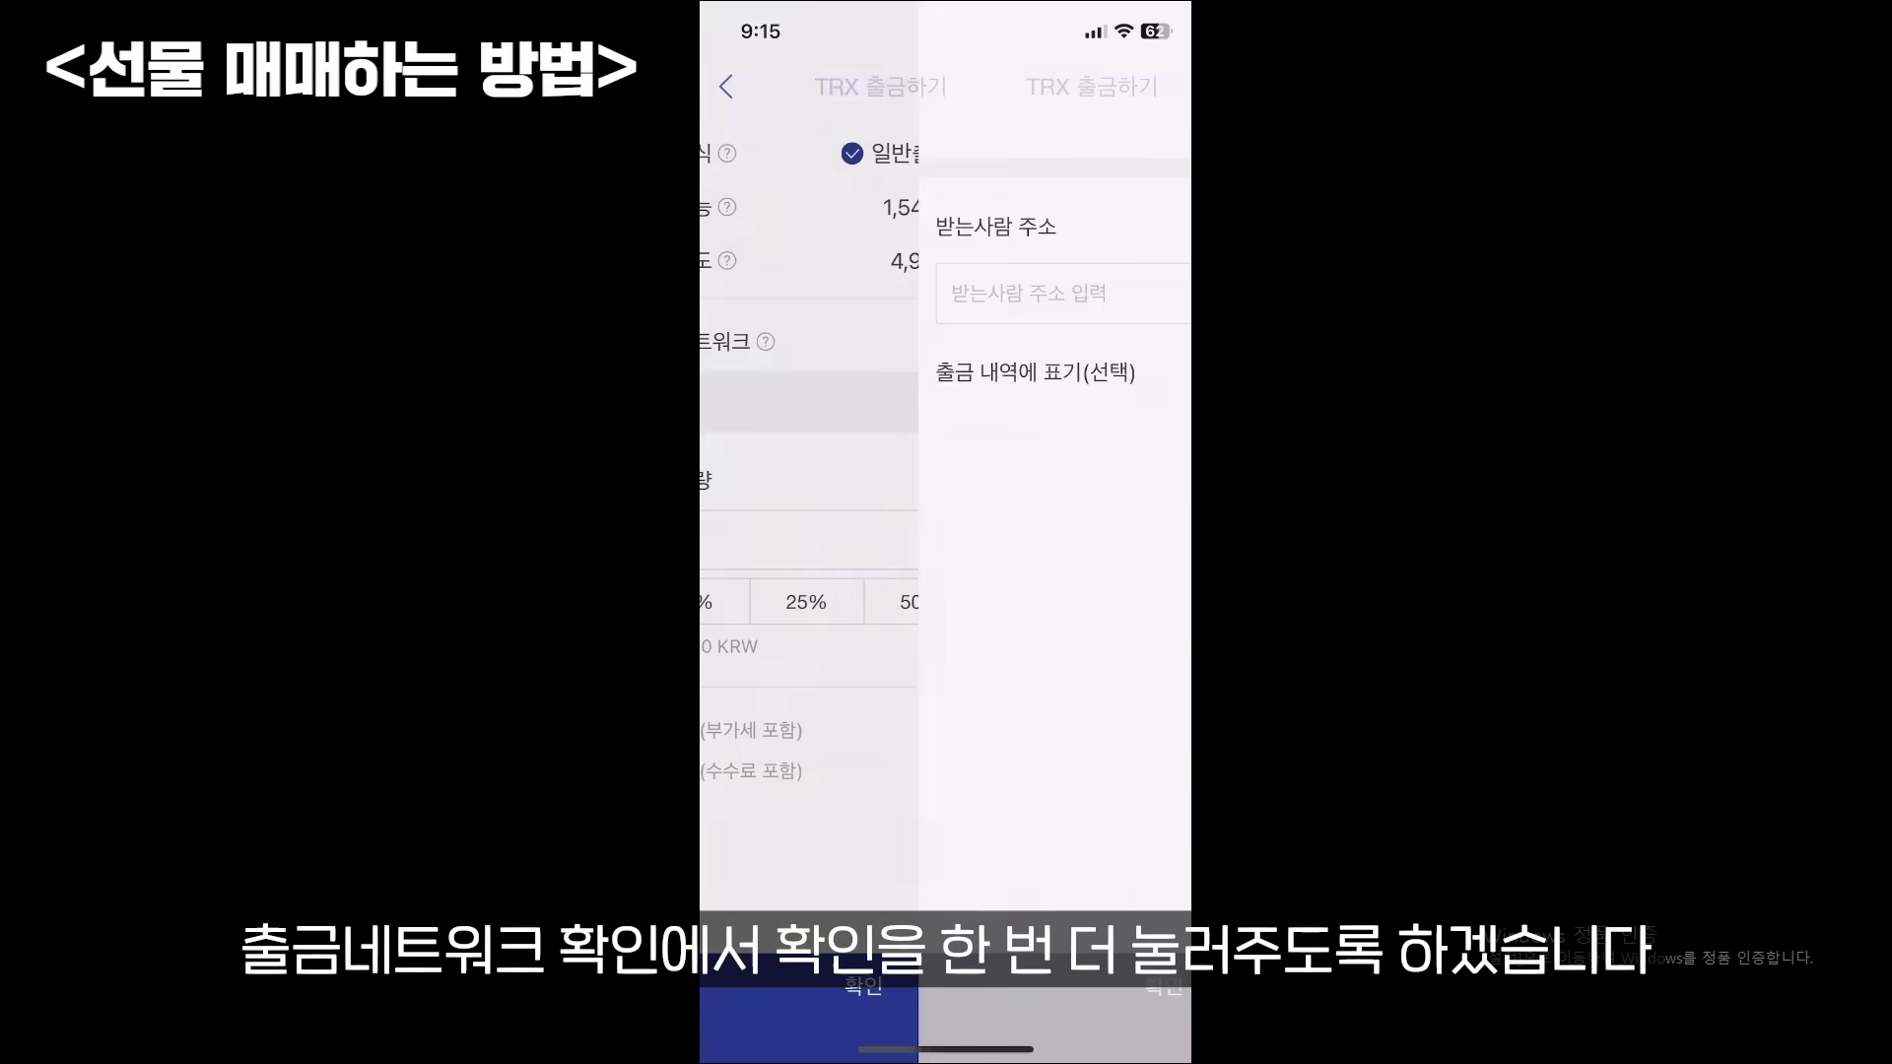
pyautogui.click(733, 351)
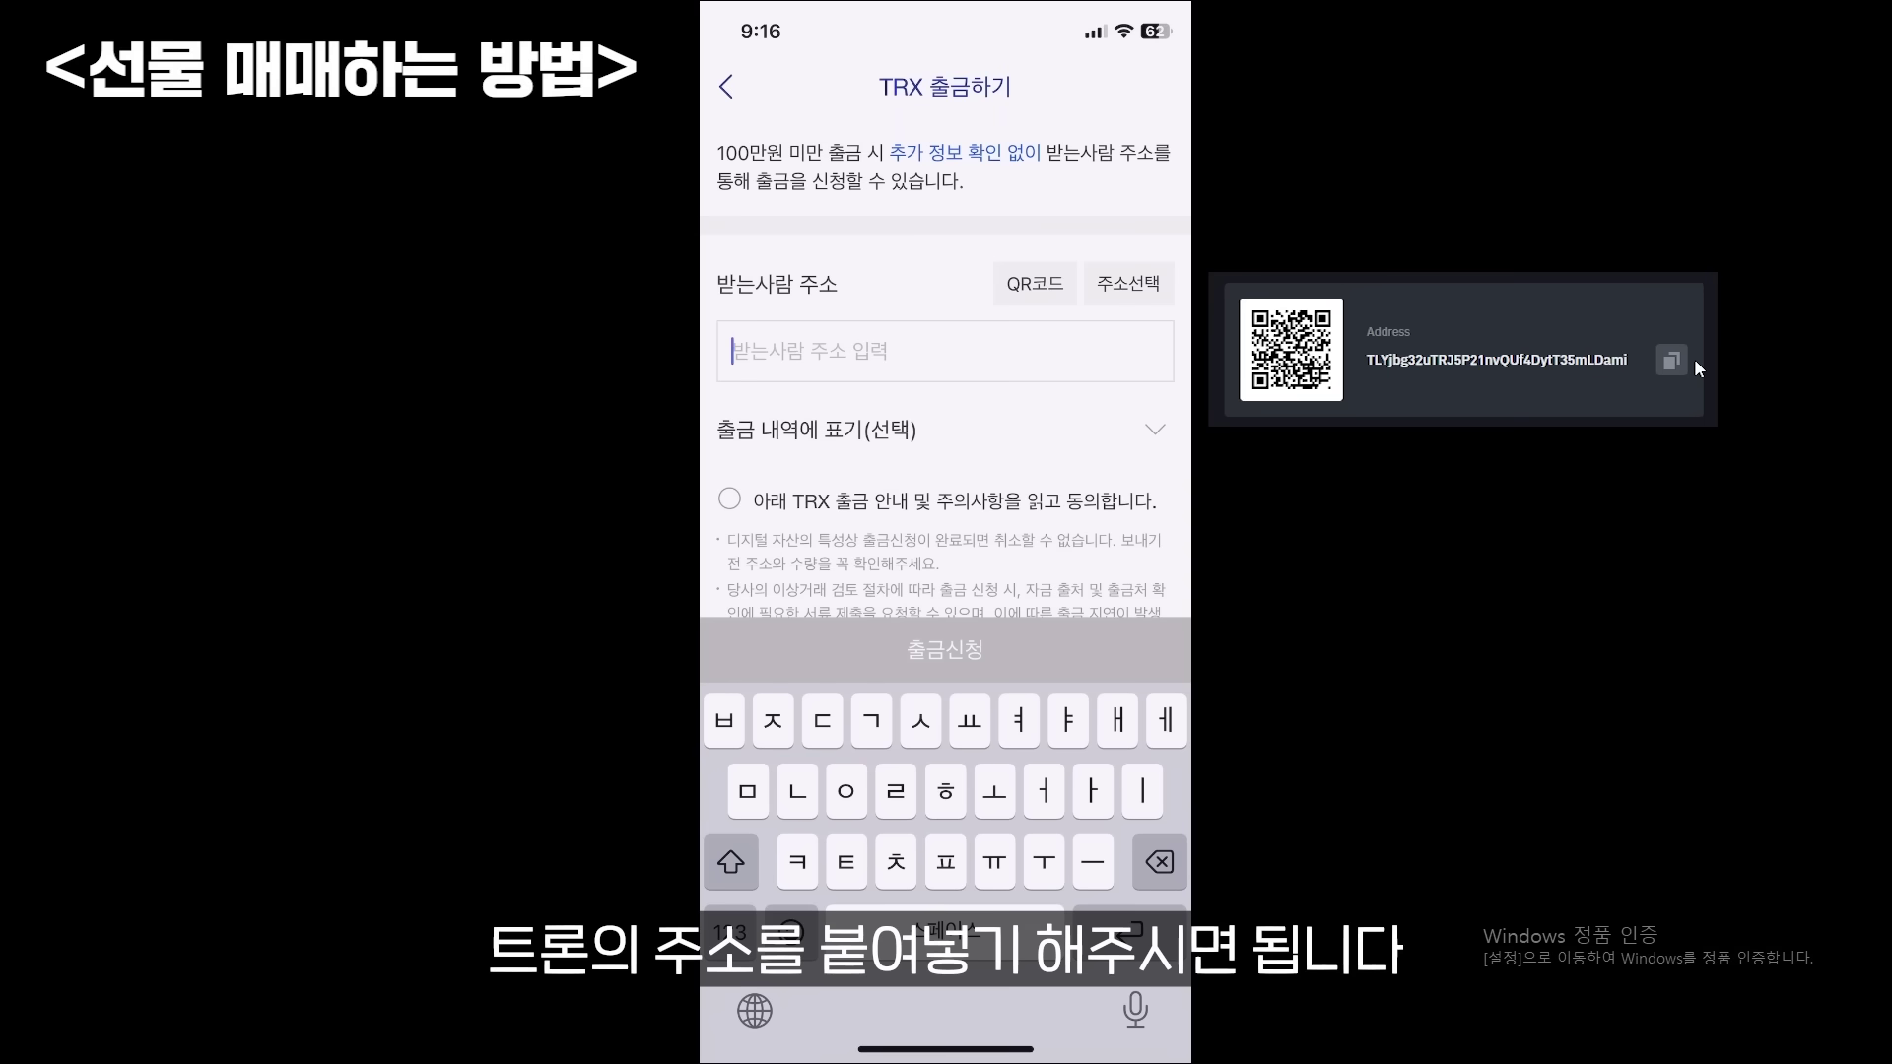
# - Paste the Binance address as recipient, submit the withdrawal, and choose 카카오톡 two-channel verification
pyautogui.click(733, 350)
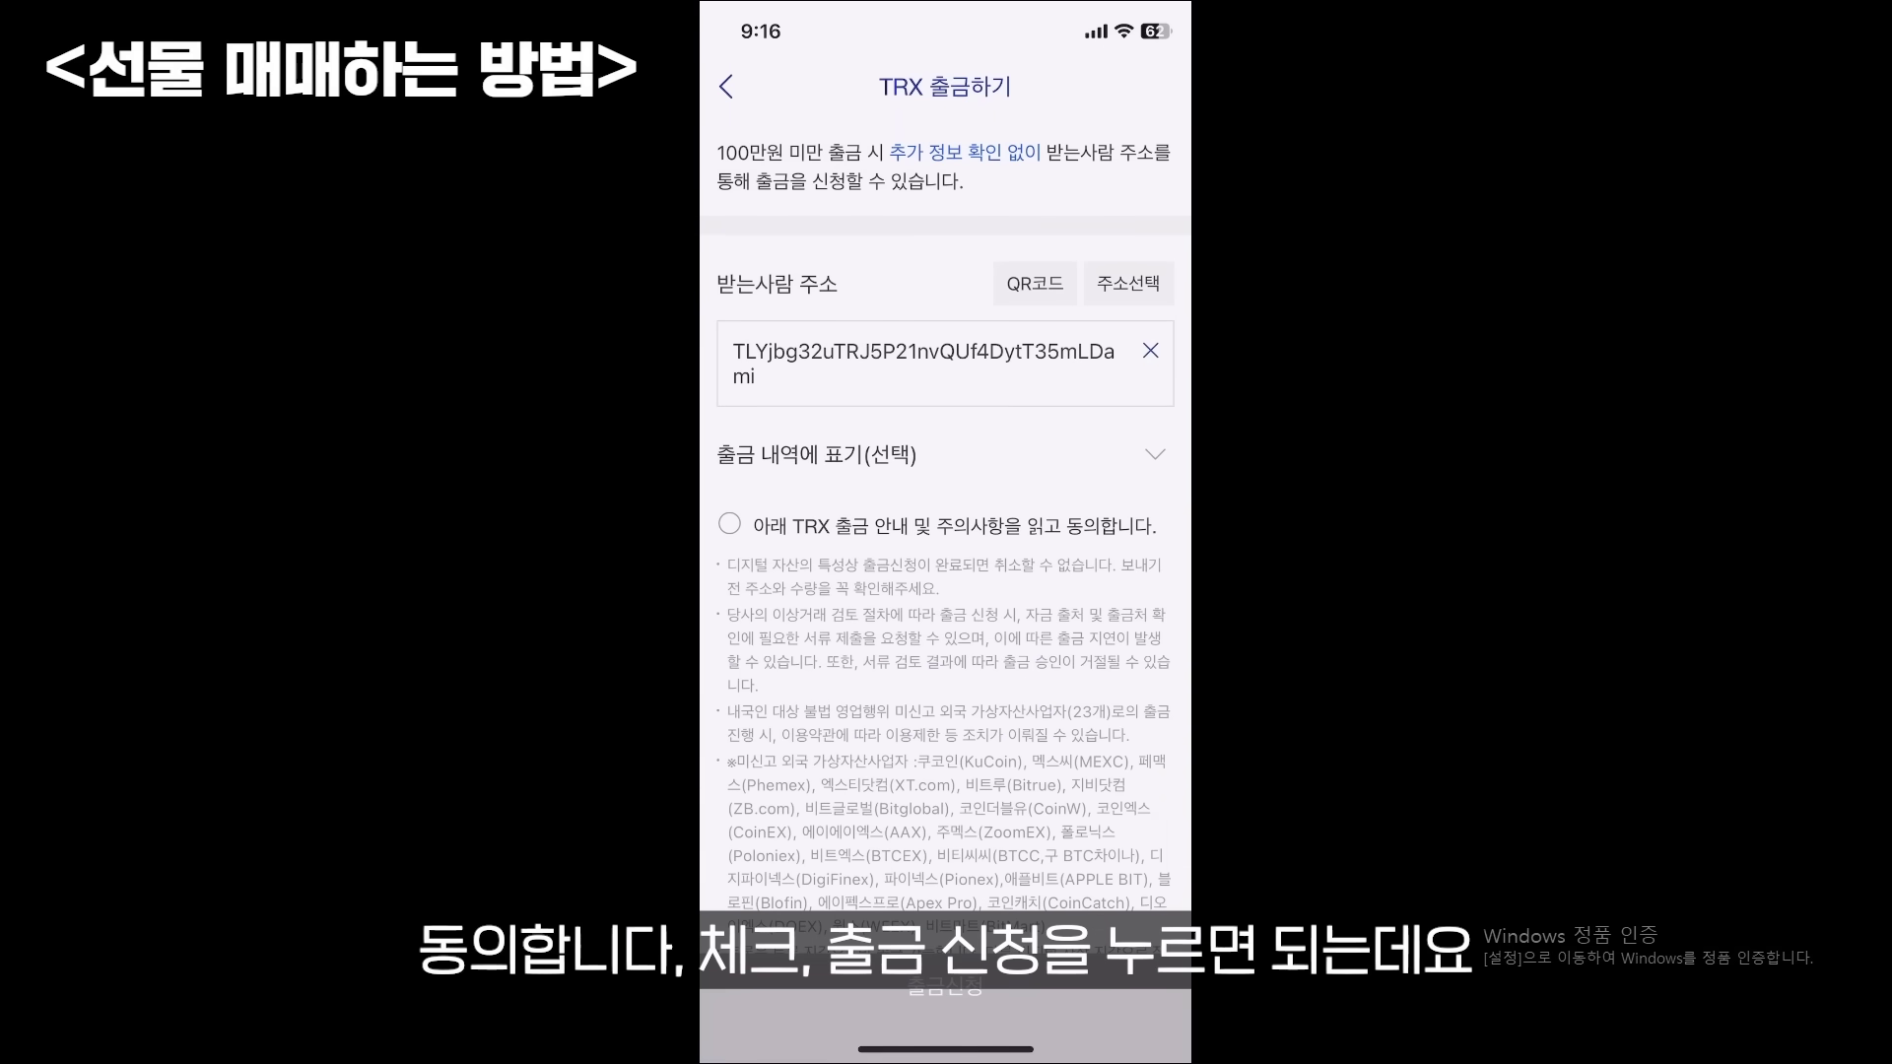
pyautogui.click(729, 524)
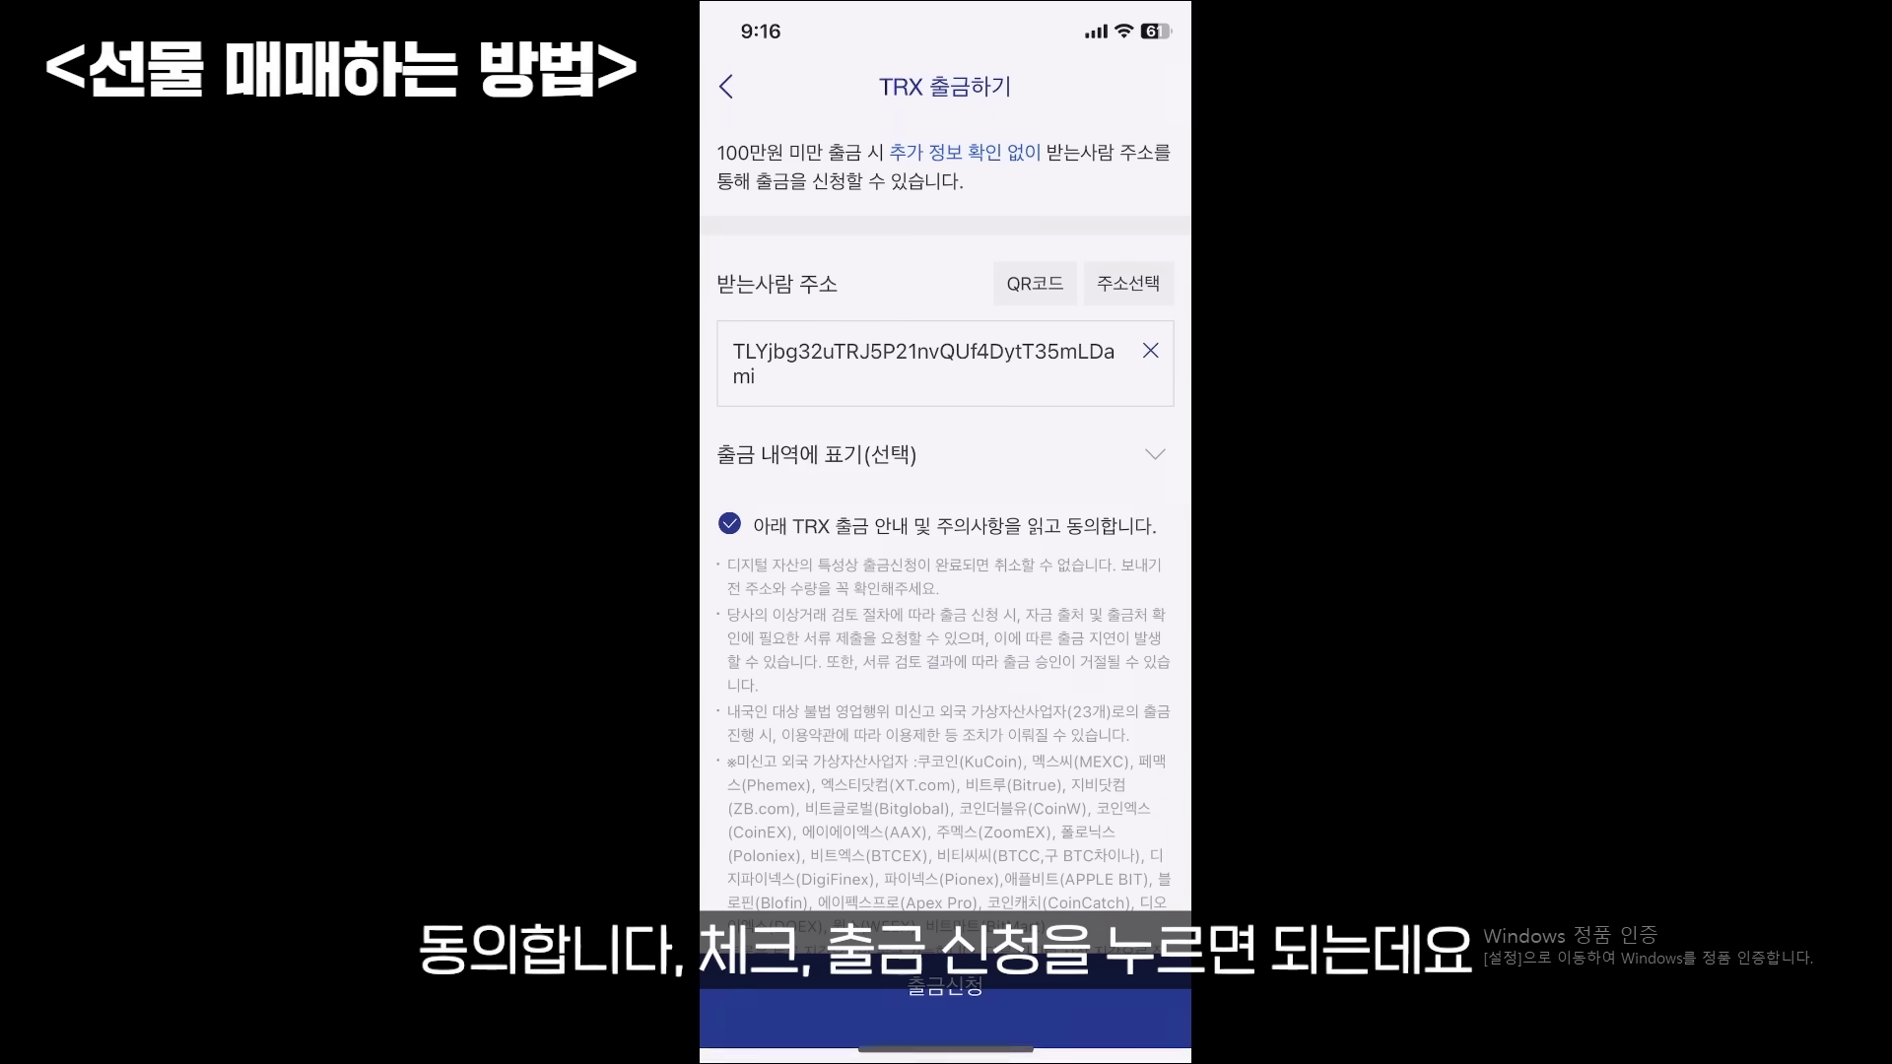
pyautogui.click(946, 985)
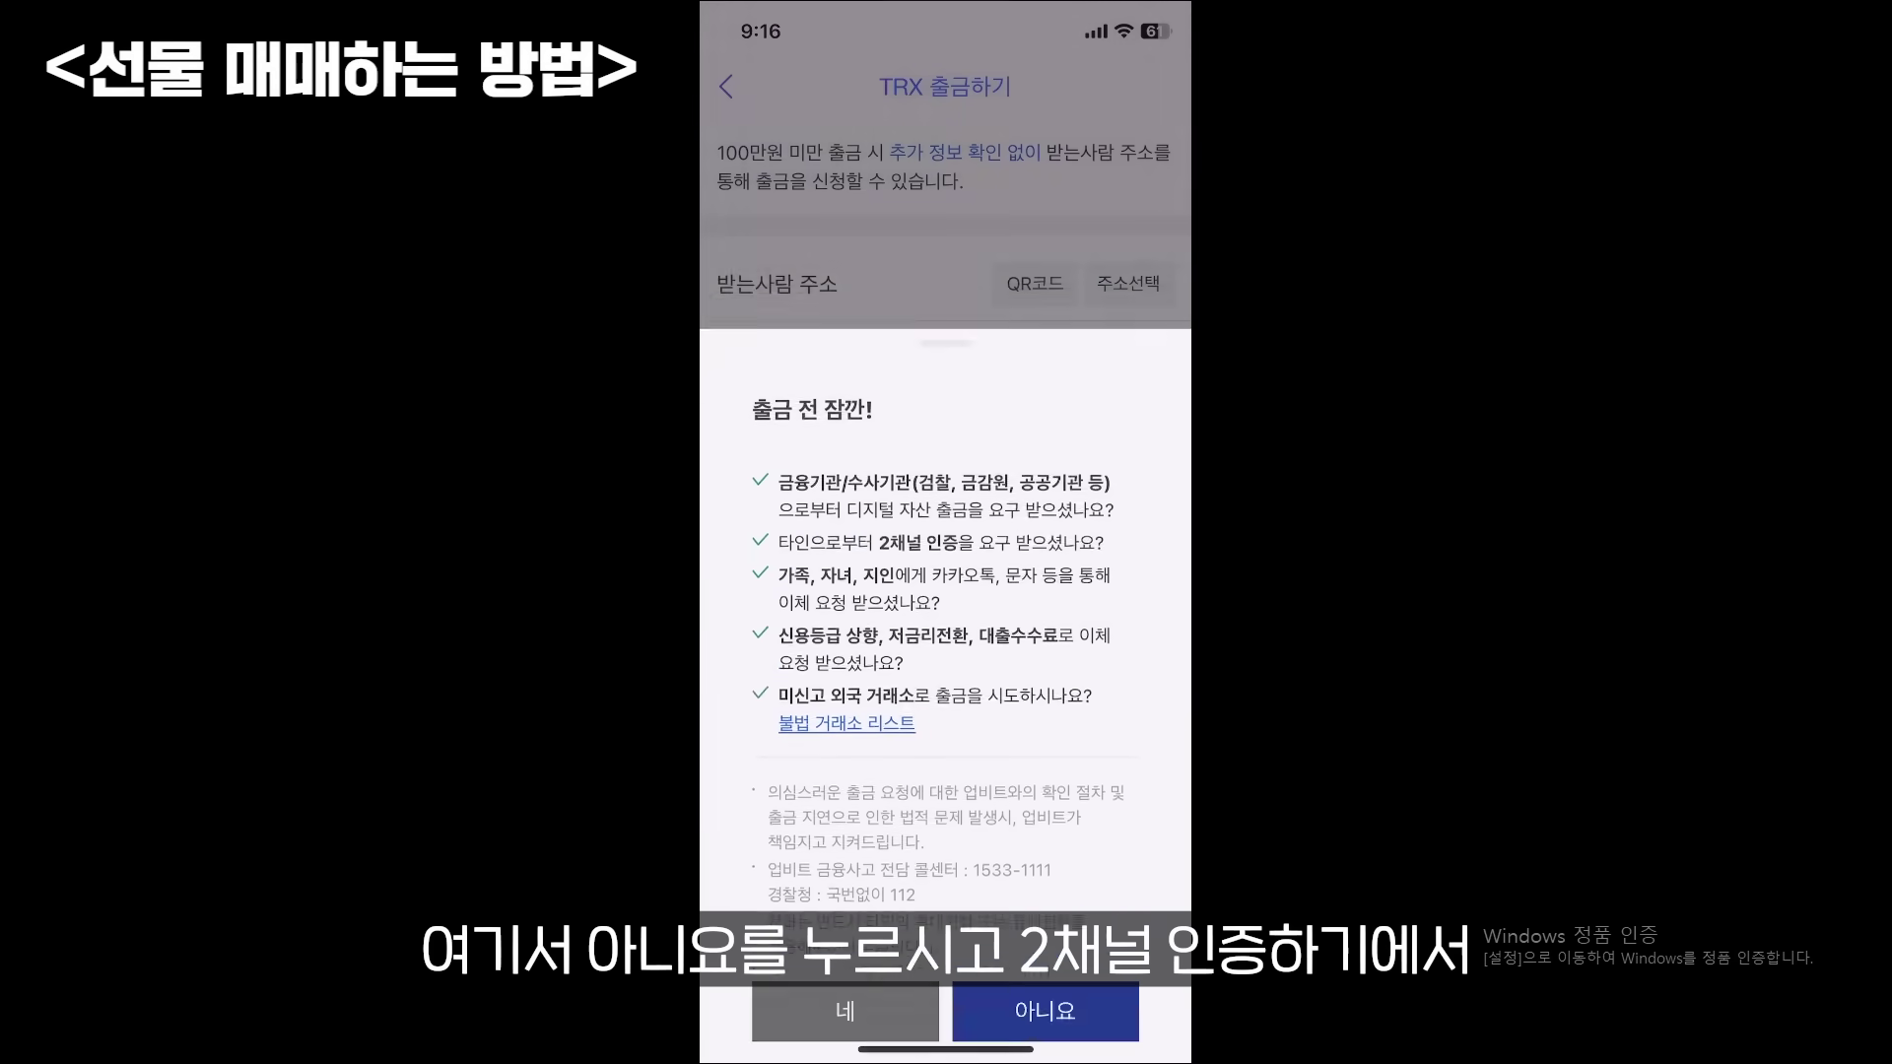
pyautogui.click(1069, 1015)
pyautogui.click(946, 986)
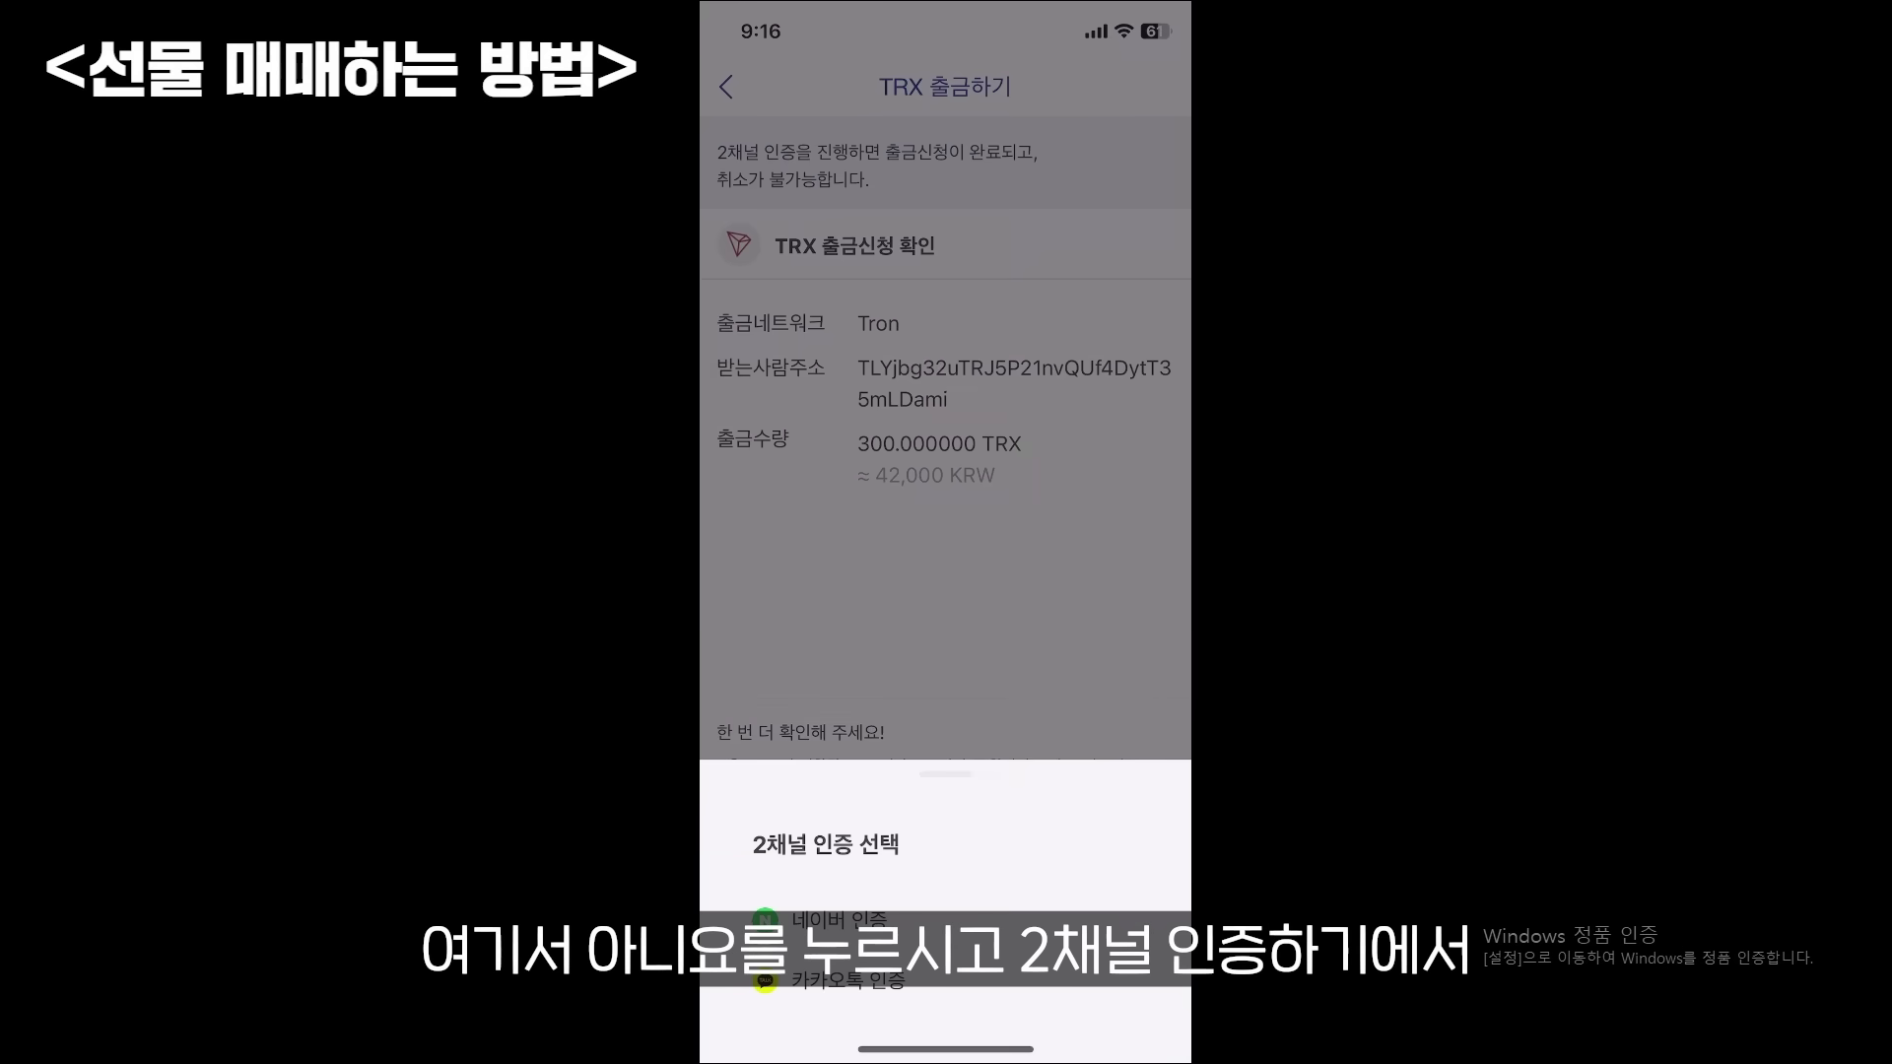
pyautogui.click(847, 981)
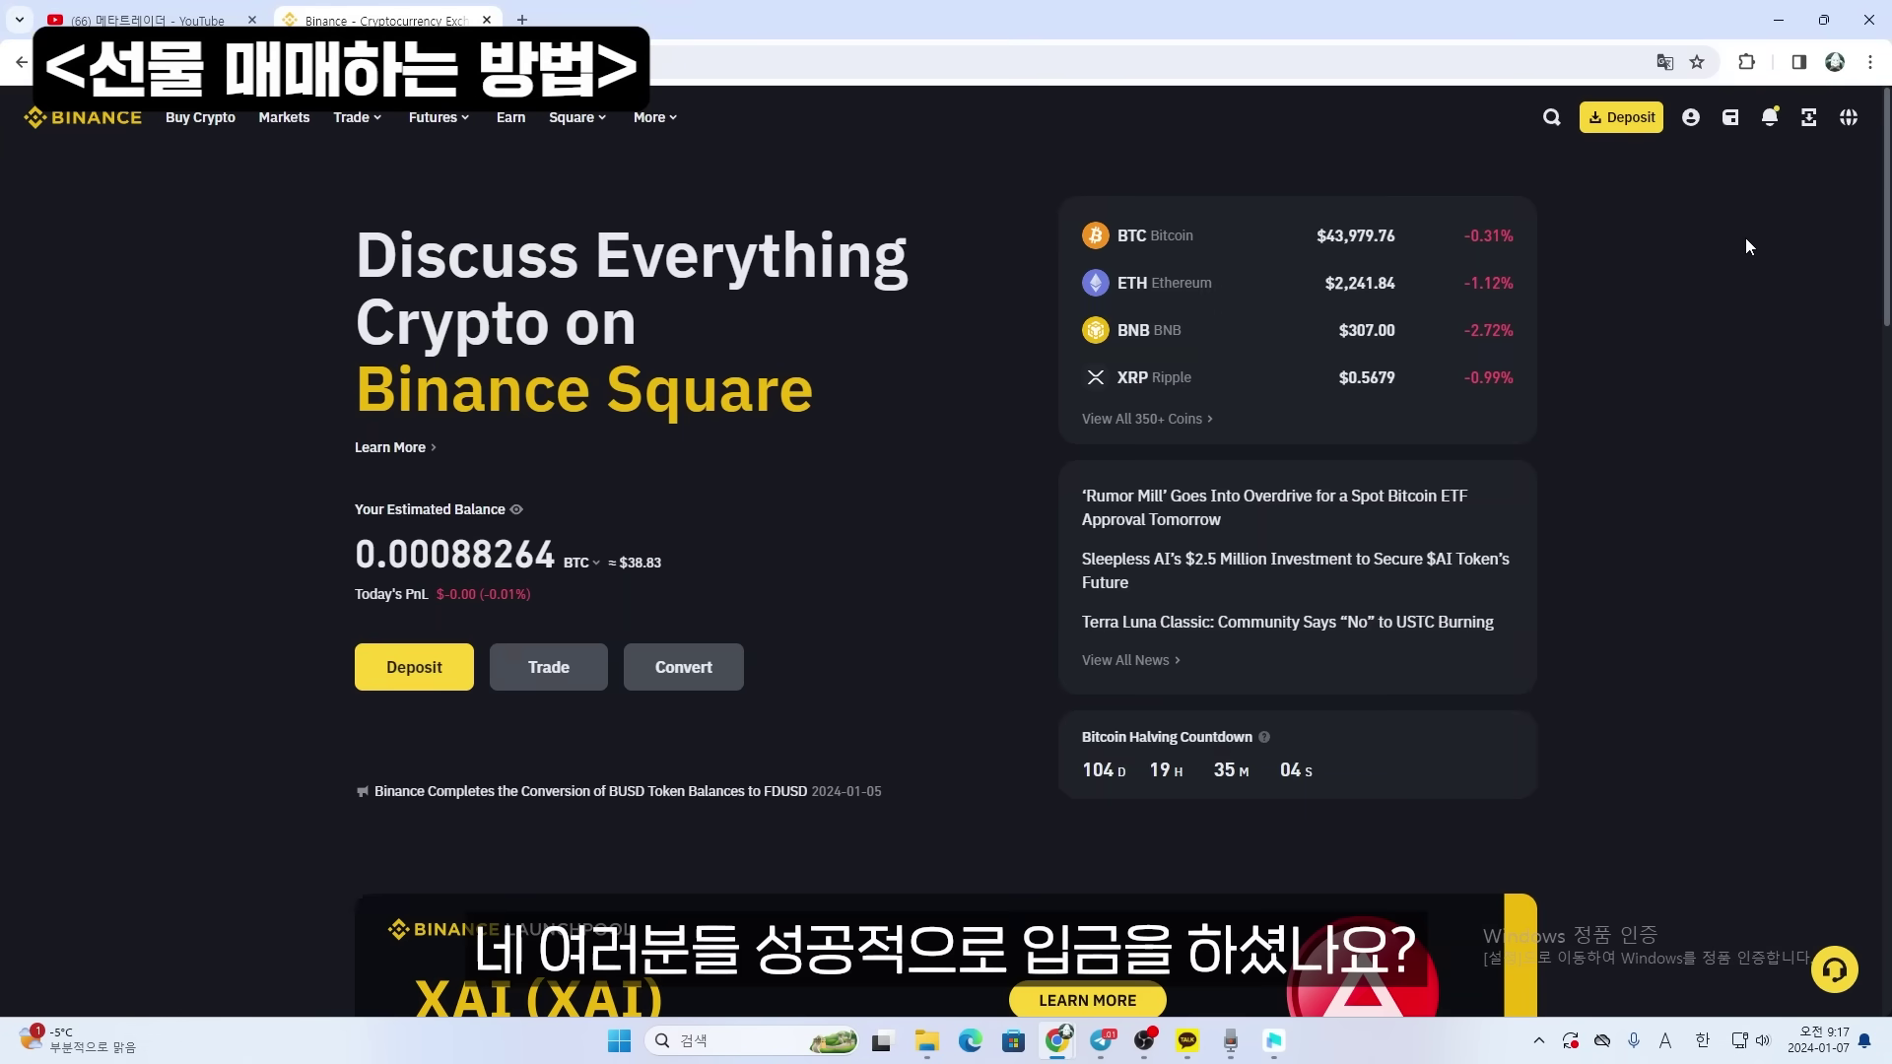
# - From the wallet's asset list, expand the 300 TRX holding and start spot trading TRX/USDT
pyautogui.moveTo(1728, 124)
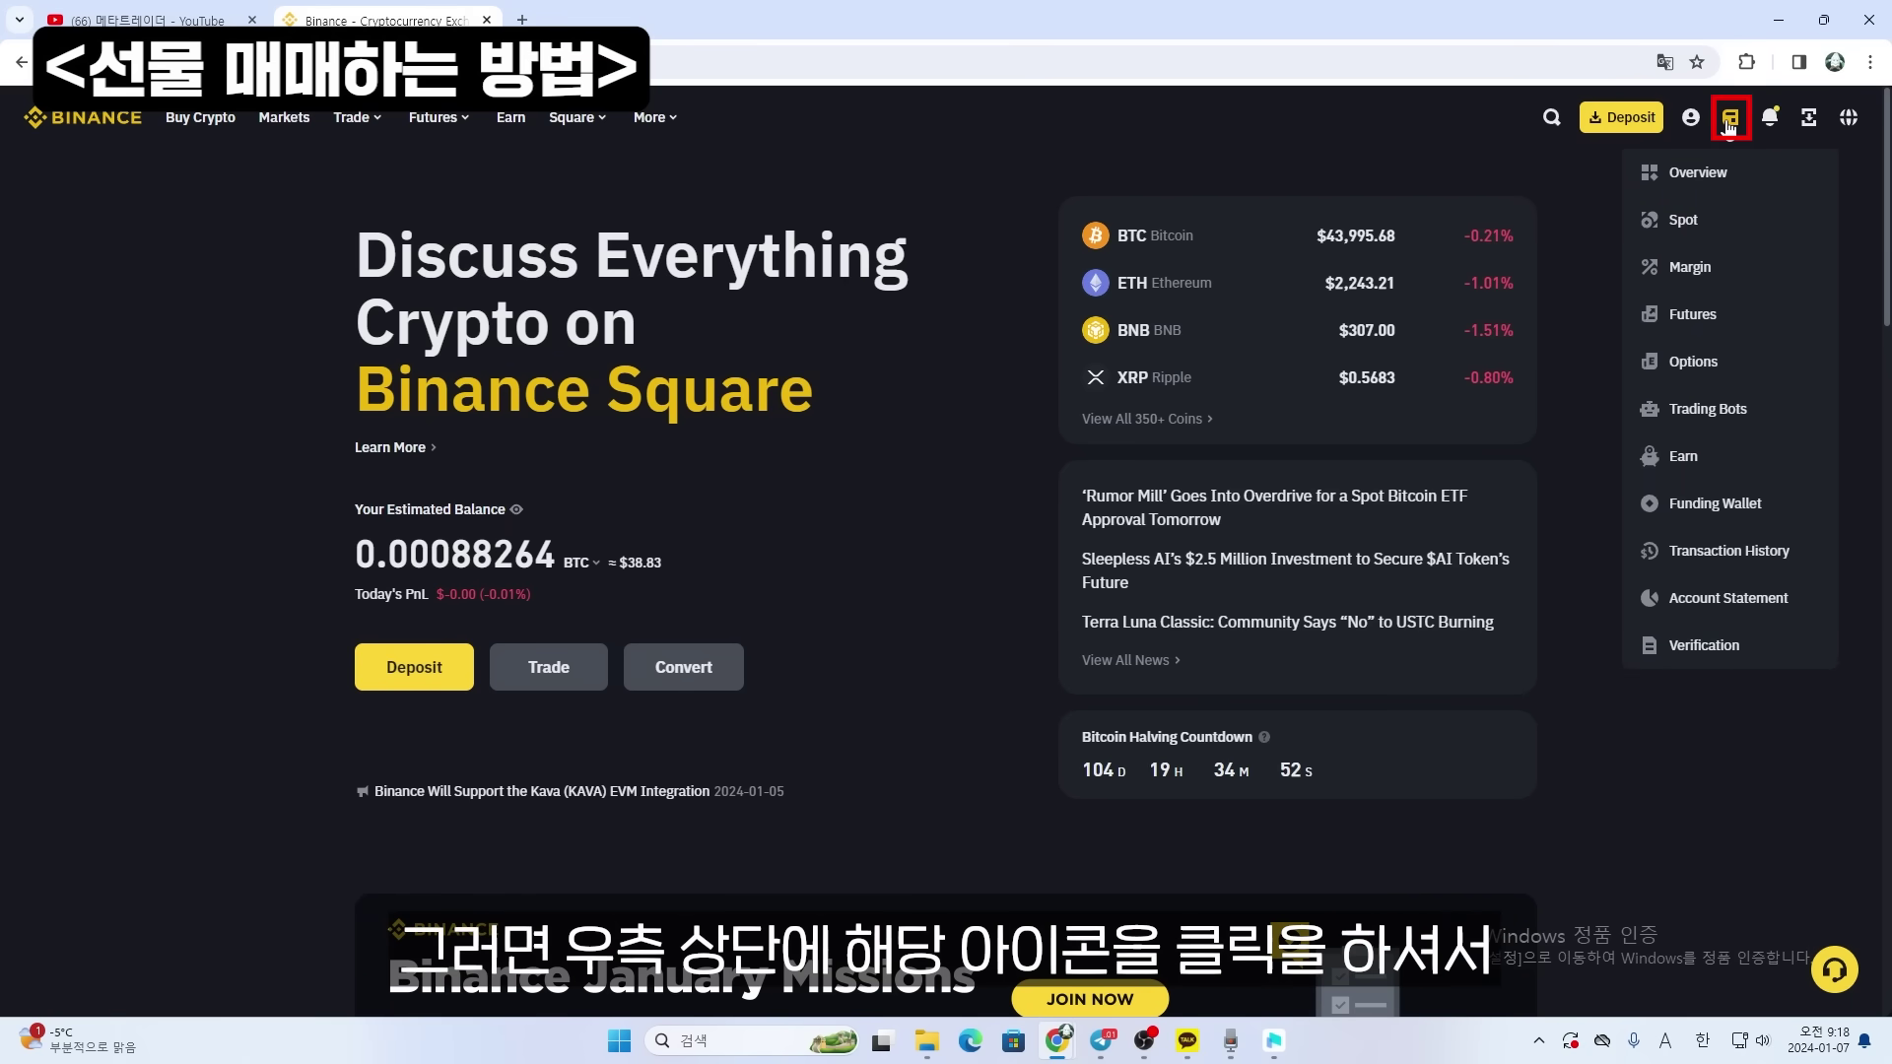
pyautogui.click(1697, 172)
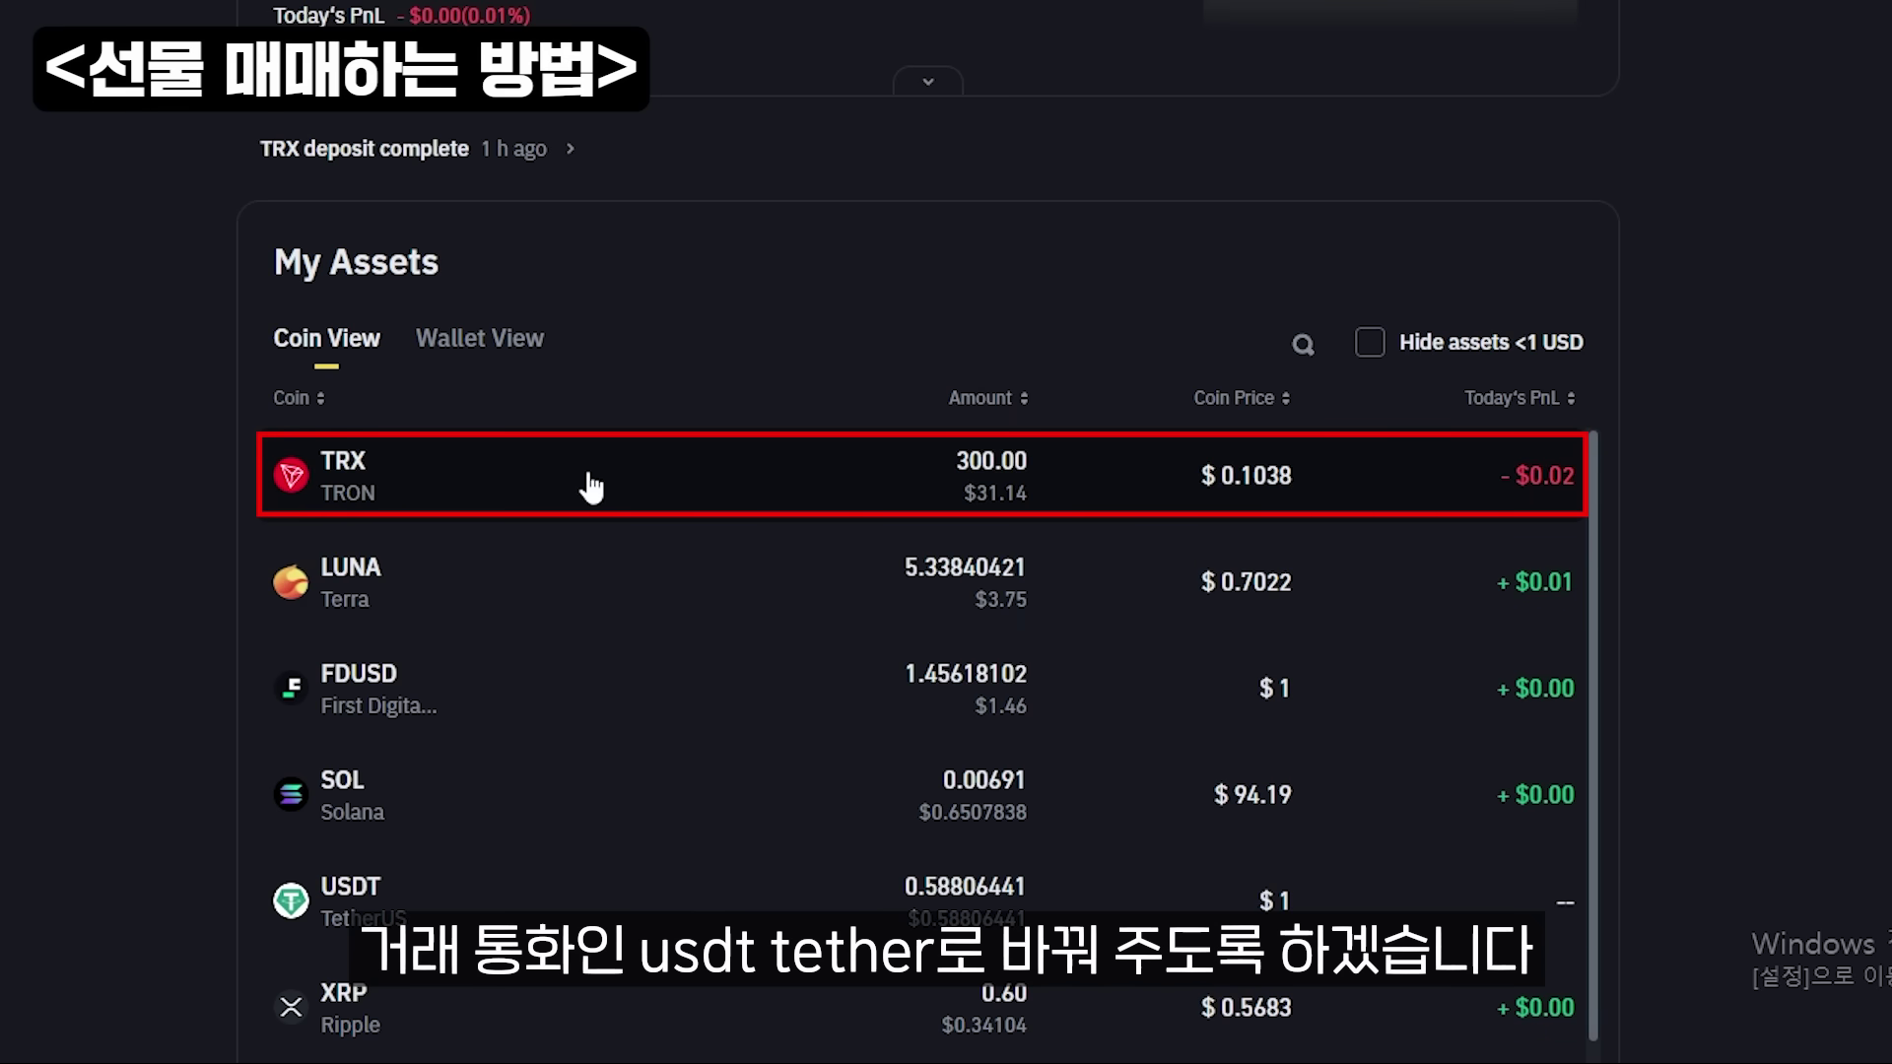
pyautogui.click(592, 487)
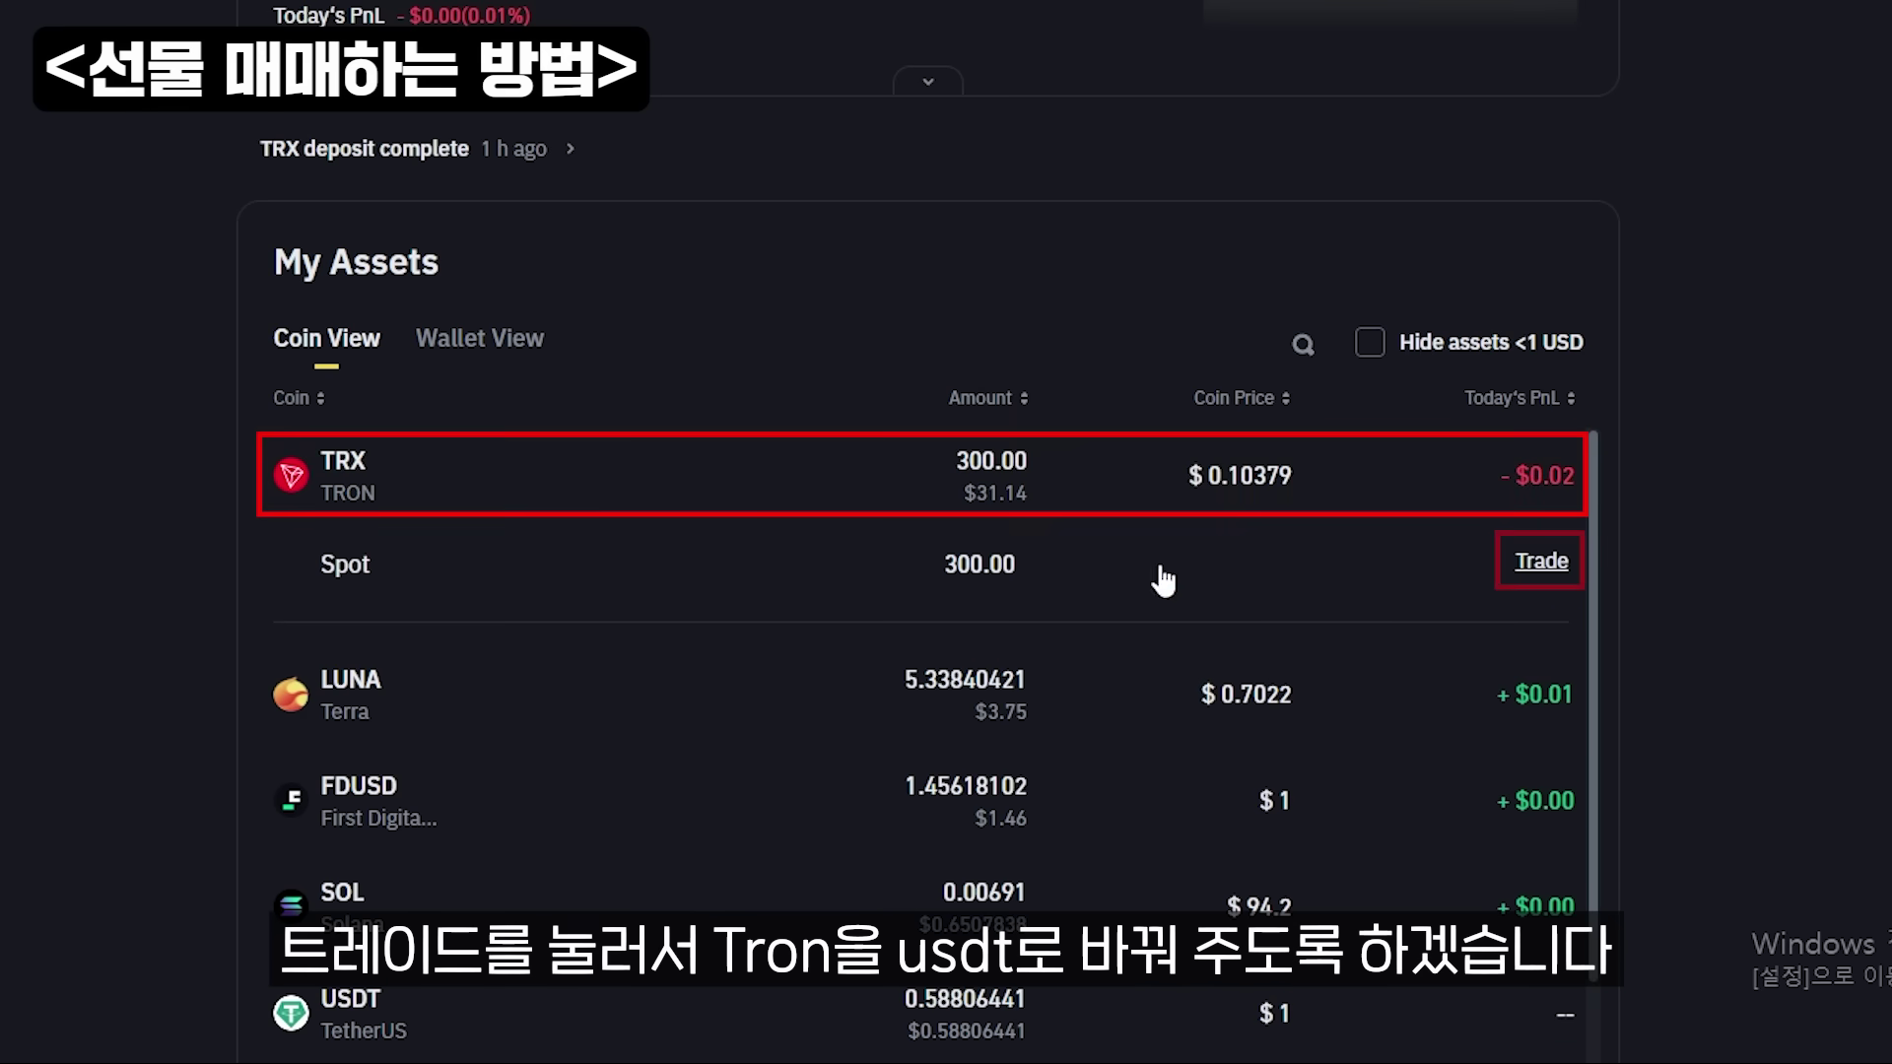
pyautogui.click(1543, 563)
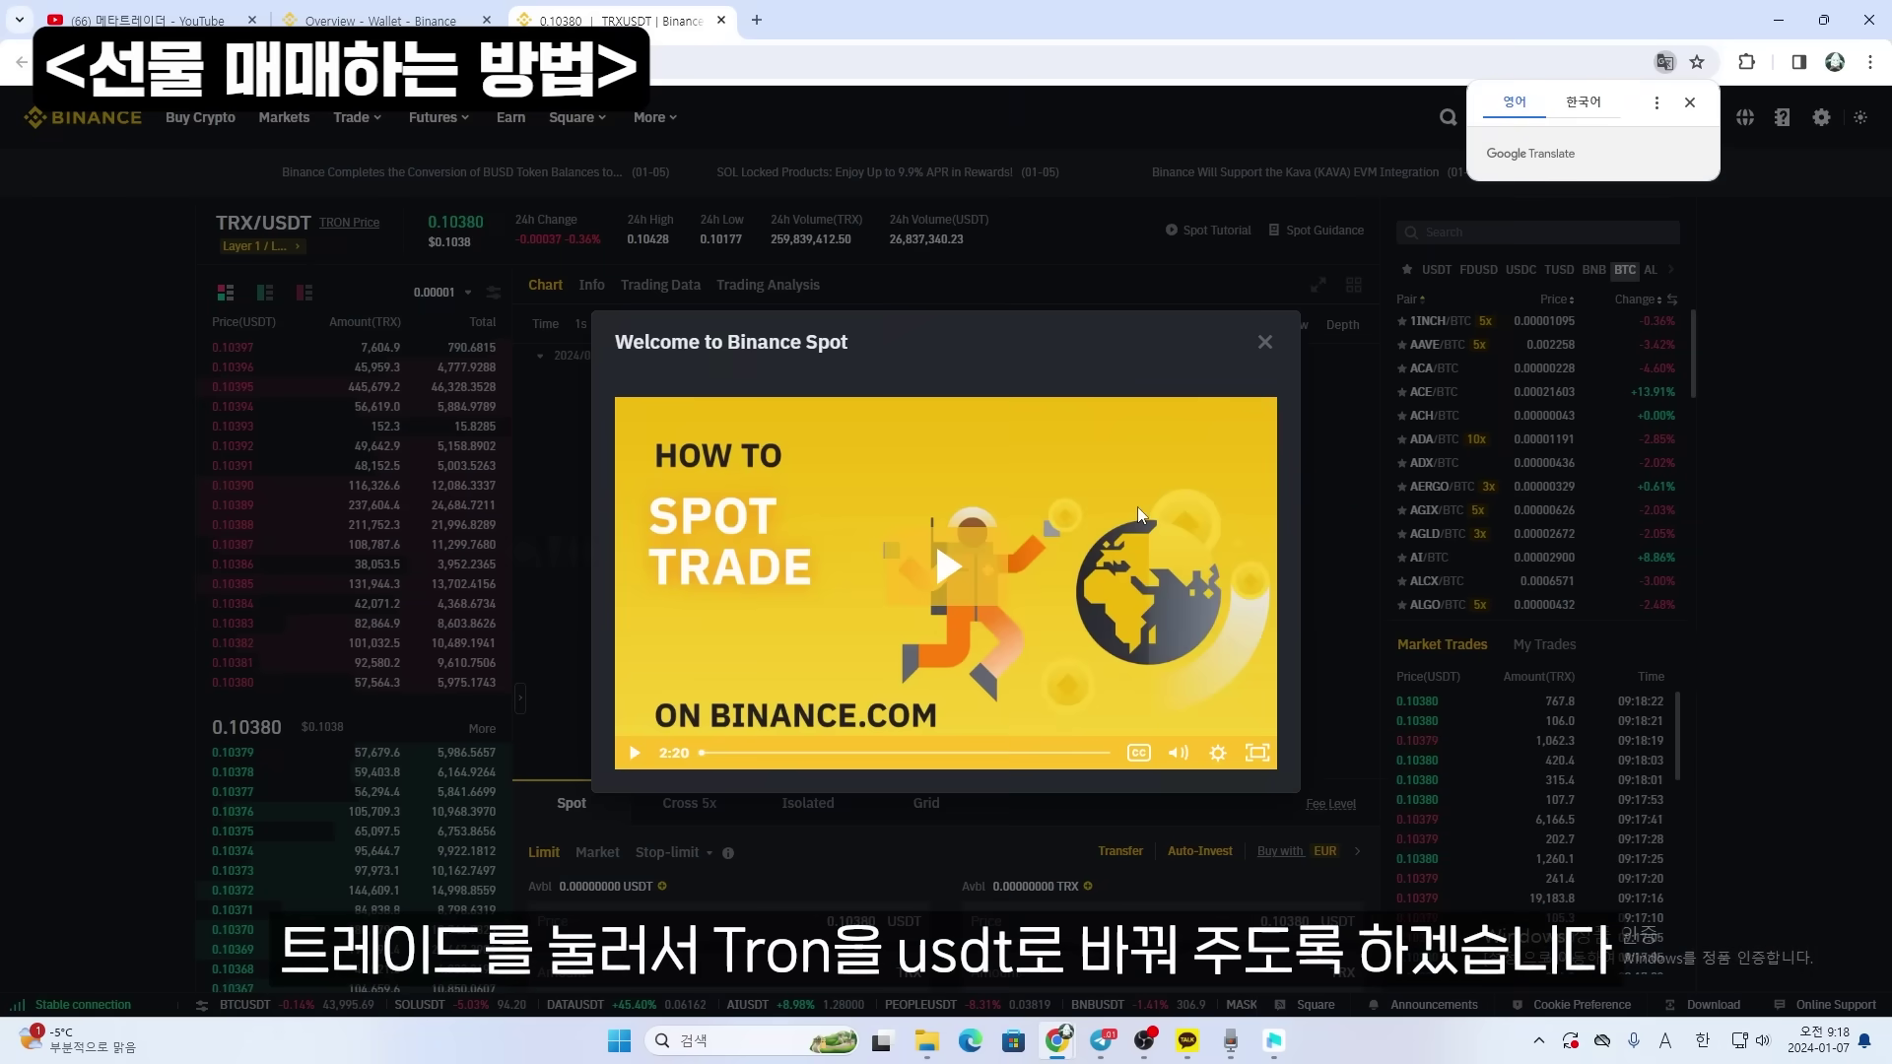
# - Dismiss the welcome and guide popups and place a limit sell for all 300 TRX
pyautogui.click(1271, 340)
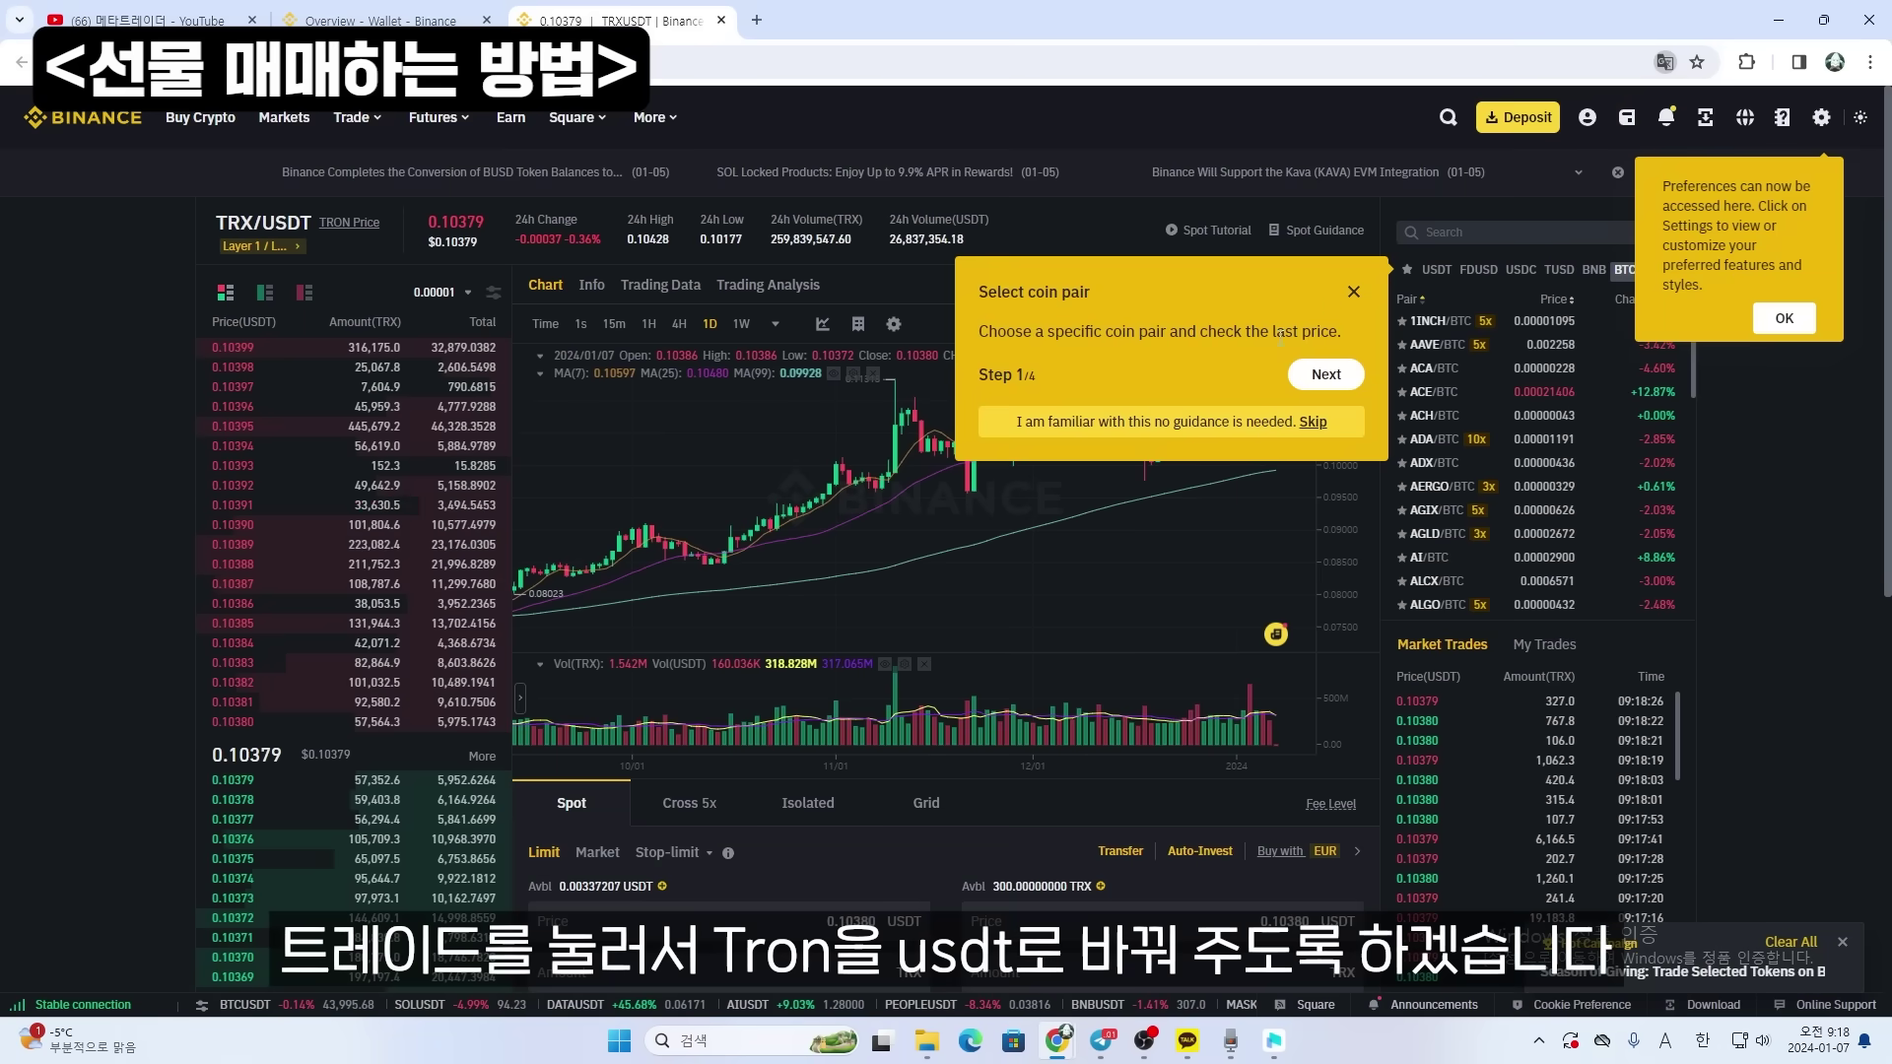
pyautogui.click(1352, 287)
pyautogui.scroll(-4, 968, 619)
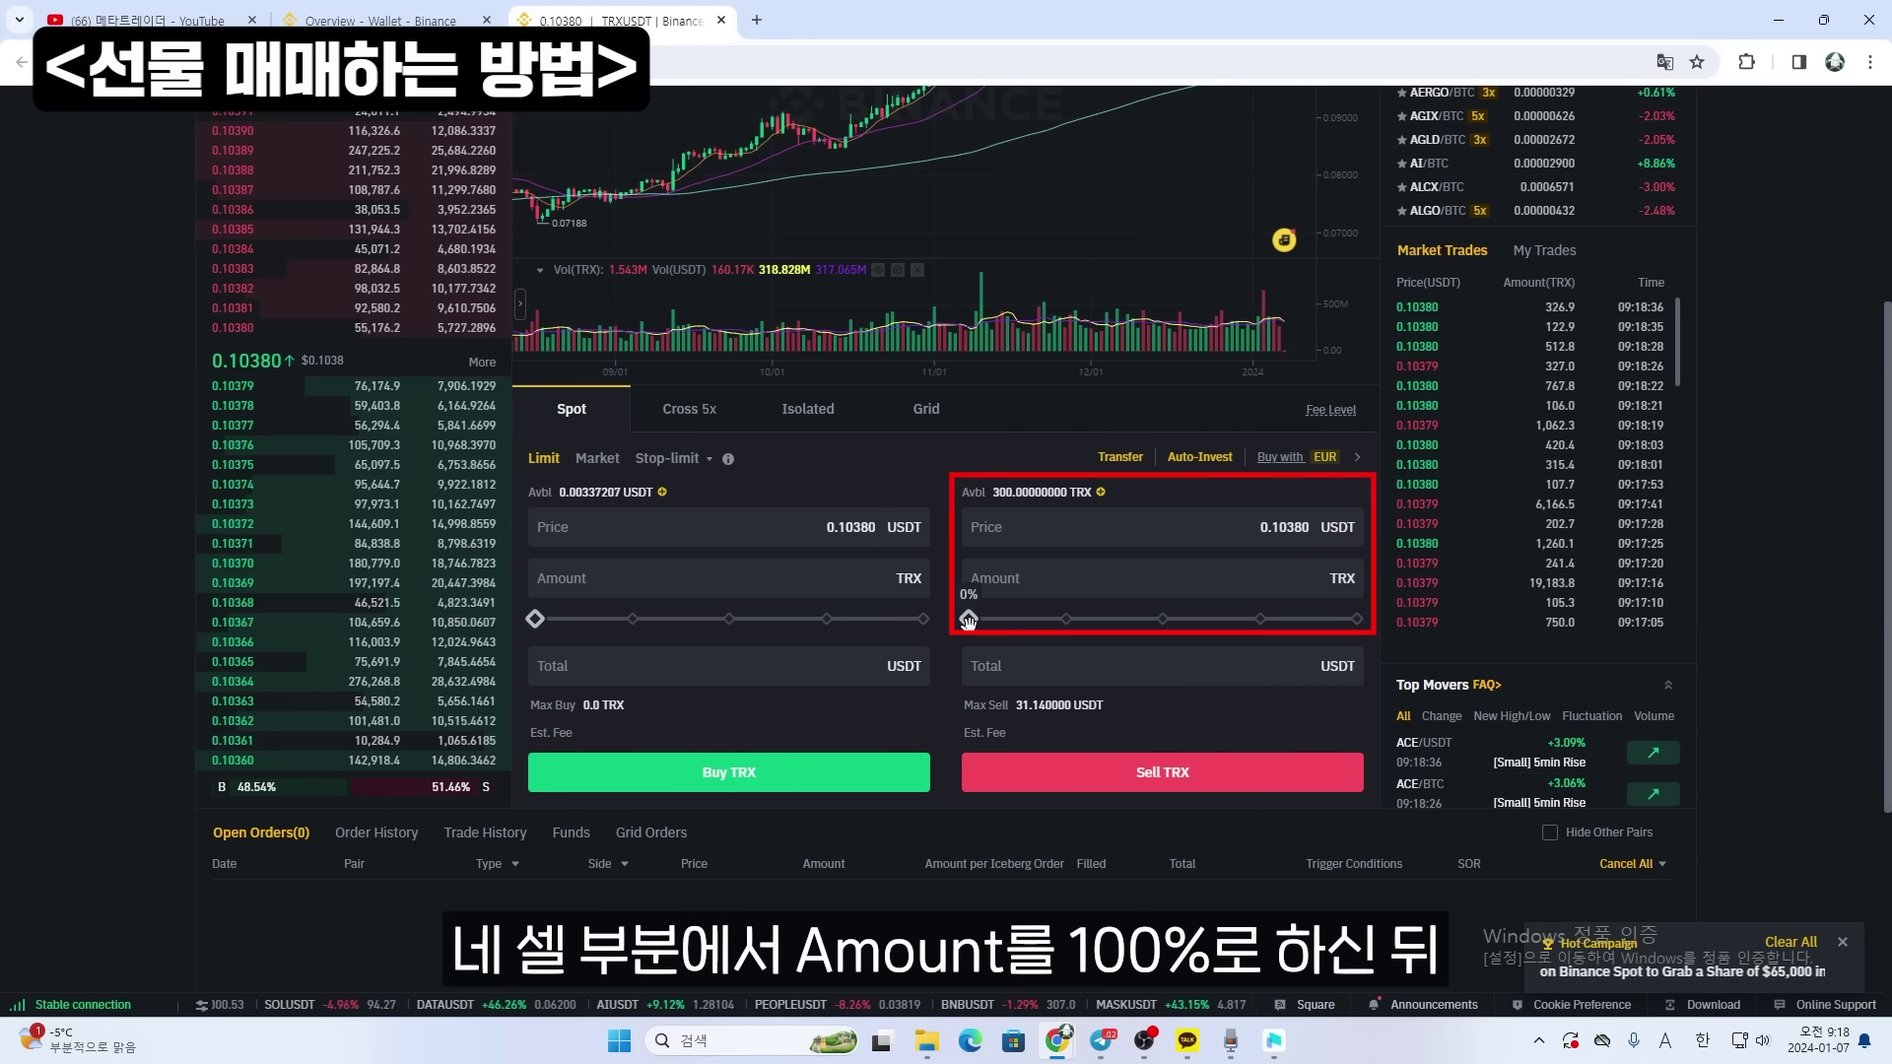
pyautogui.moveTo(969, 619); pyautogui.dragTo(1419, 634)
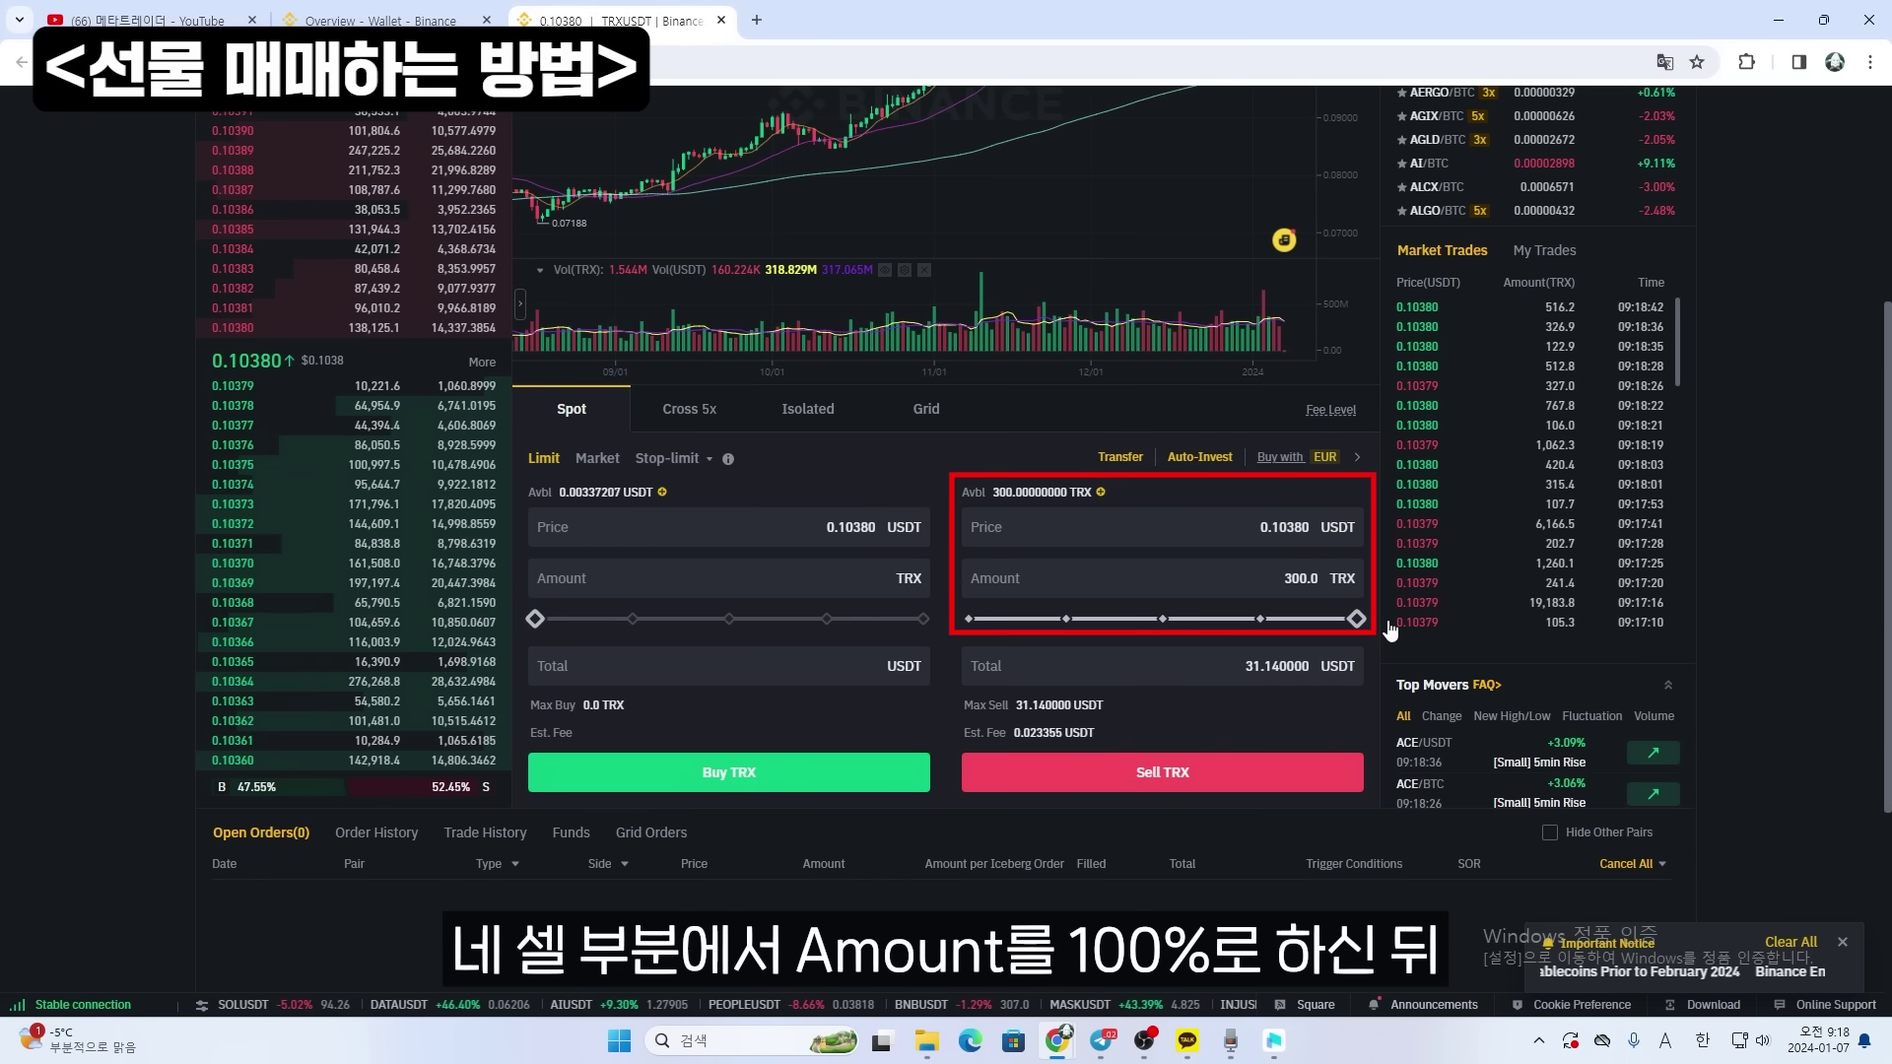
pyautogui.click(1266, 773)
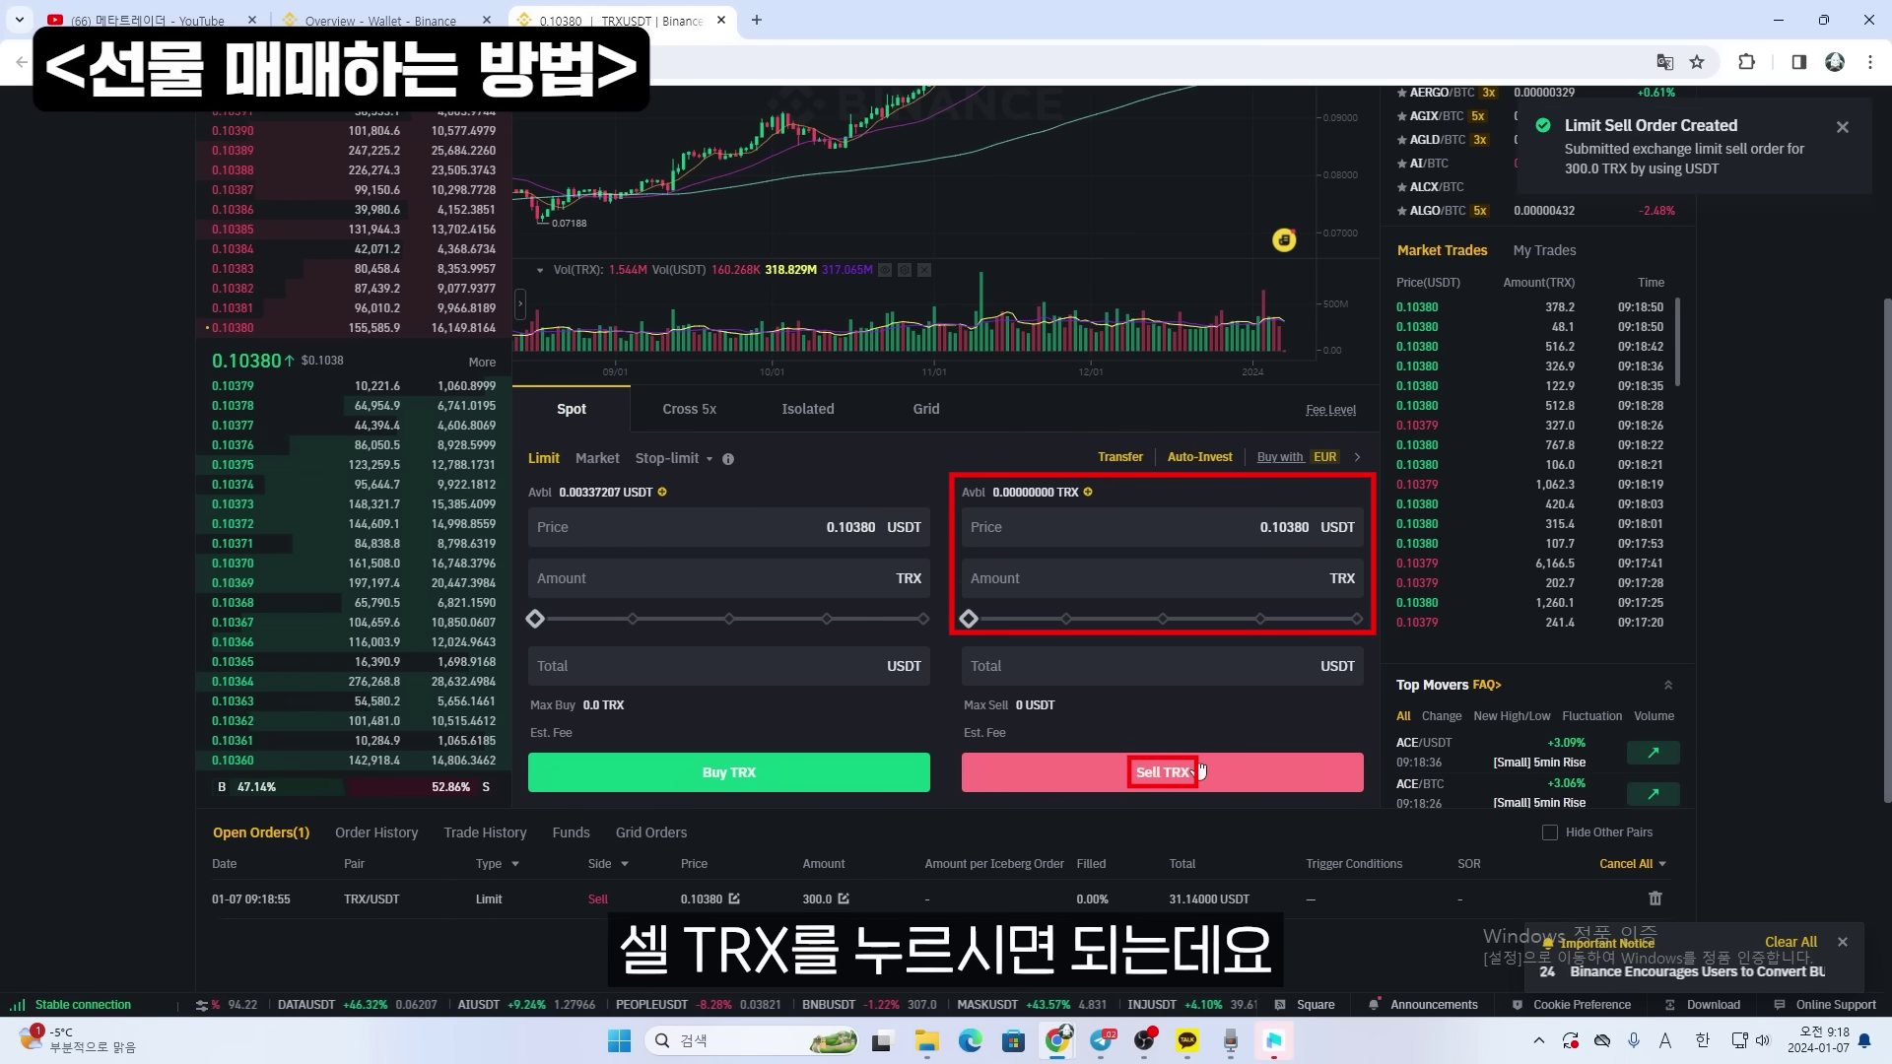
# - Cancel the unfilled limit sell and sell all 300 TRX at market price instead
pyautogui.scroll(-3, 1226, 718)
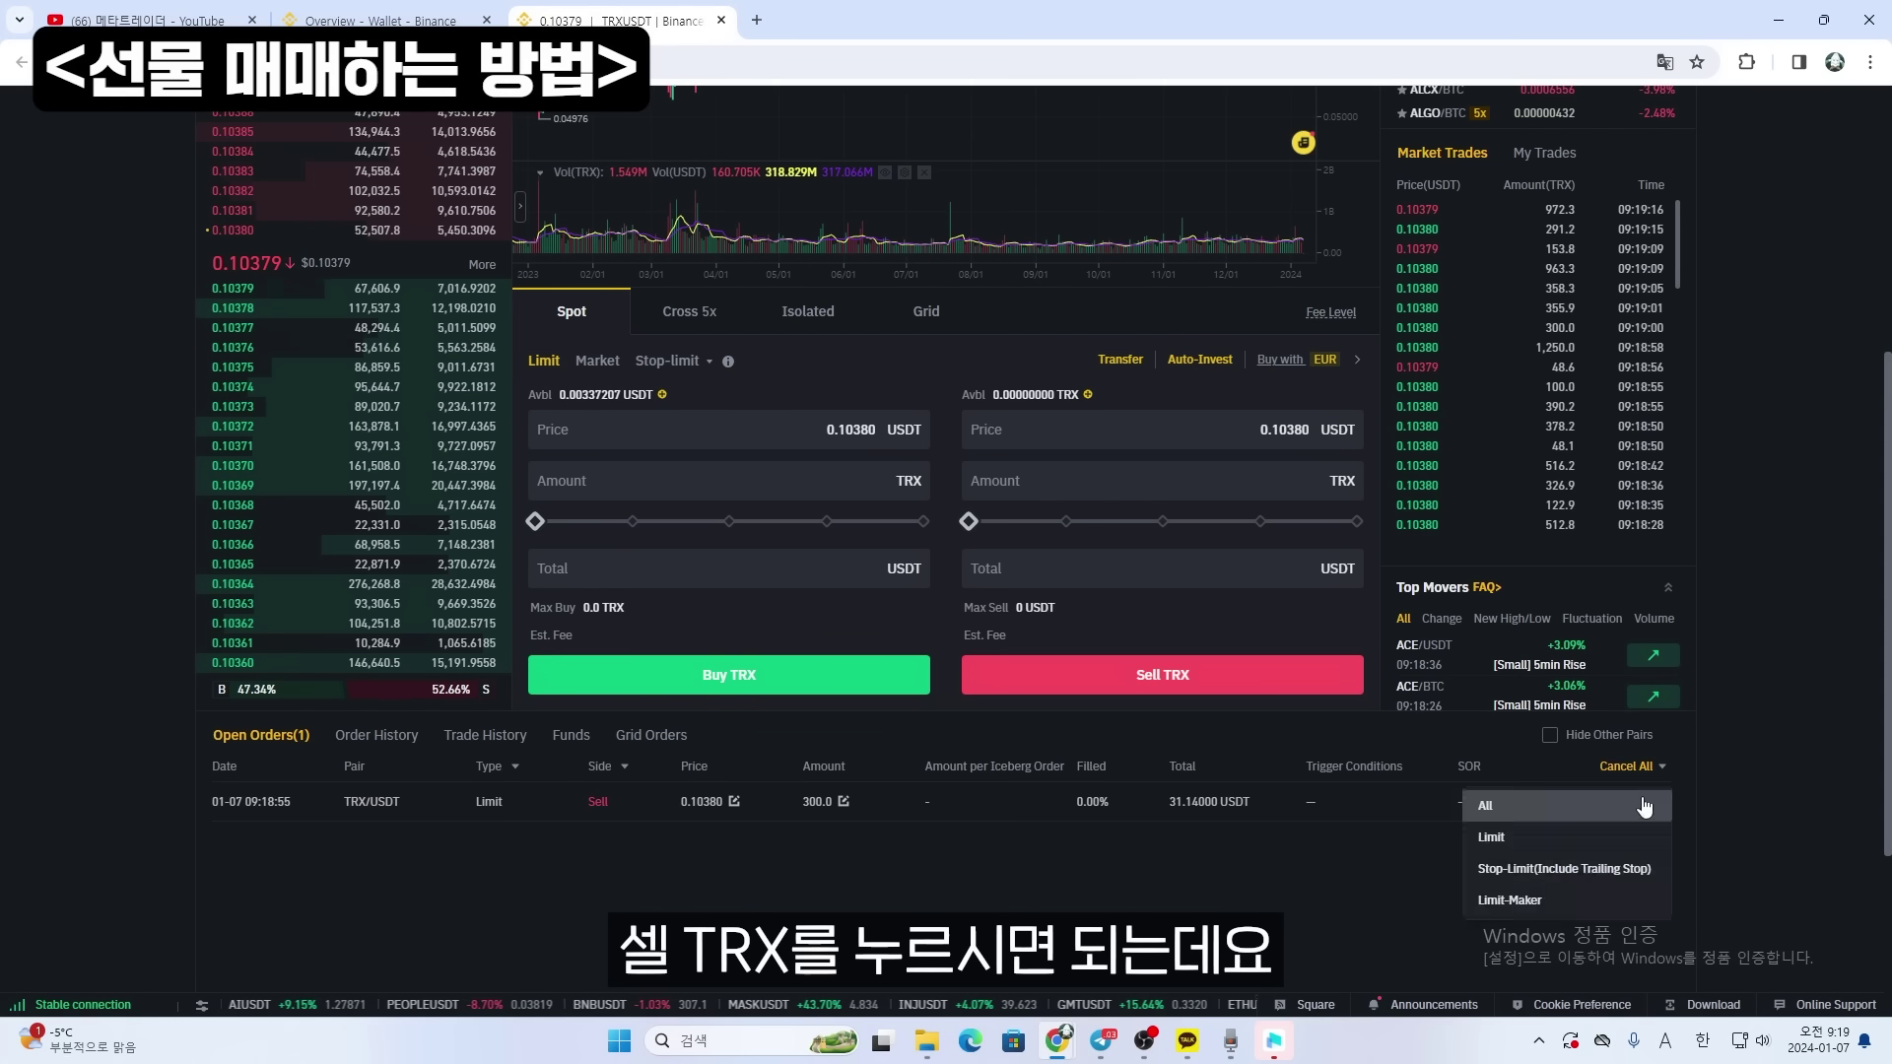
pyautogui.scroll(2, 1187, 778)
pyautogui.scroll(-2, 1187, 781)
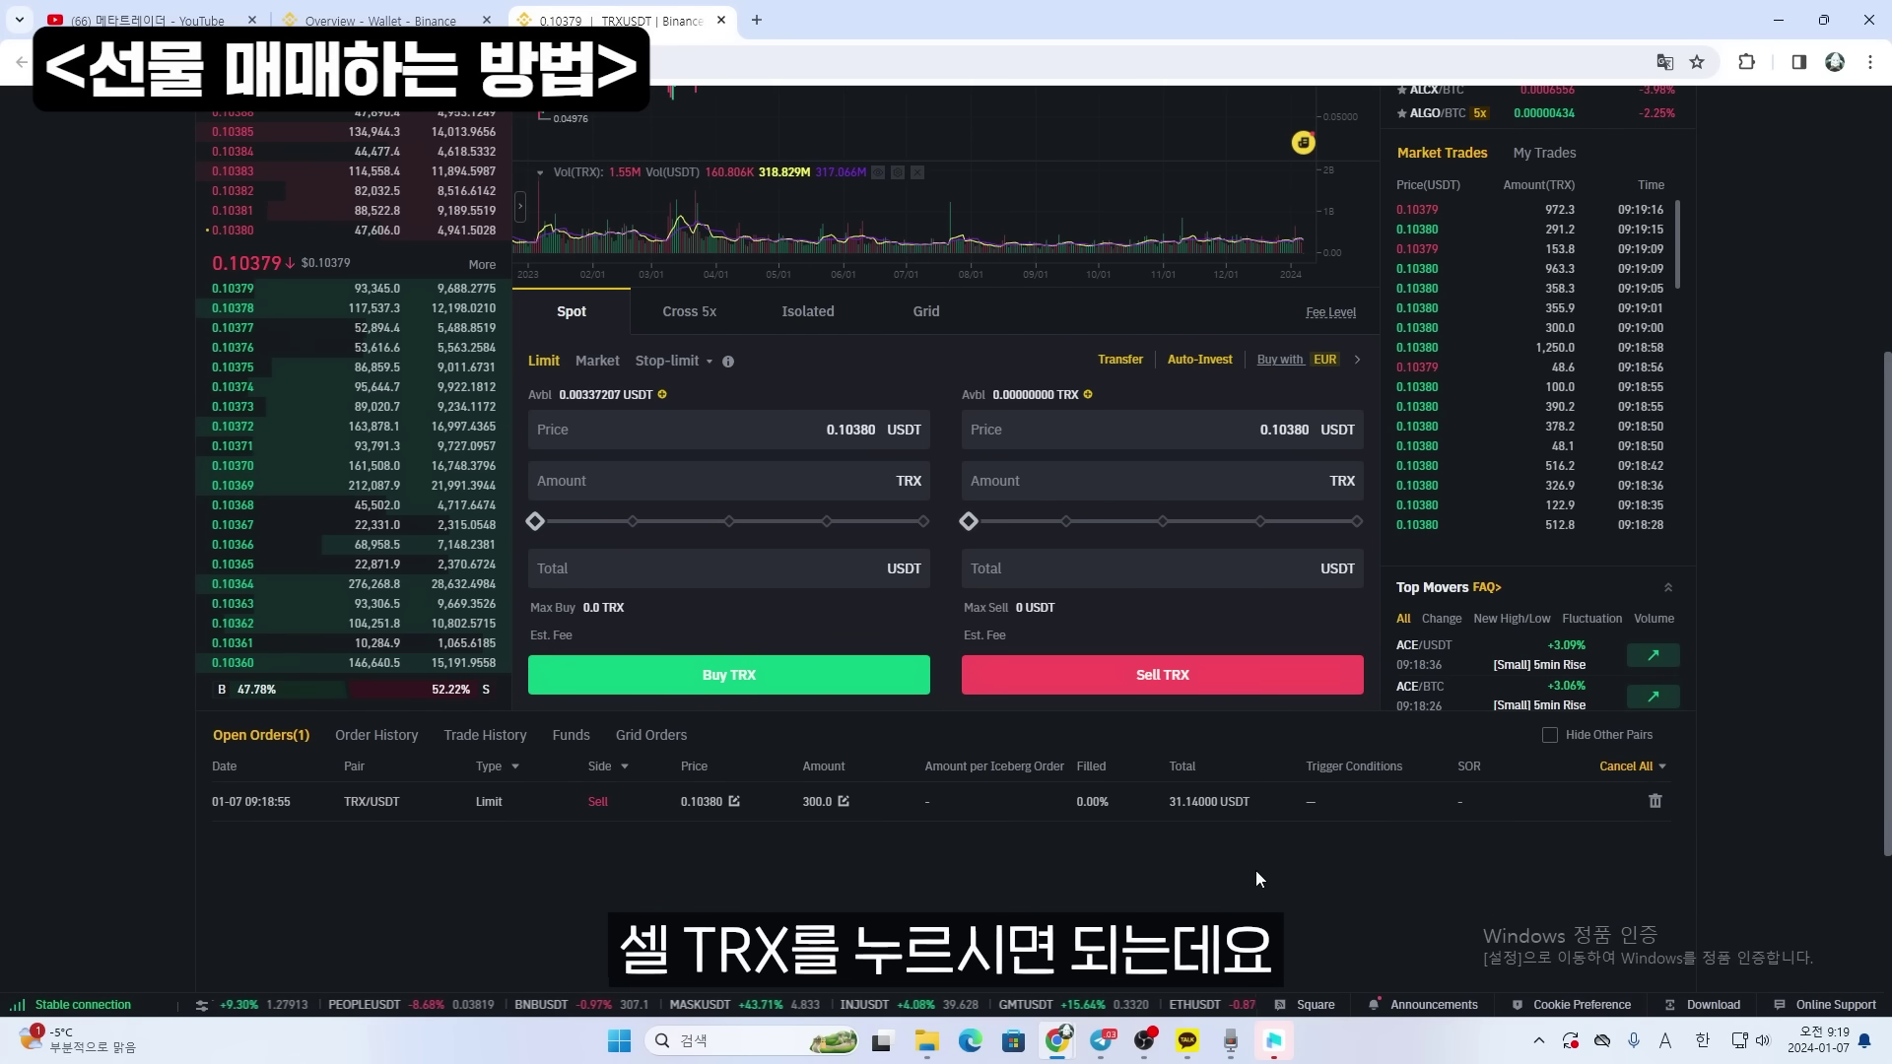
pyautogui.click(1656, 806)
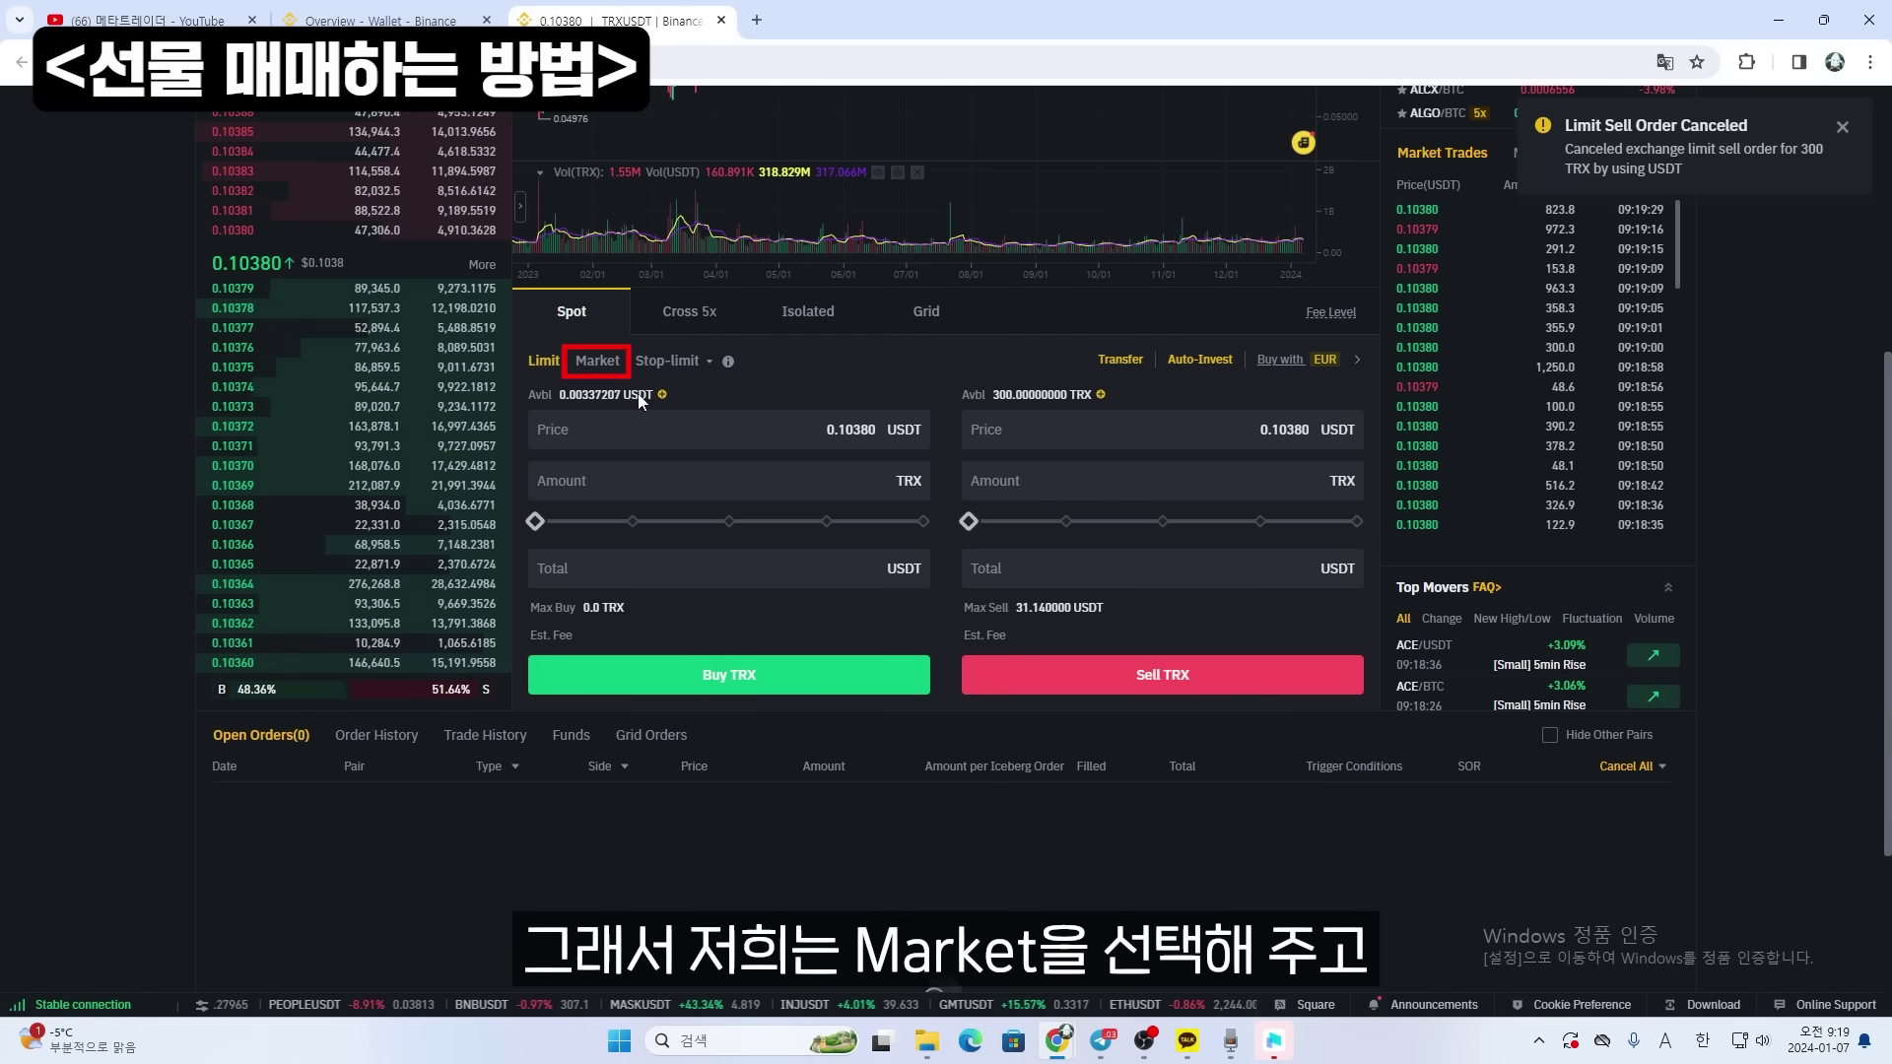
pyautogui.click(594, 363)
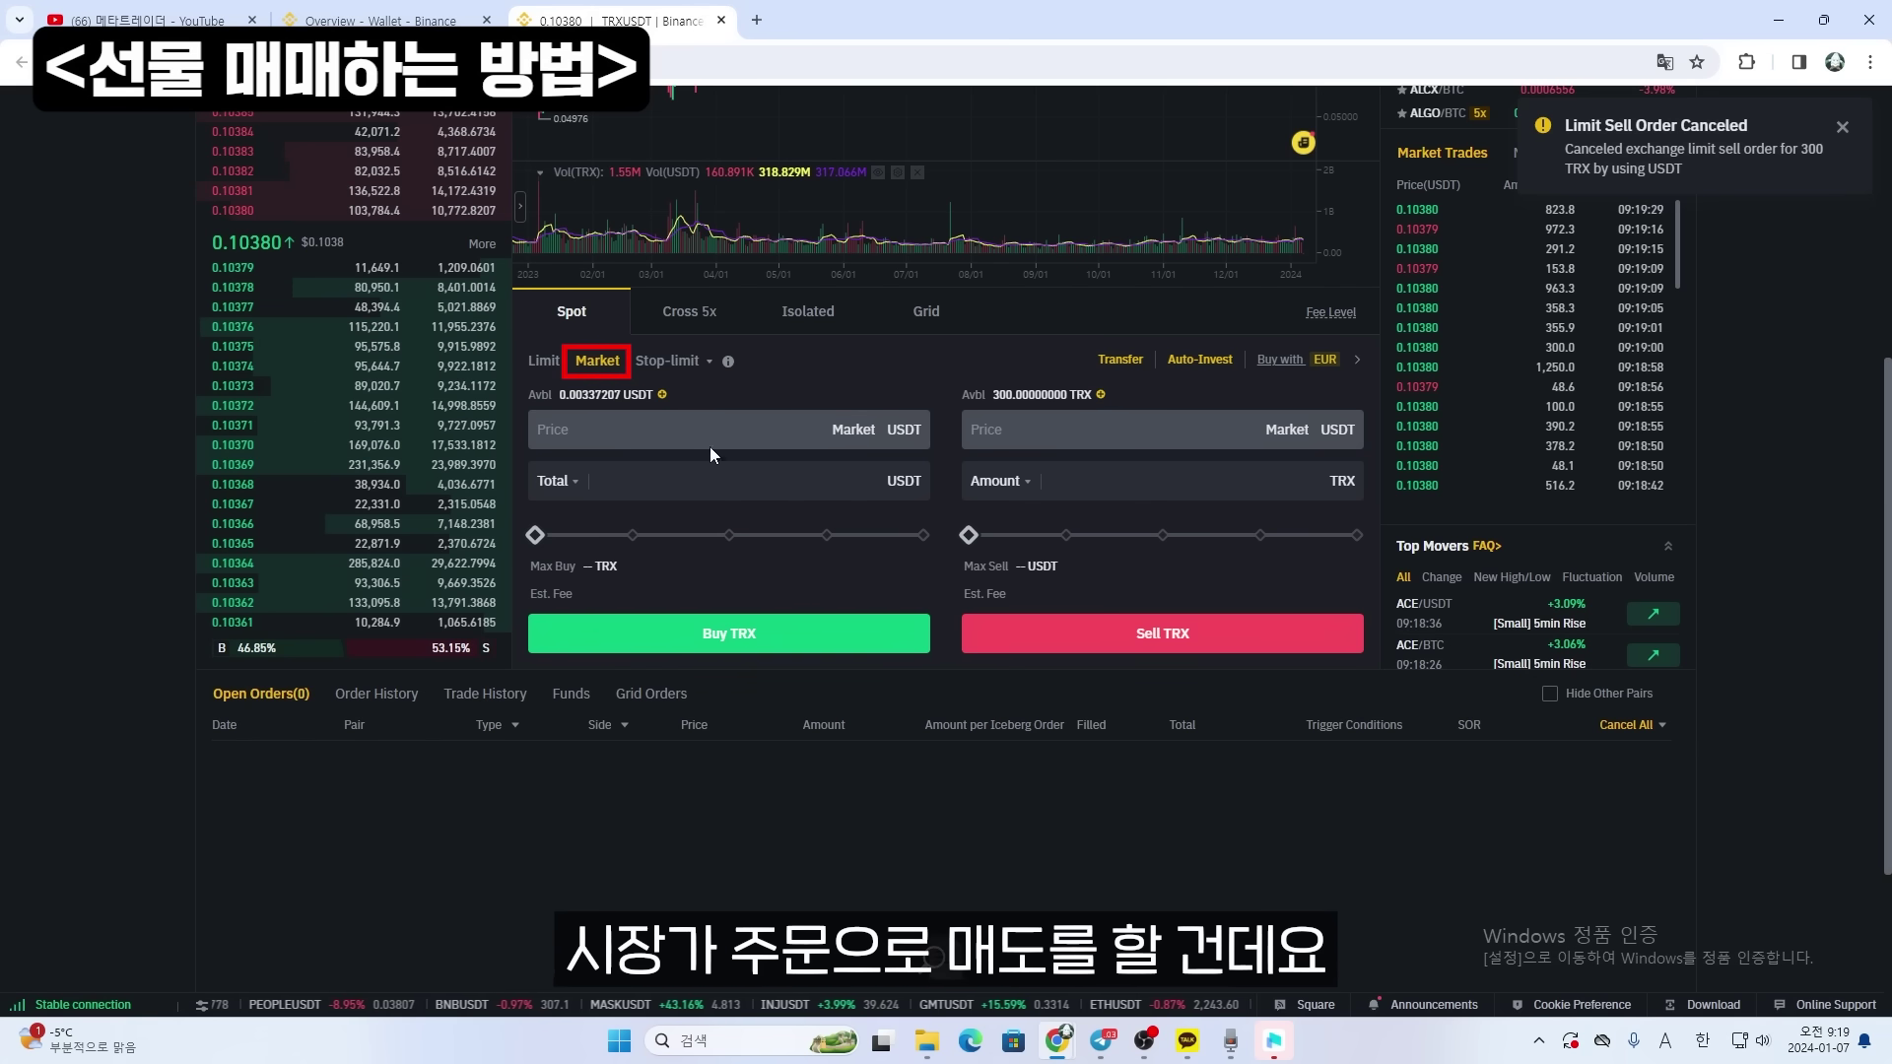
pyautogui.moveTo(967, 534); pyautogui.dragTo(1357, 534)
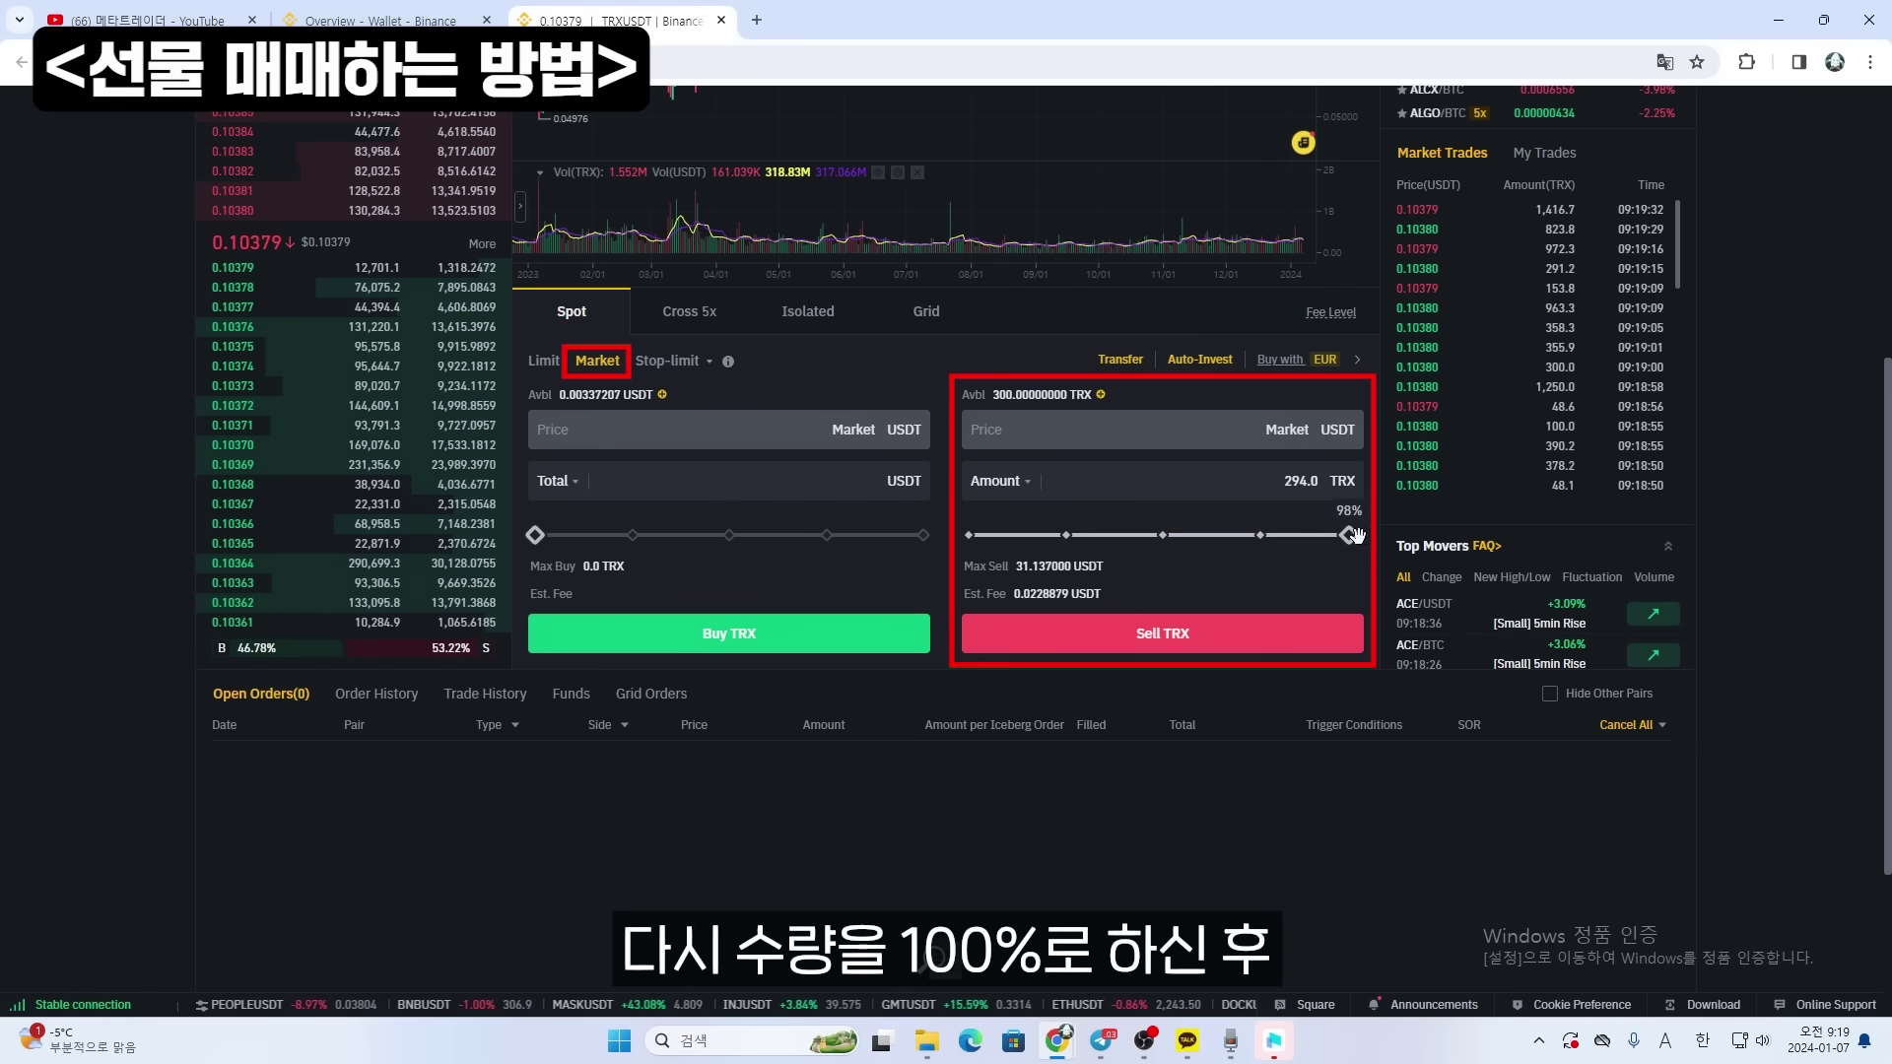
pyautogui.click(1281, 636)
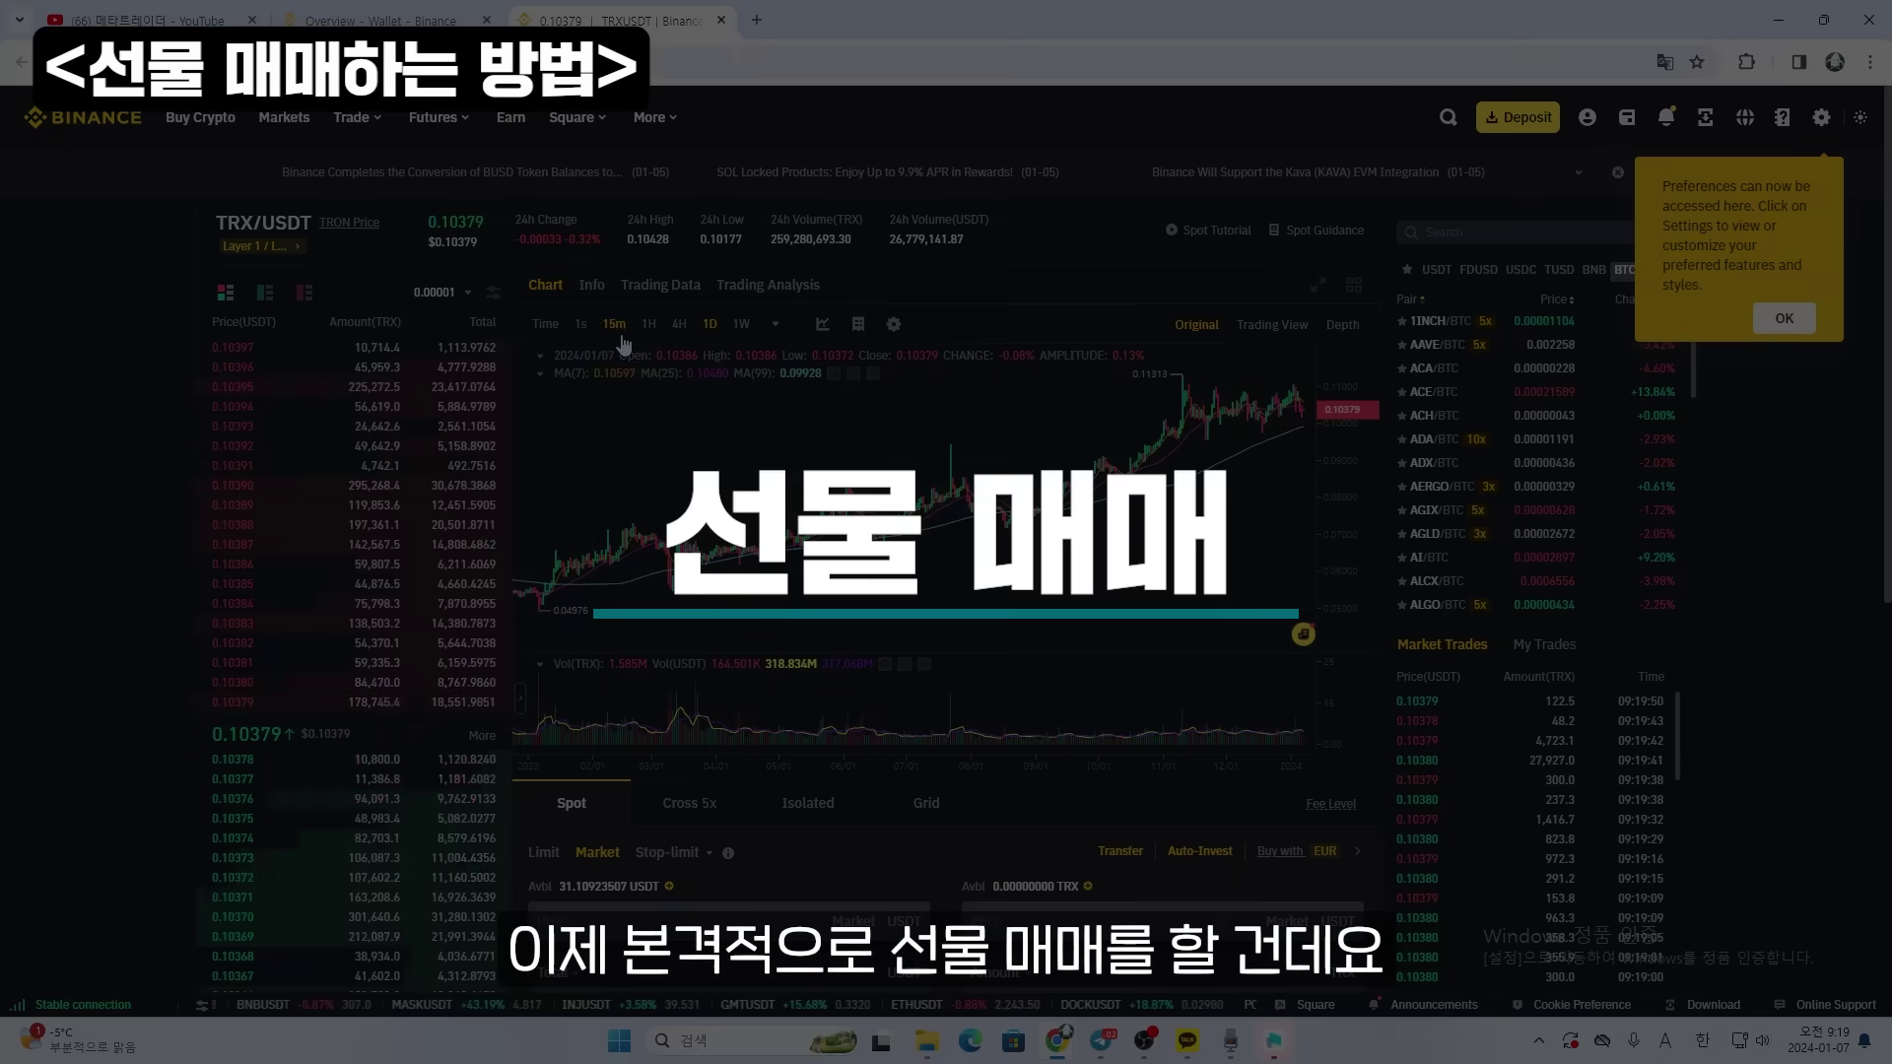
# - Open BTCUSDT USDⓈ-M futures and transfer the full 31.10923507 USDT from Spot into futures
pyautogui.moveTo(419, 121)
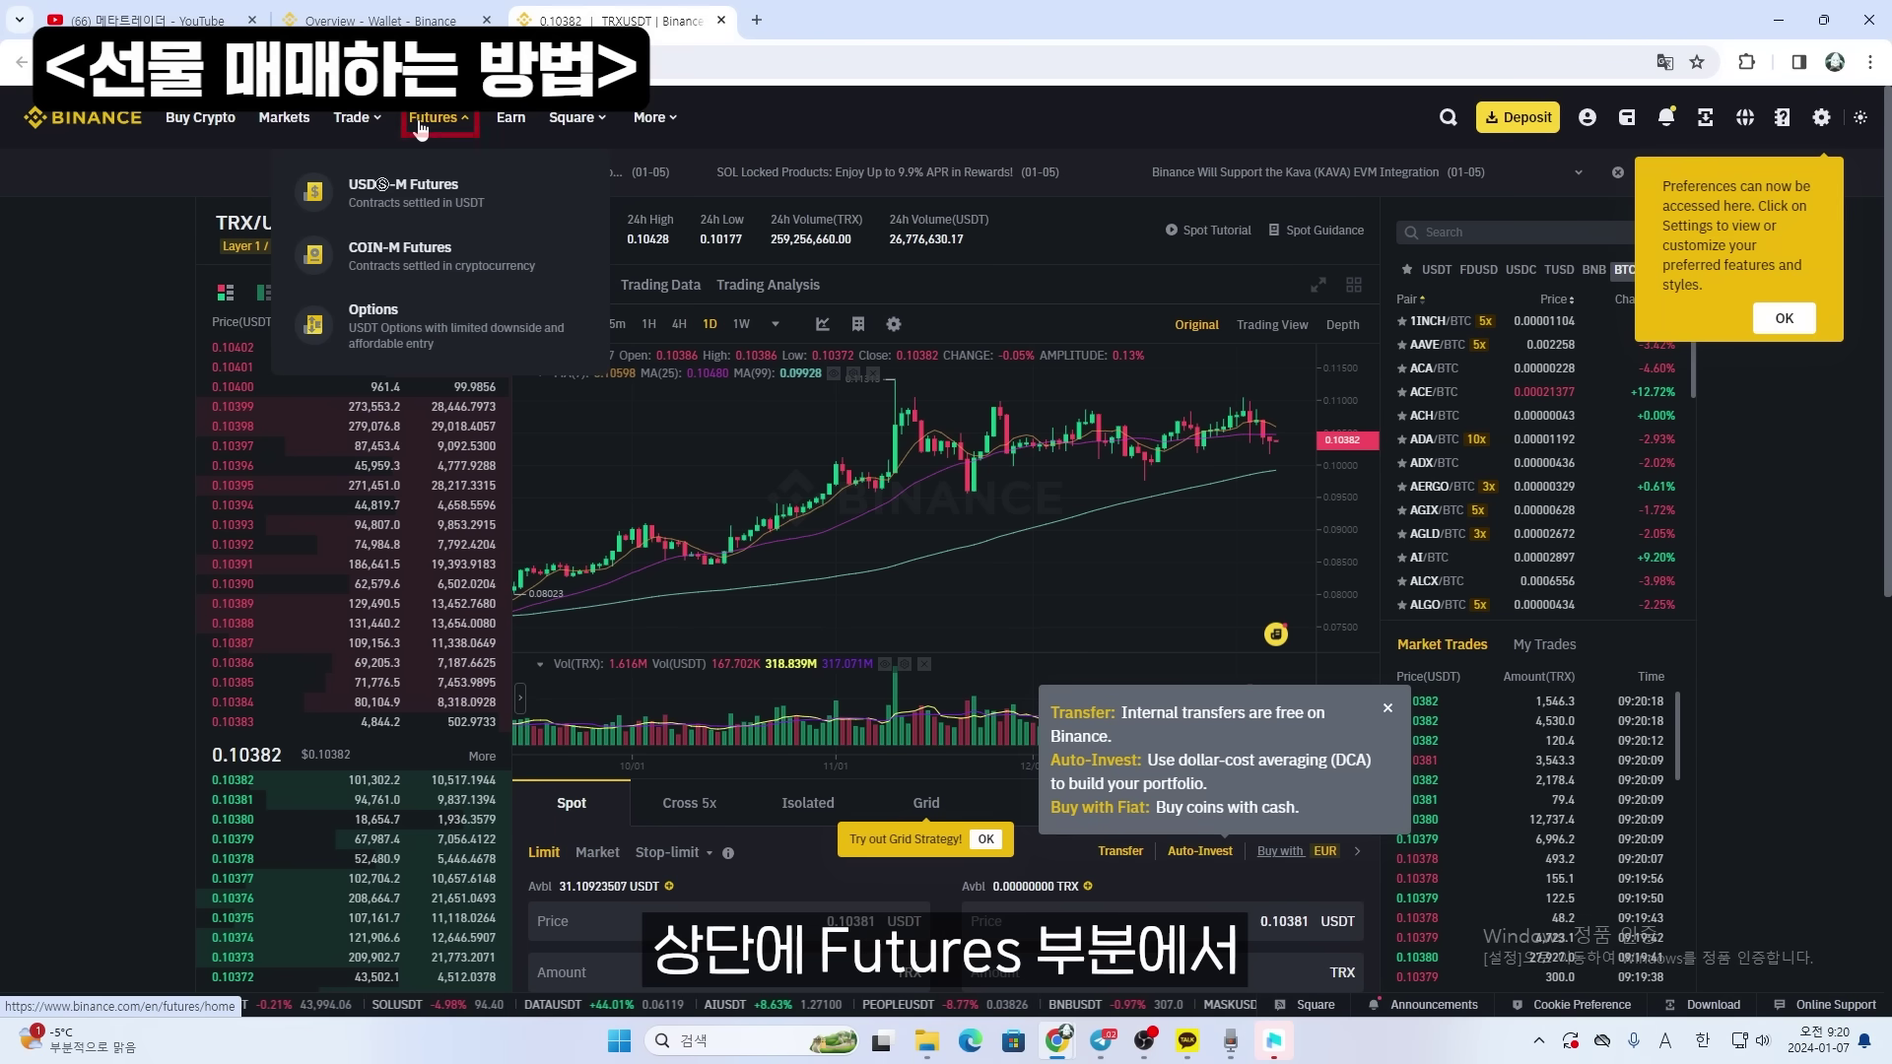
pyautogui.click(467, 193)
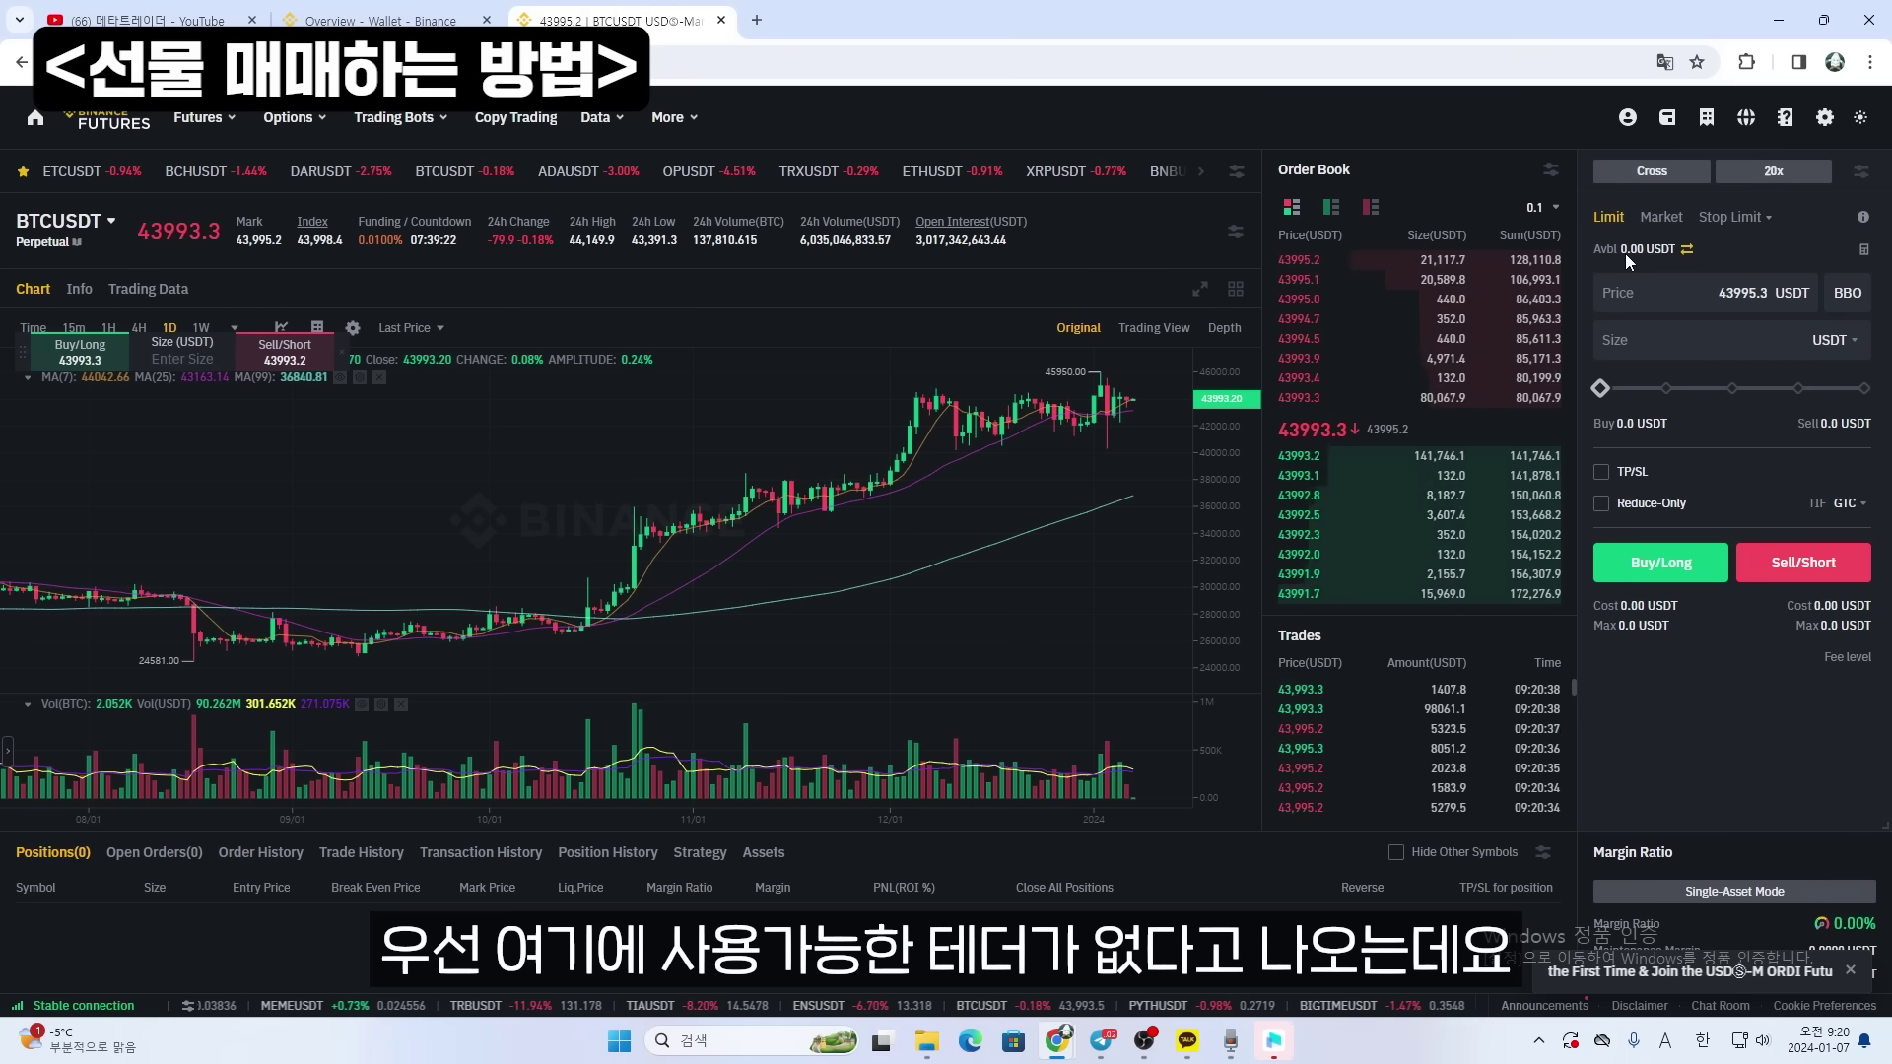
pyautogui.click(1689, 250)
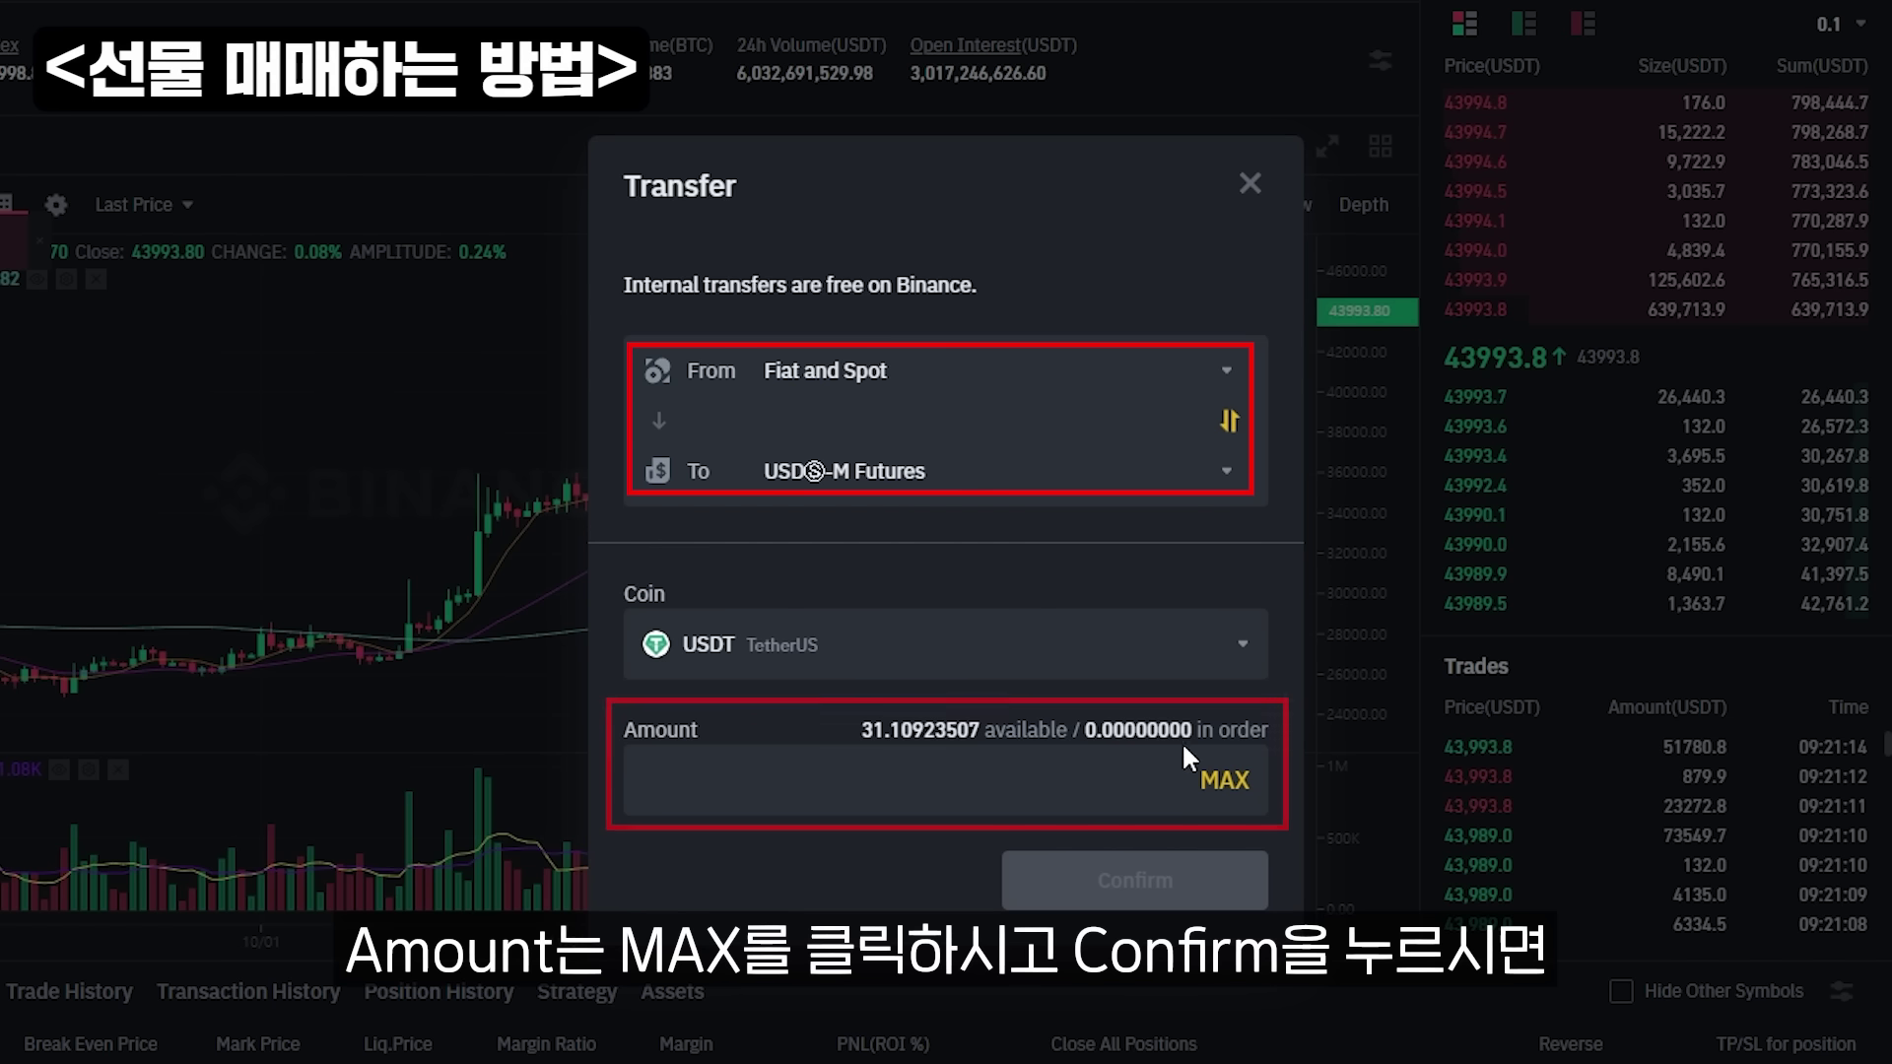
pyautogui.click(1222, 784)
pyautogui.click(1172, 859)
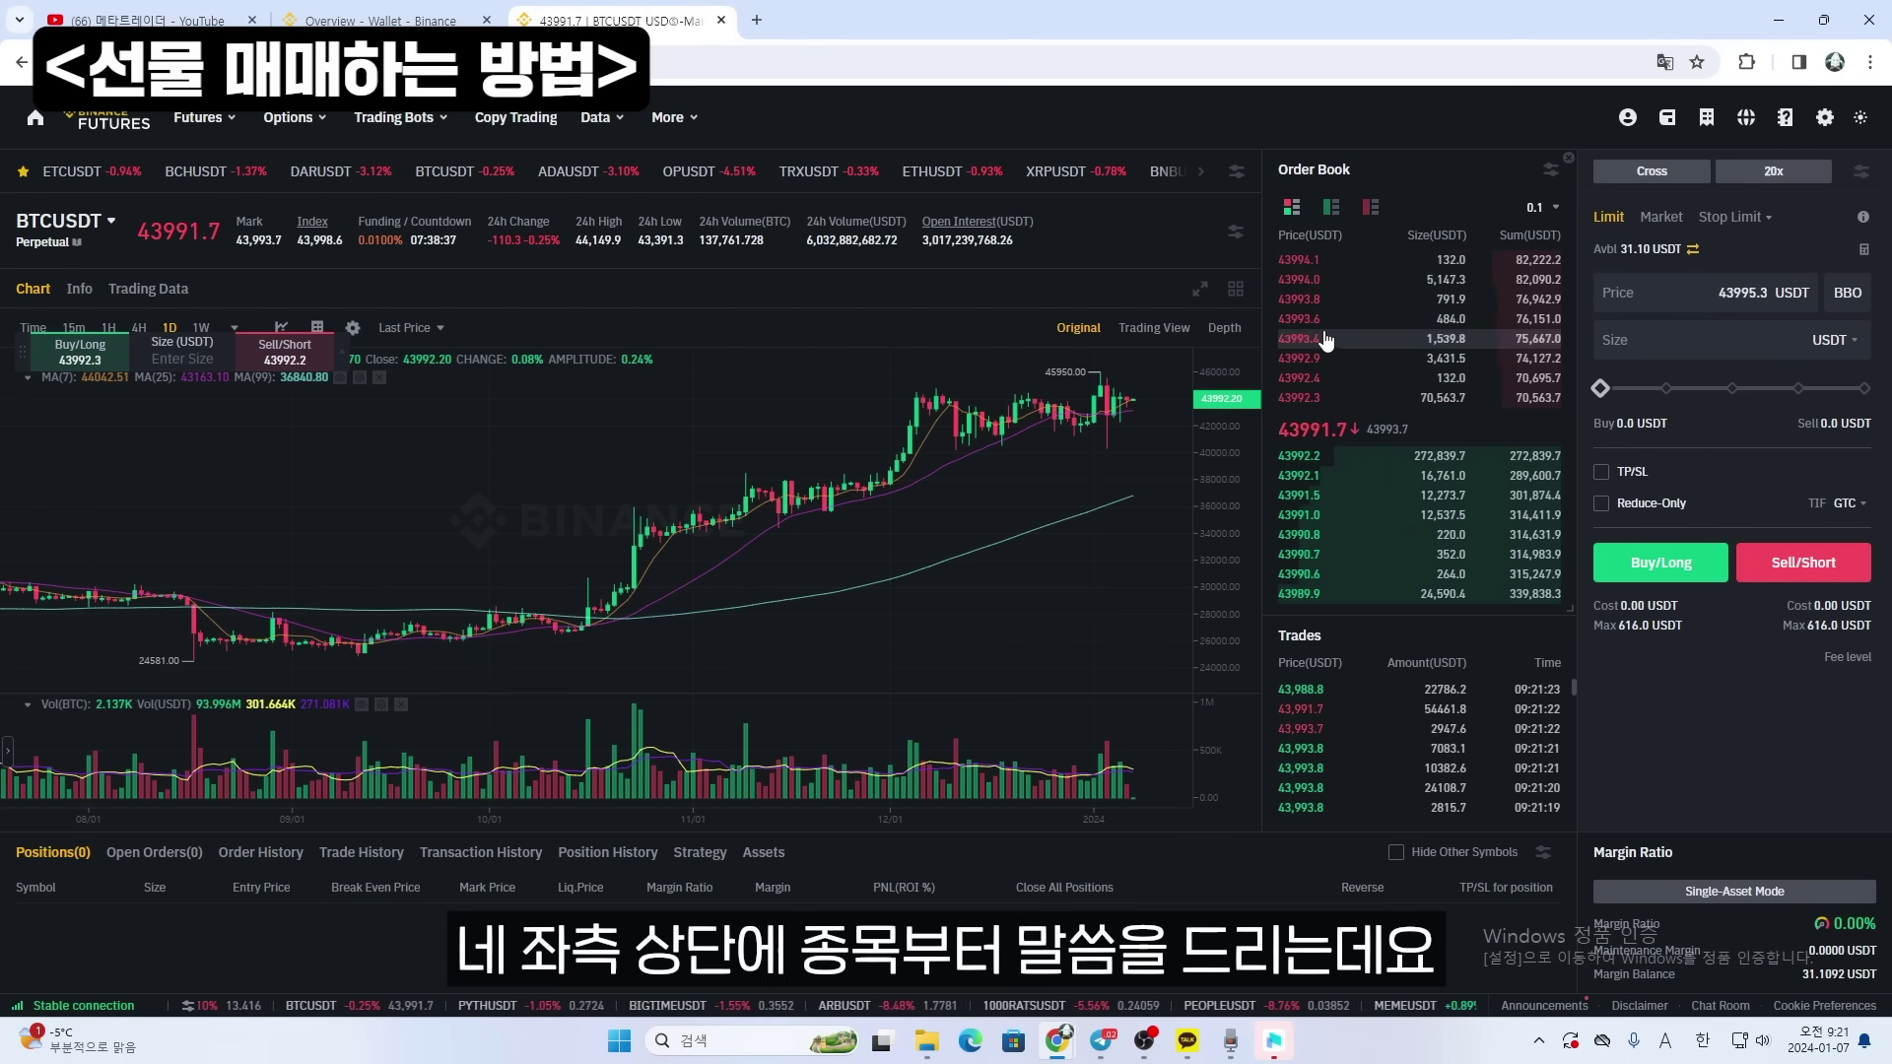
# - Star XMRUSDT and DASHUSDT in the contract list, then view the Favorites list
pyautogui.moveTo(94, 239)
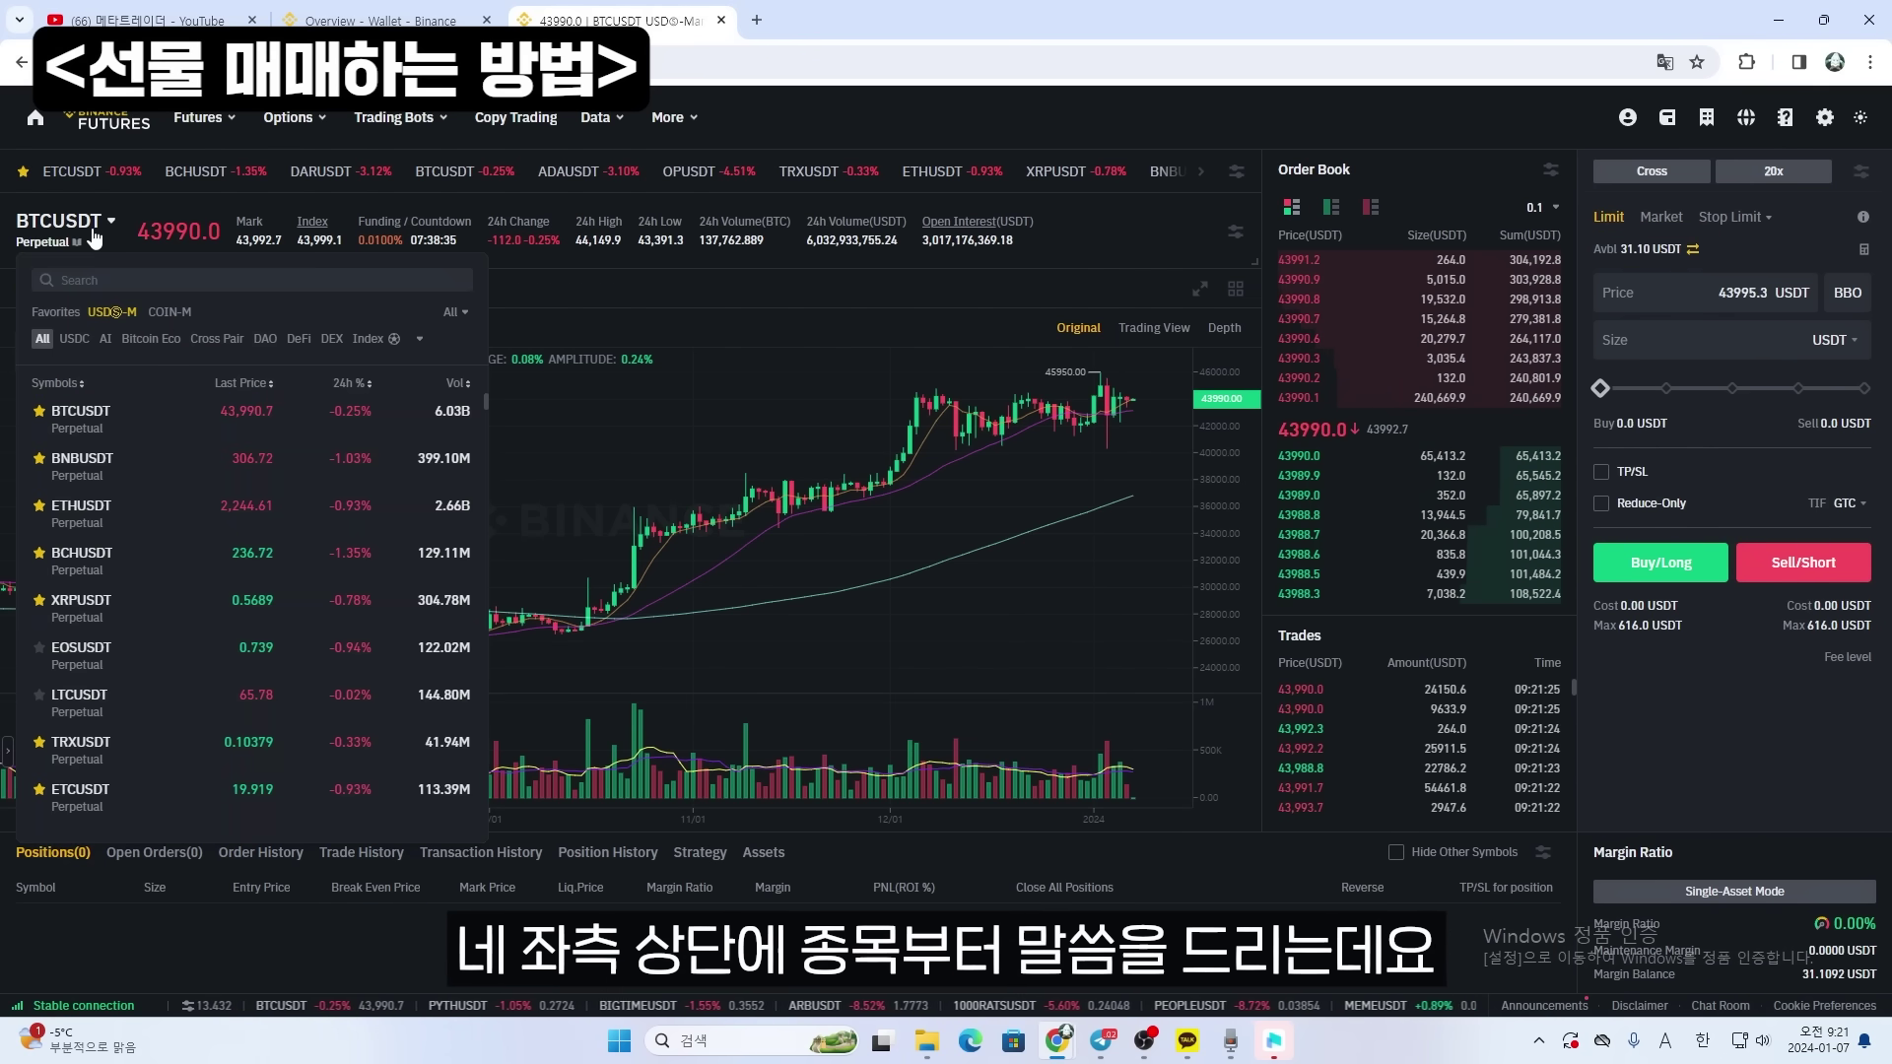
pyautogui.scroll(-5, 158, 458)
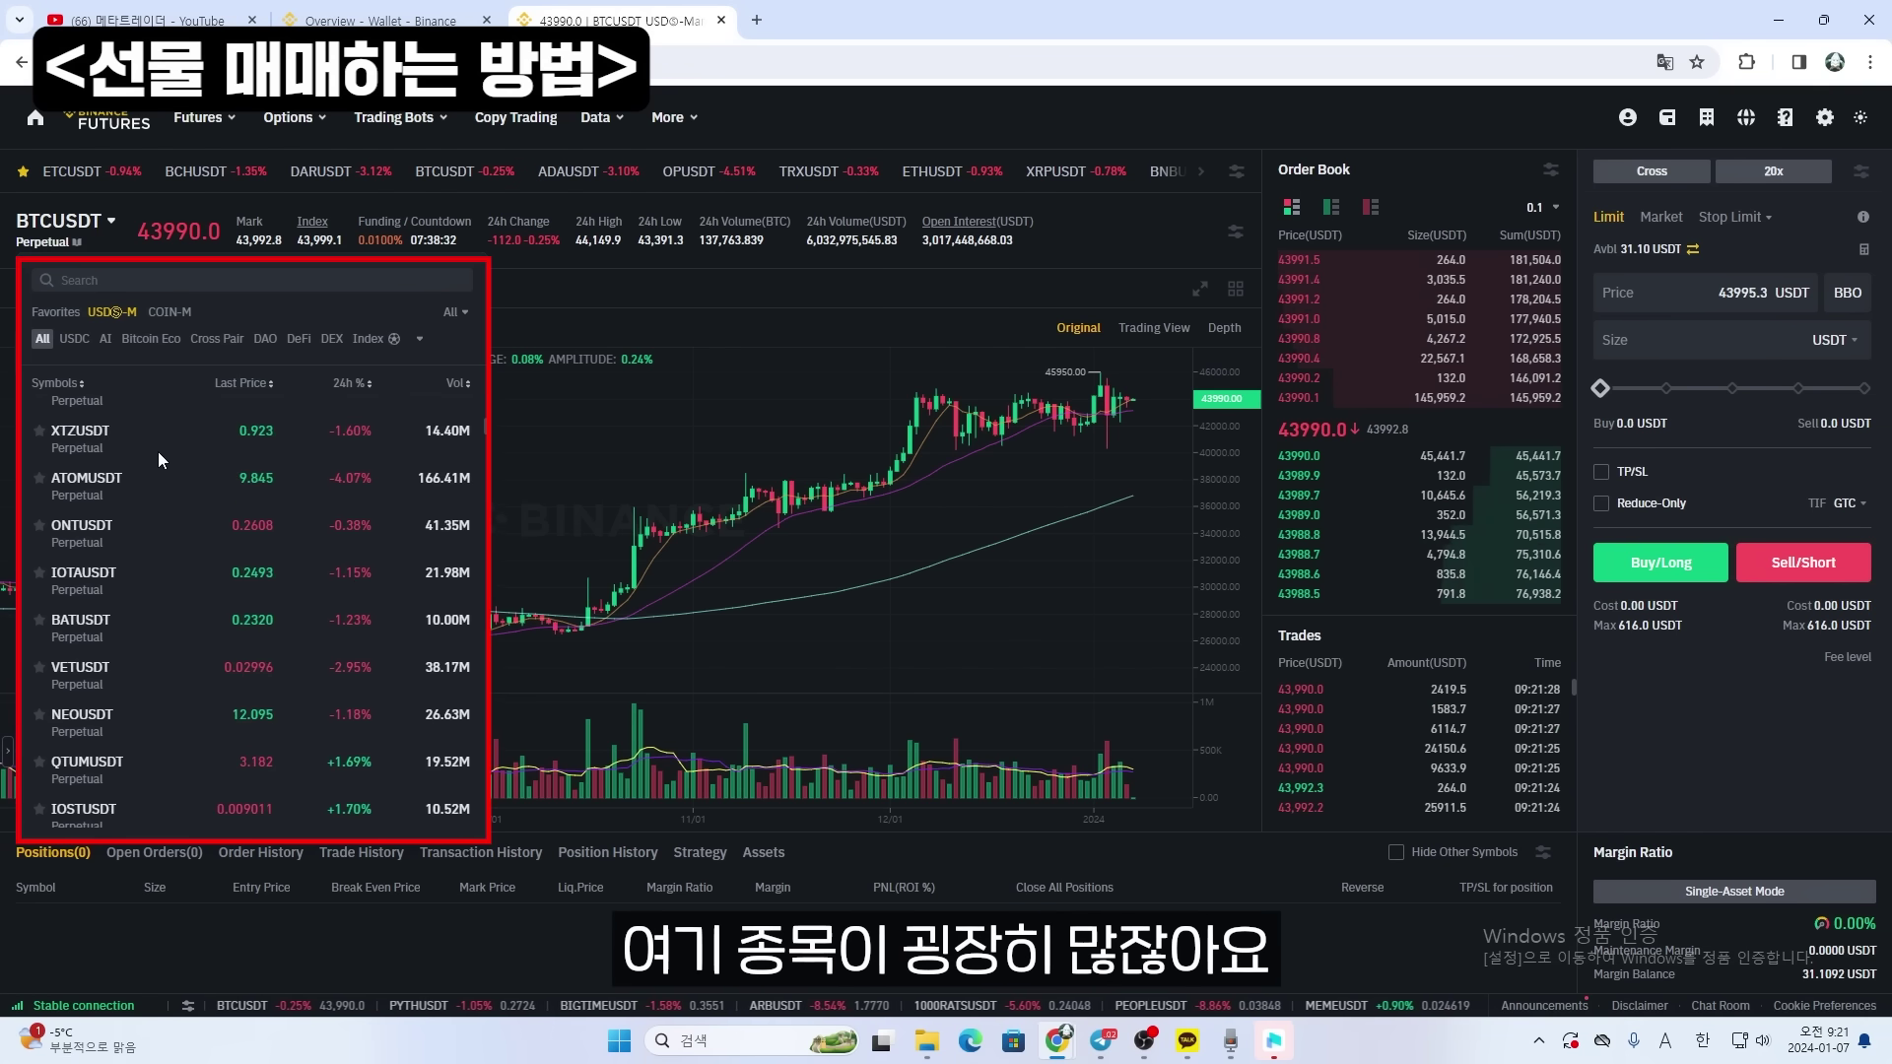
pyautogui.scroll(-3, 158, 451)
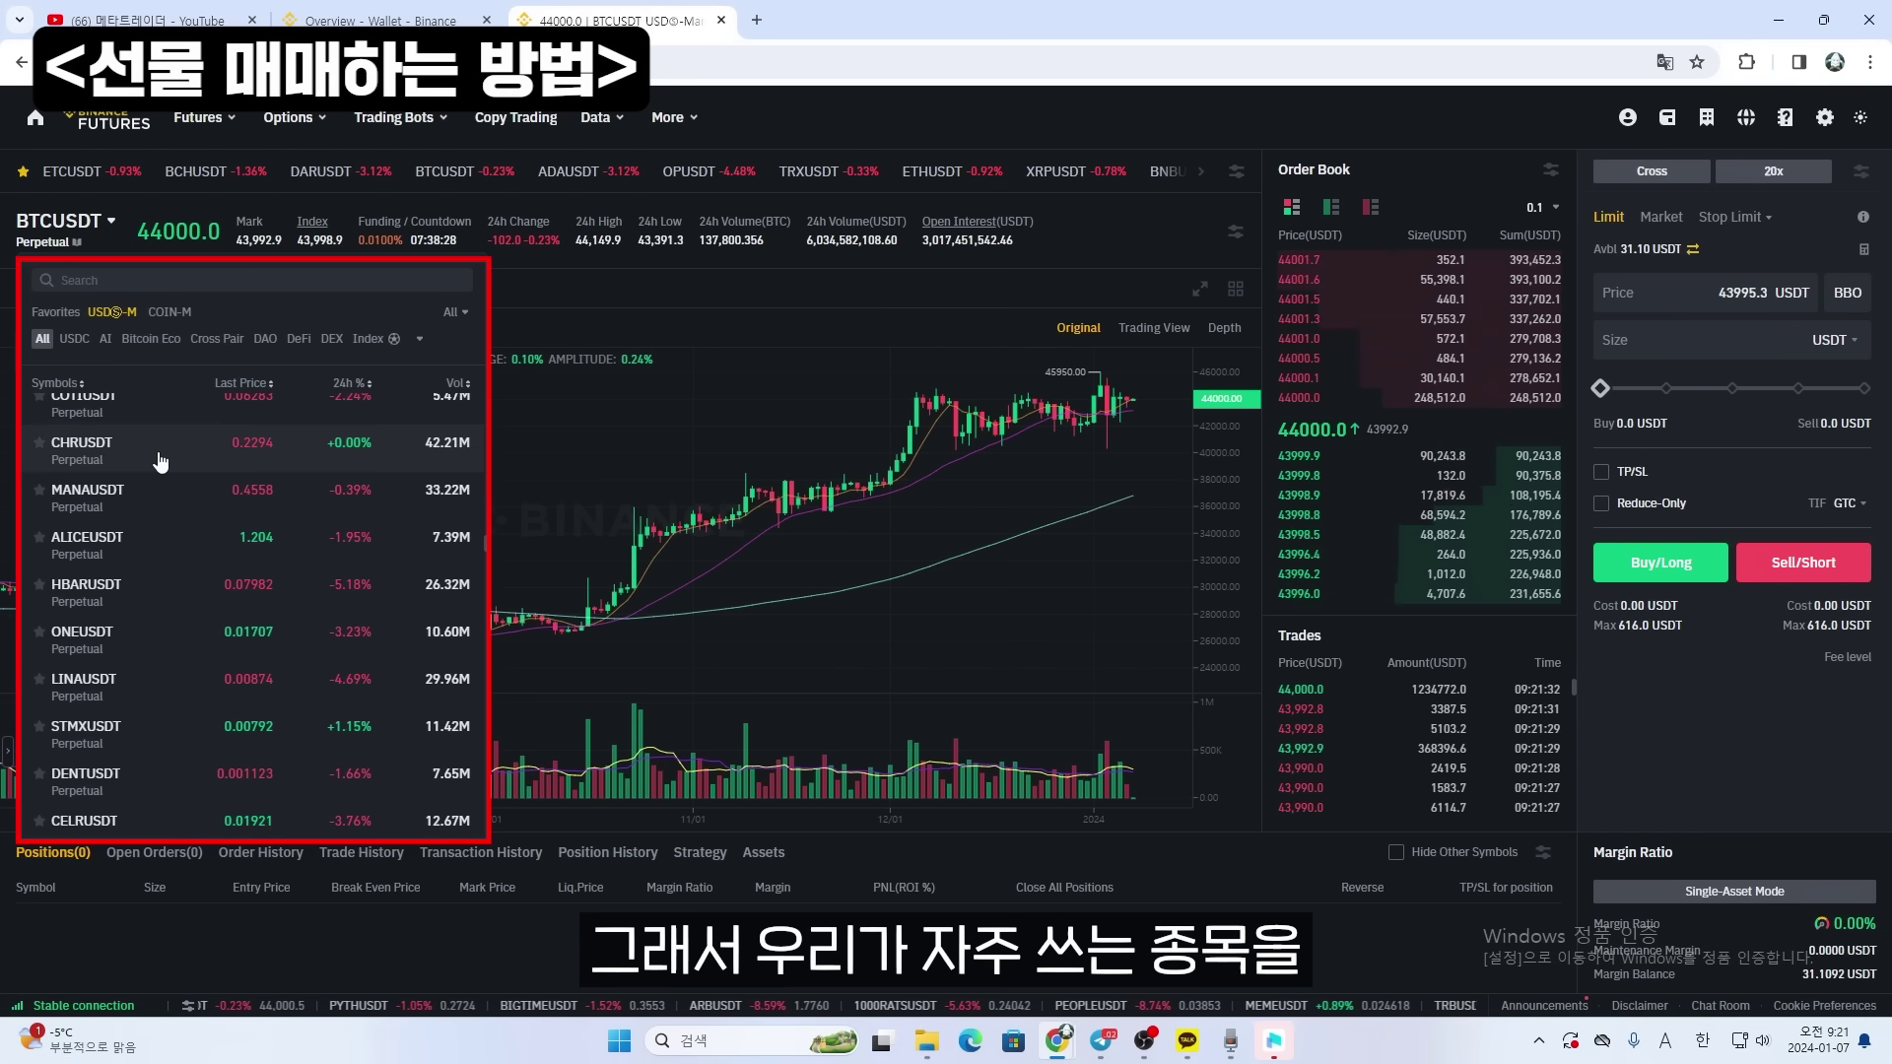
pyautogui.scroll(-8, 161, 460)
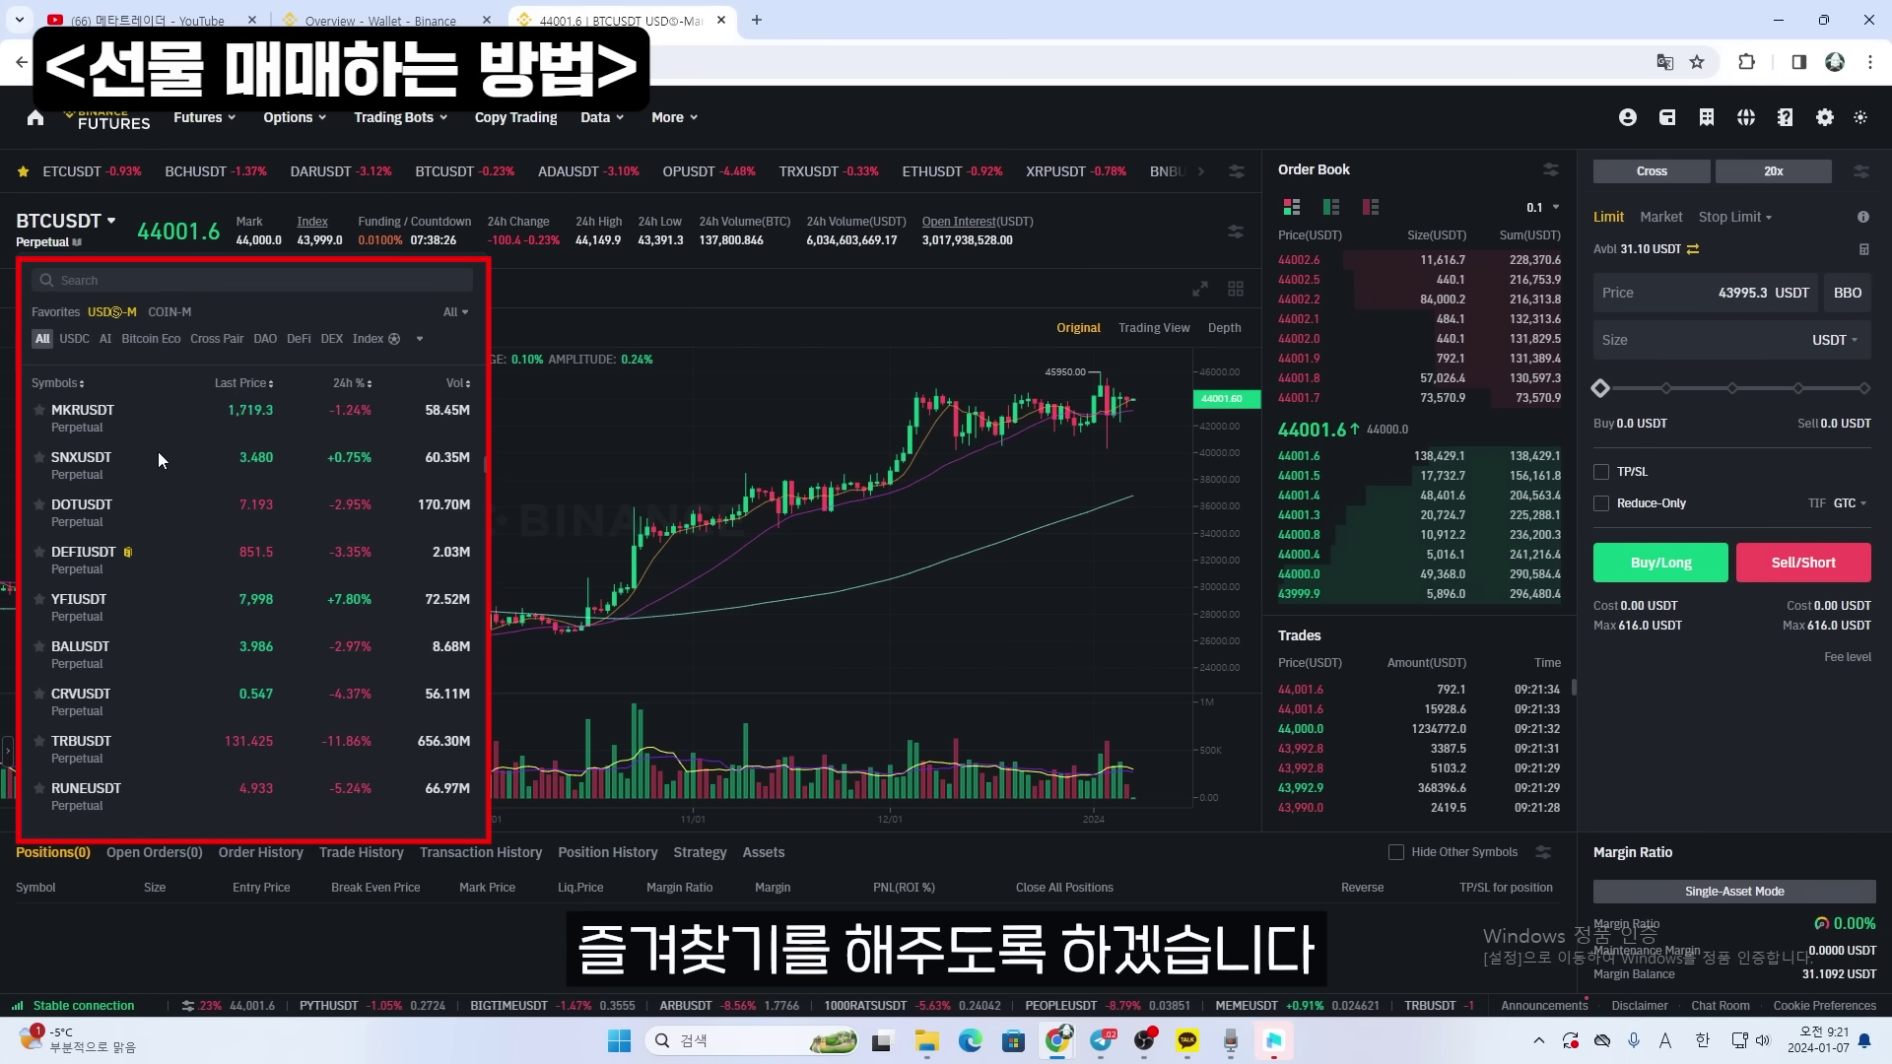
pyautogui.scroll(15, 158, 451)
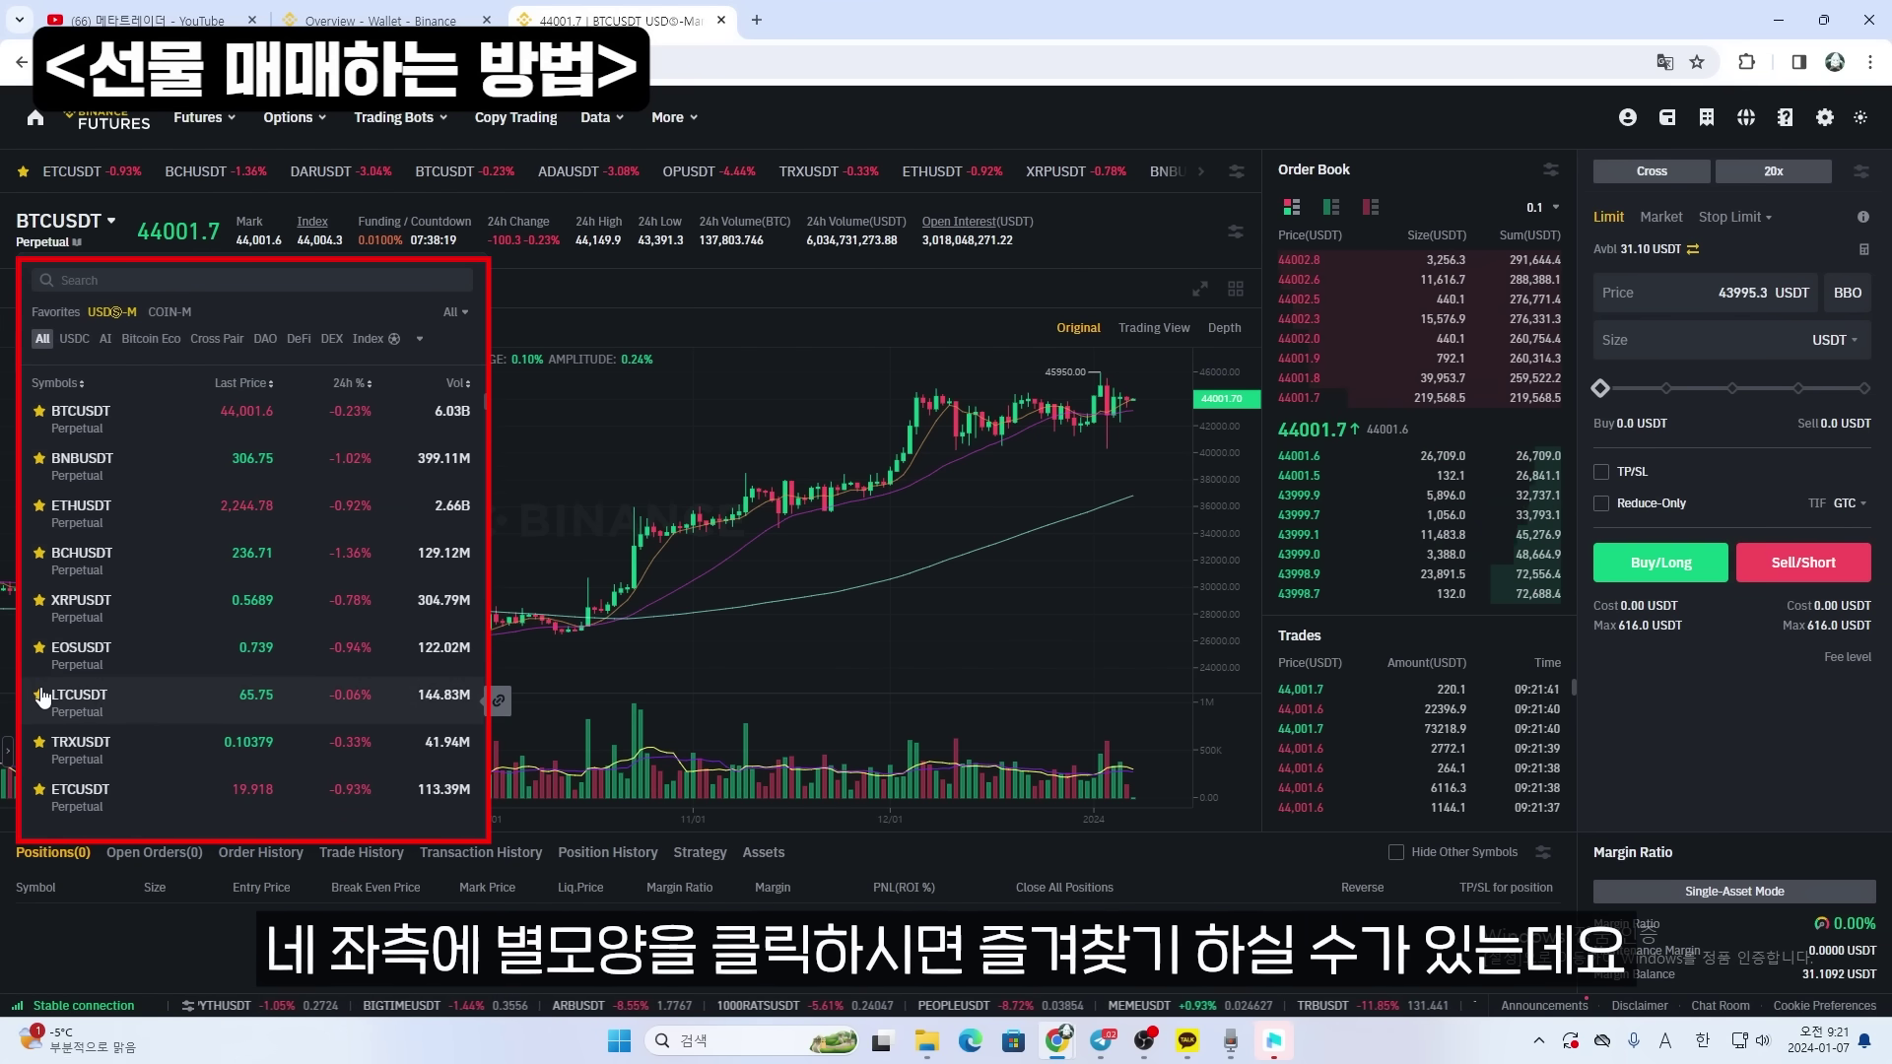
pyautogui.scroll(-5, 46, 493)
pyautogui.click(42, 488)
pyautogui.click(42, 535)
pyautogui.scroll(5, 218, 493)
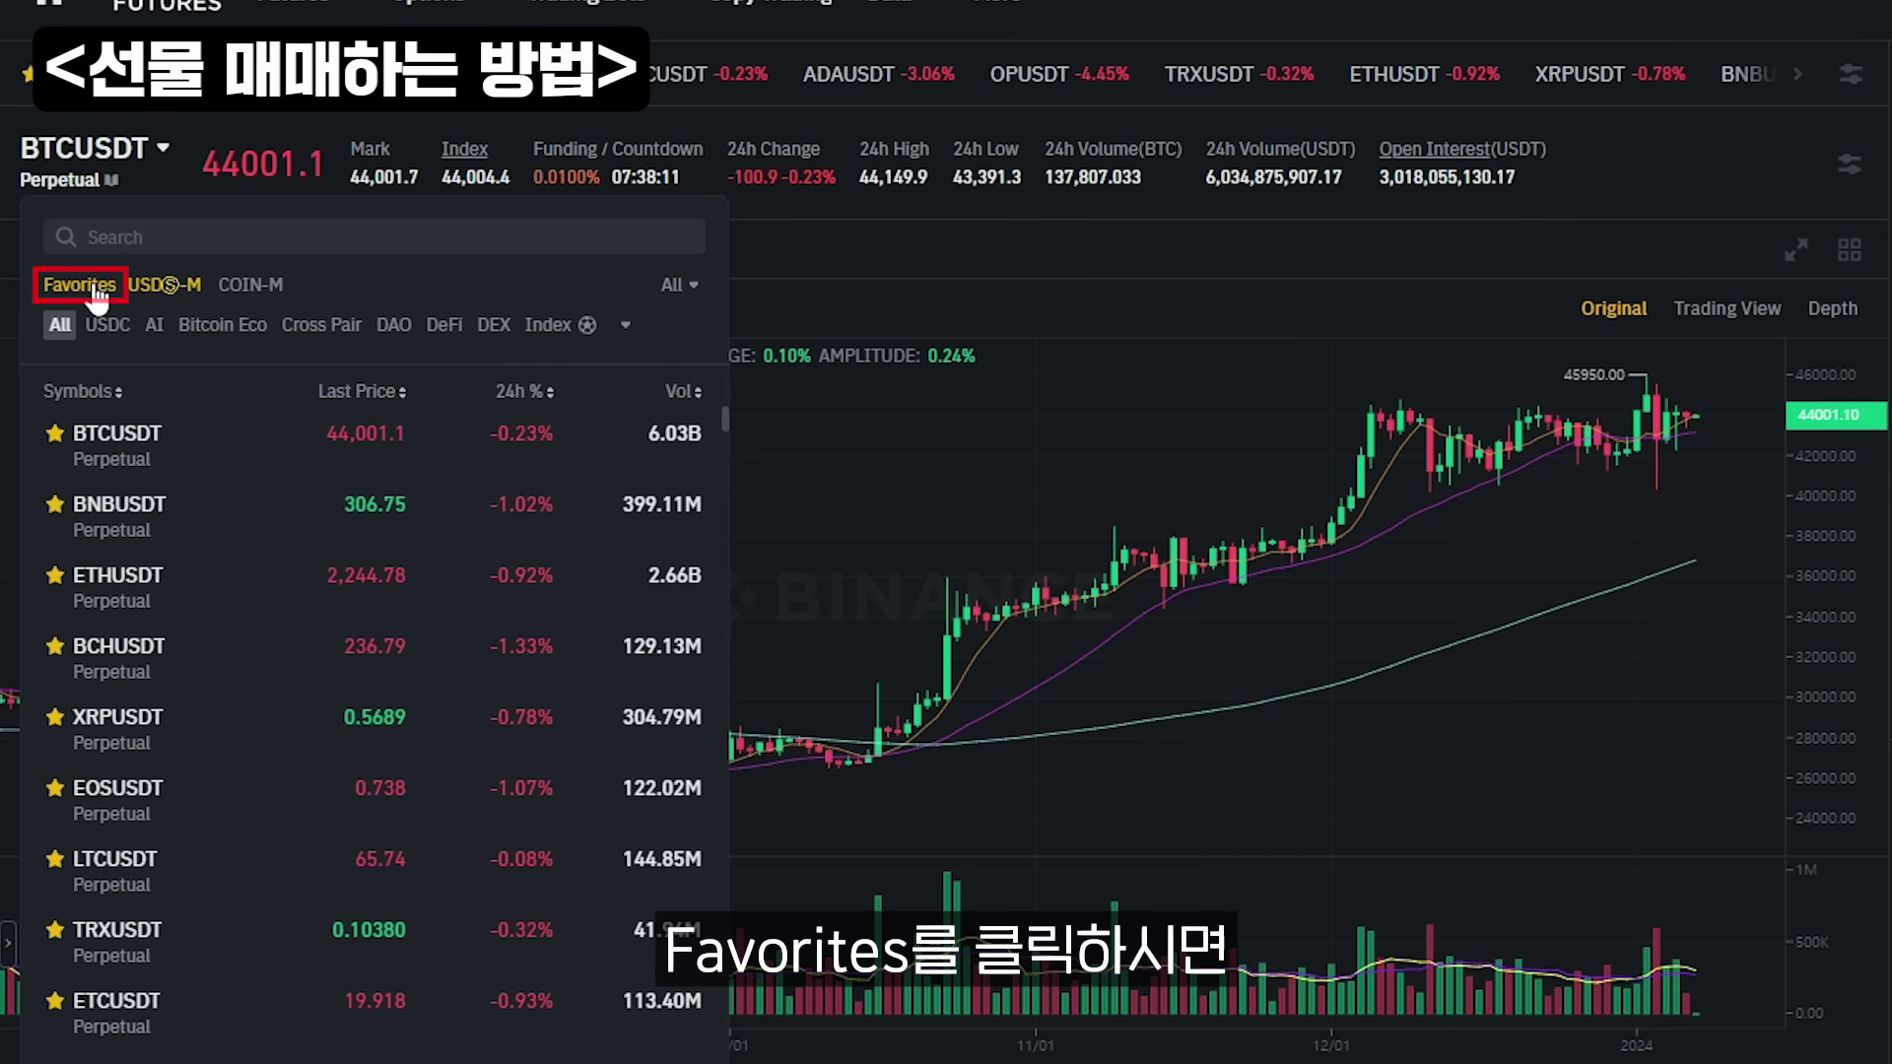
pyautogui.click(66, 312)
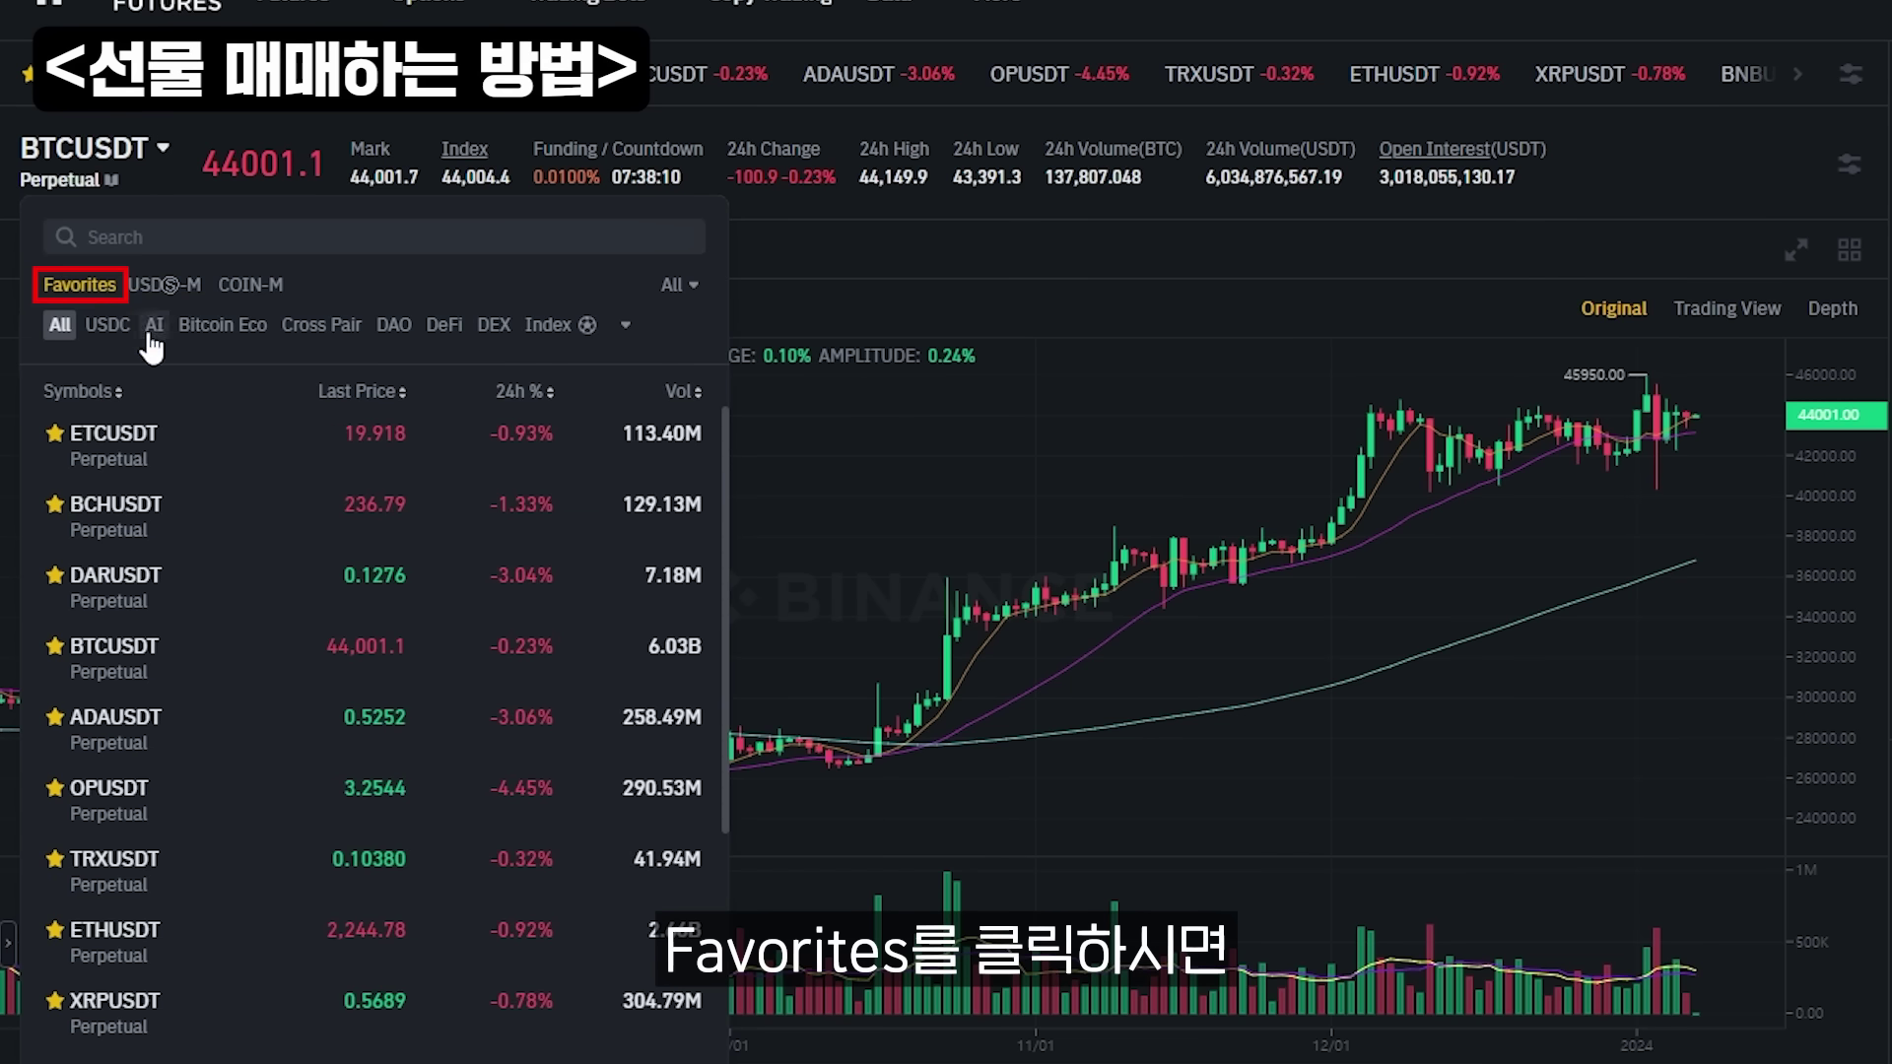
pyautogui.scroll(-3, 335, 463)
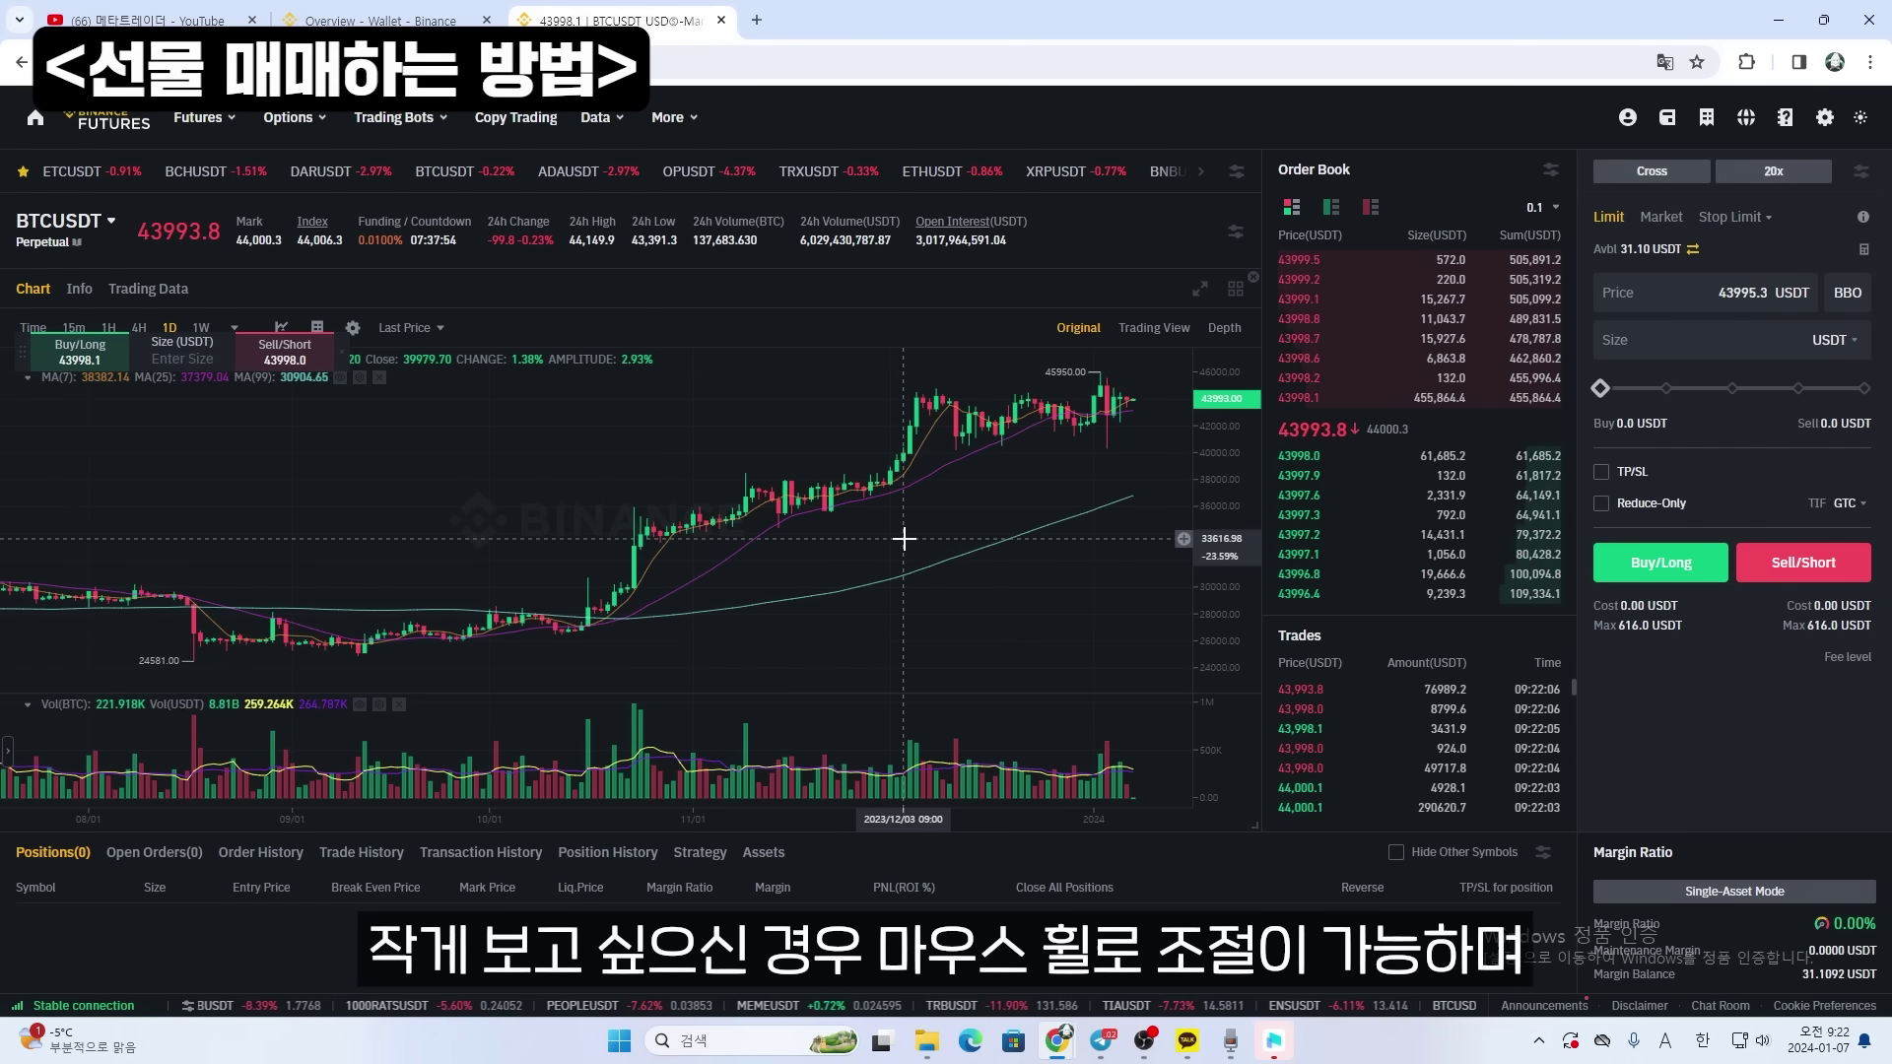
# - Compare timeframes, settle the BTCUSDT chart on 1H candles, and bring up the Indicator dialog
pyautogui.scroll(-5, 904, 538)
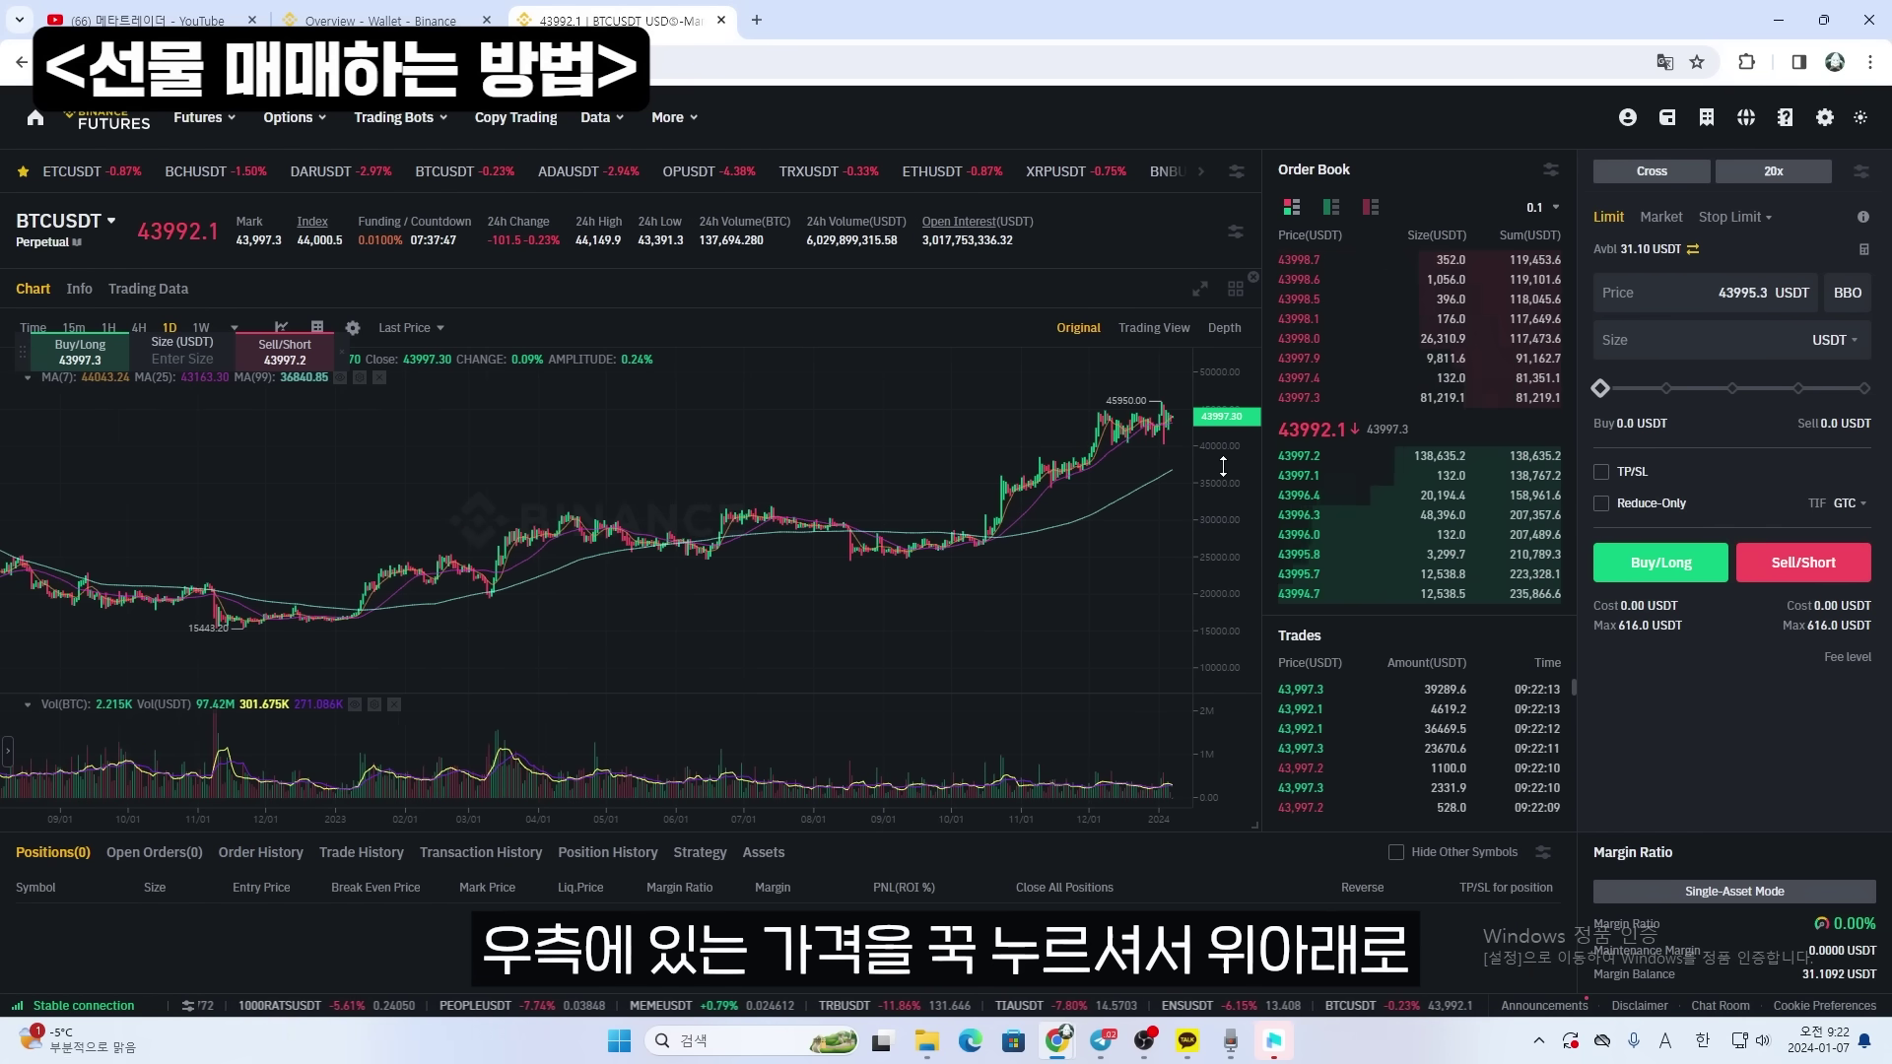
pyautogui.moveTo(1223, 466); pyautogui.dragTo(1221, 555)
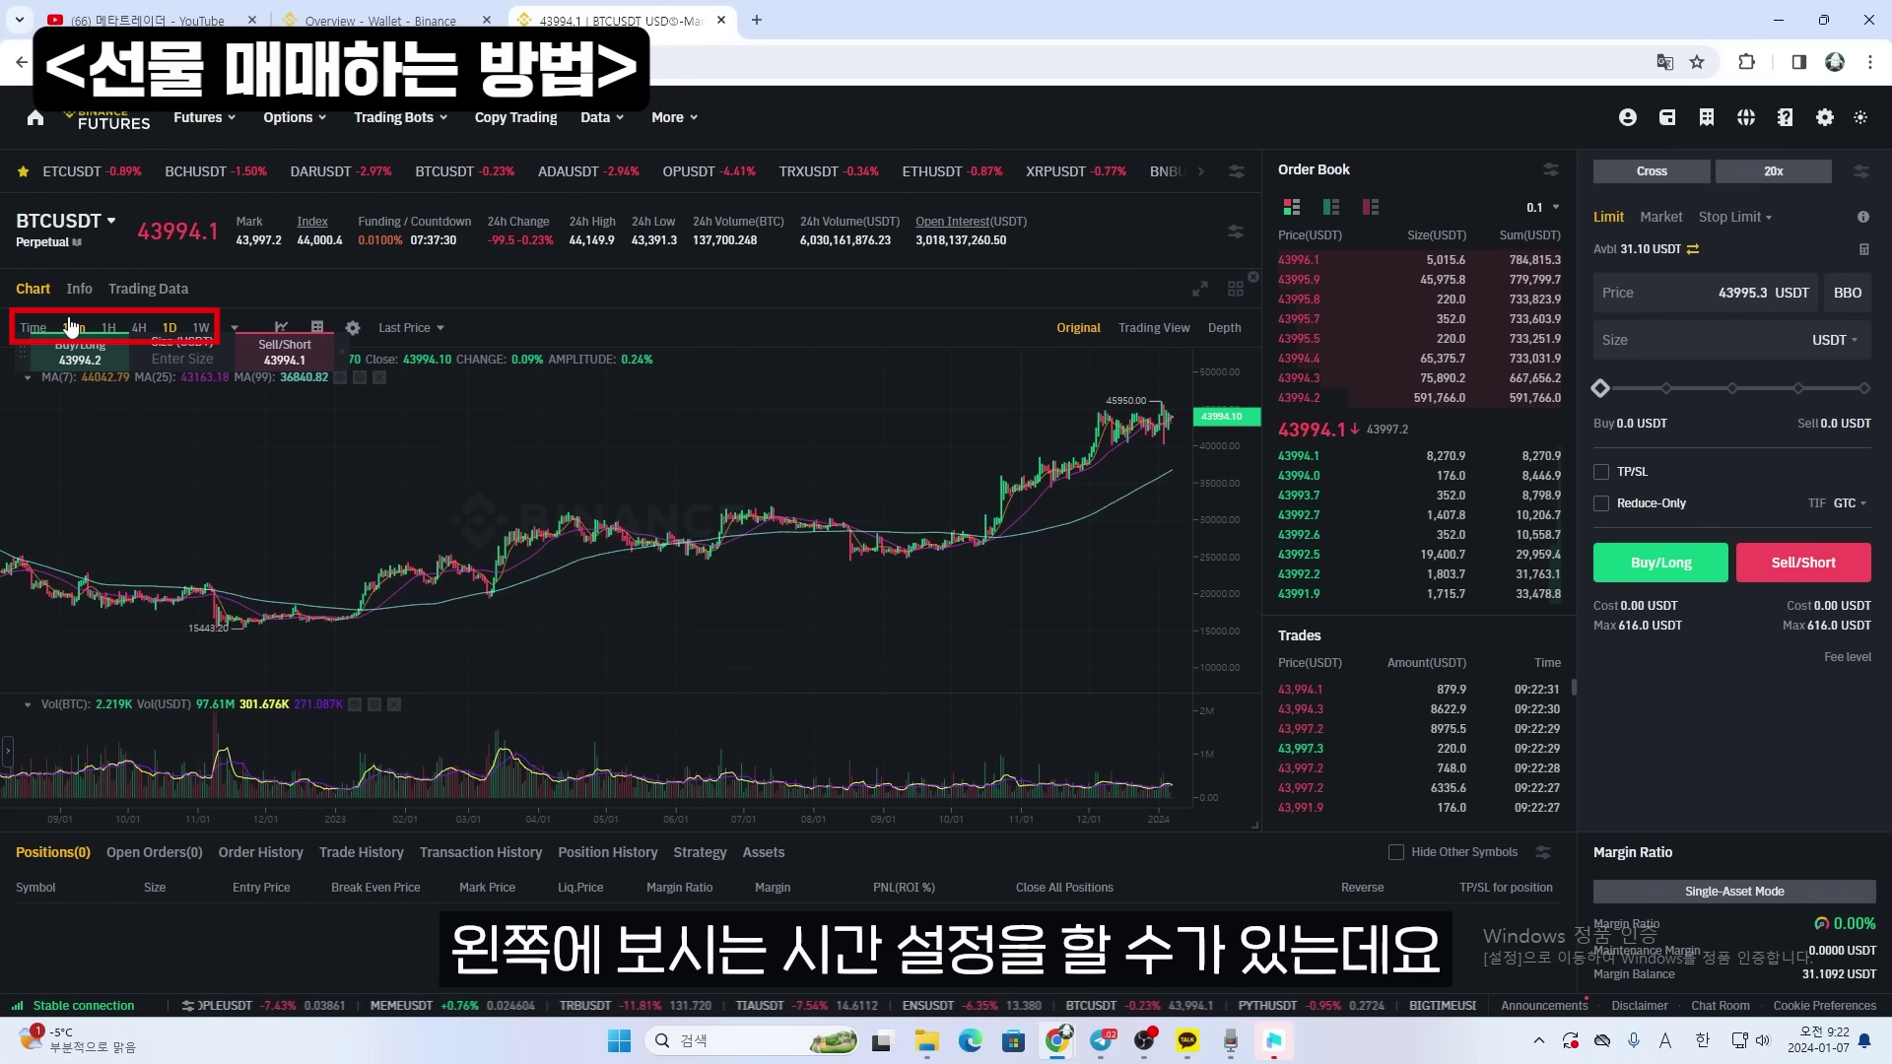
pyautogui.click(108, 327)
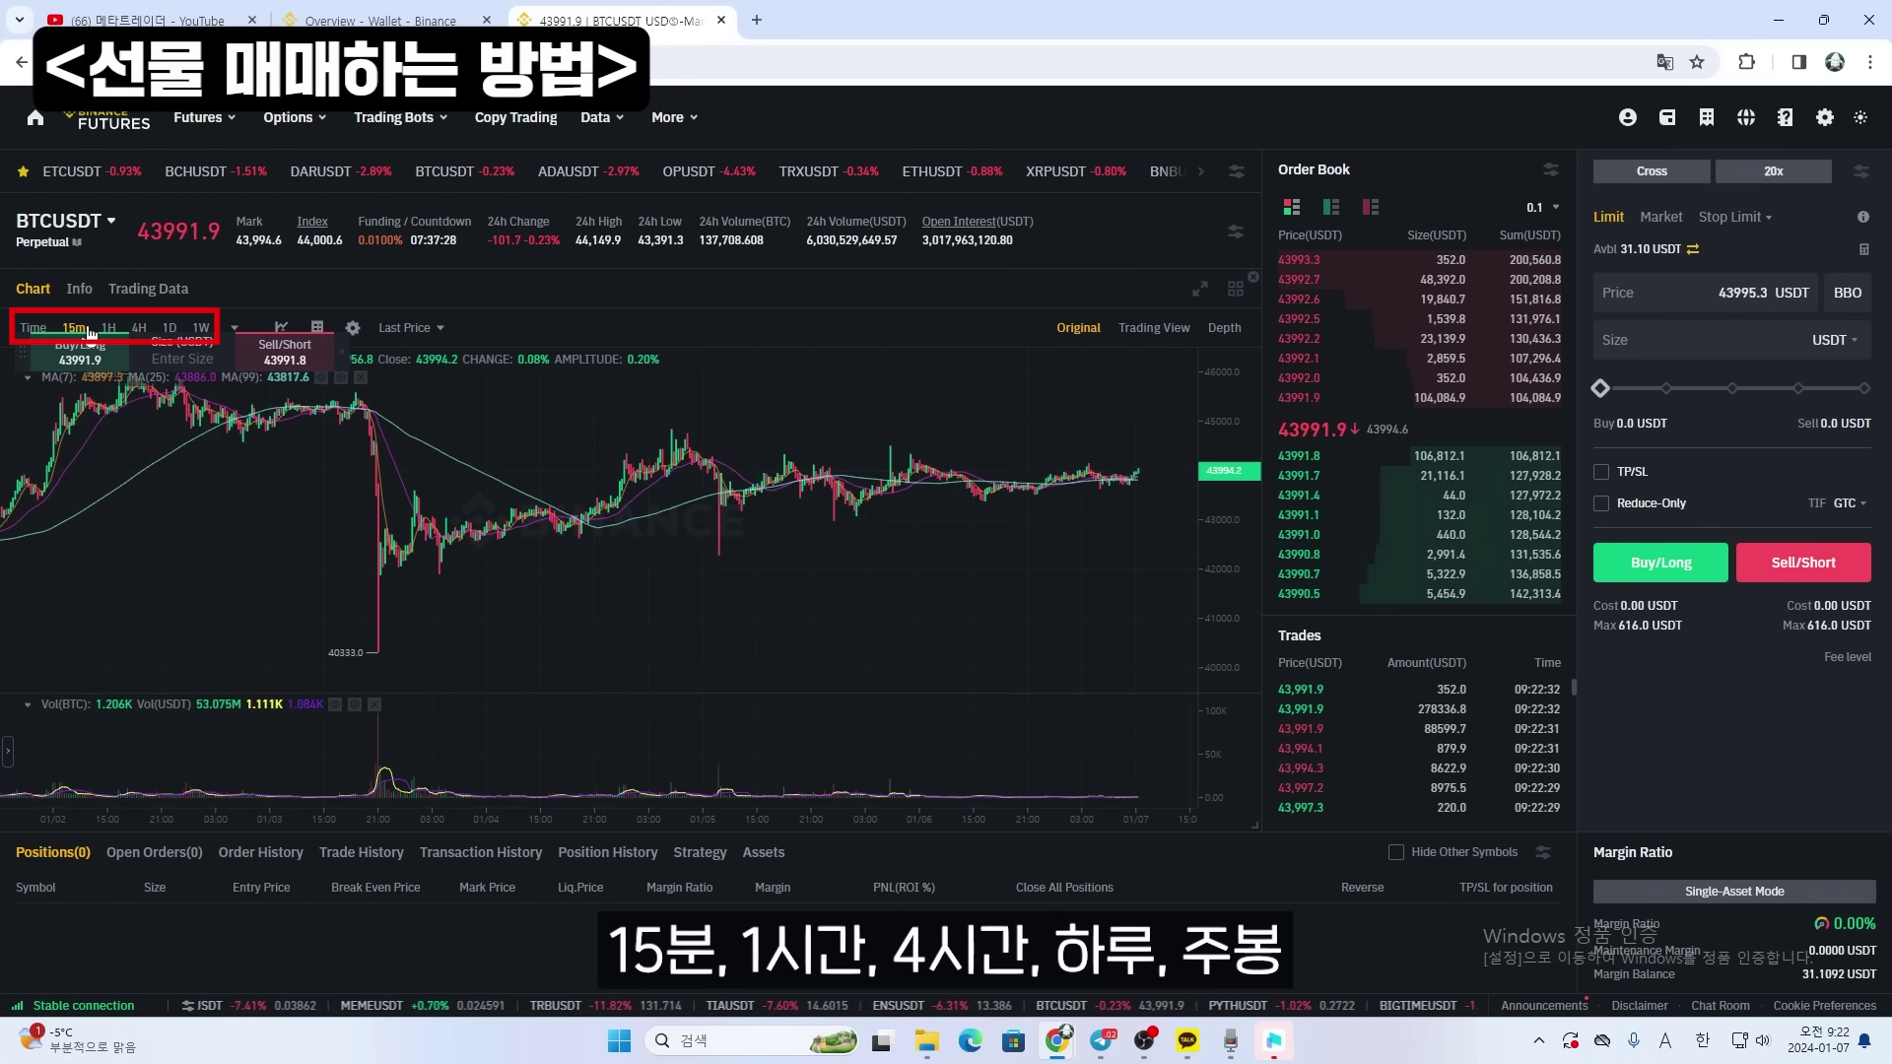
pyautogui.click(139, 327)
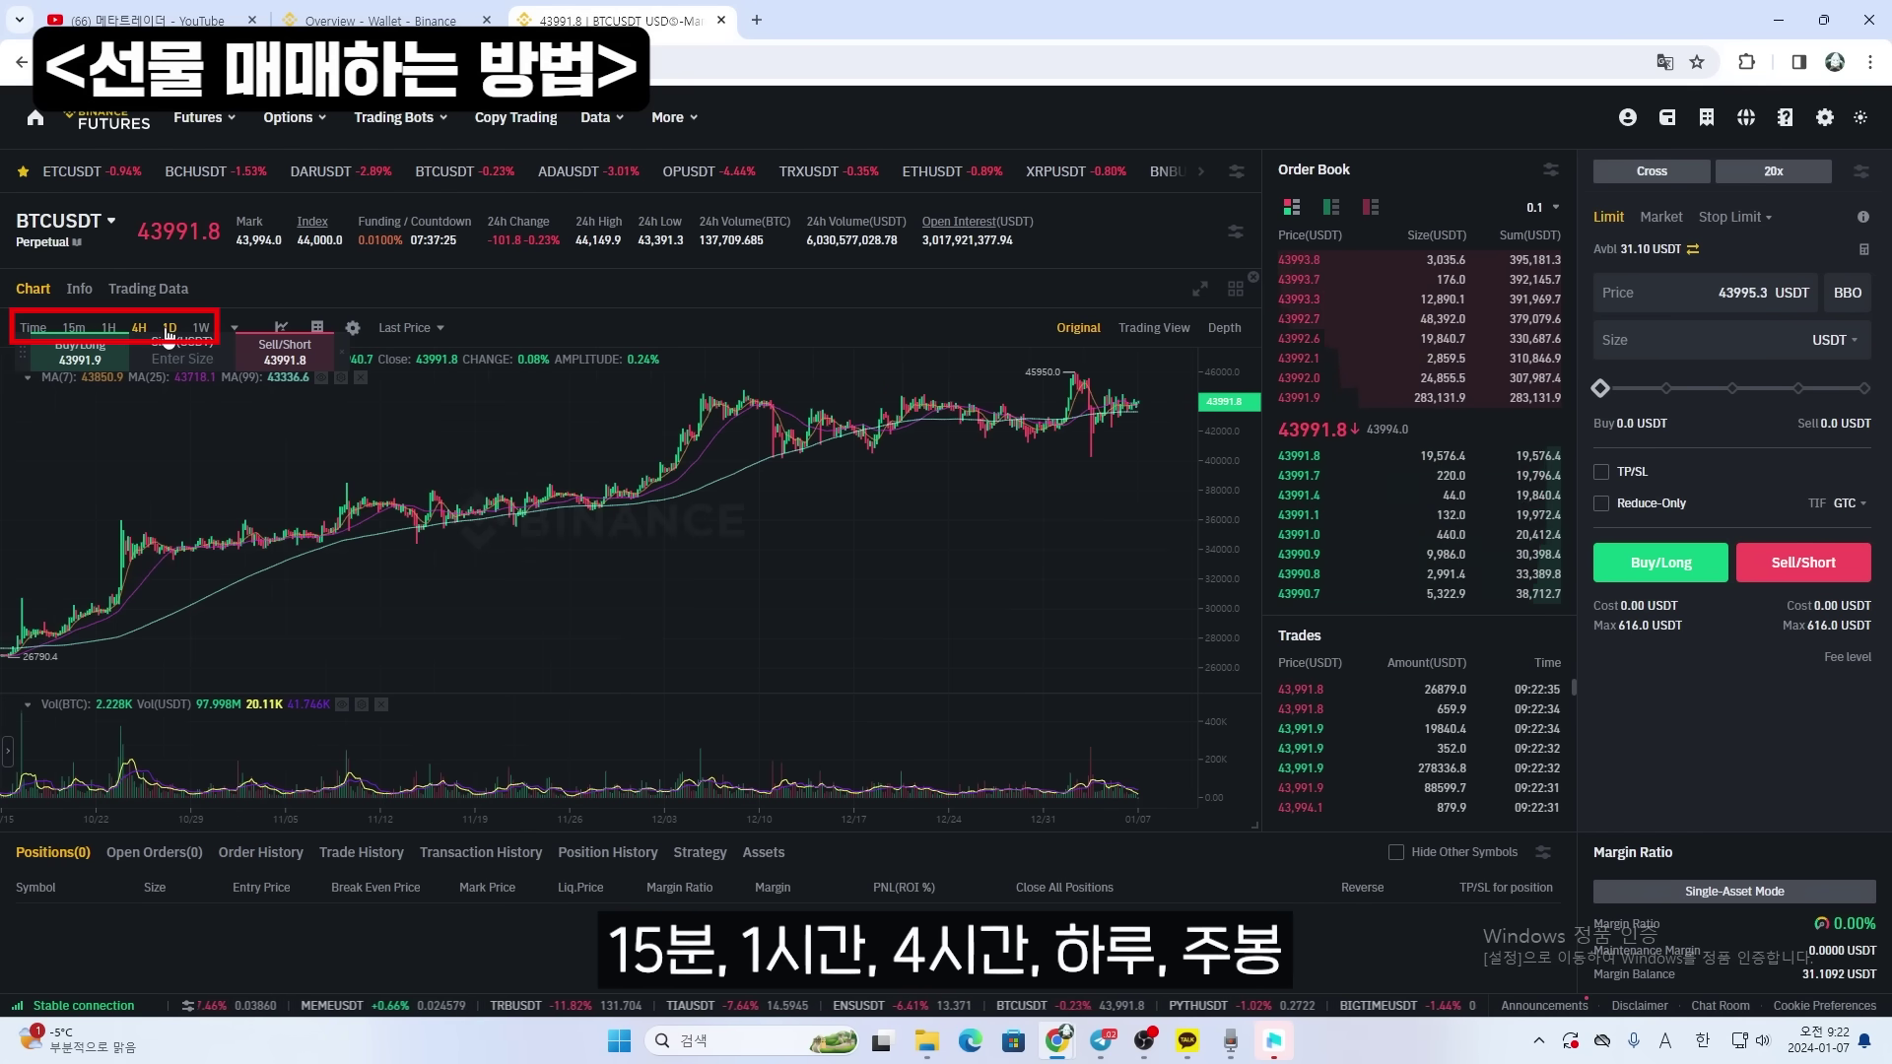
pyautogui.click(170, 329)
pyautogui.click(201, 328)
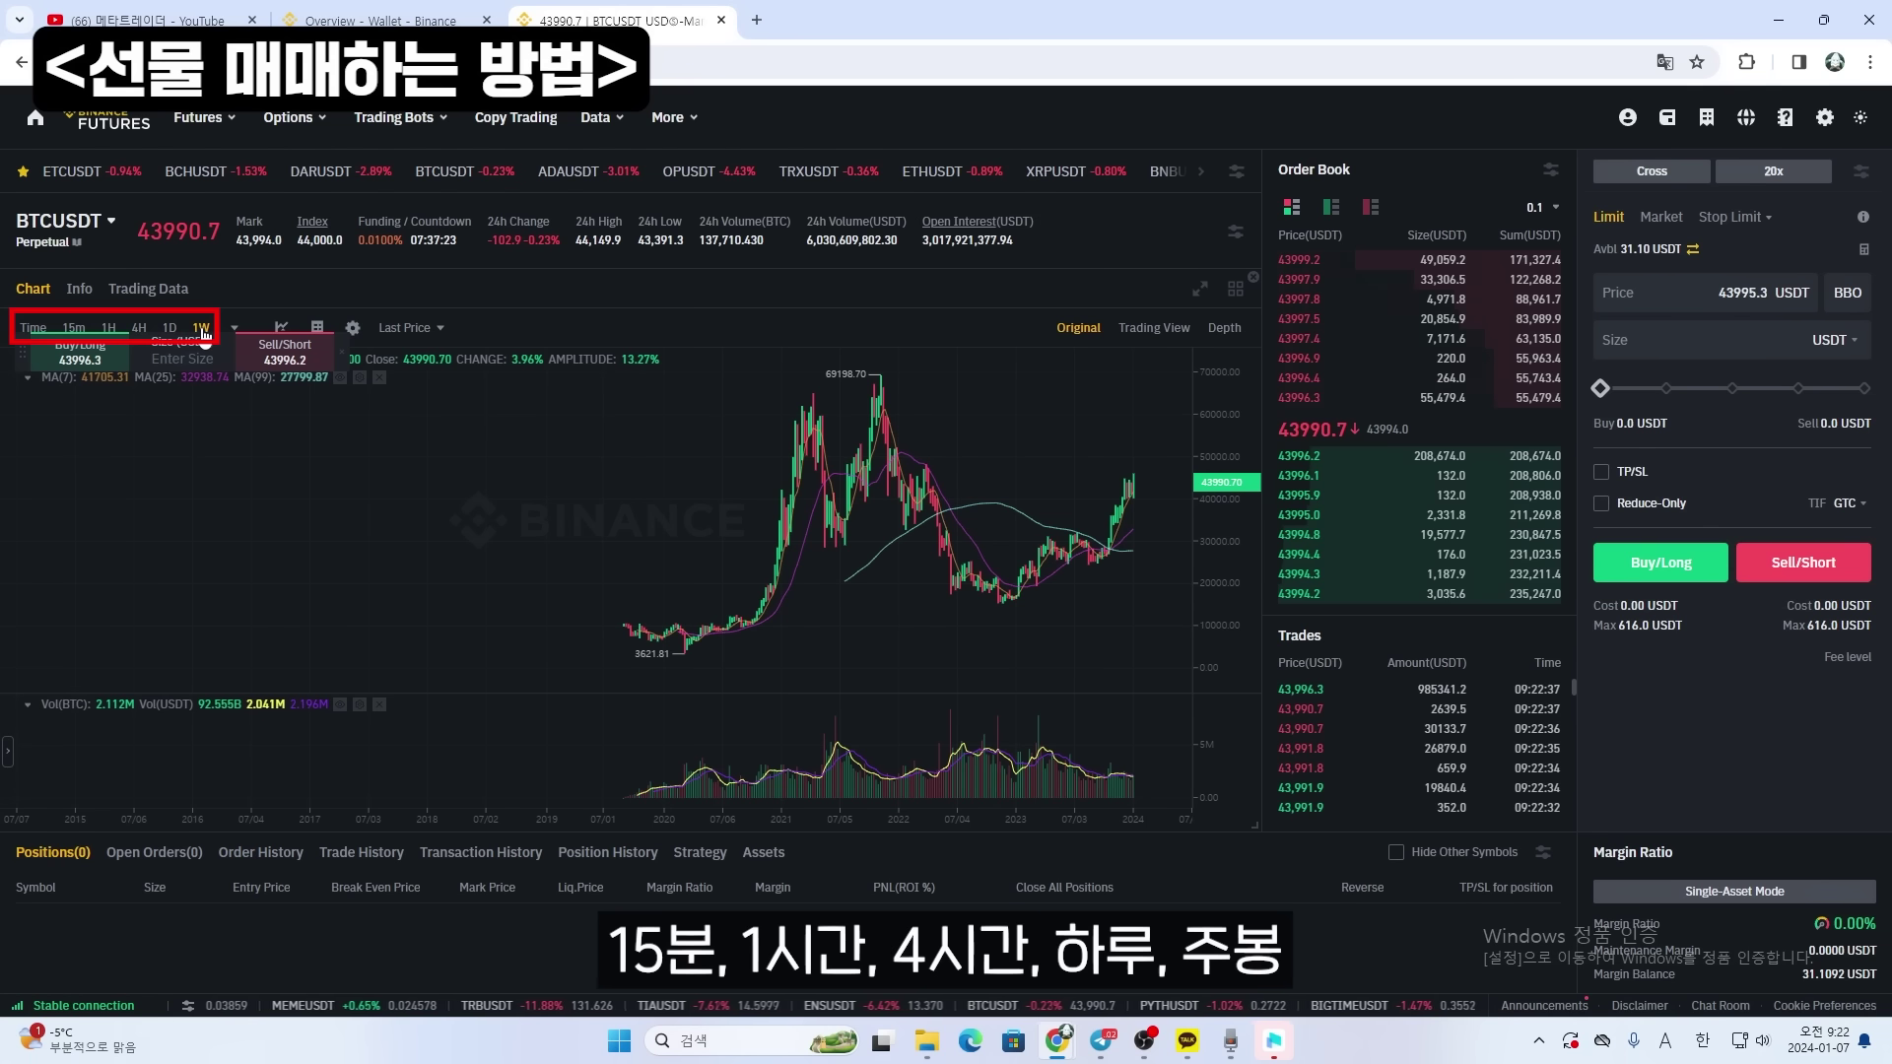
pyautogui.click(110, 329)
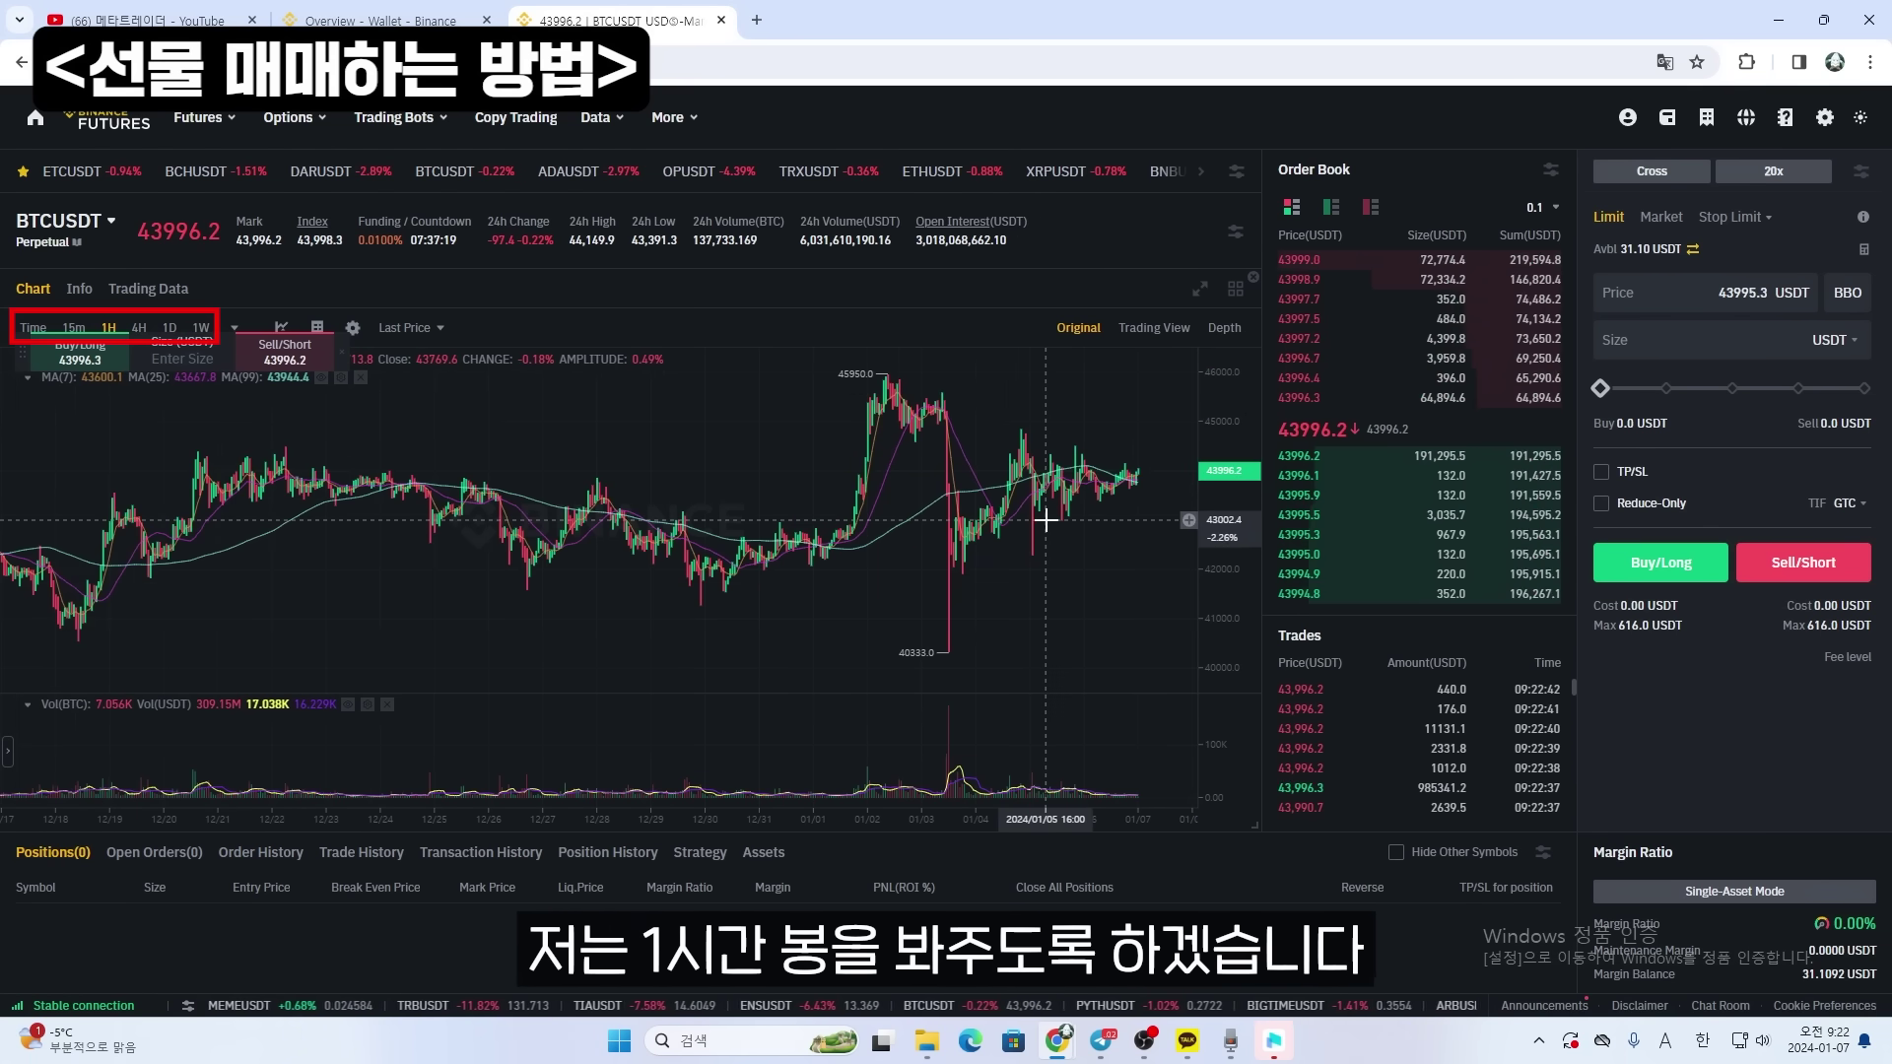
pyautogui.click(282, 328)
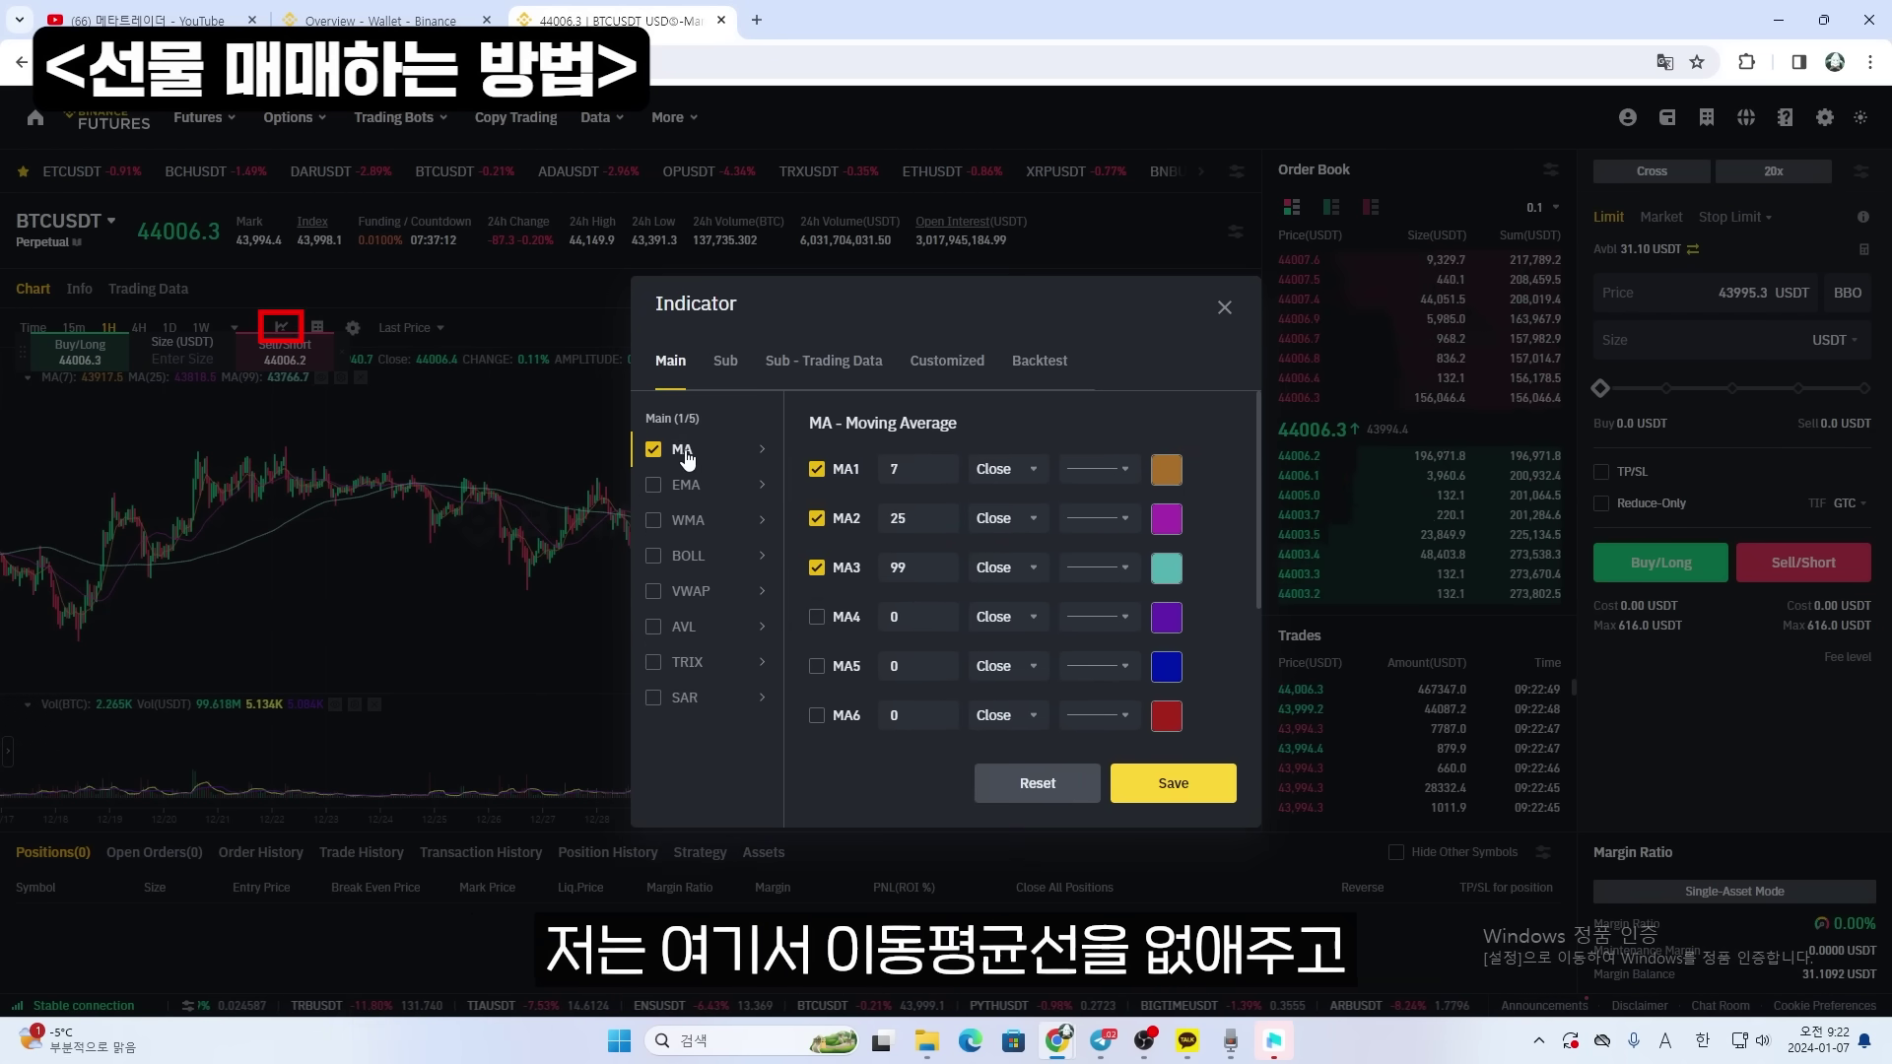
# - Turn off the MA lines, save, and delete the added RSI pane, leaving candles and volume
pyautogui.click(653, 450)
pyautogui.click(738, 366)
pyautogui.click(653, 521)
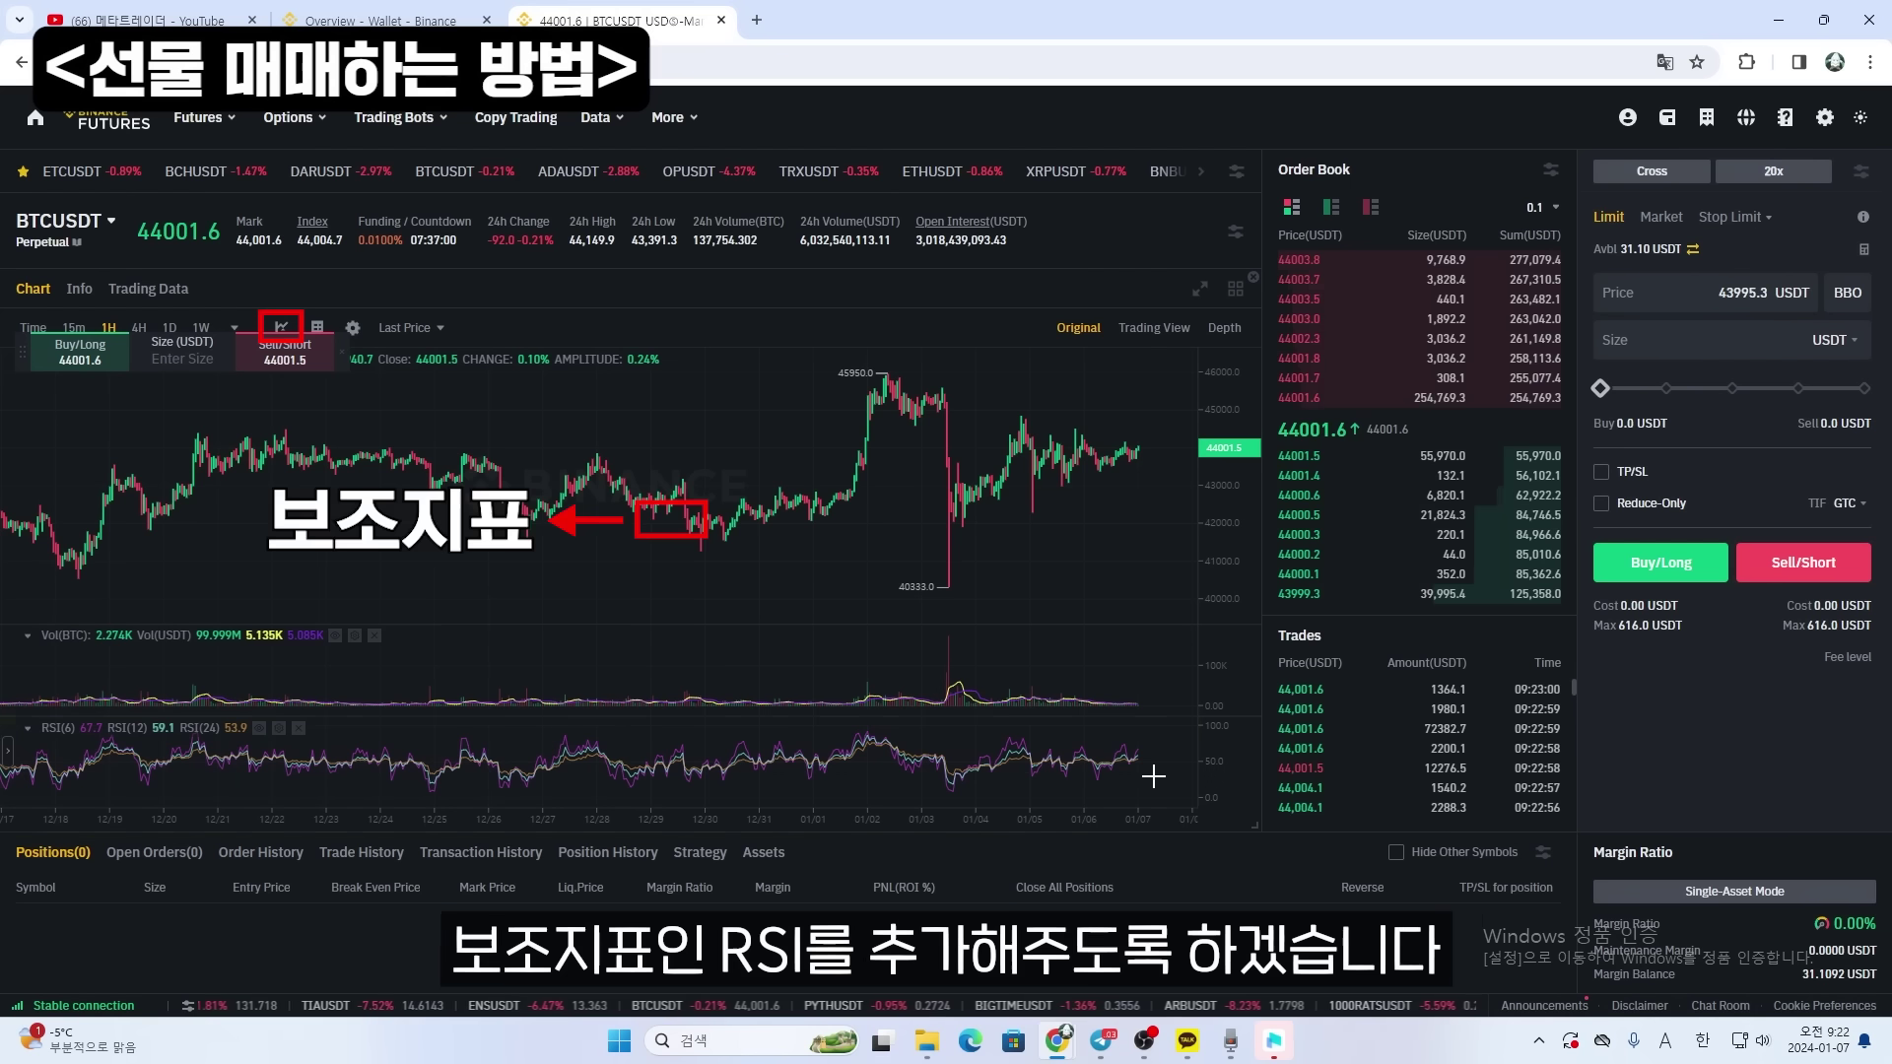
pyautogui.click(1158, 787)
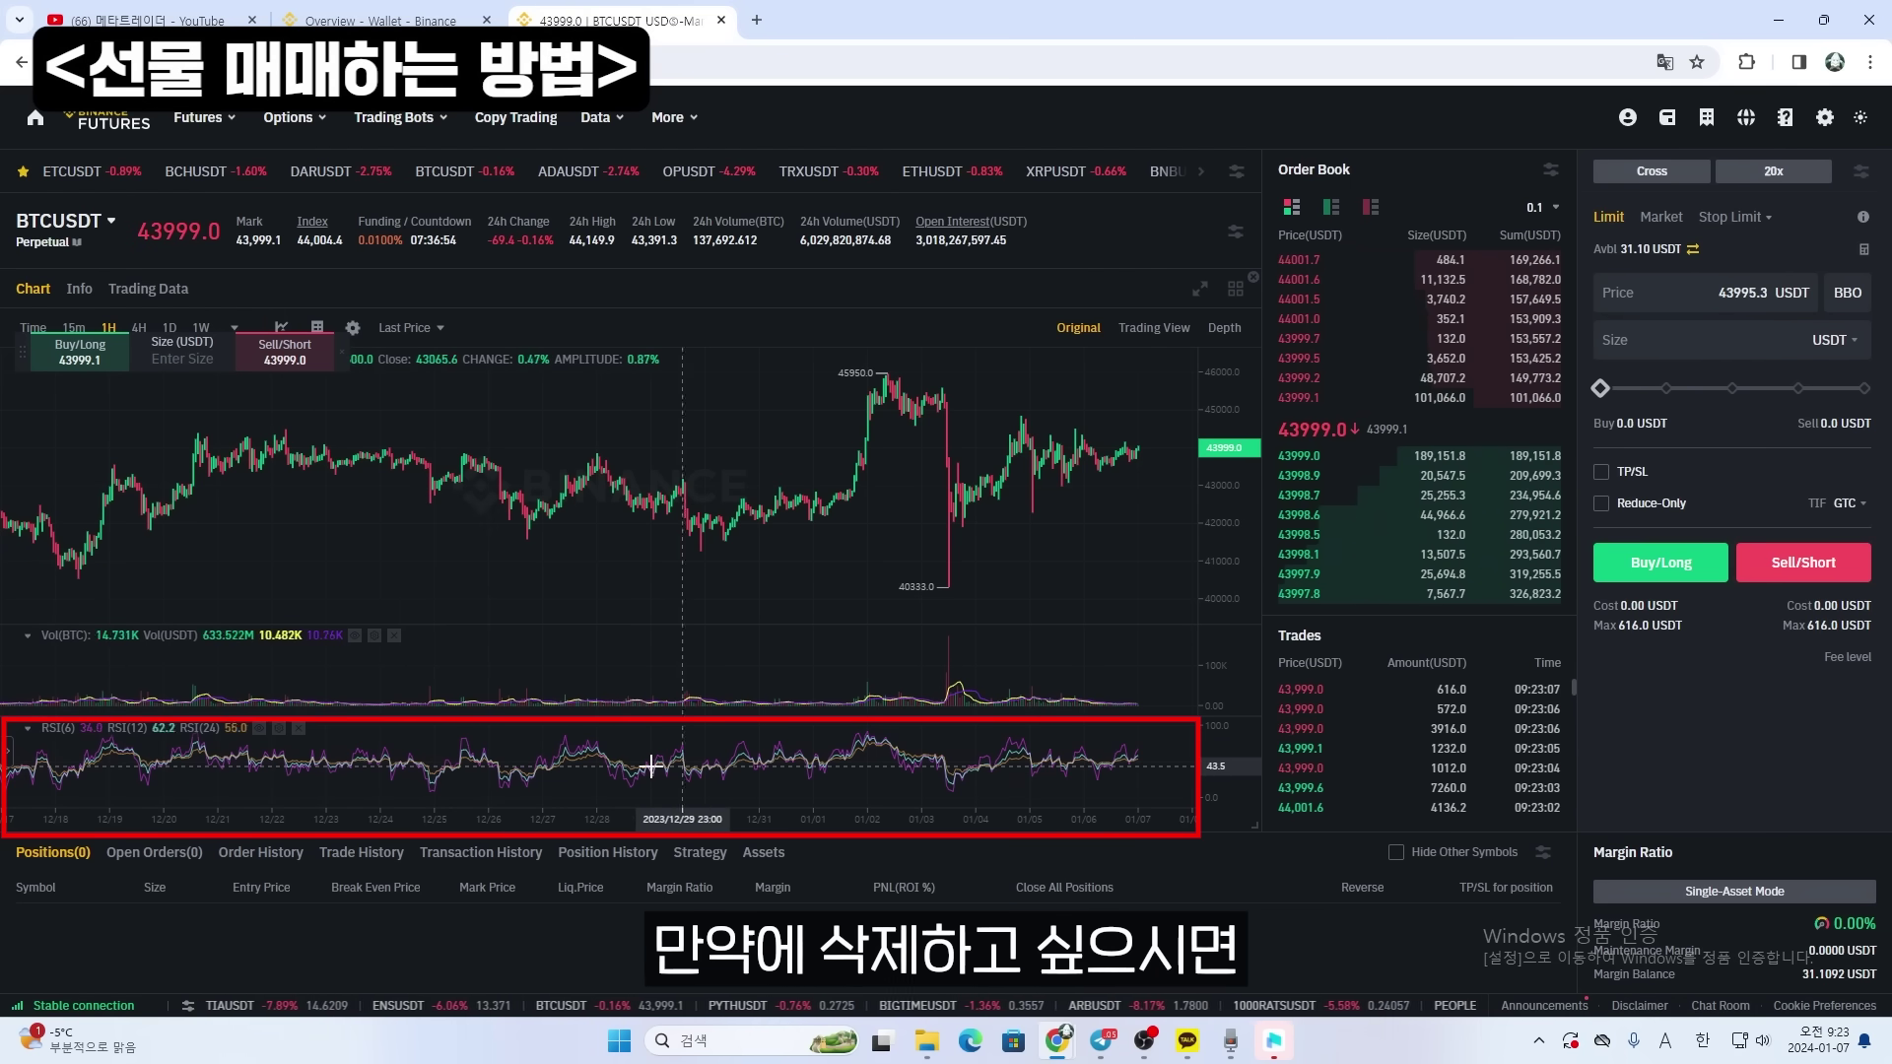
pyautogui.click(299, 729)
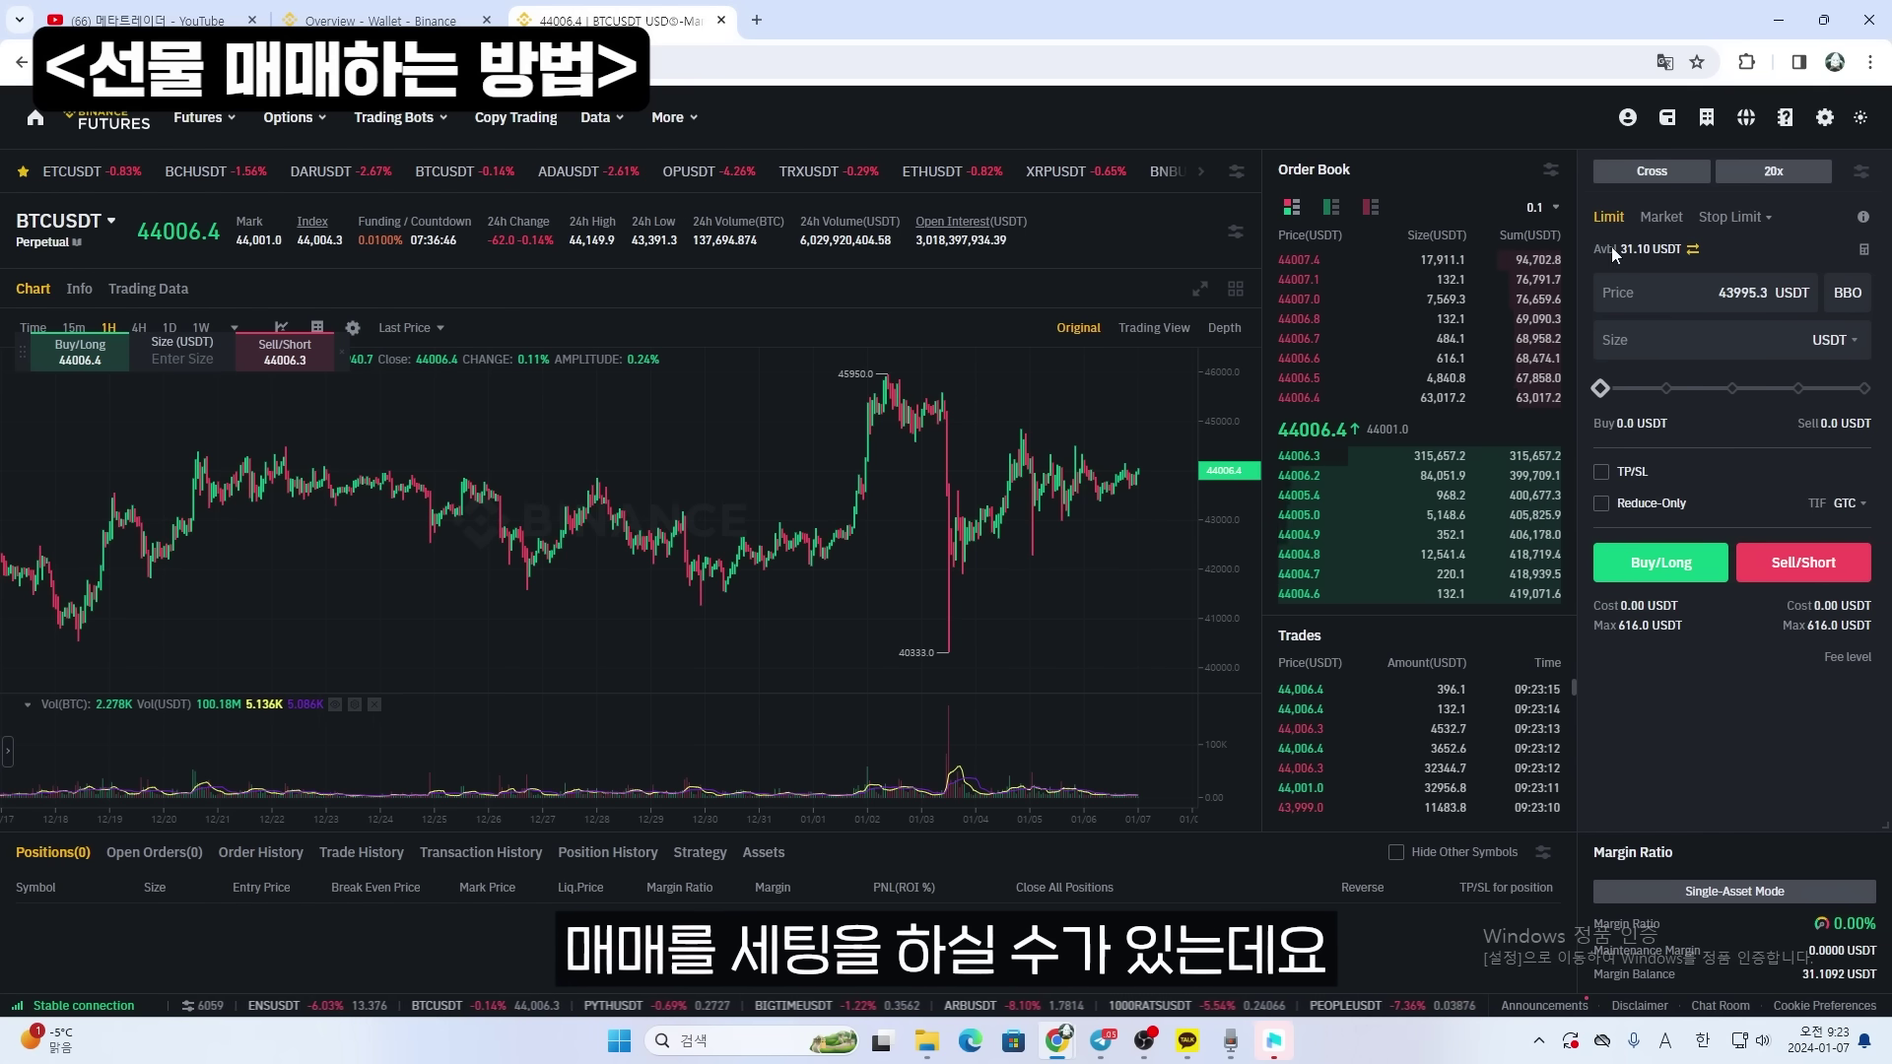
# - Switch BTCUSDT from Cross to Isolated margin and select Market orders
pyautogui.click(1666, 177)
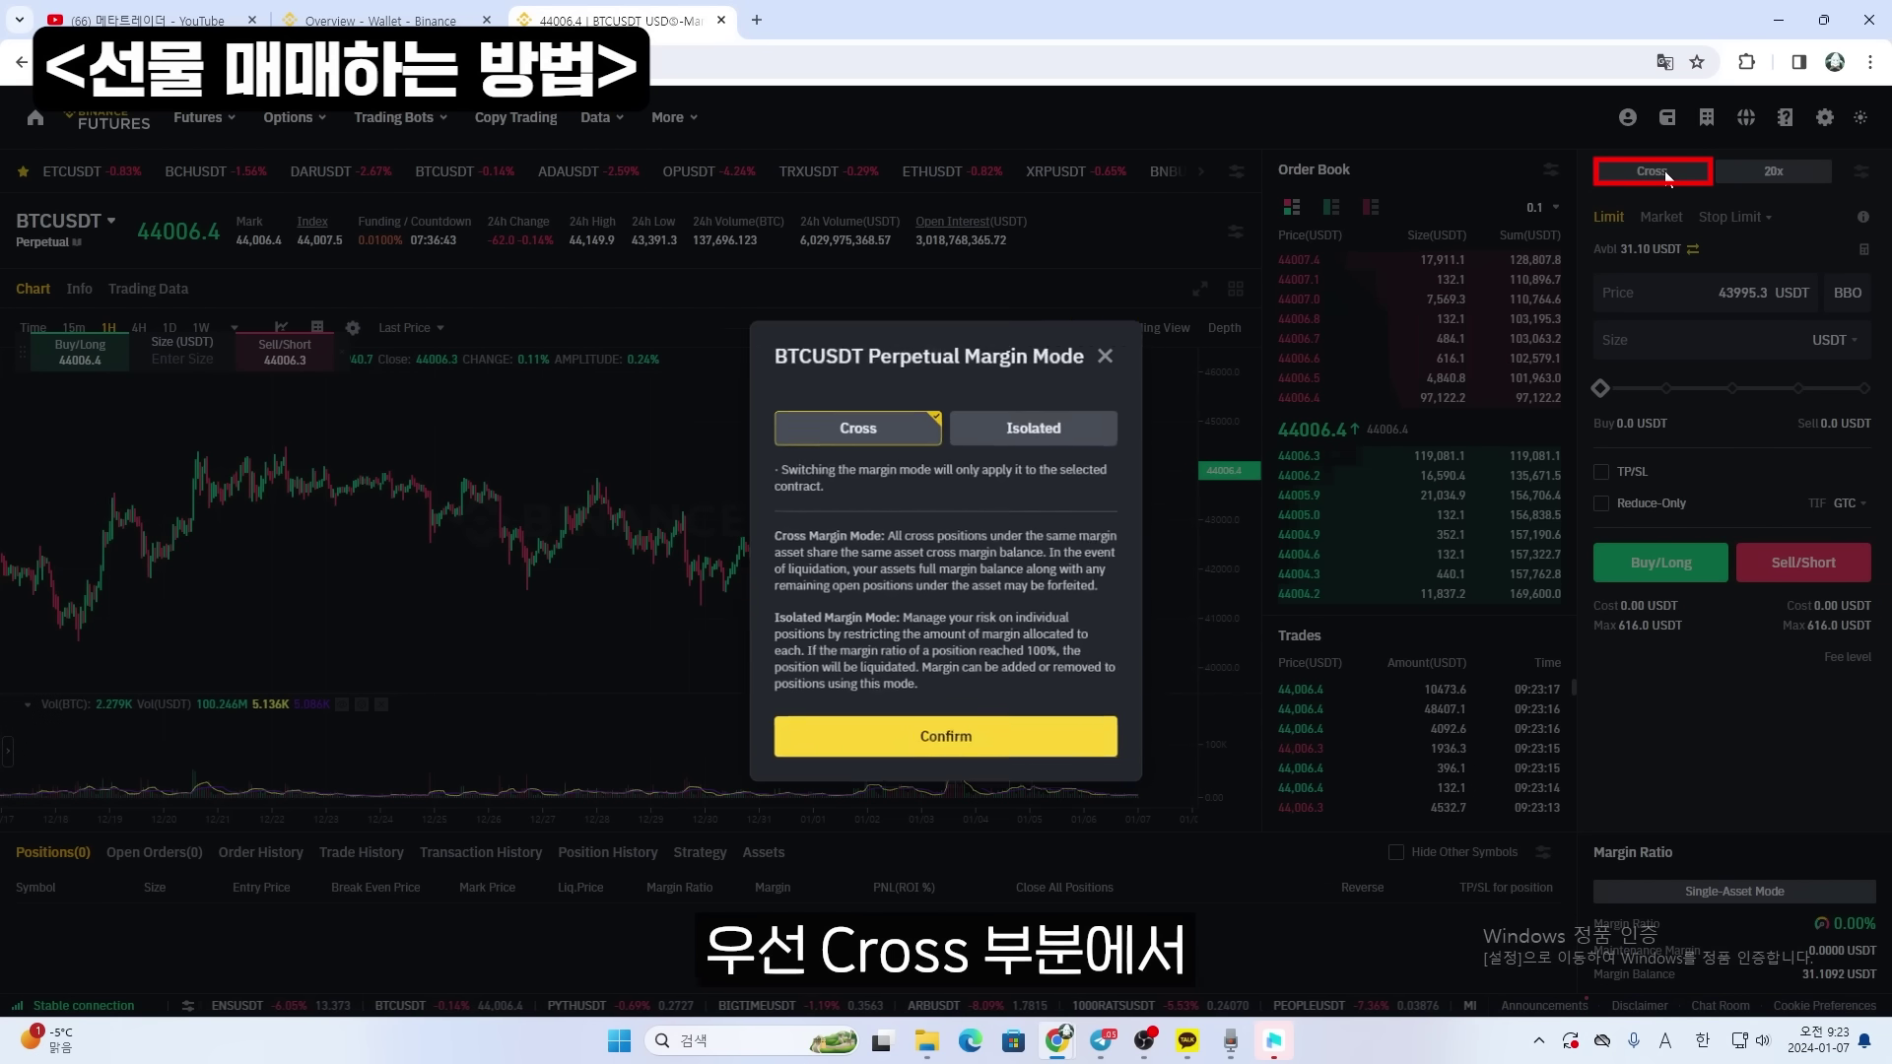
pyautogui.click(1025, 436)
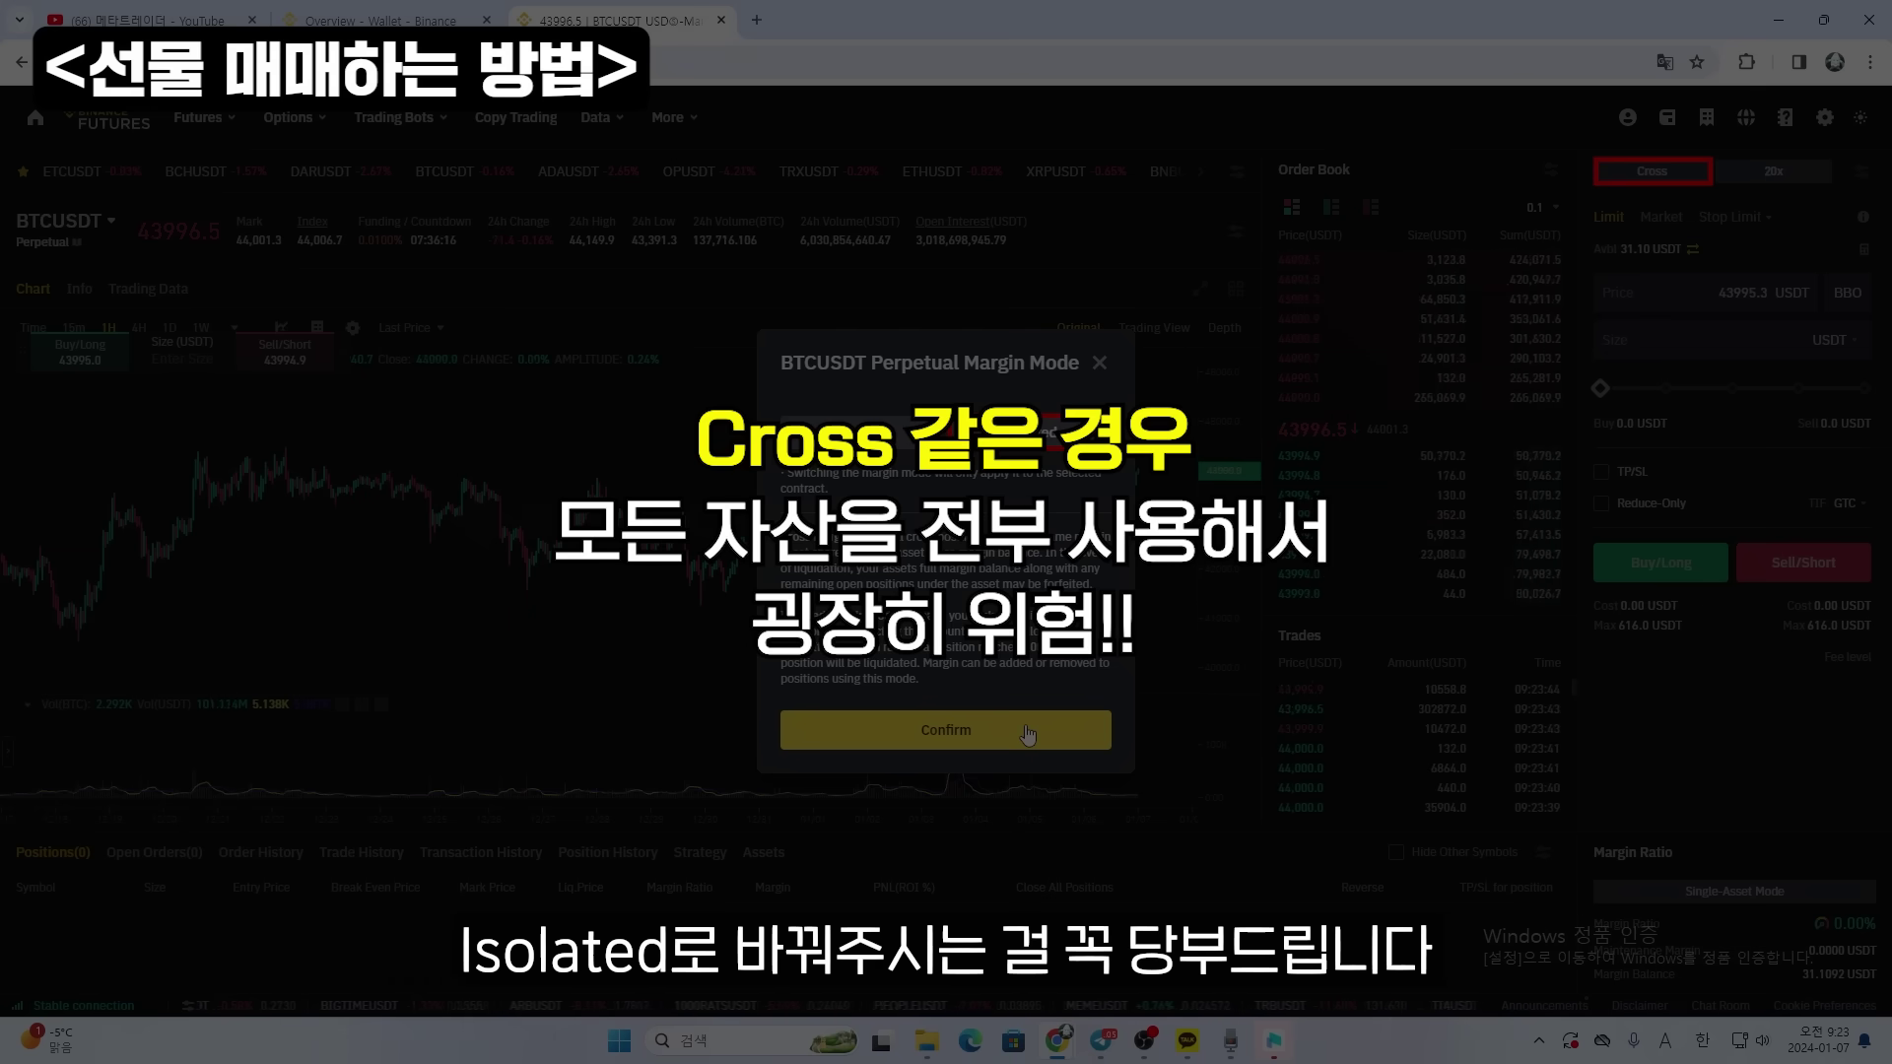
pyautogui.click(1027, 730)
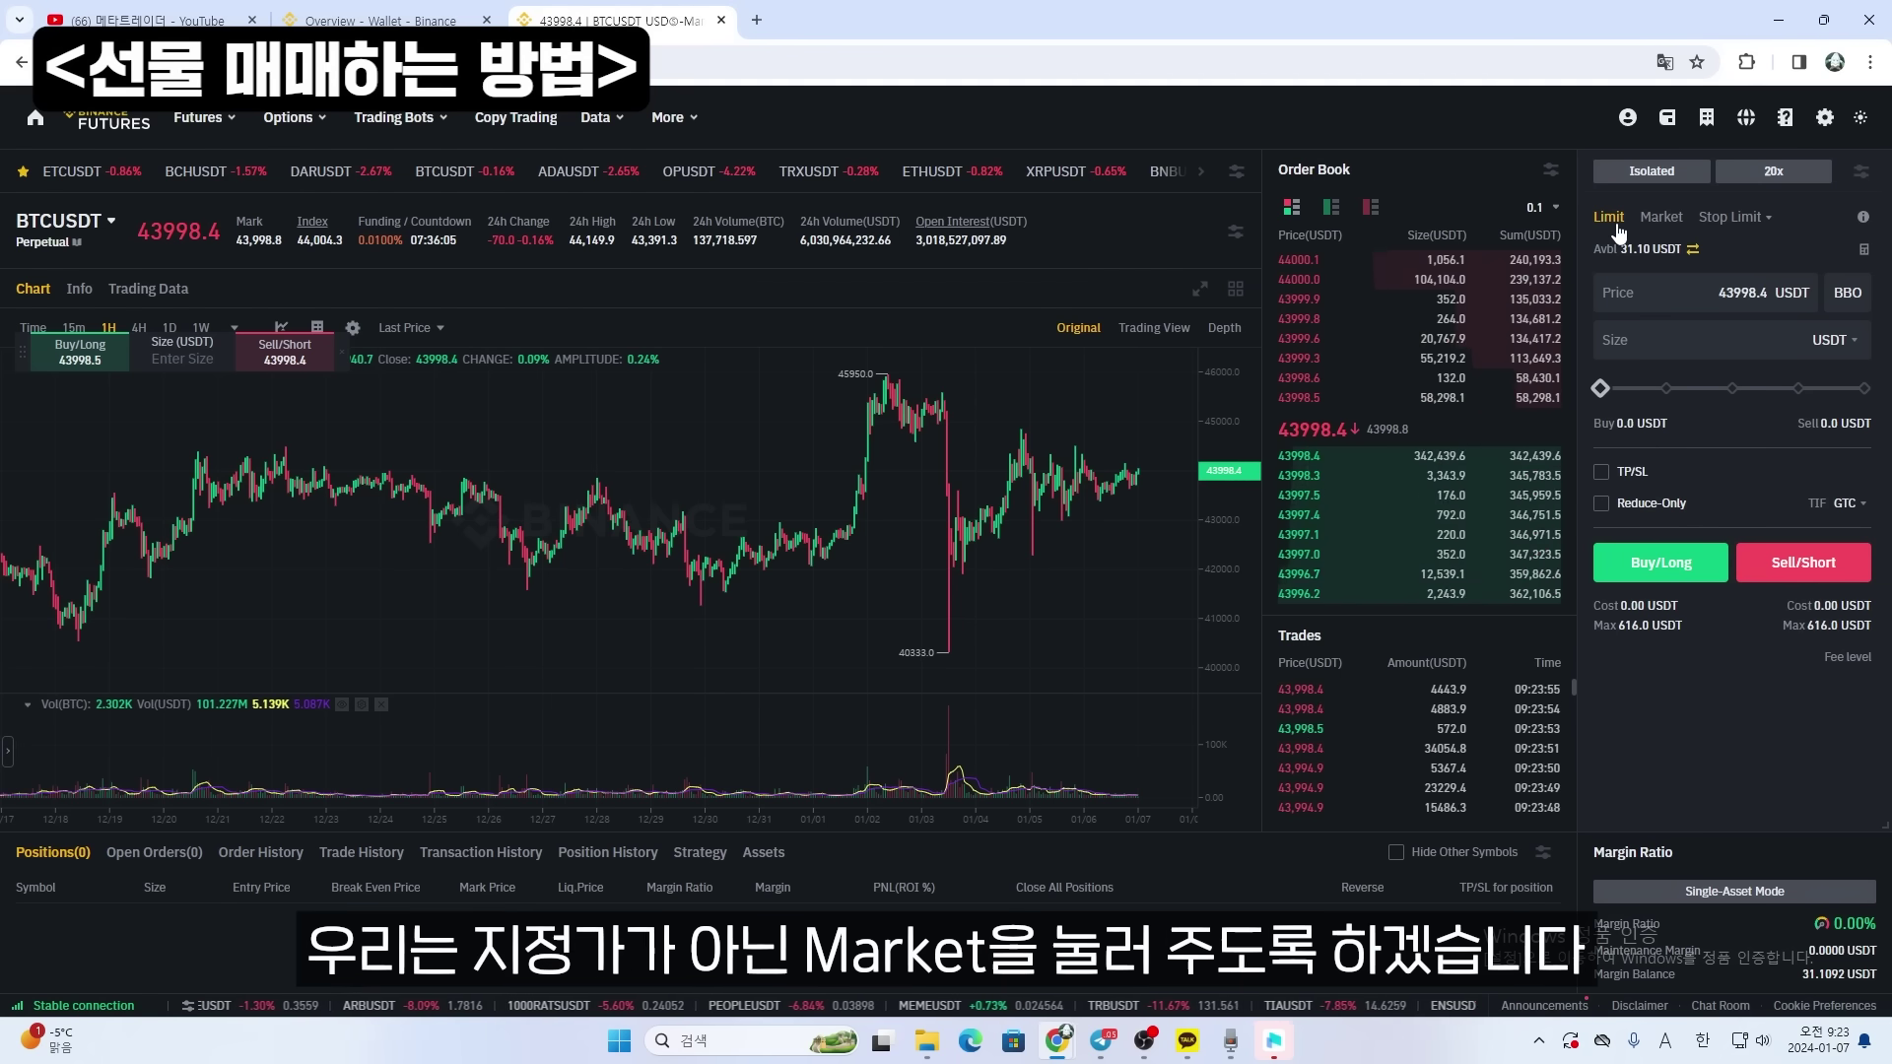
pyautogui.click(1661, 221)
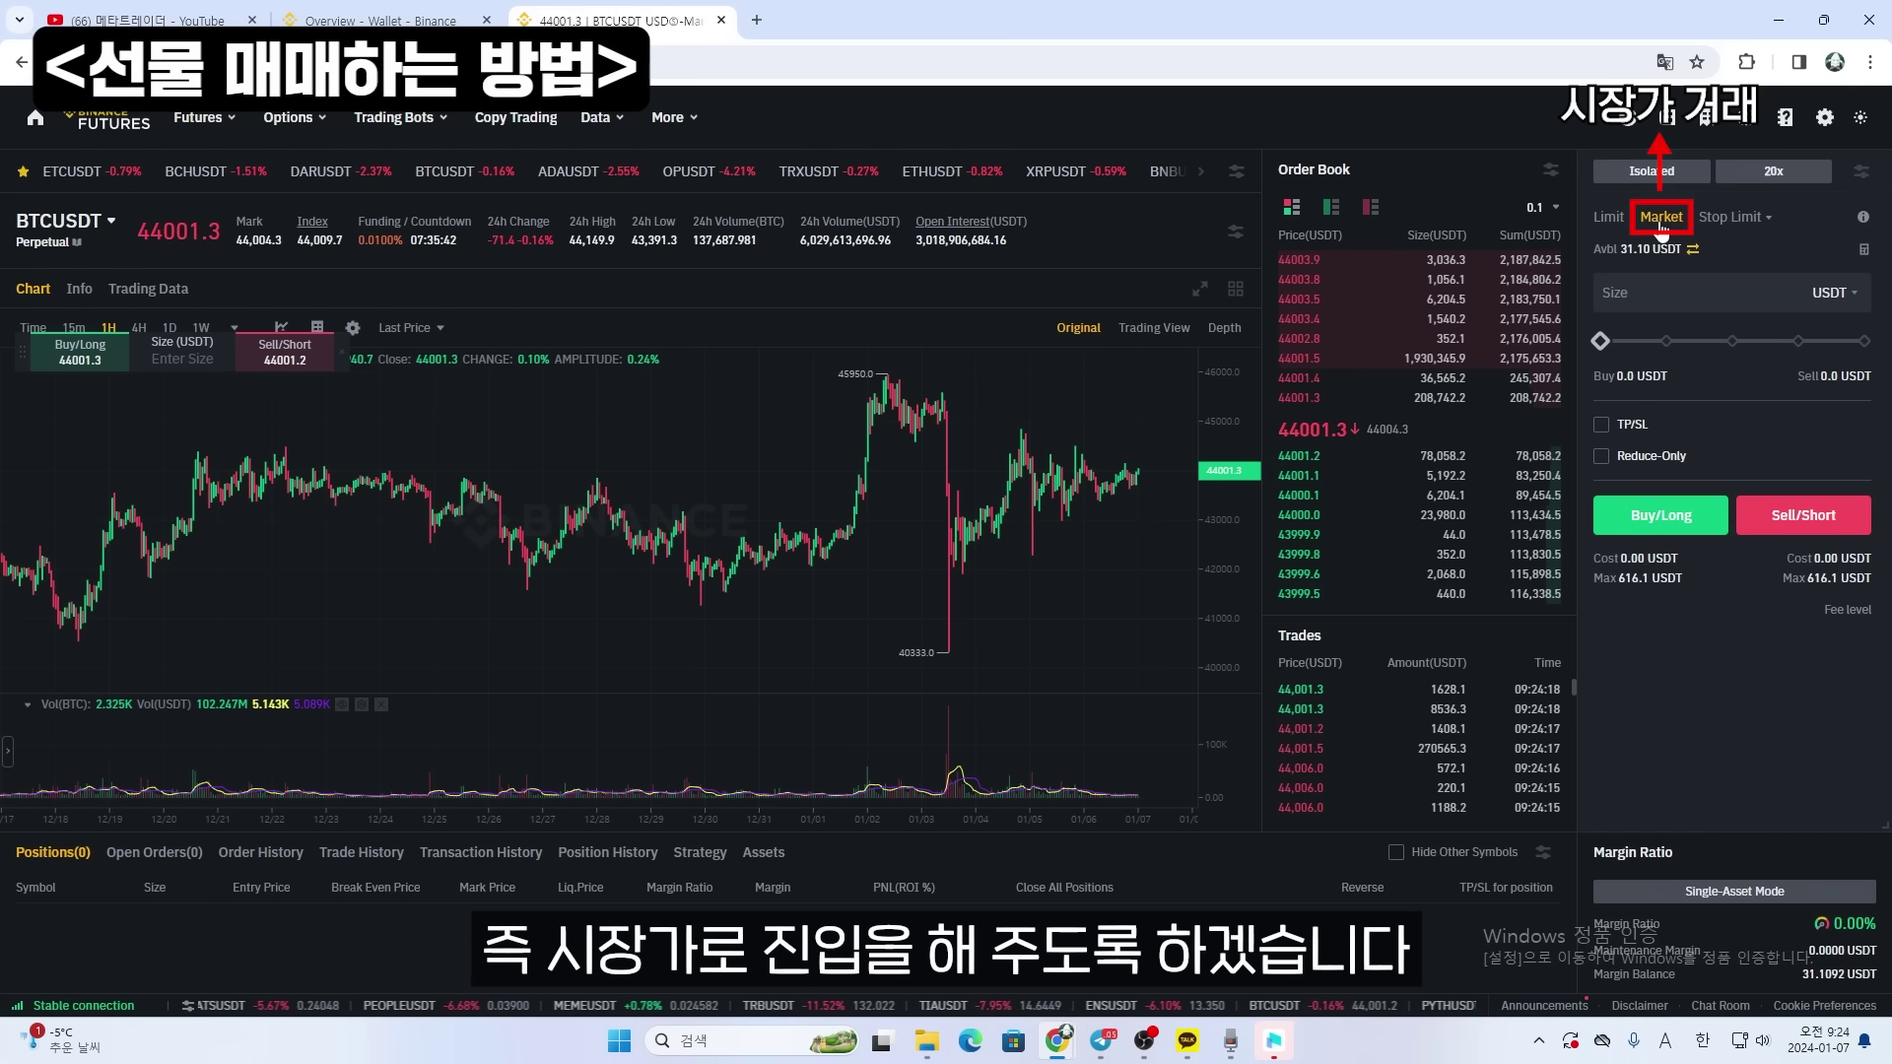
# - Try other values on the leverage slider, then confirm BTCUSDT leverage at 20x
pyautogui.click(1774, 171)
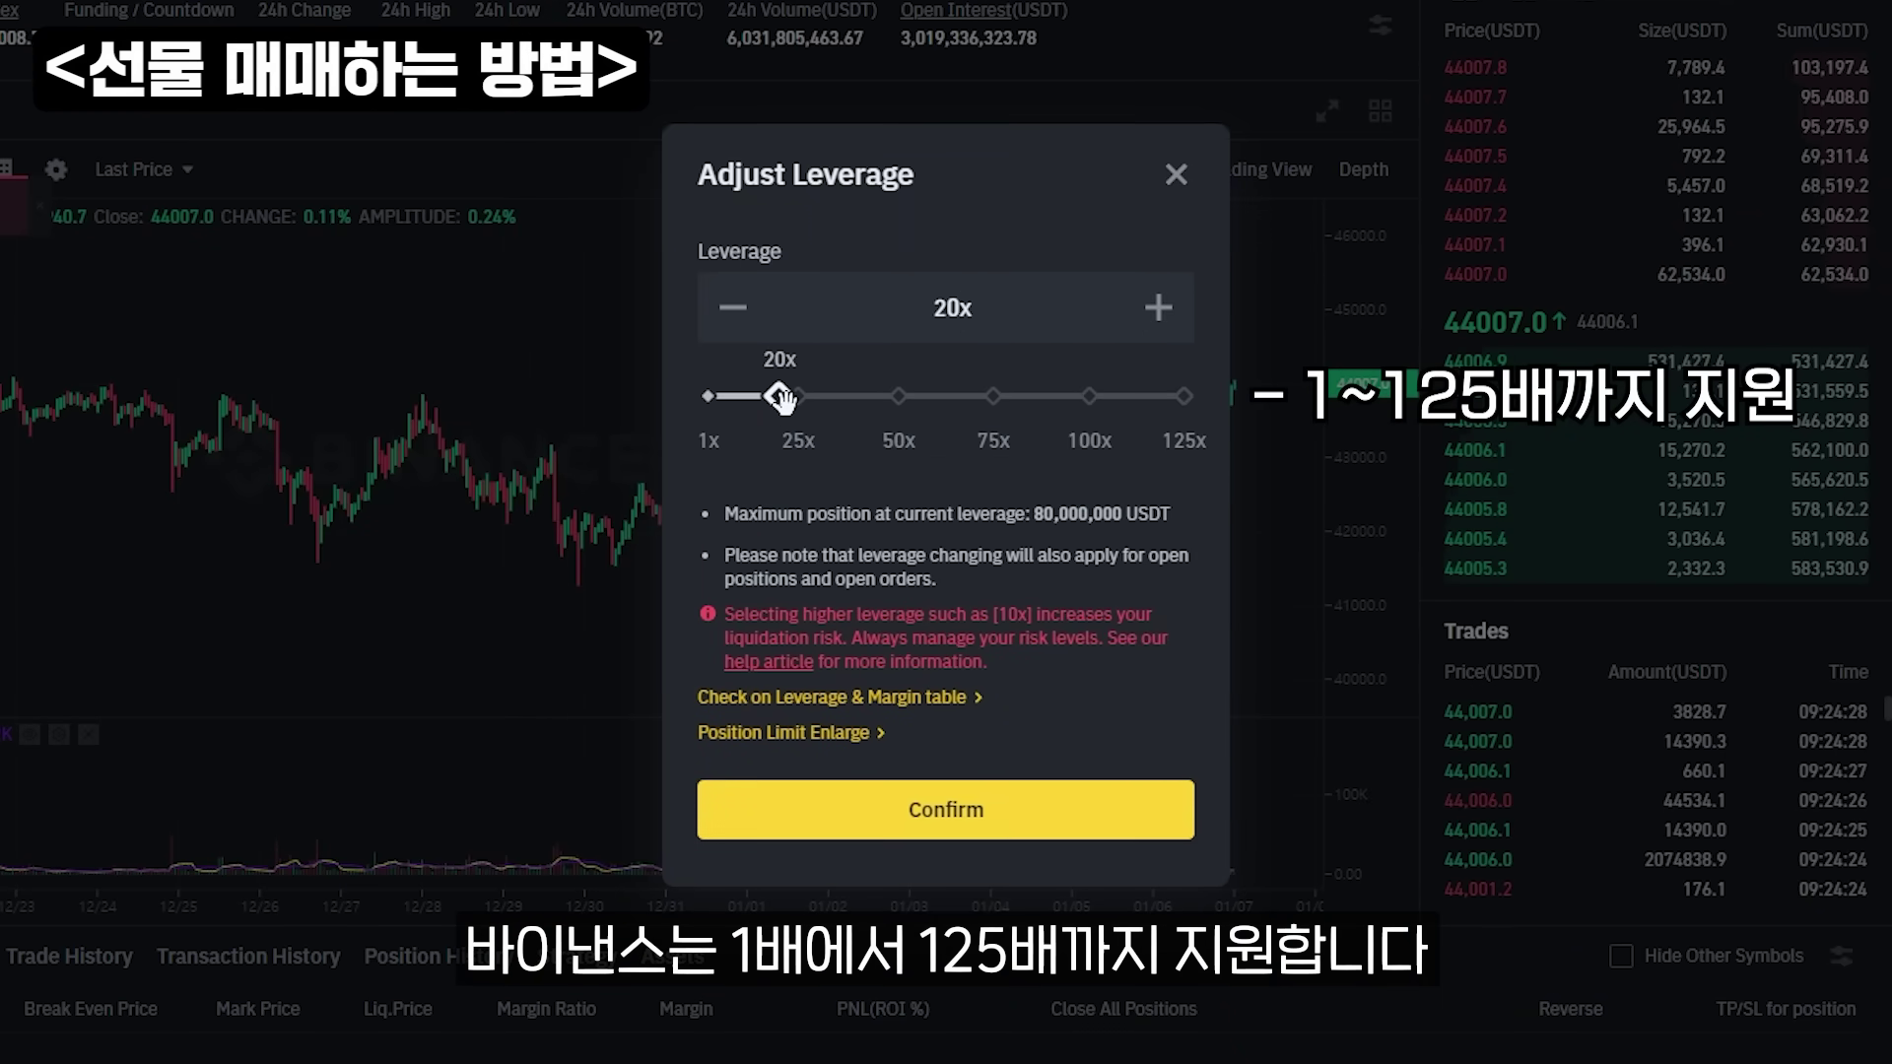
pyautogui.moveTo(782, 398); pyautogui.dragTo(821, 399)
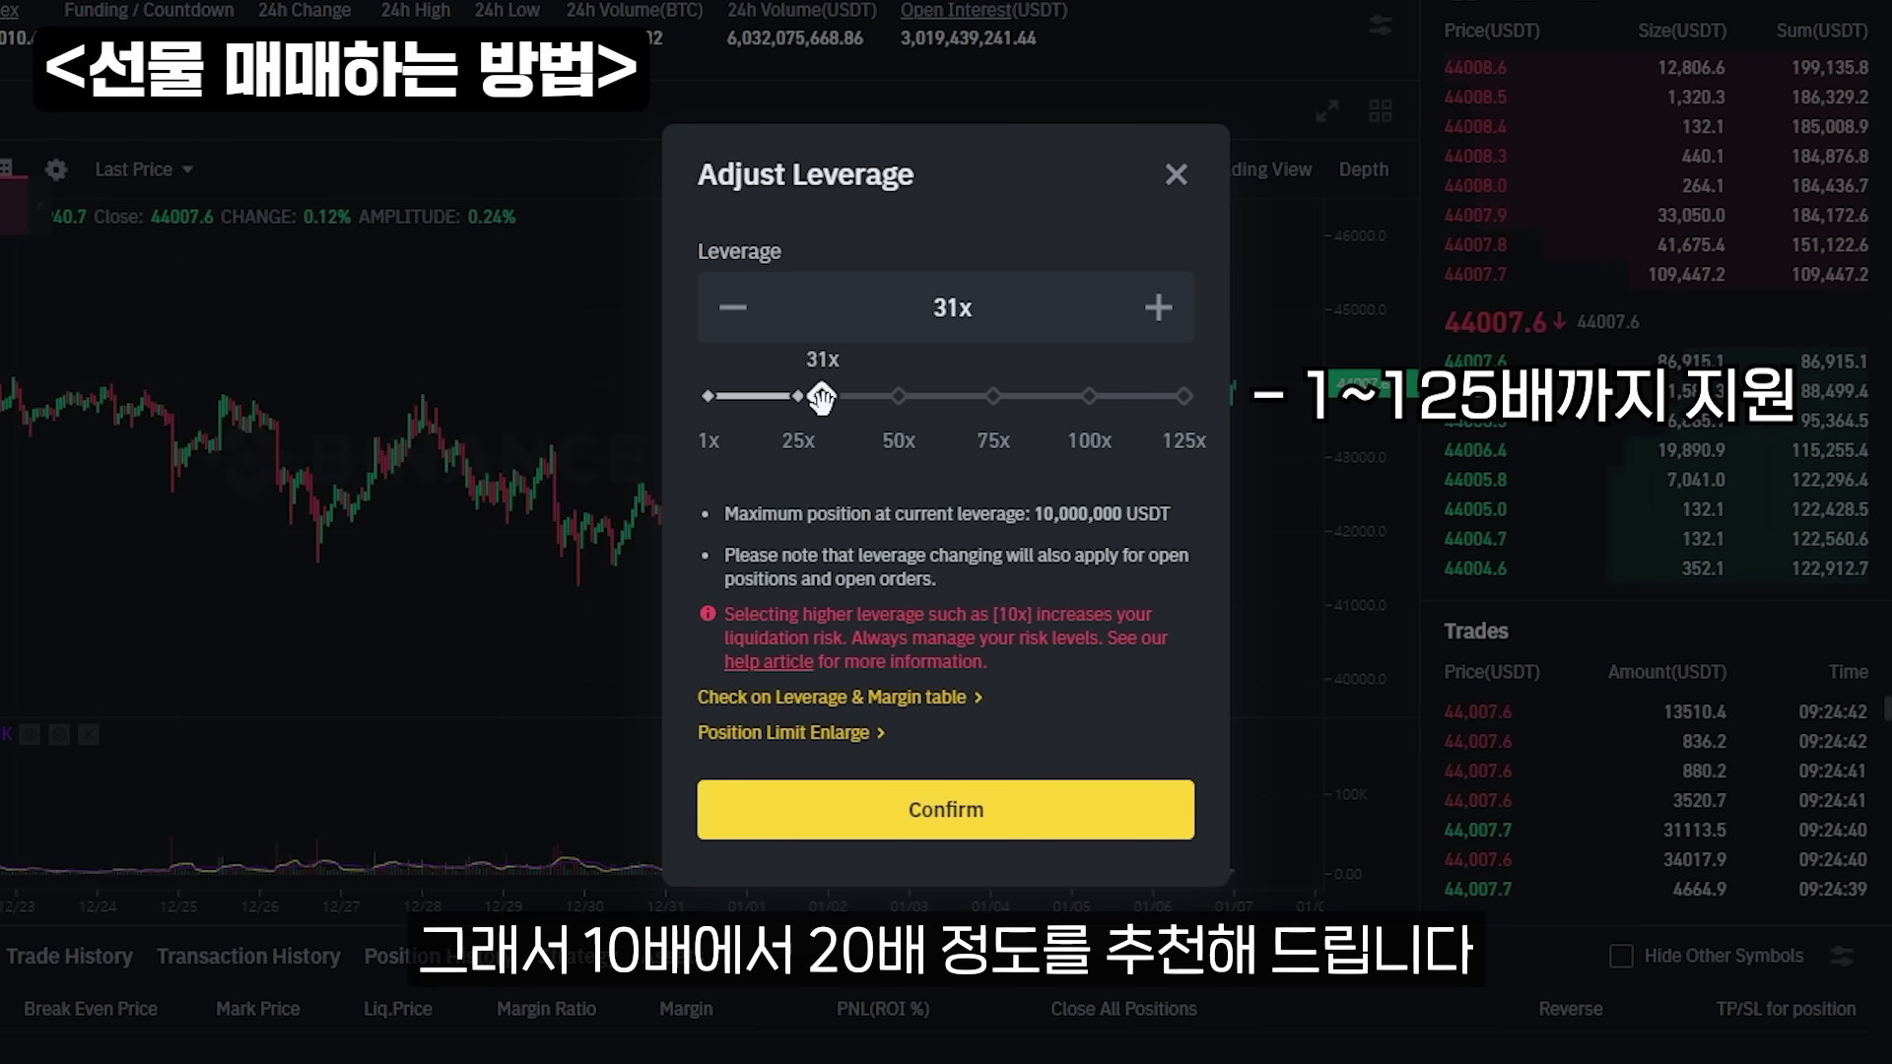
pyautogui.moveTo(816, 396); pyautogui.dragTo(778, 404)
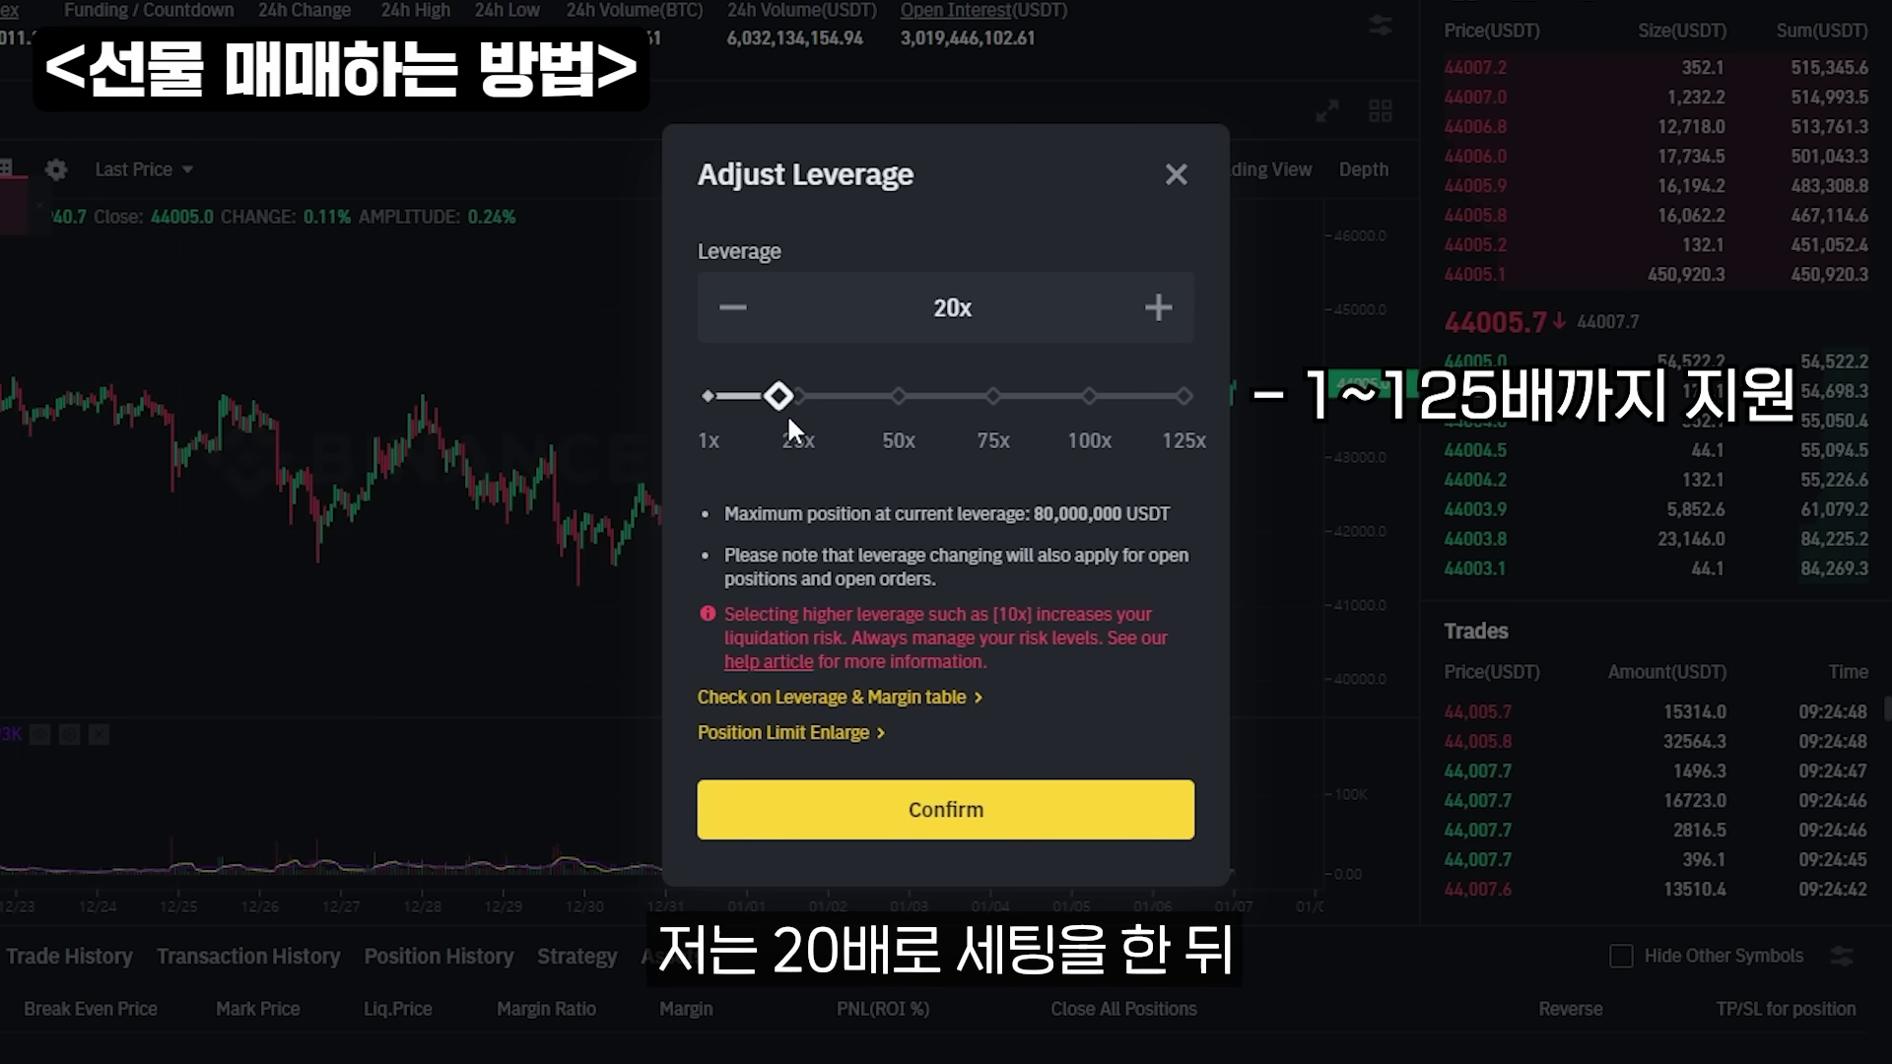
pyautogui.click(990, 814)
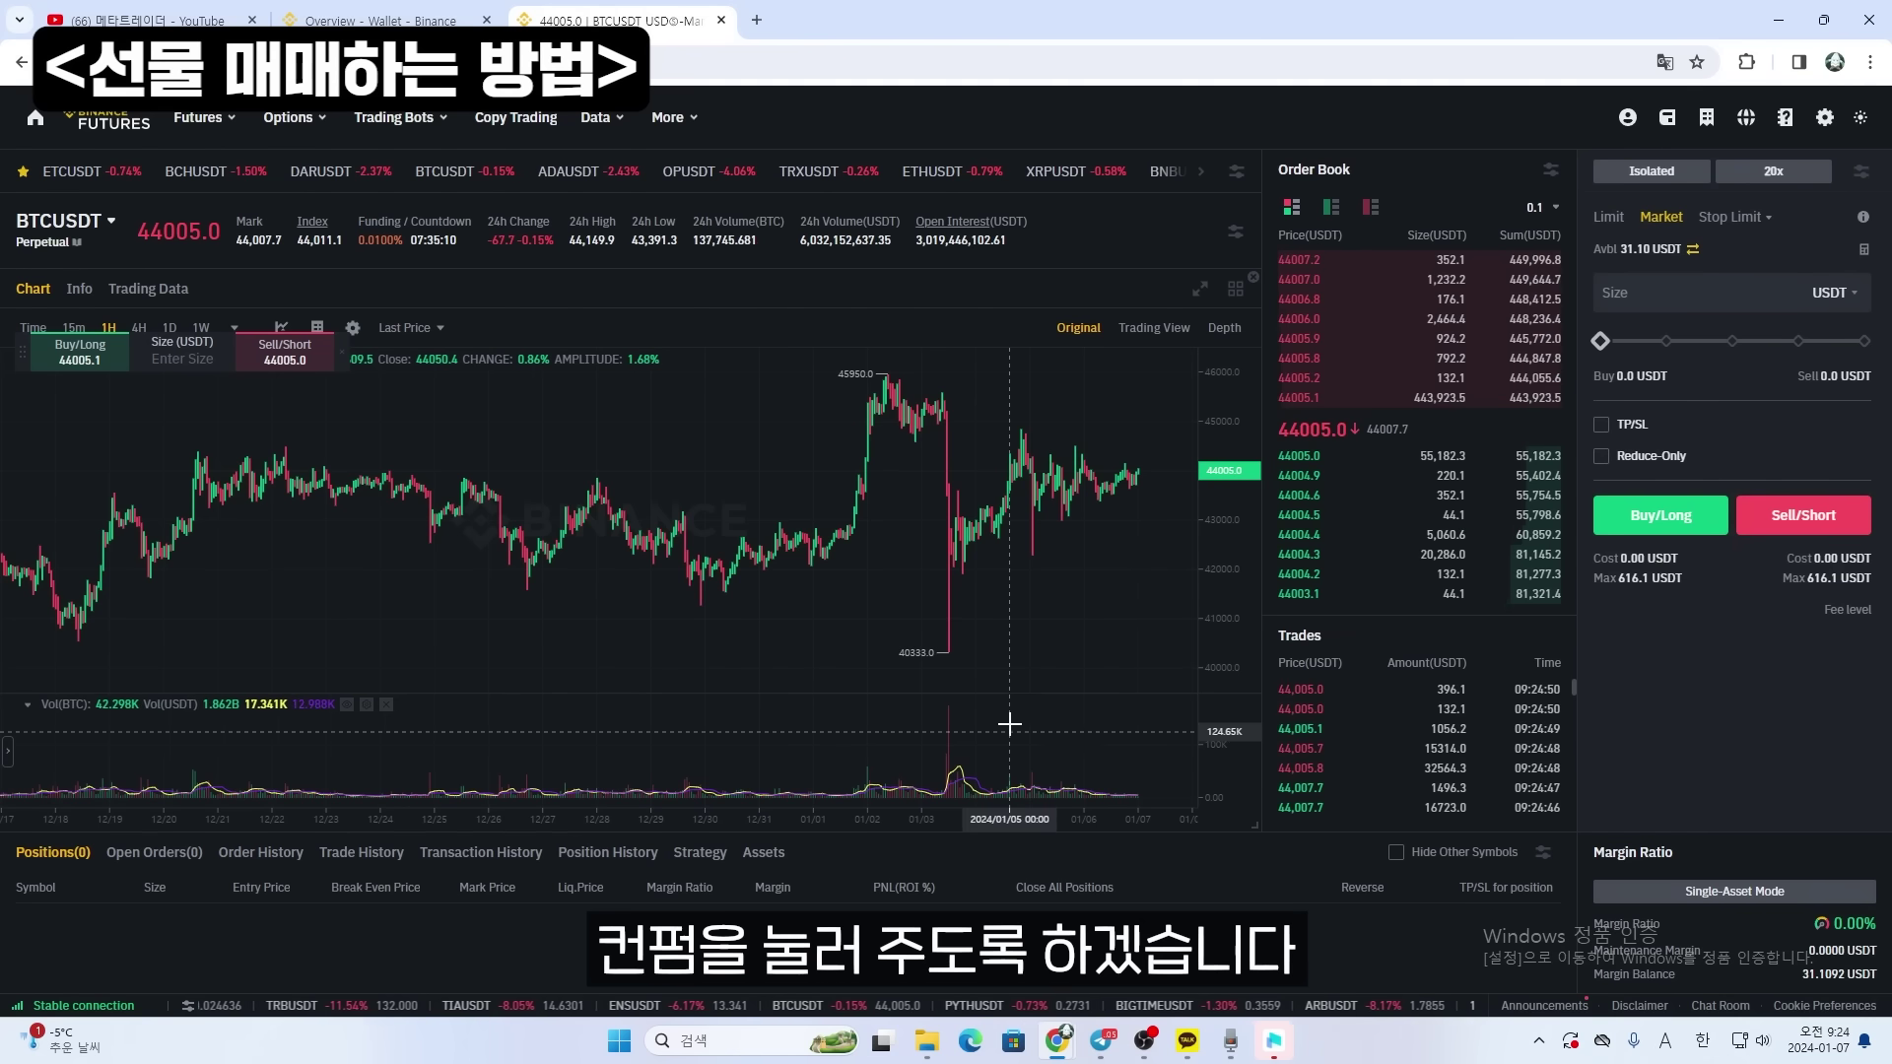
# - Set the order size to 100% and open a roughly 615.7 USDT market short on BTCUSDT
pyautogui.moveTo(1600, 341)
pyautogui.moveTo(1600, 341); pyautogui.dragTo(1863, 341)
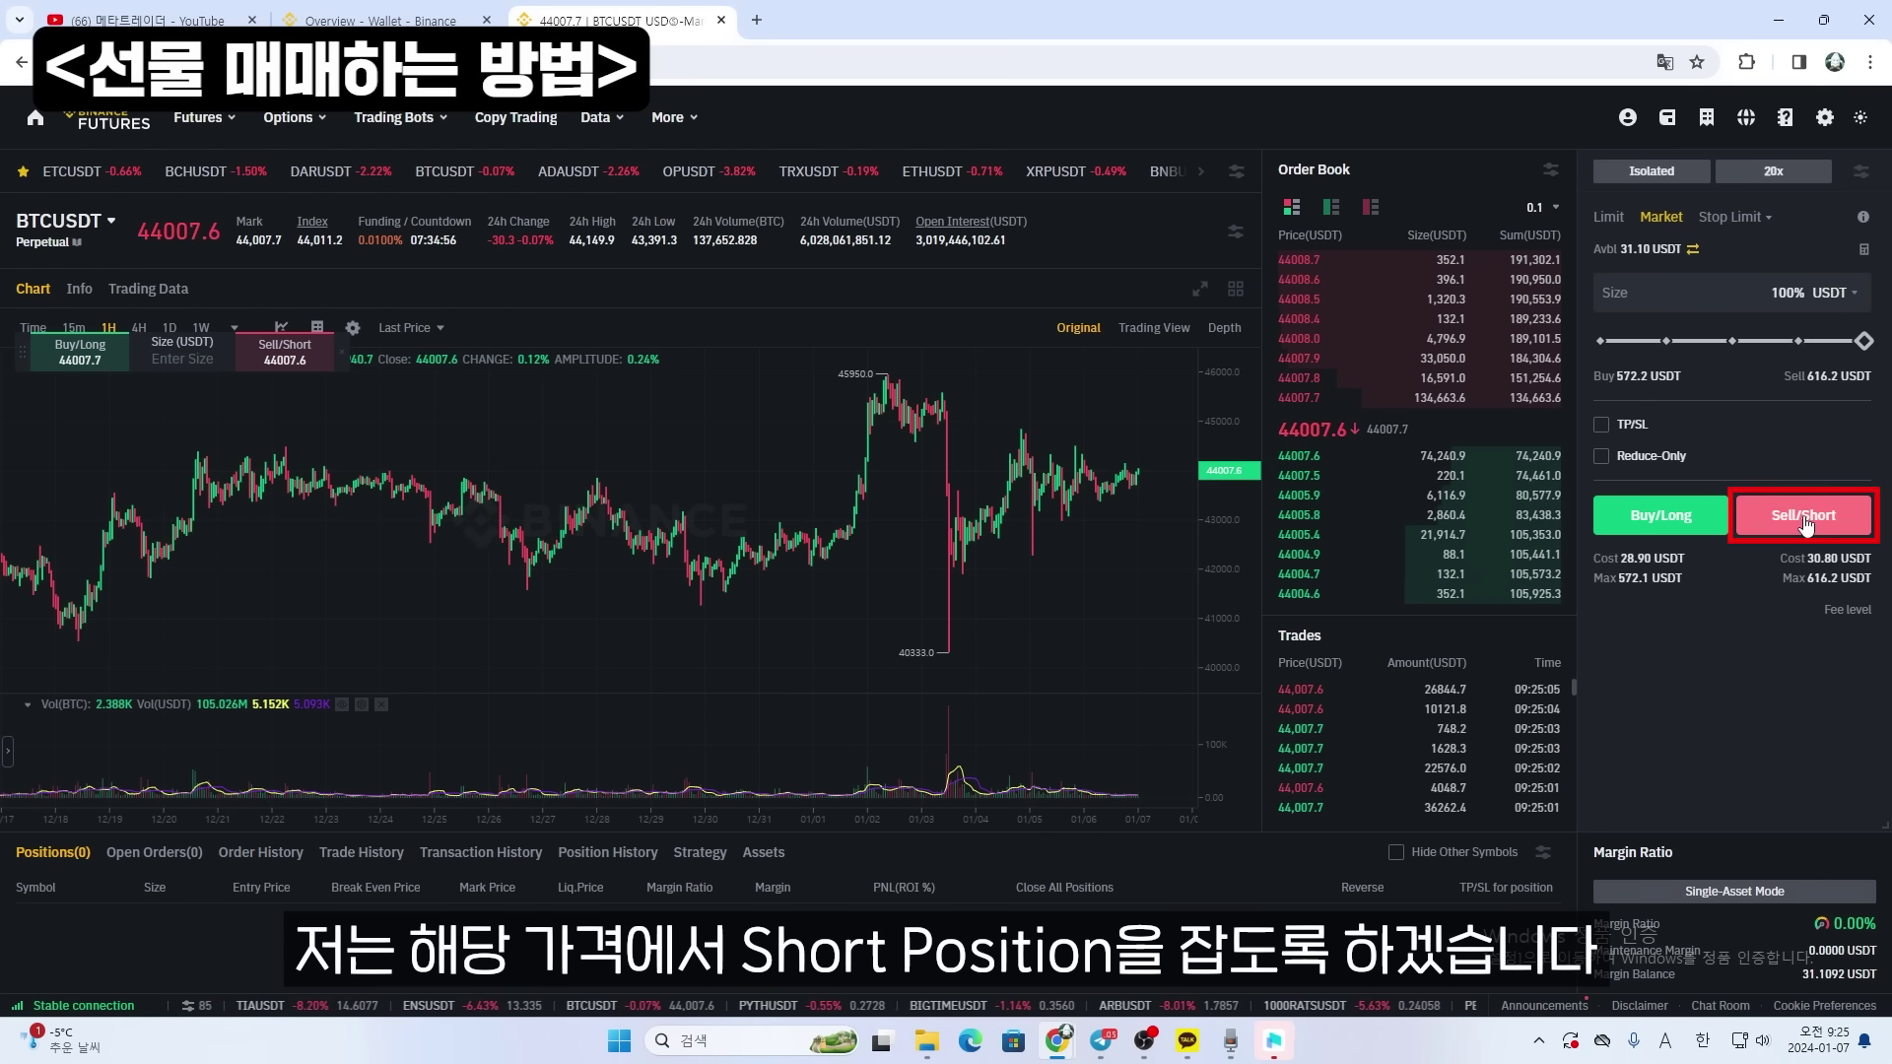
pyautogui.click(1805, 515)
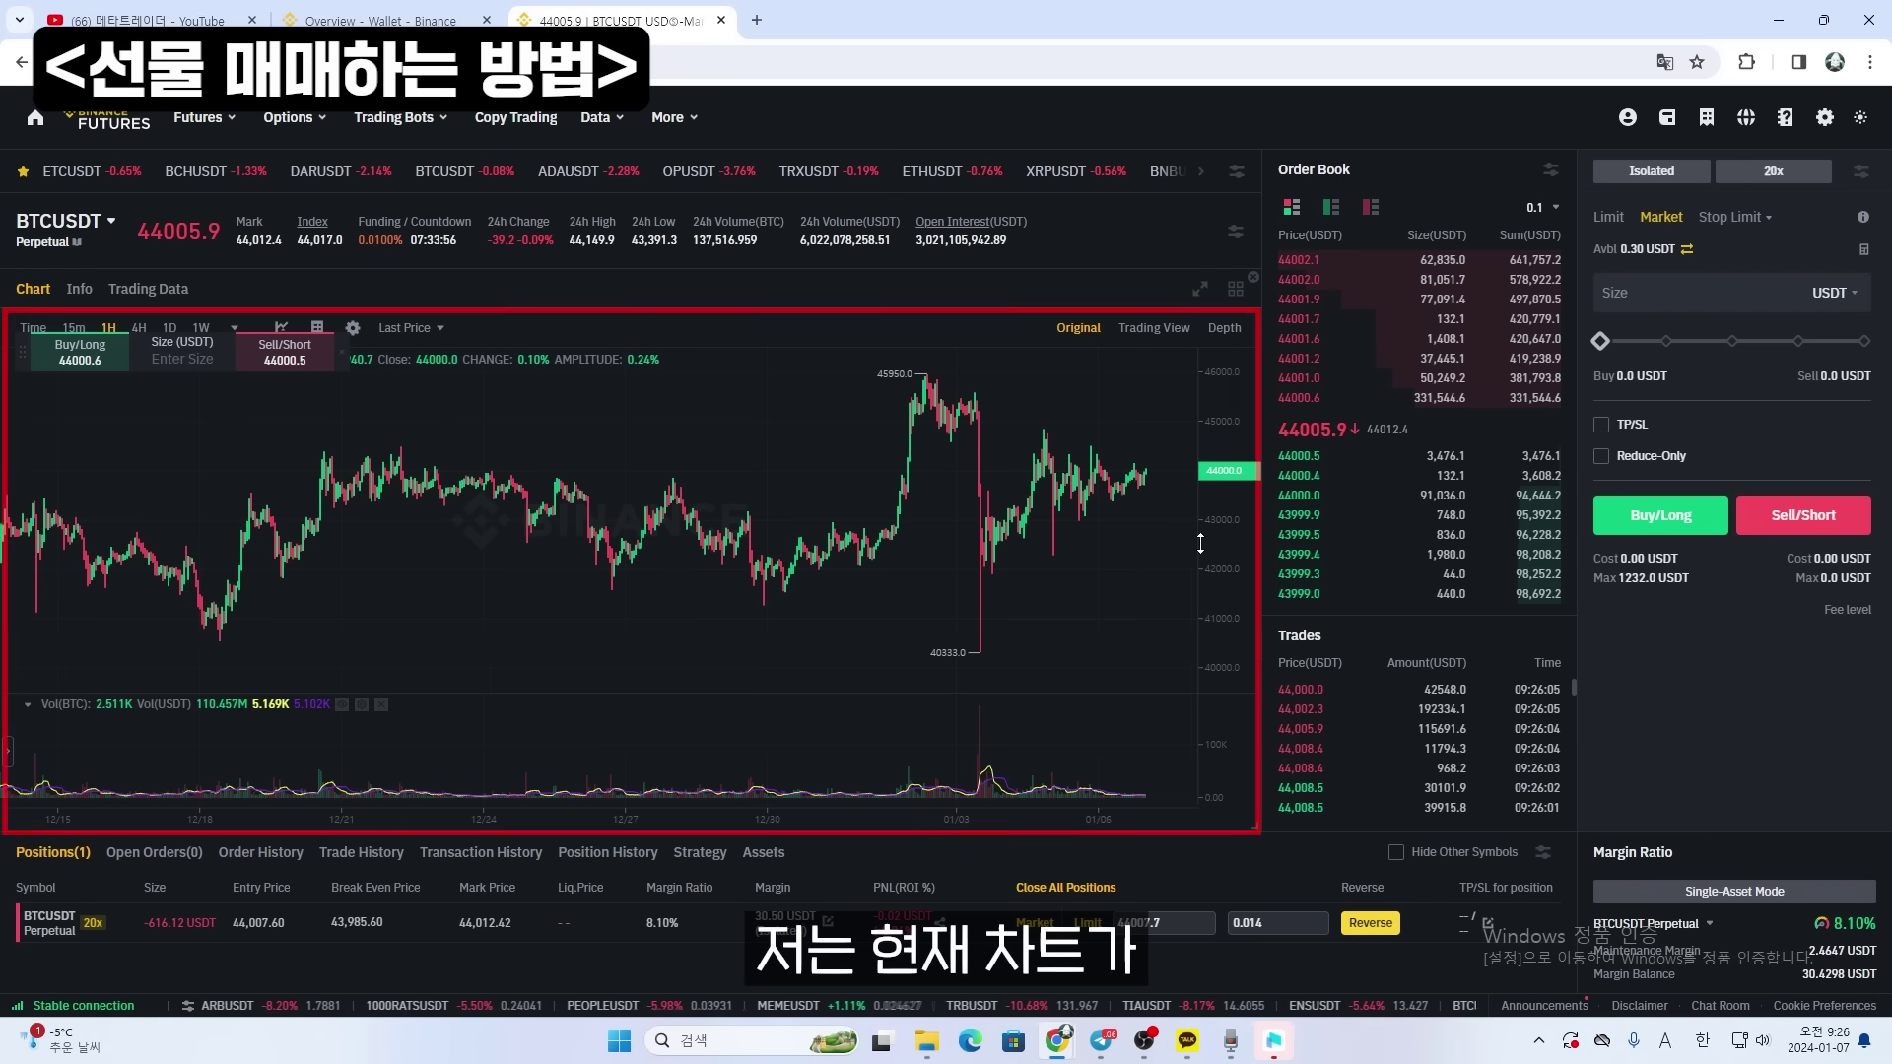
pyautogui.scroll(4, 1134, 405)
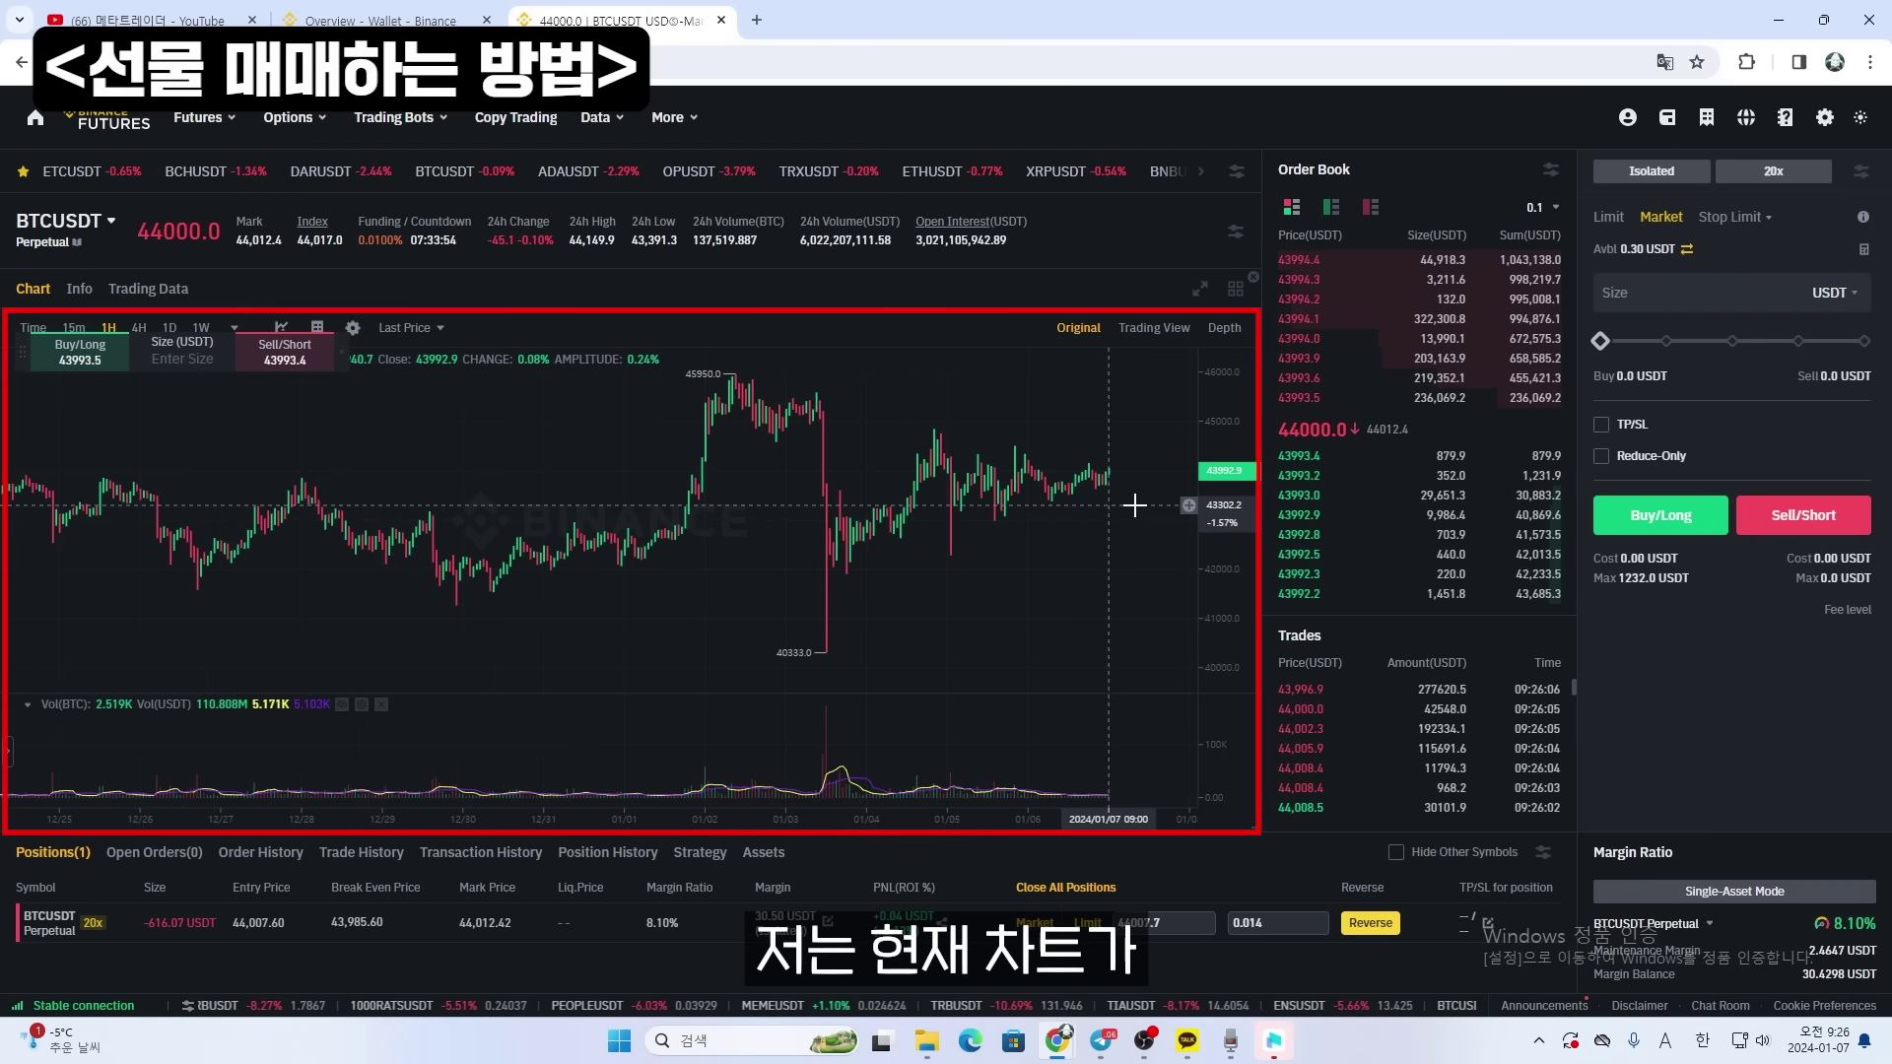
pyautogui.scroll(1, 1135, 506)
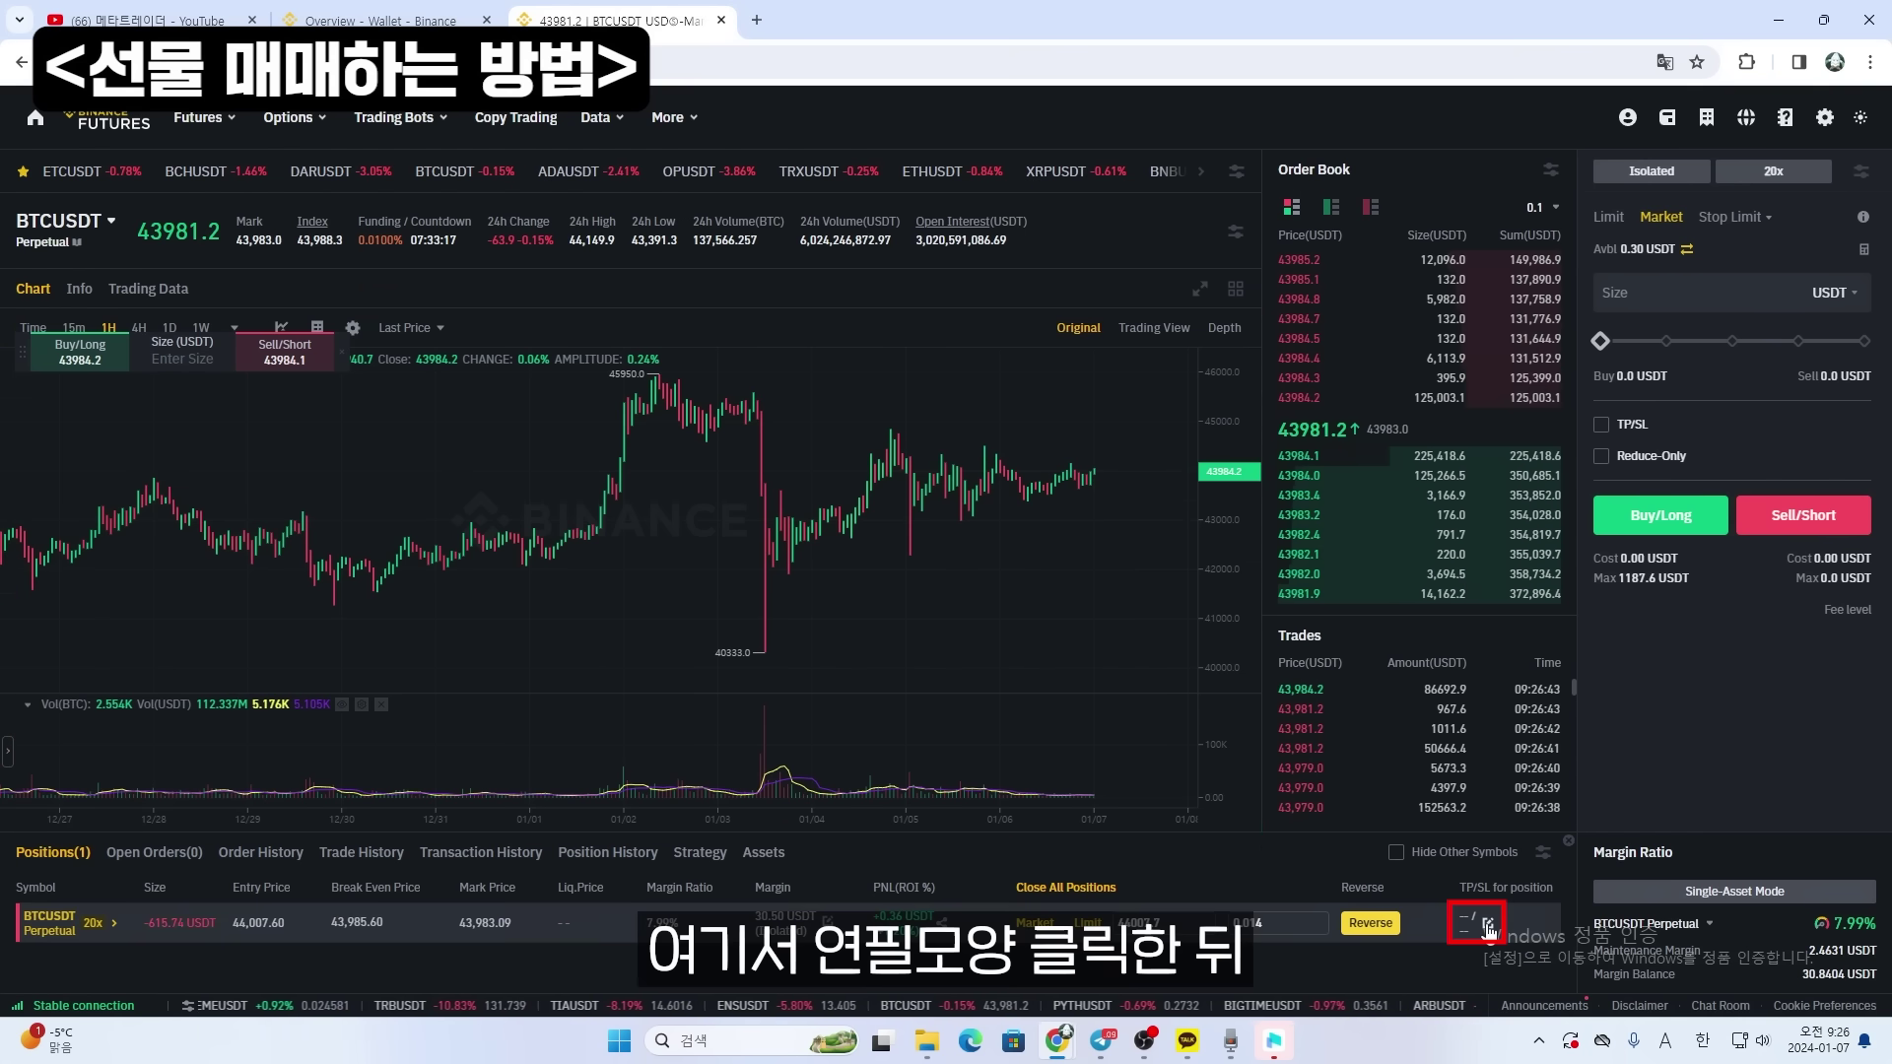
# - Set a 44220 stop loss on the entire BTCUSDT short position
pyautogui.click(1488, 924)
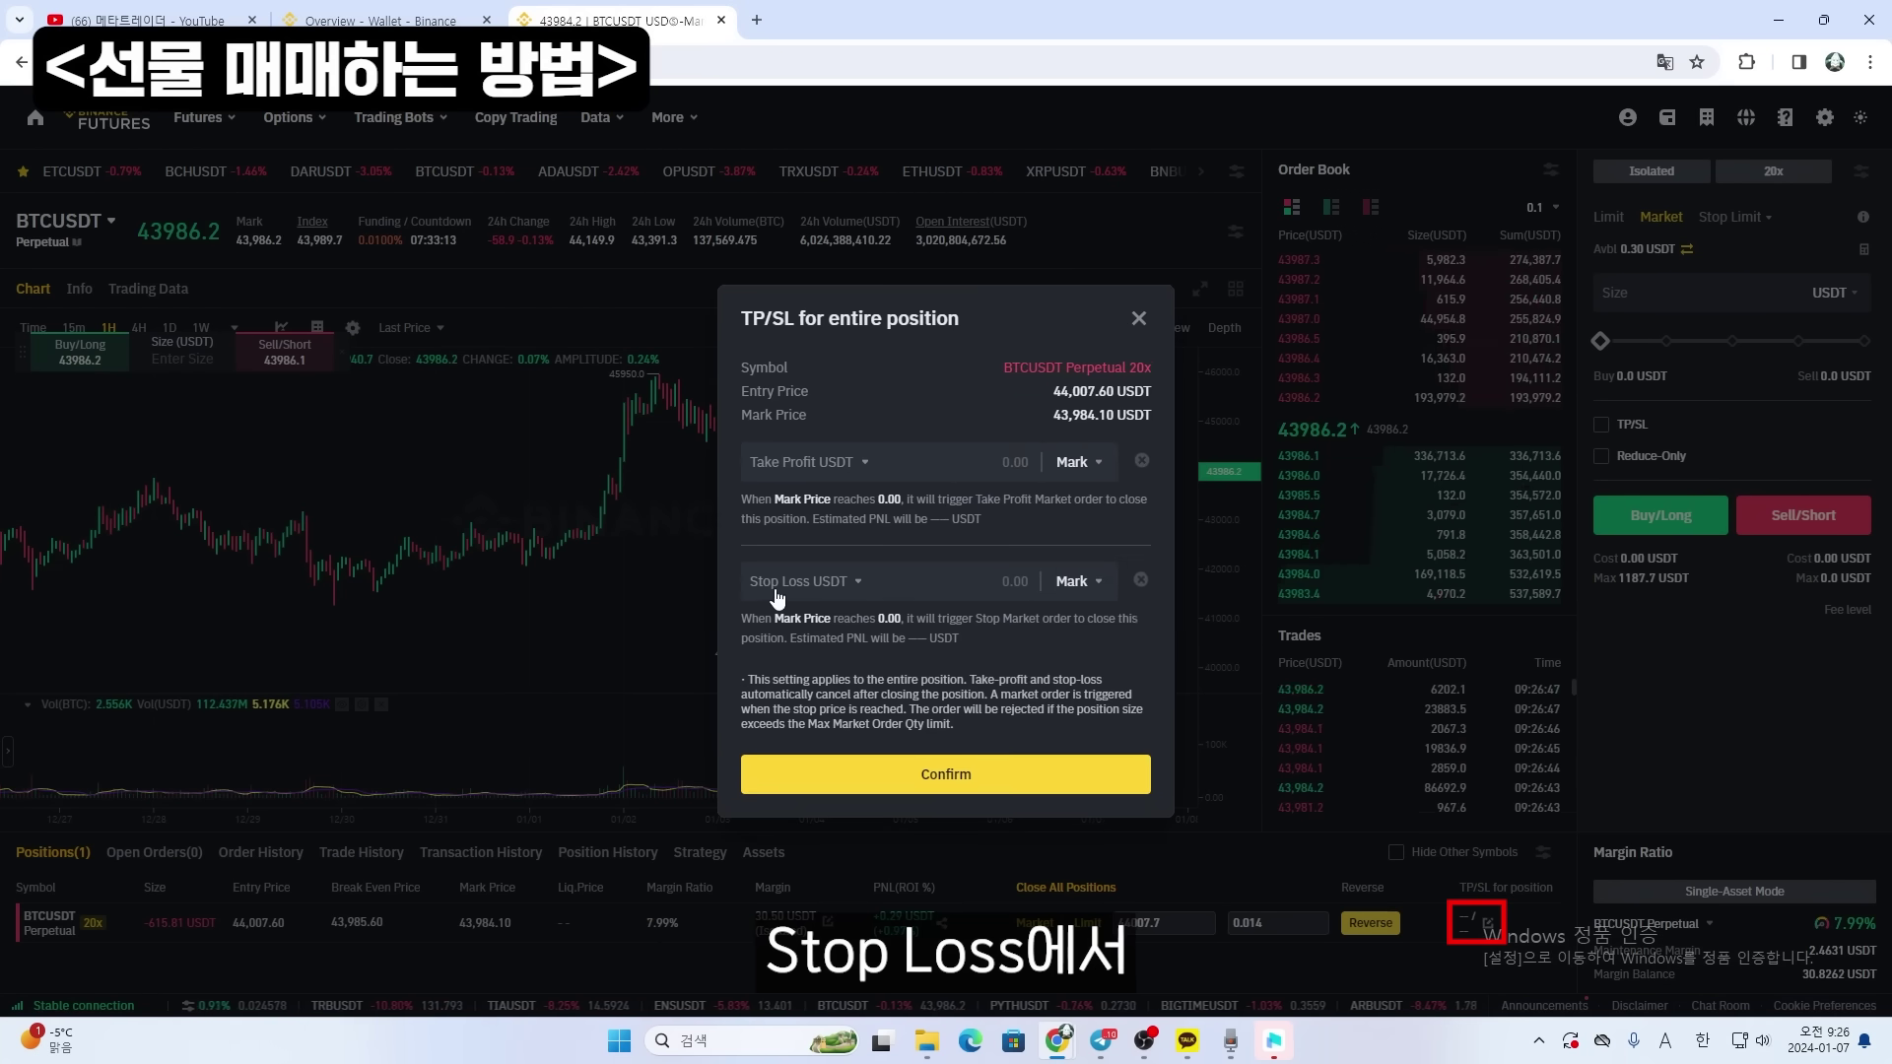
pyautogui.click(889, 585)
pyautogui.write('442')
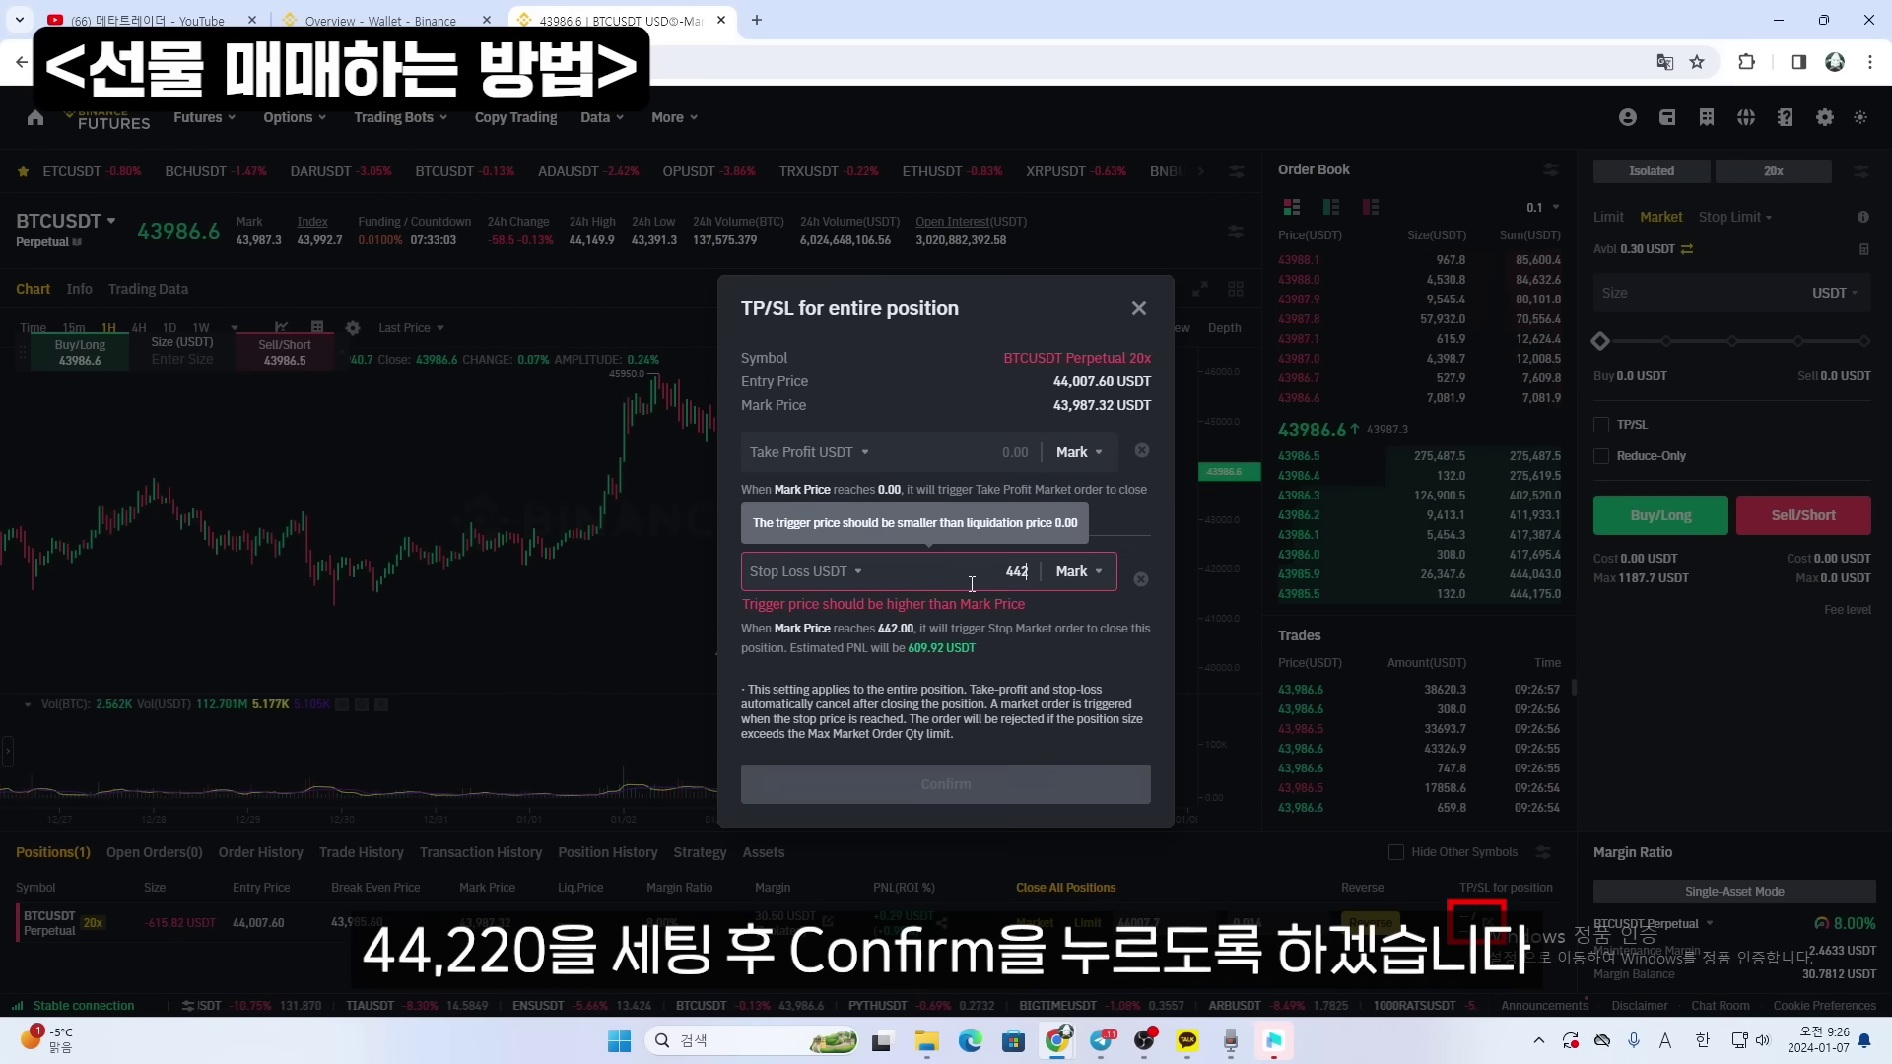
pyautogui.write('20')
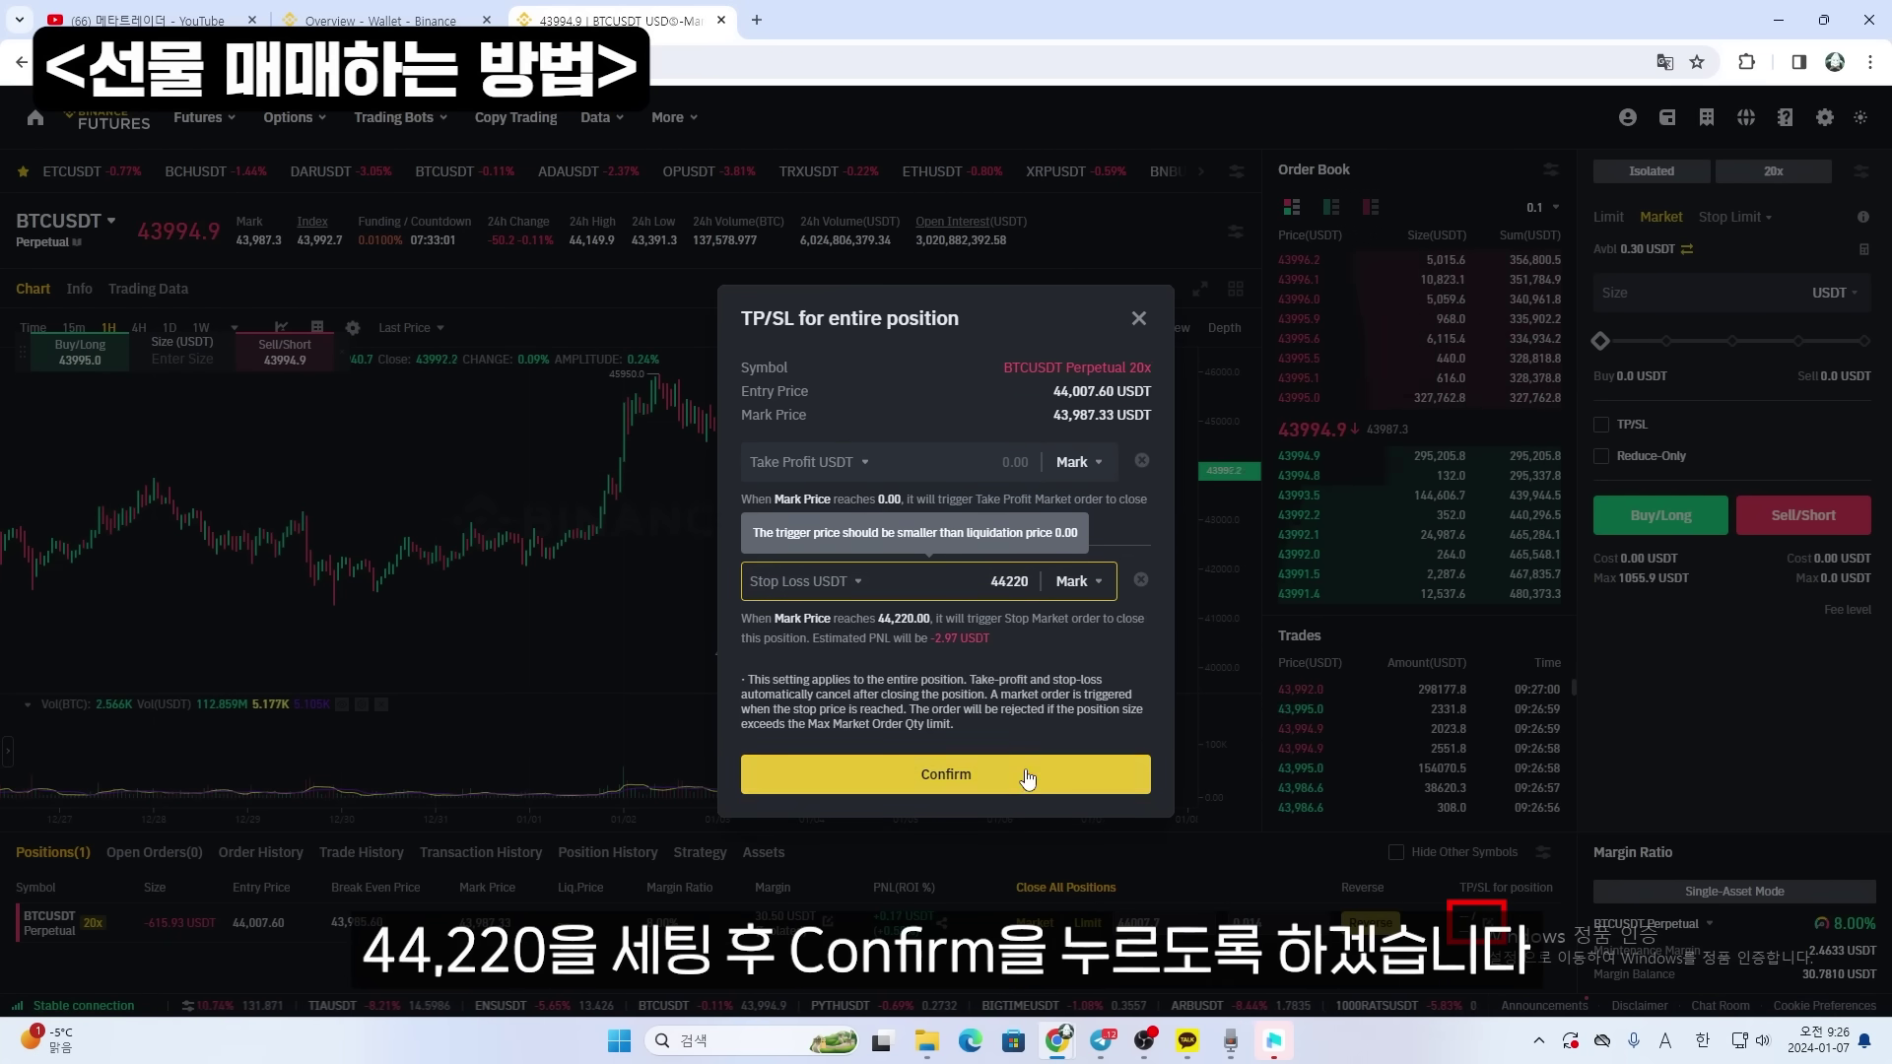
pyautogui.click(1025, 779)
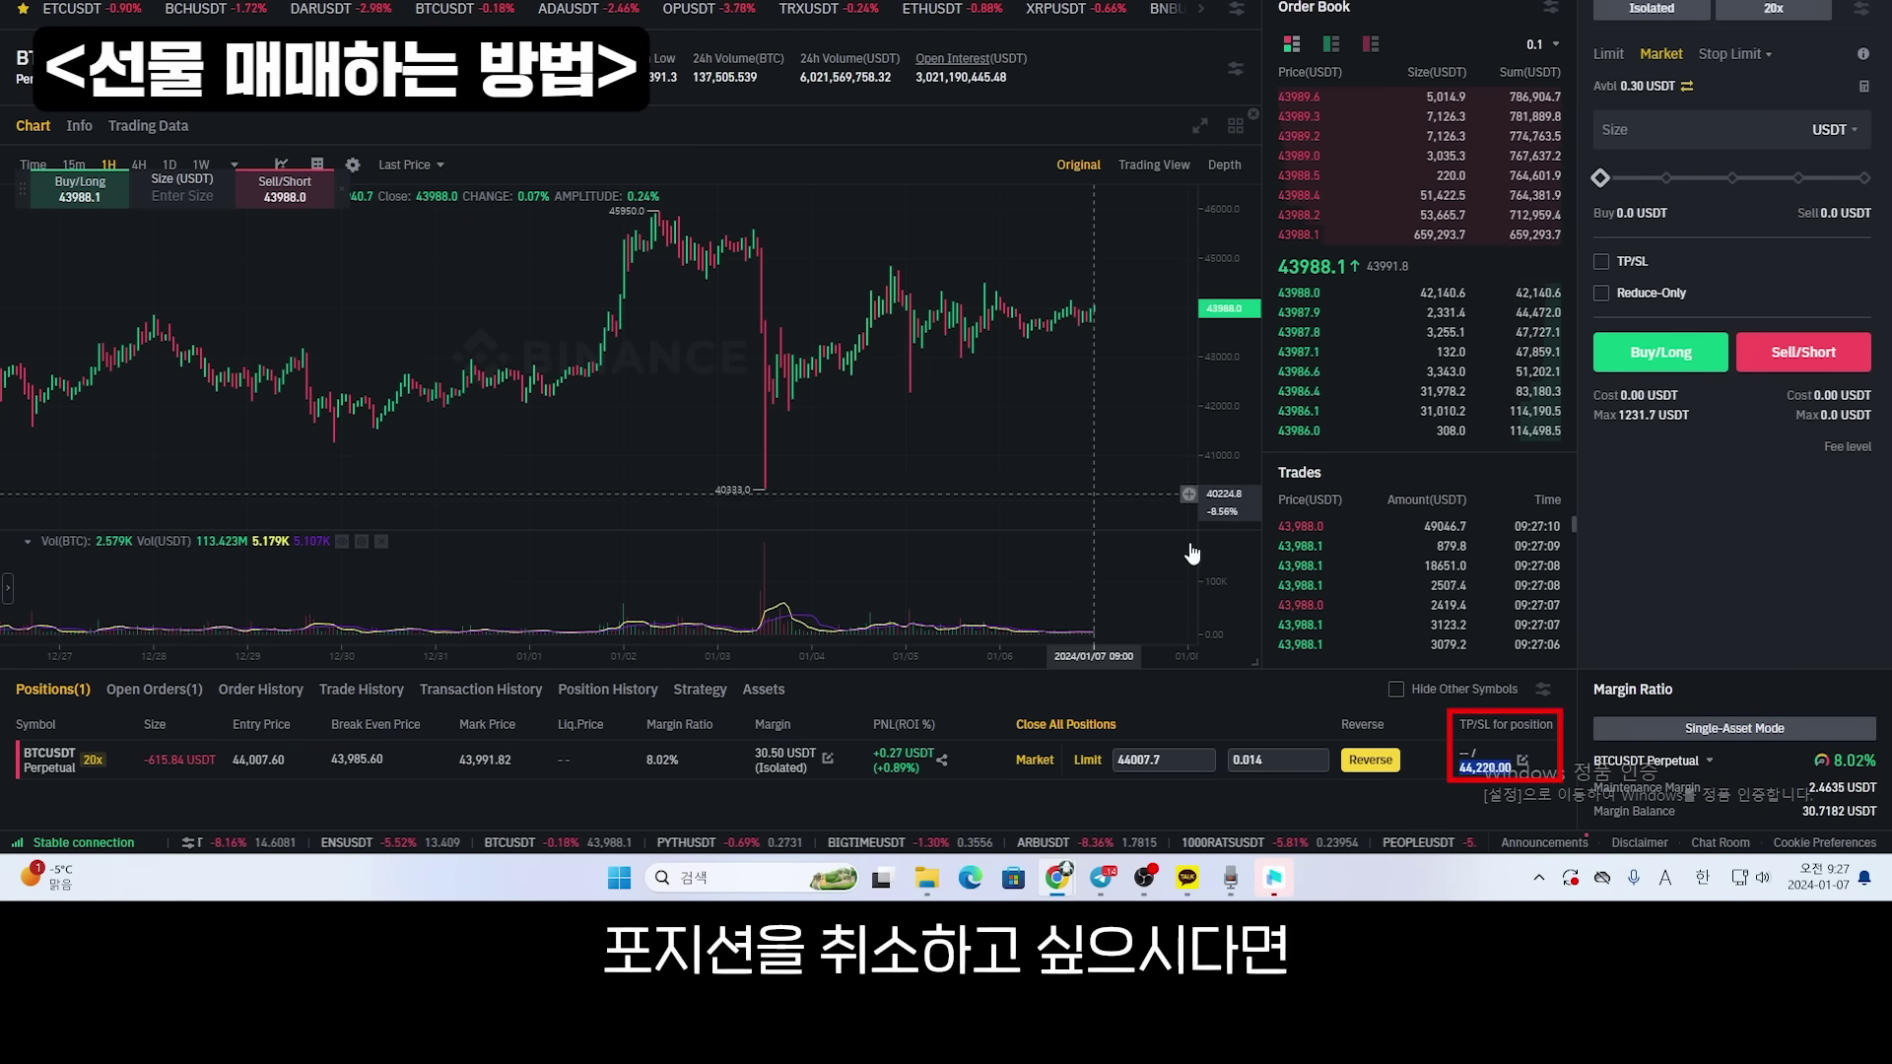
# - Market-close the open BTCUSDT short via Close All Positions, which also cancels its stop loss
pyautogui.click(1335, 795)
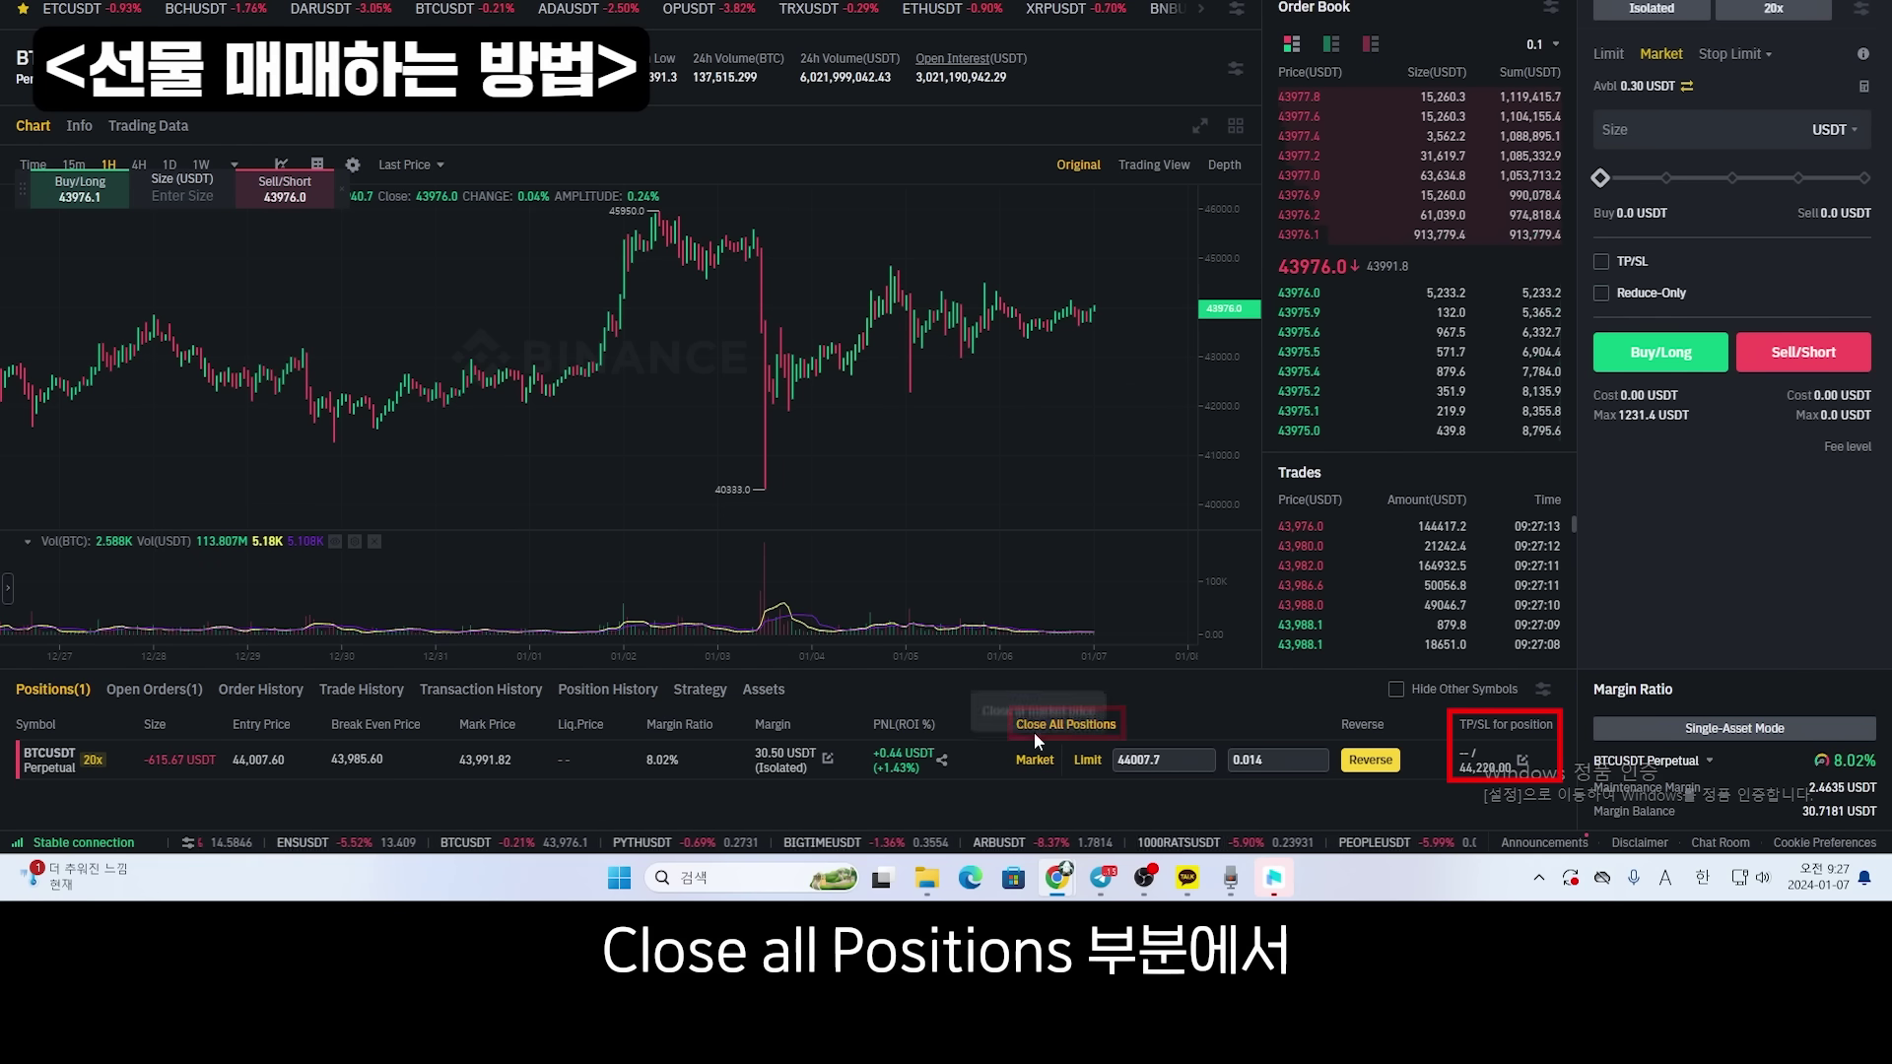
pyautogui.click(1106, 737)
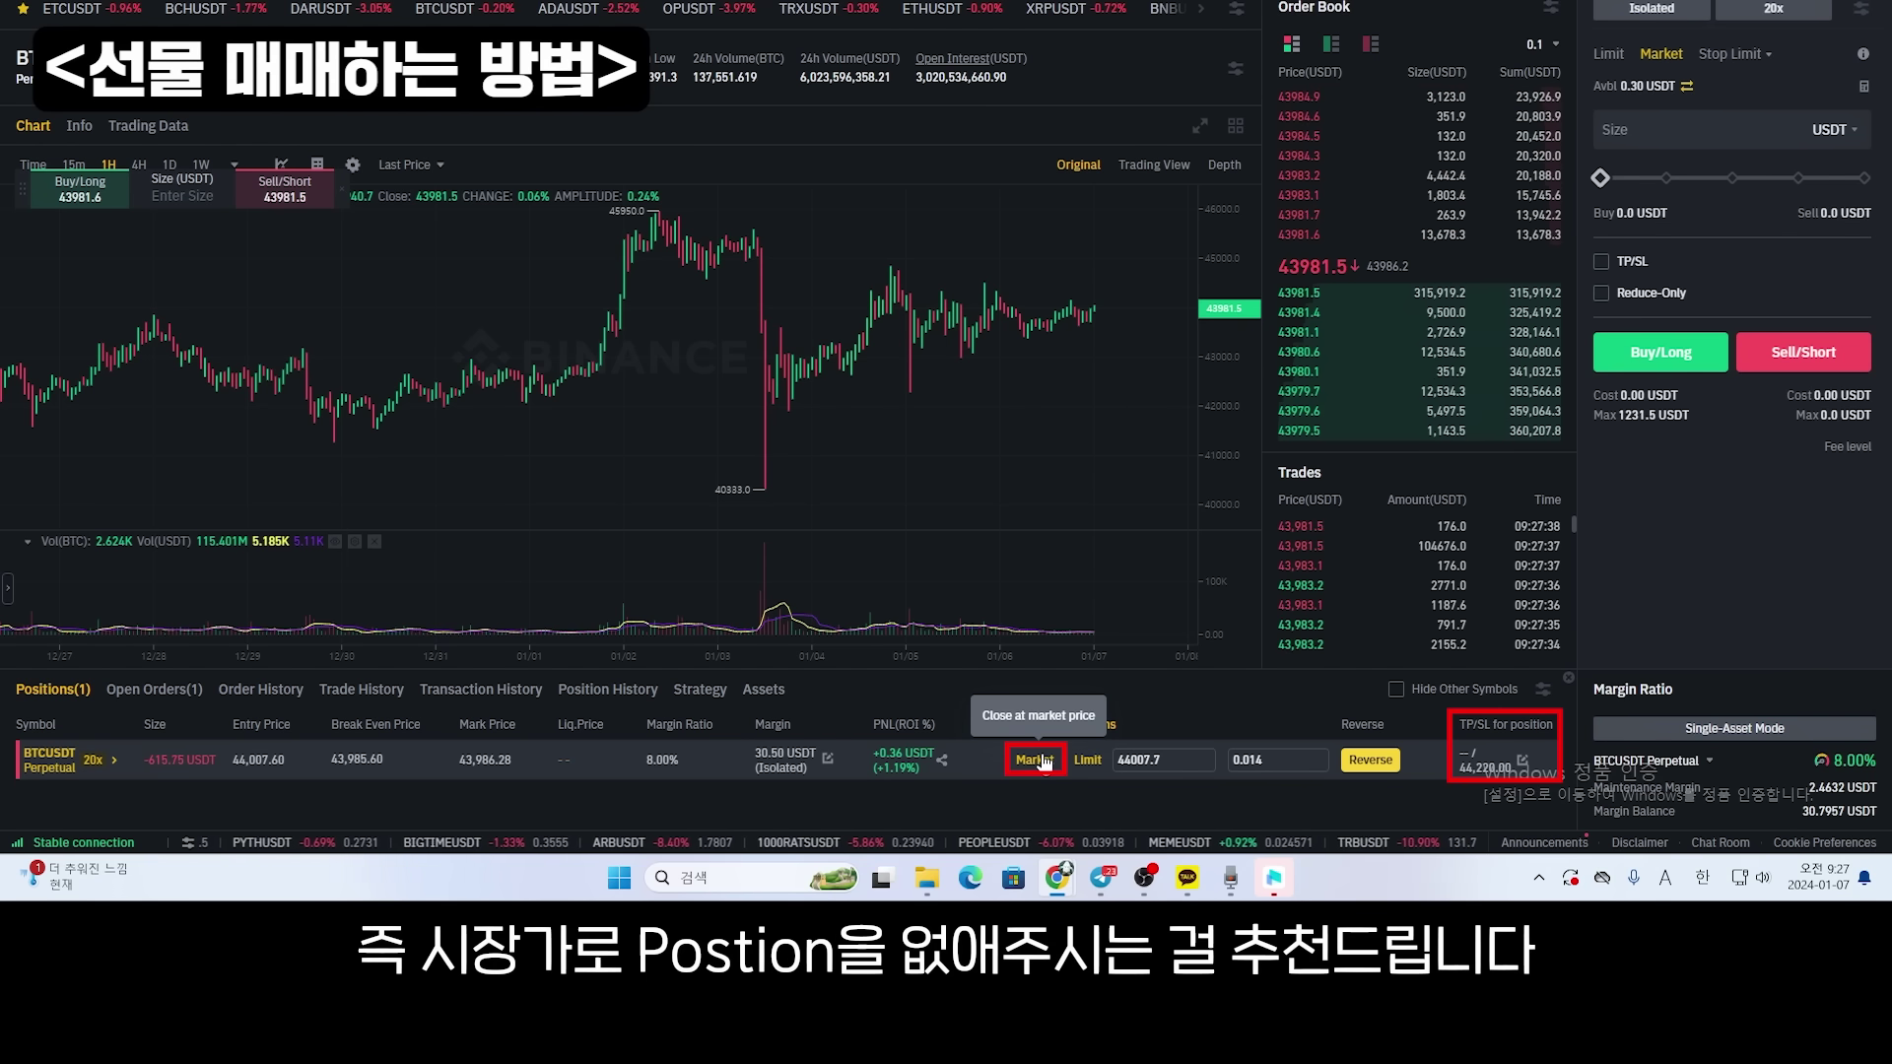
pyautogui.click(1041, 760)
pyautogui.scroll(-1, 1038, 759)
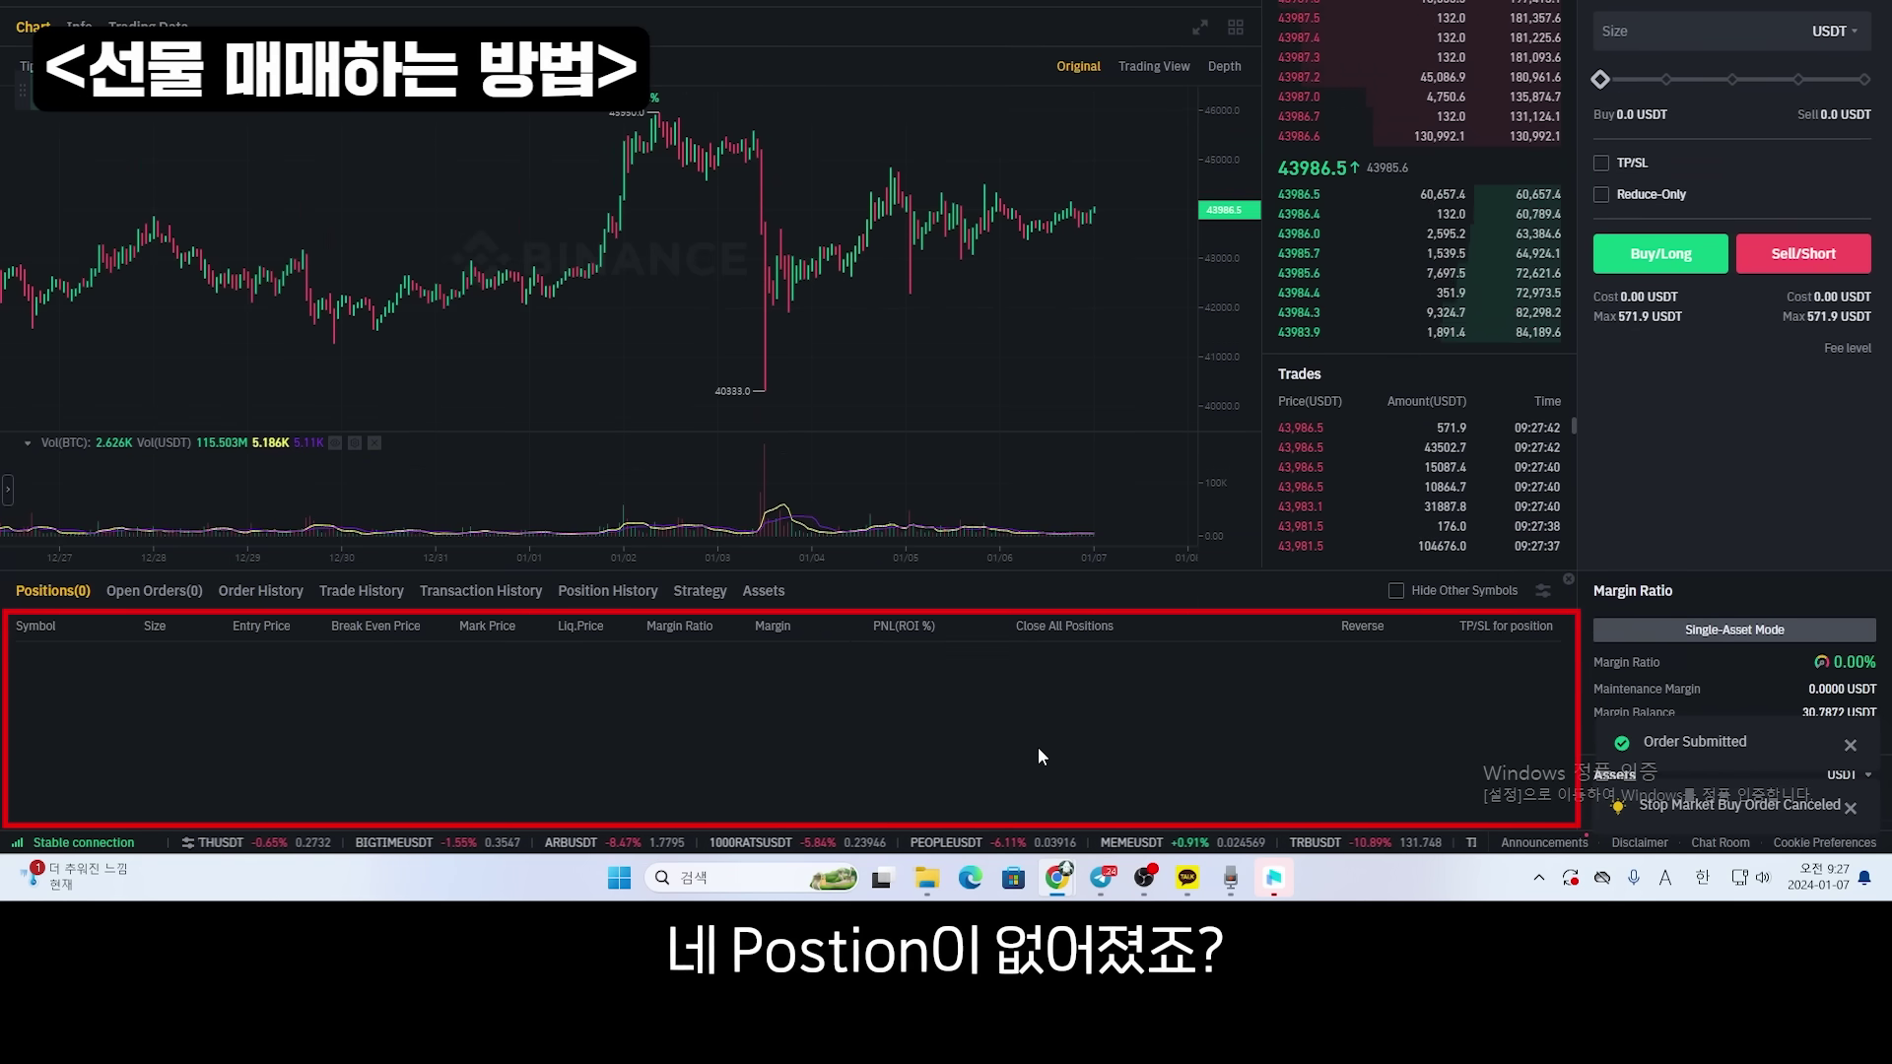